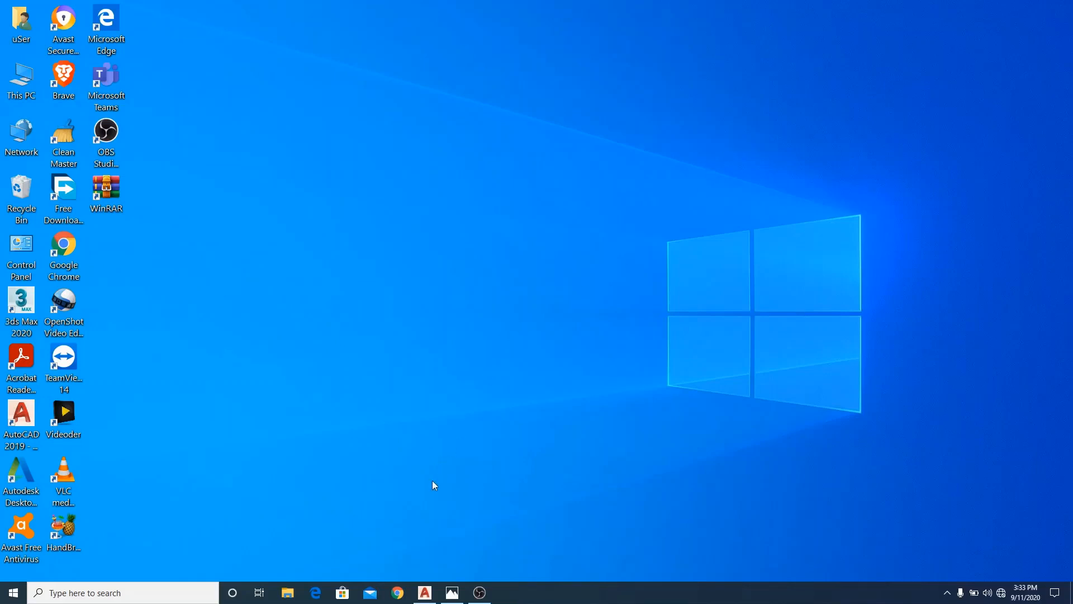
Switch to AutoCAD and set the drawing units to Architectural
click(425, 592)
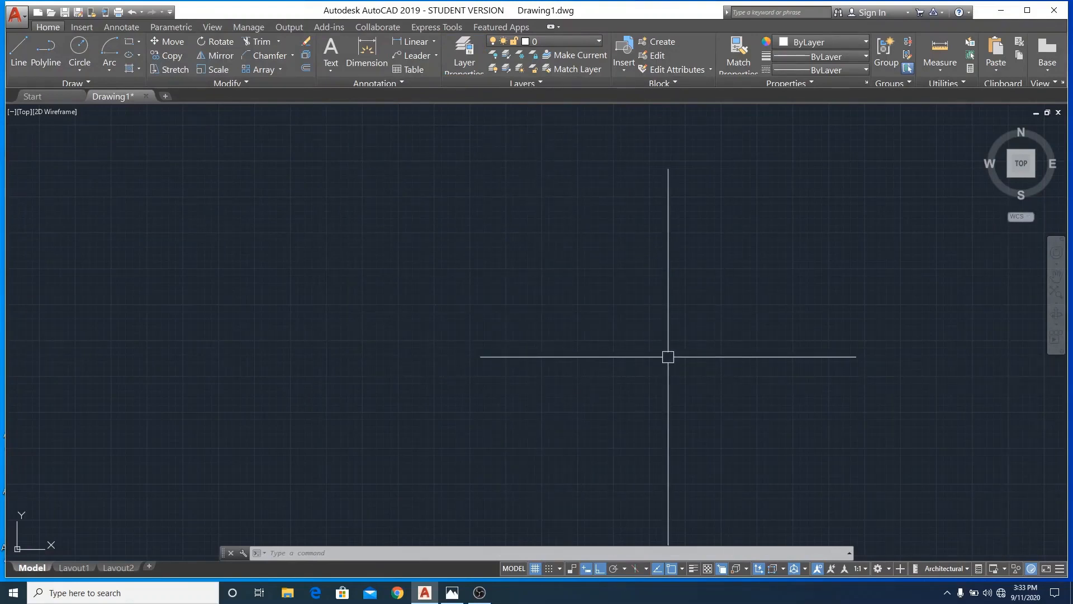
click(968, 568)
click(946, 500)
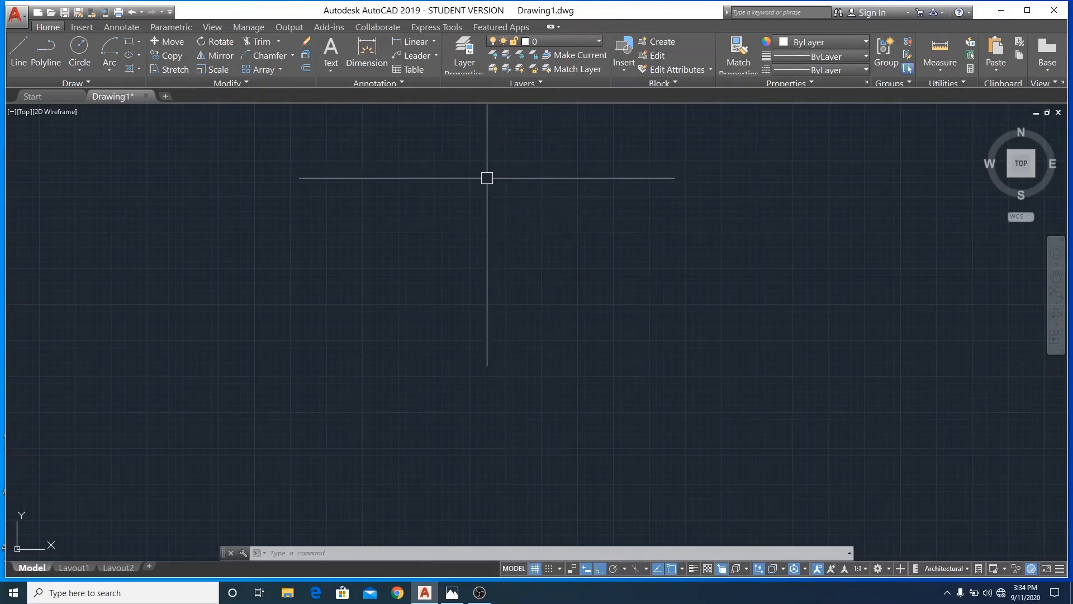
Create a layer named wall in the layer properties and set its color to magenta
click(462, 60)
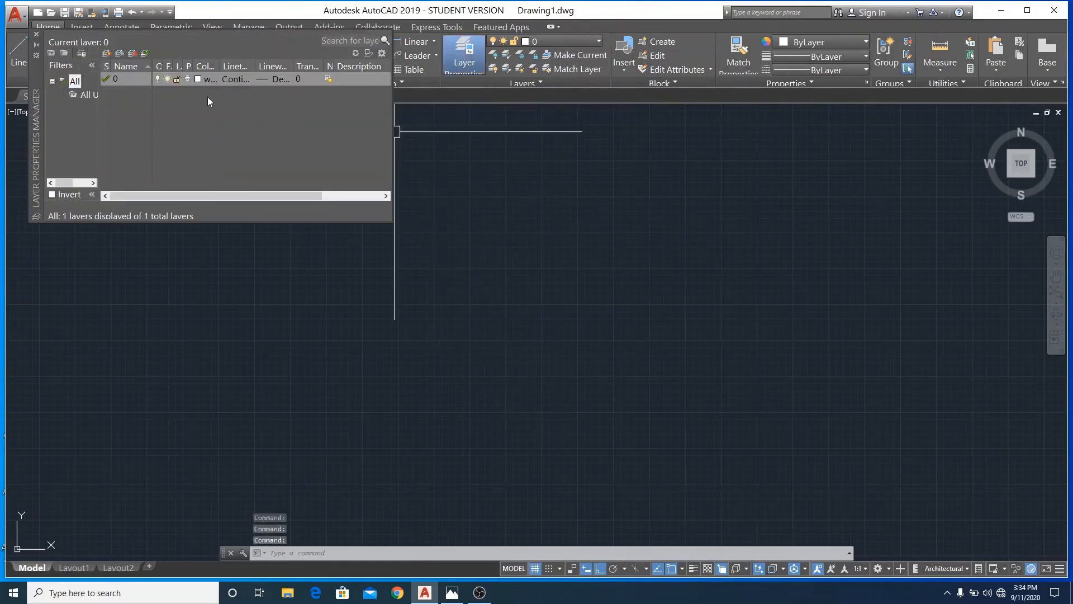
click(107, 55)
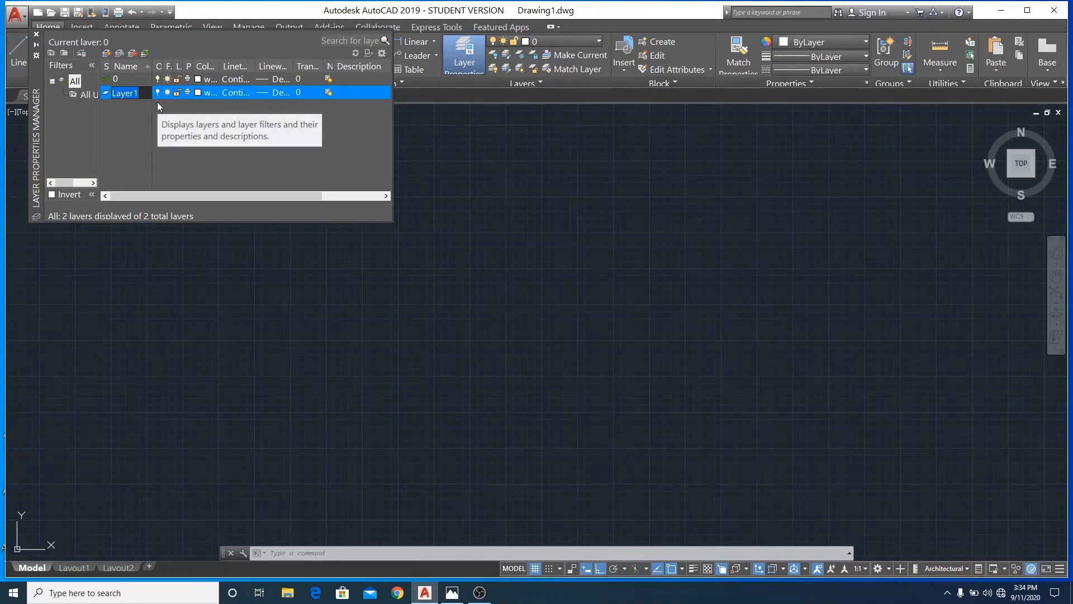
text(wall)
click(198, 94)
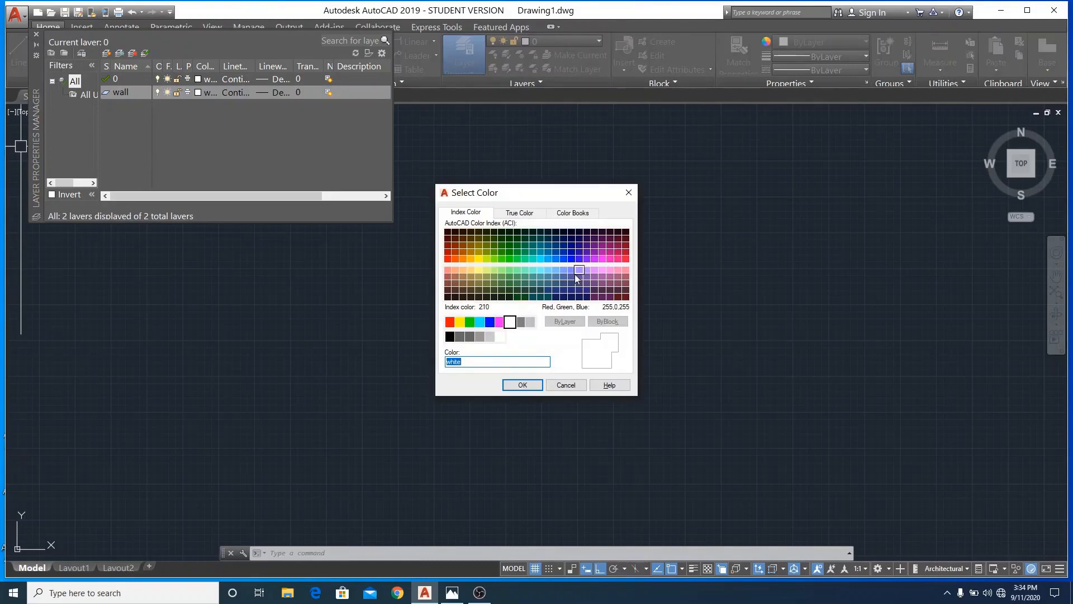
click(501, 323)
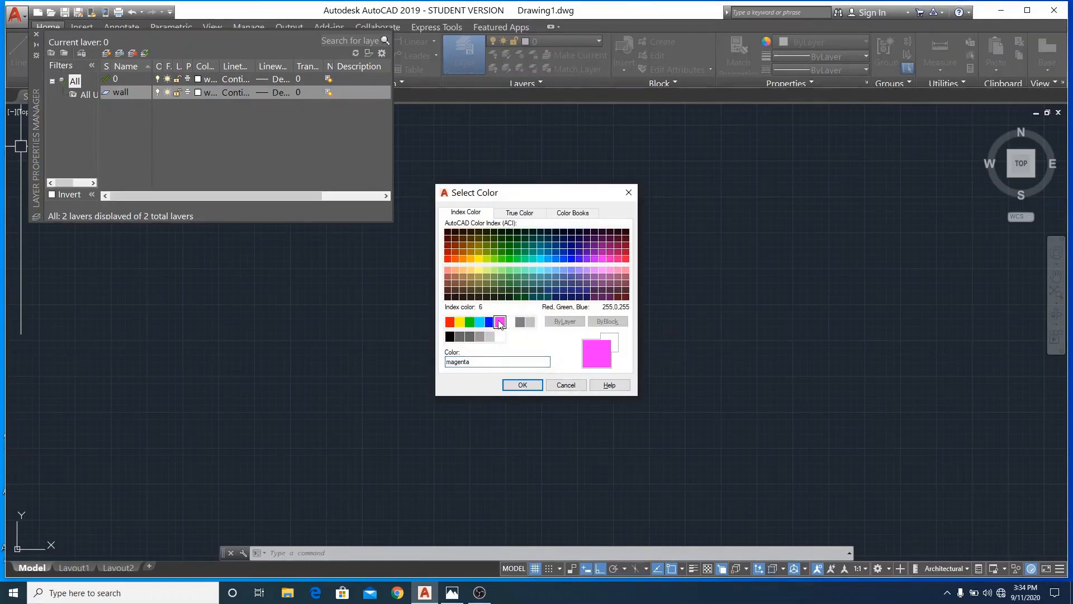
click(521, 385)
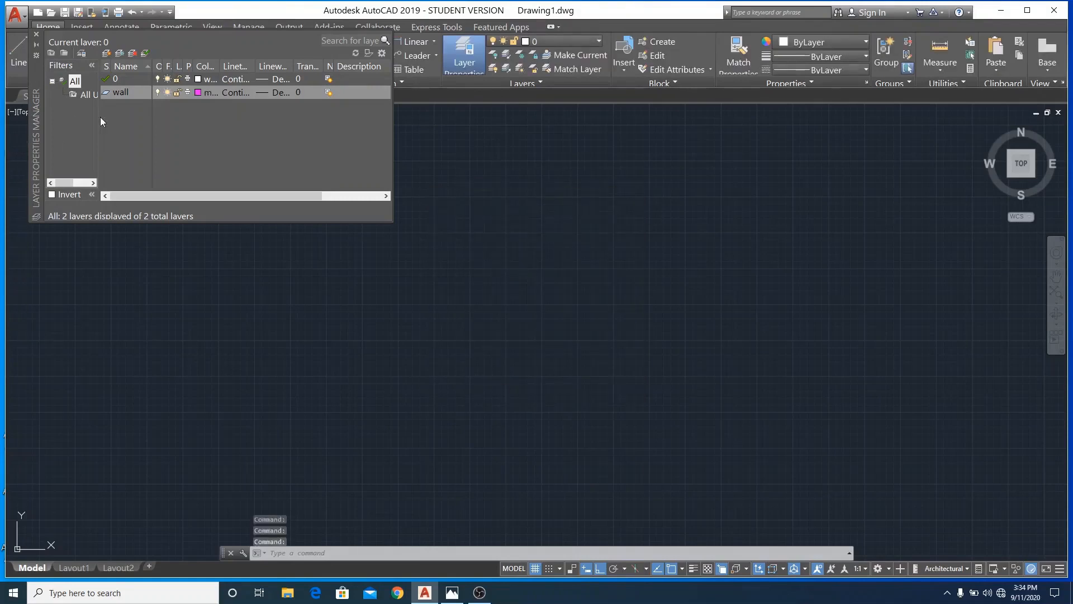
Add a layer named door and set its color to cyan
click(105, 54)
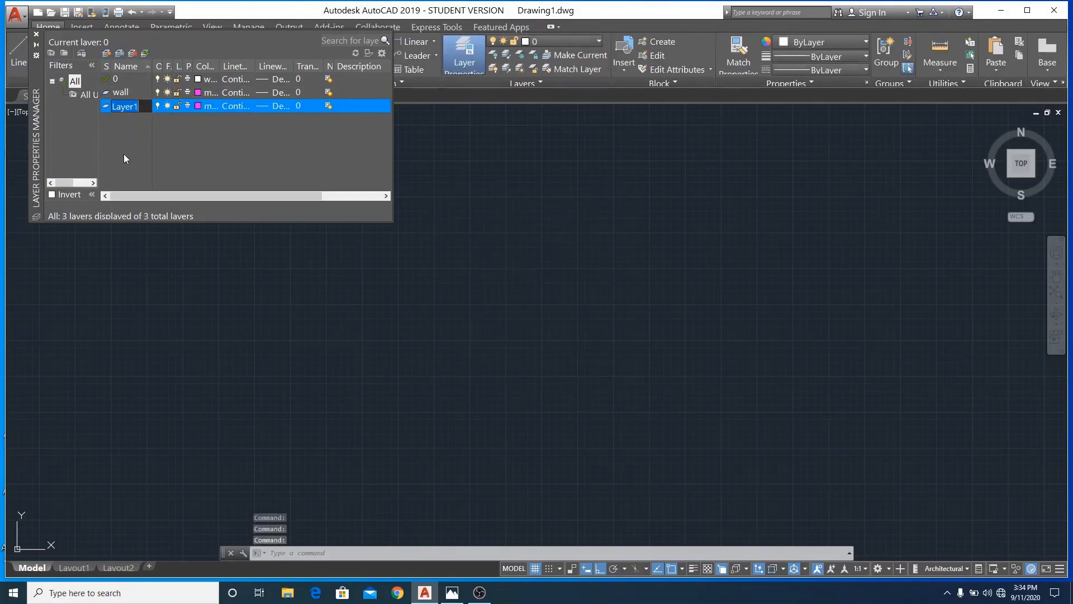
key(BackSpace)
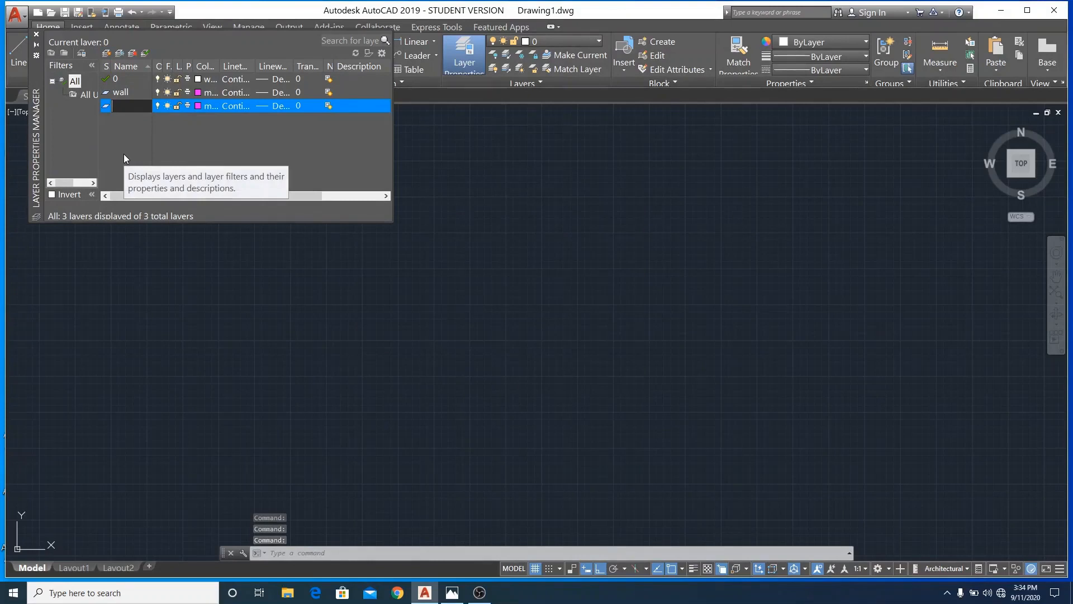
text(door)
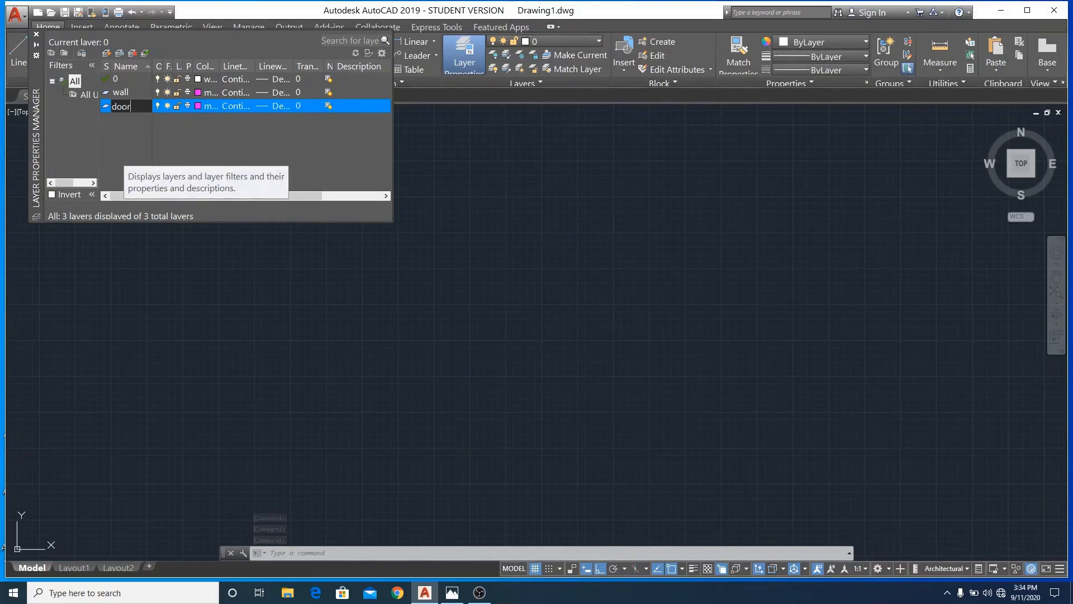
click(196, 107)
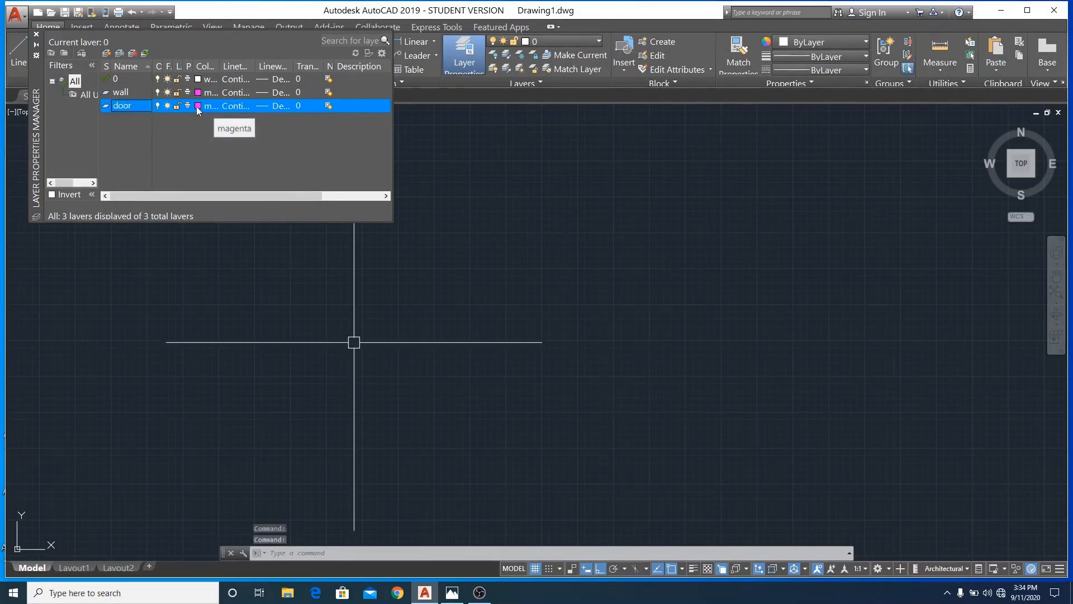
click(196, 106)
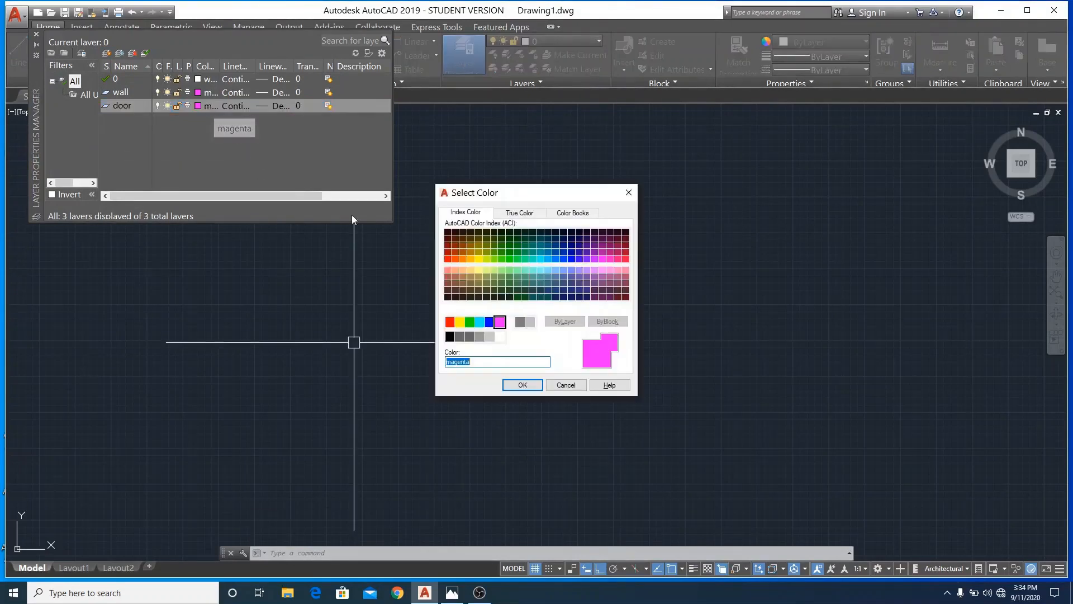
click(480, 322)
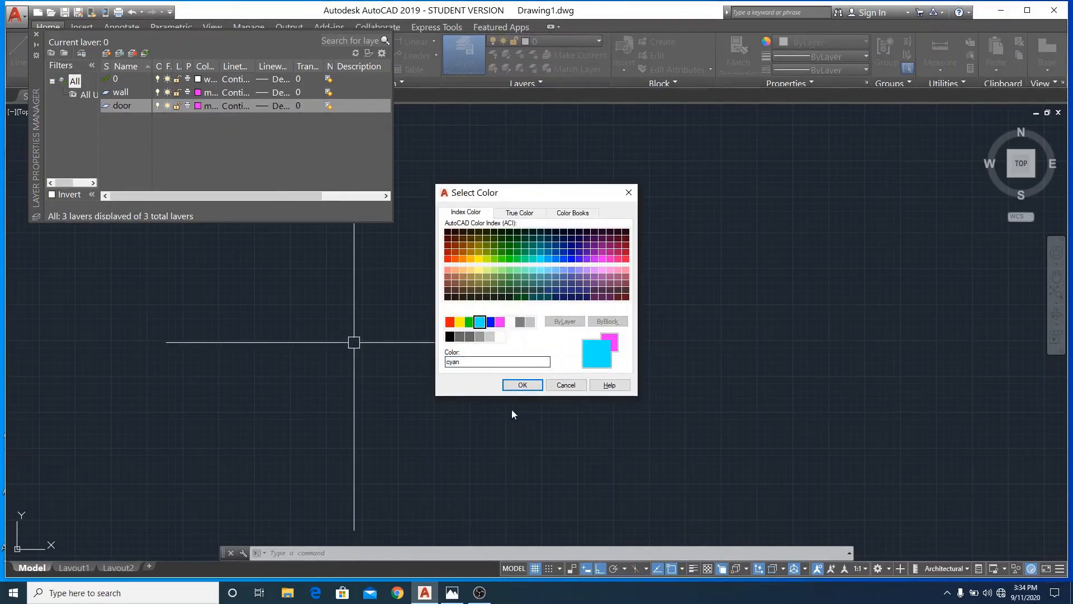
click(522, 385)
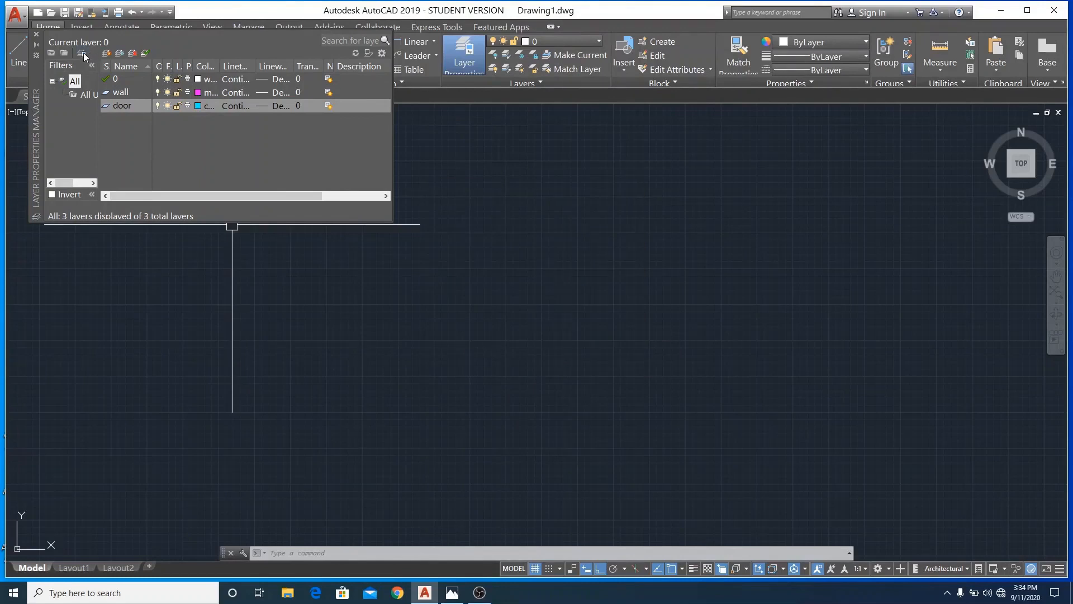
Add a layer named window and set its color to green
click(106, 53)
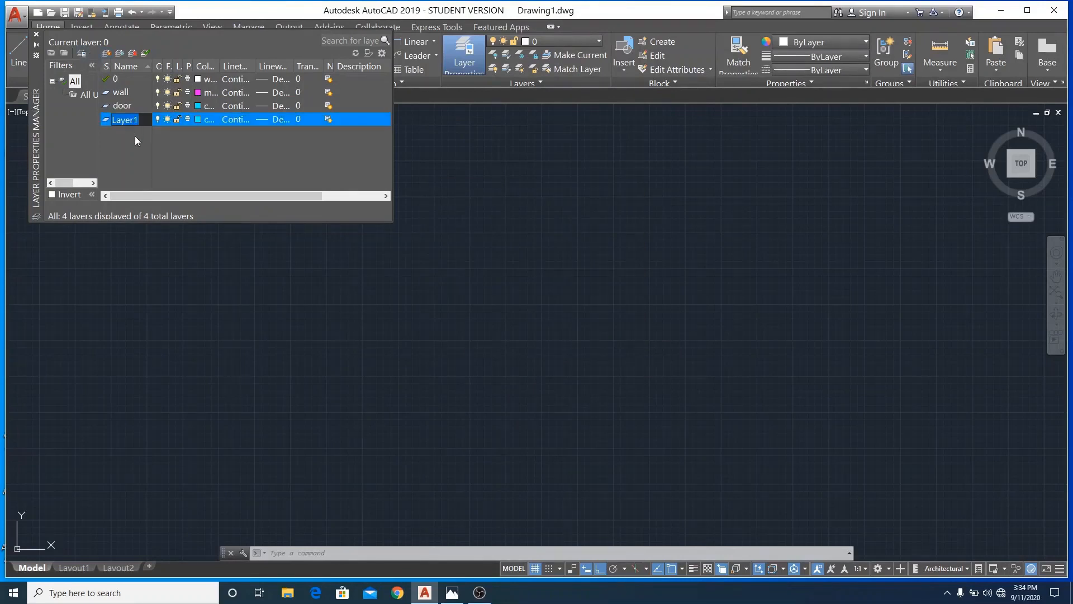
text(w)
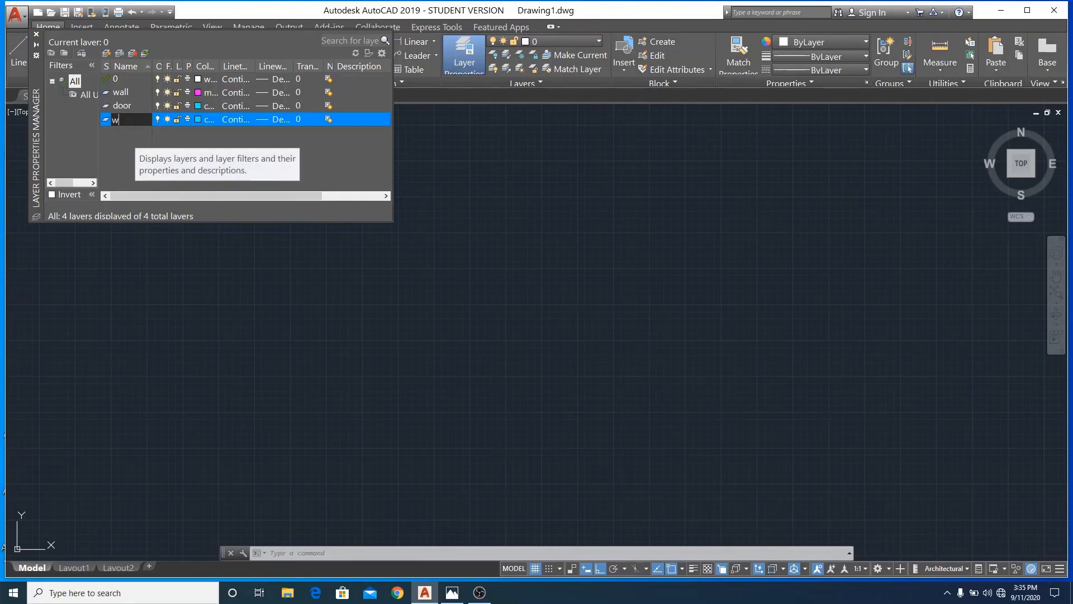
text(indoe)
key(BackSpace)
text(w)
click(198, 119)
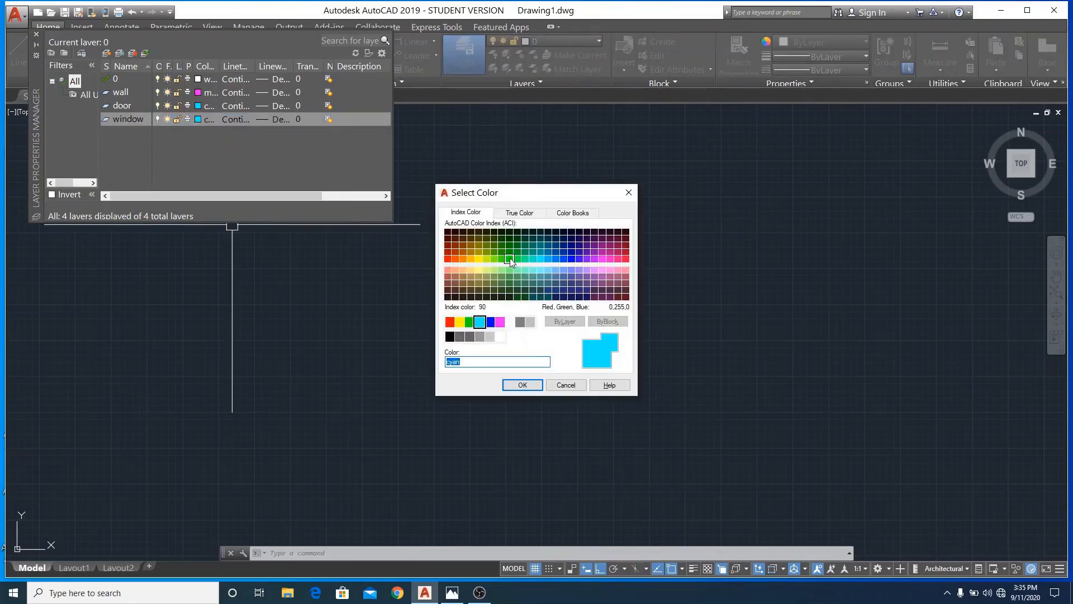
click(469, 322)
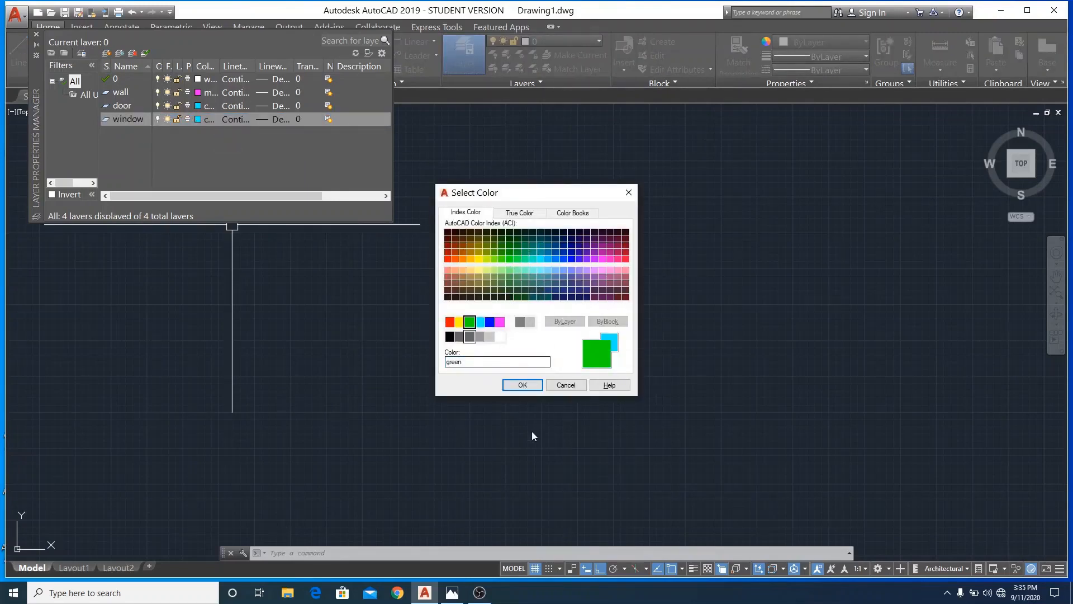
click(513, 389)
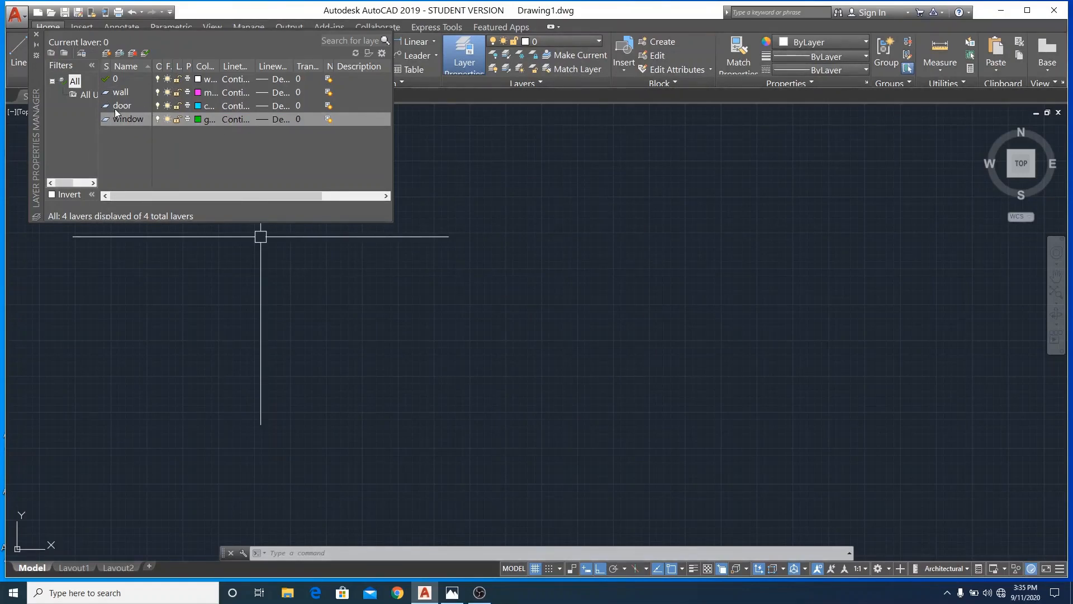
Add a layer named block and set its color to red, index 240
click(106, 53)
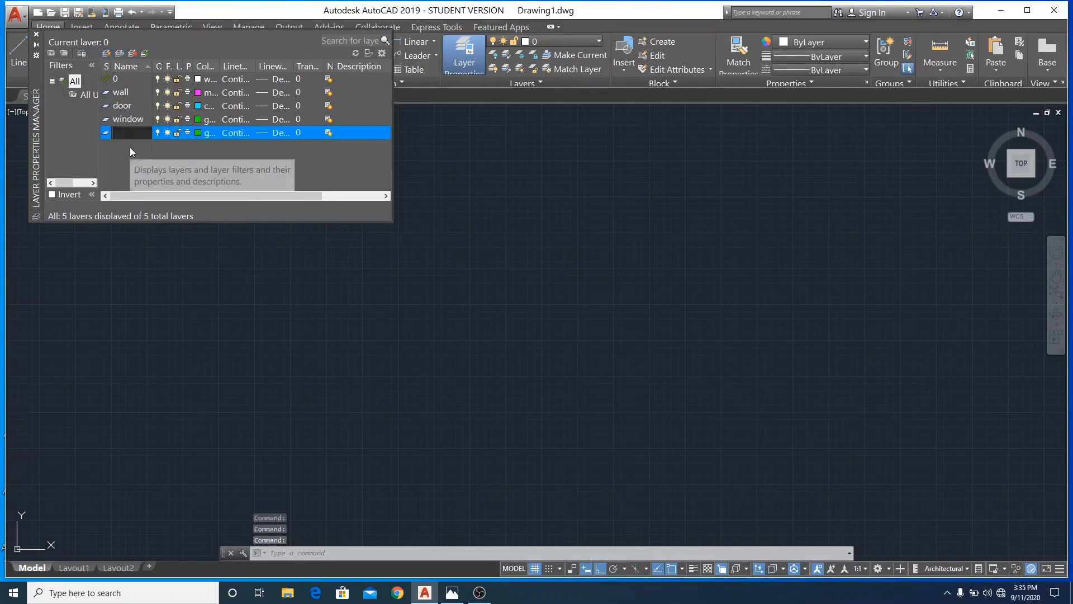
text(blox)
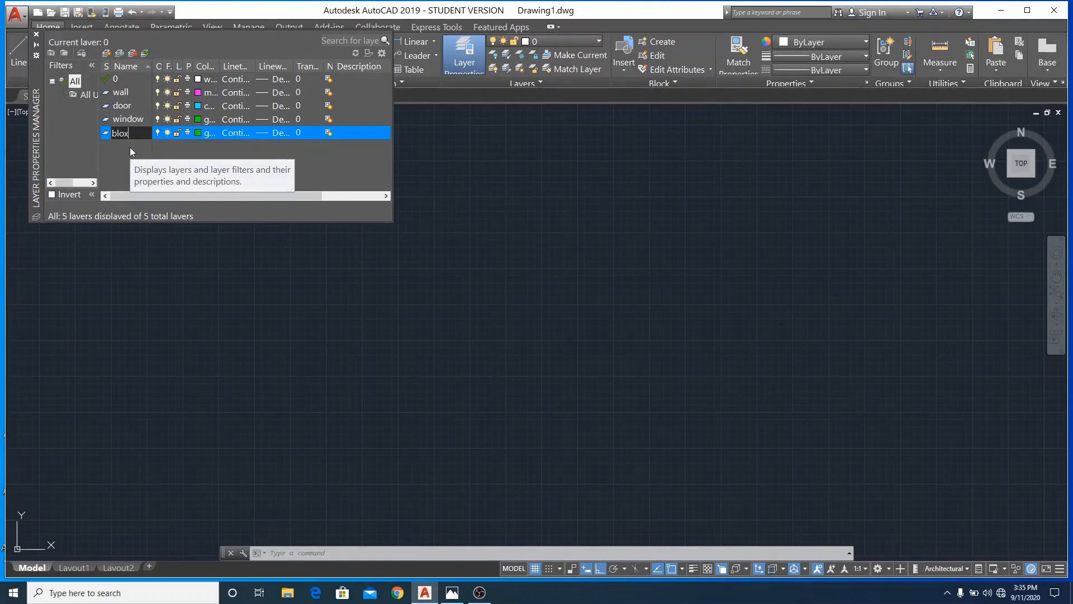
key(BackSpace)
text(ck)
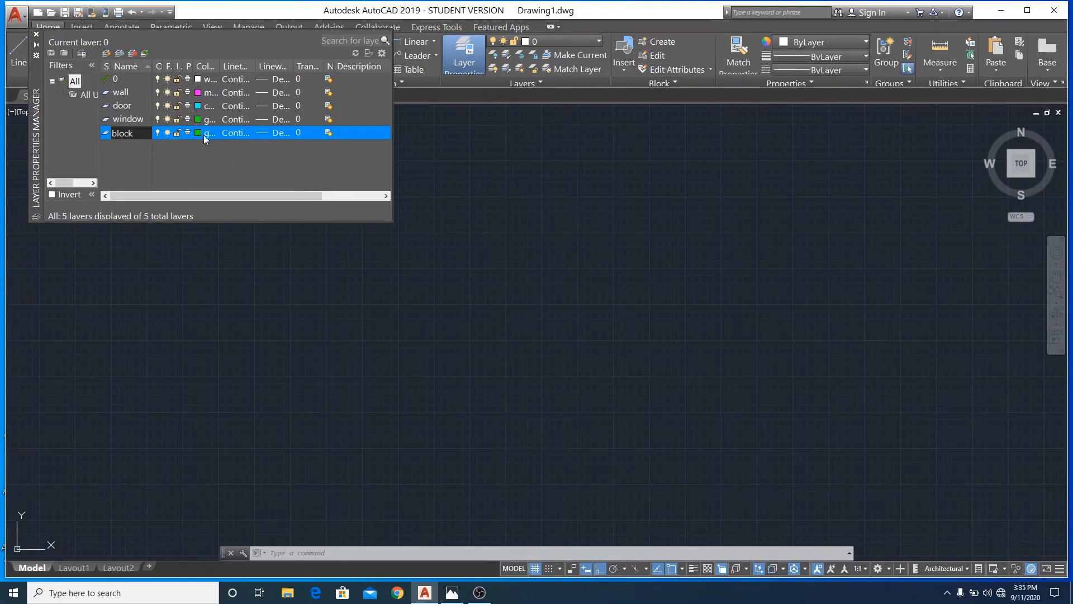
click(198, 132)
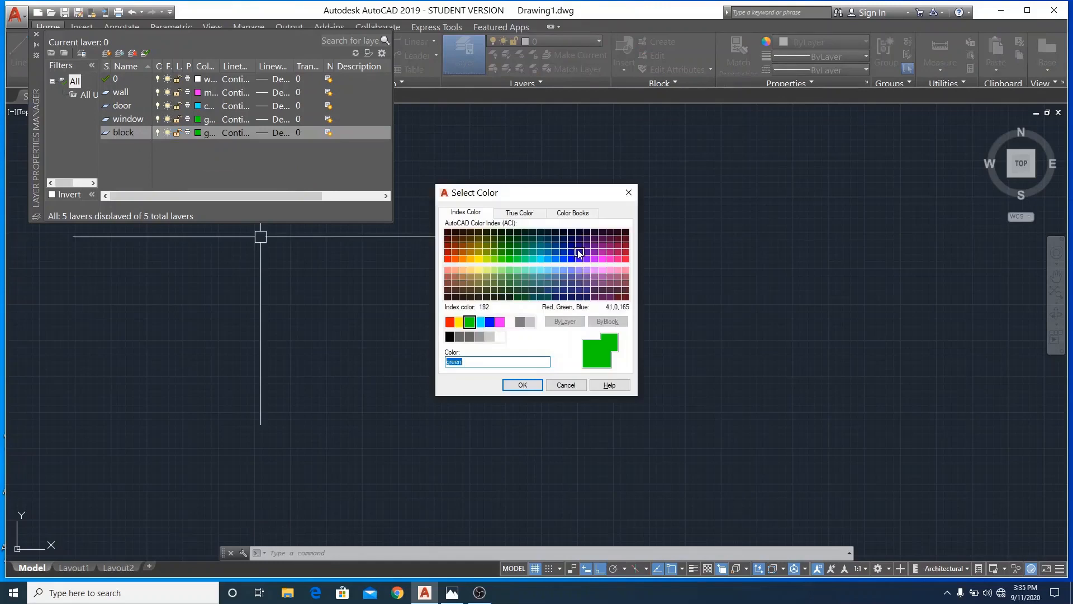
click(625, 259)
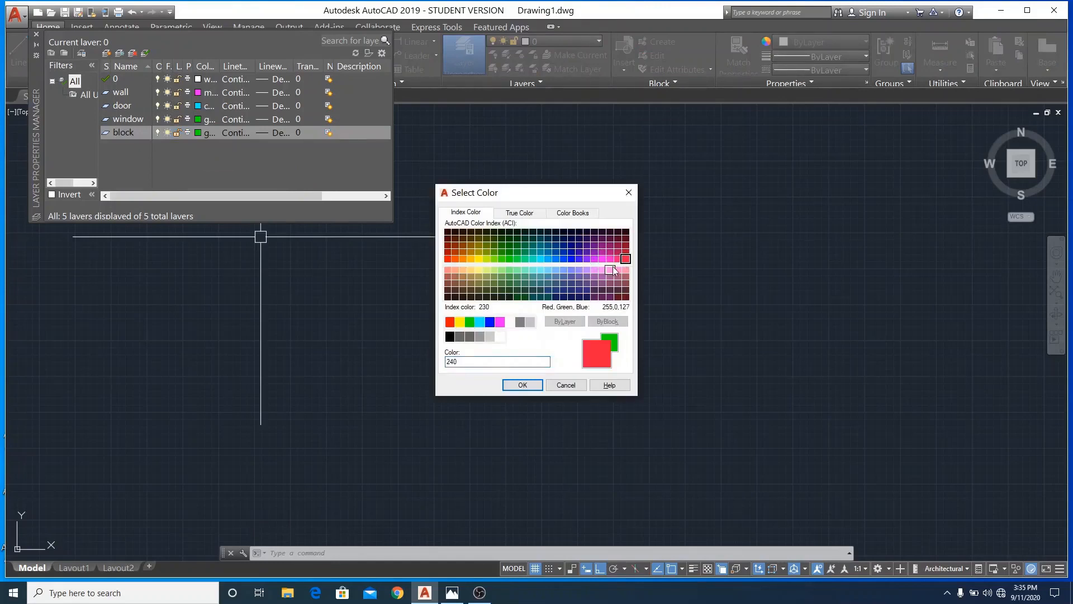
click(522, 385)
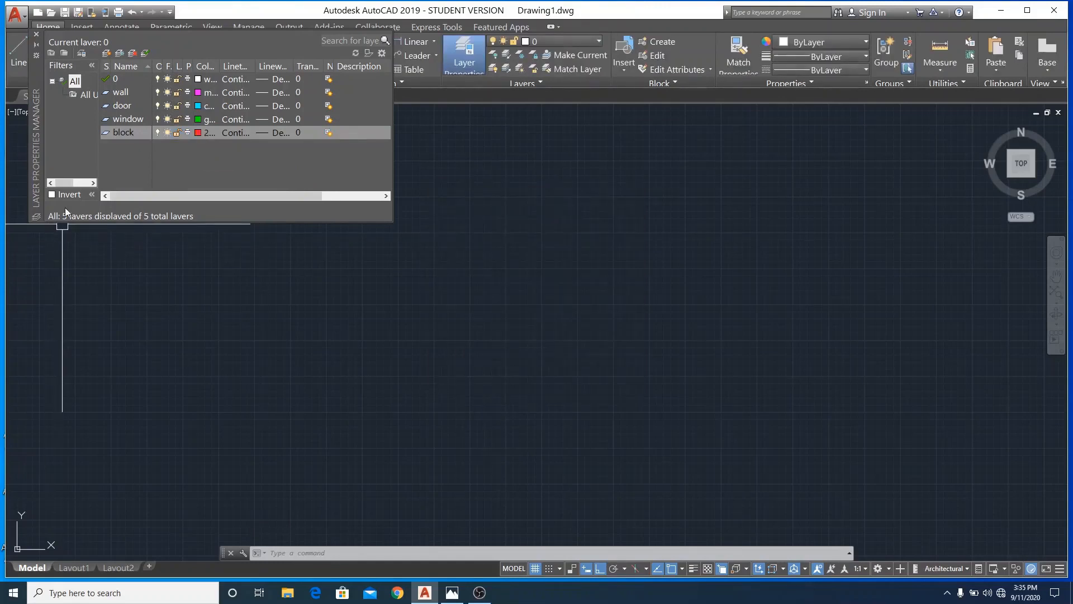
Add a layer named text and set its color to light orange, index 31
click(106, 54)
key(BackSpace)
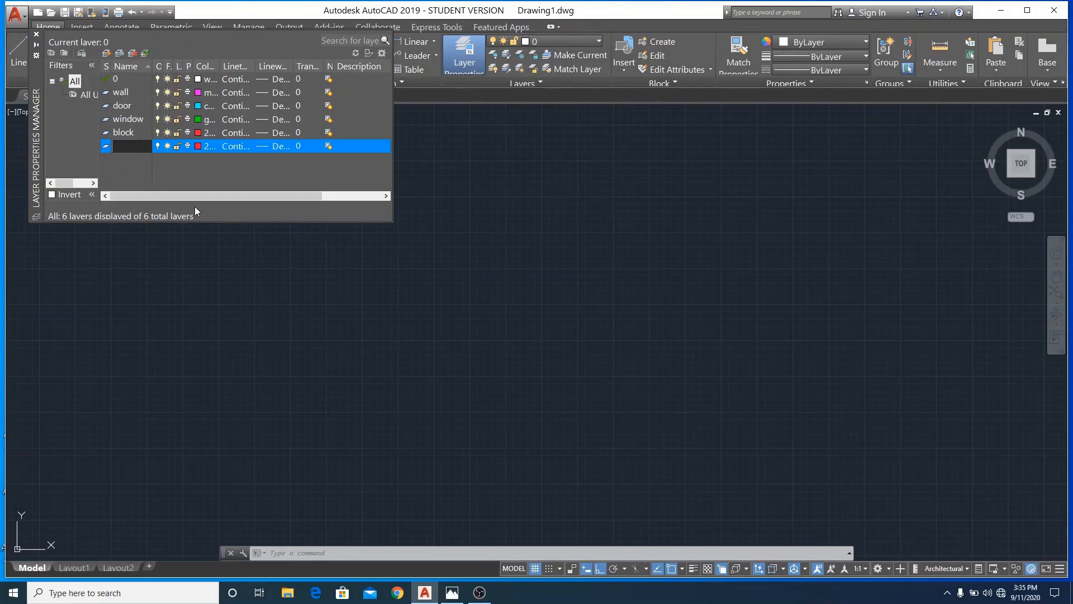
text(text)
click(202, 145)
click(202, 147)
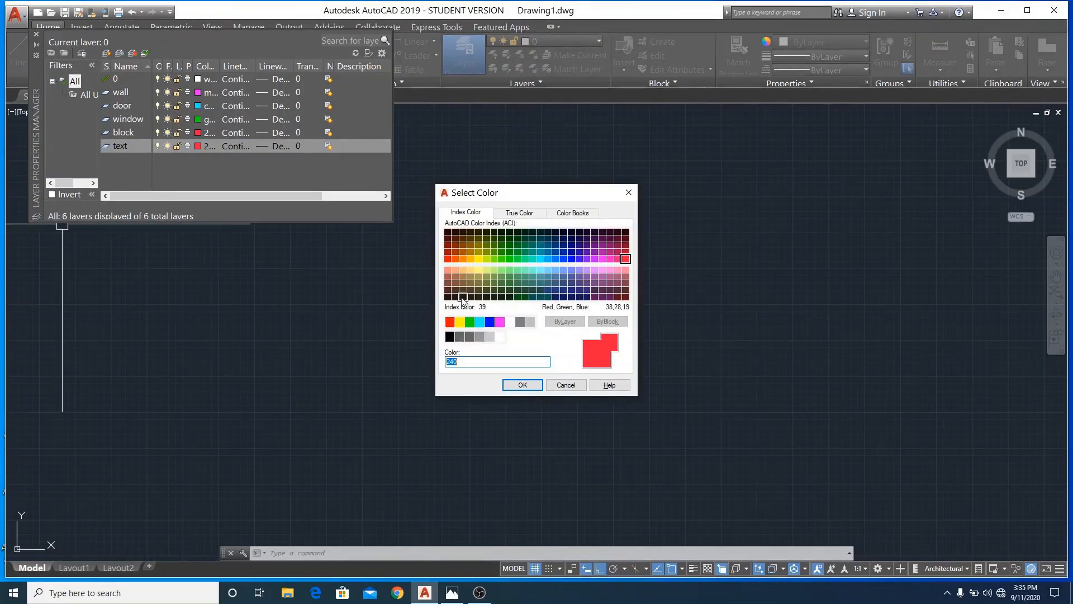
click(463, 269)
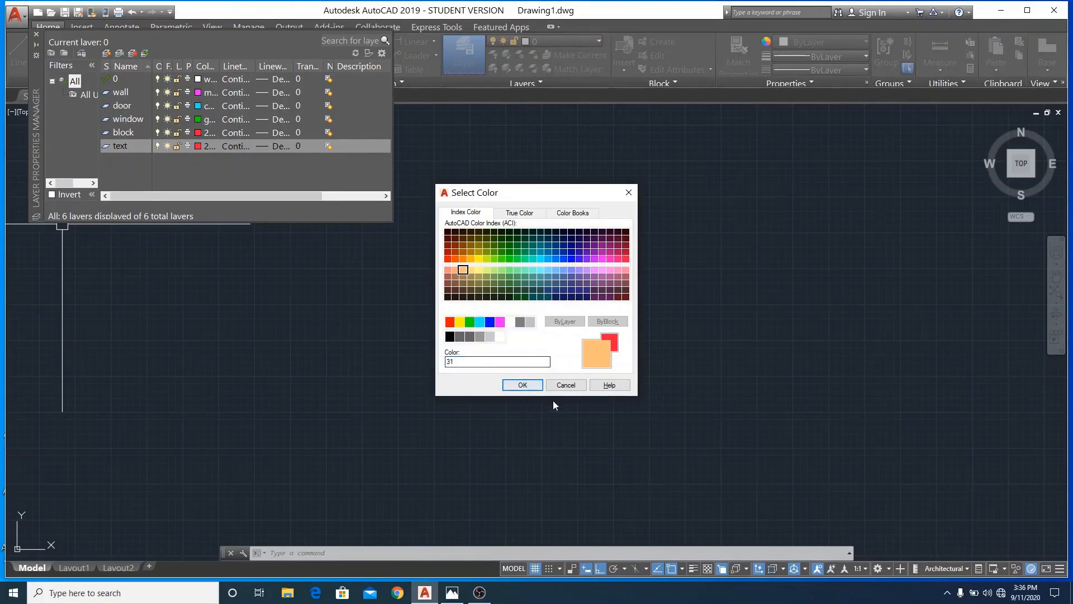
click(522, 385)
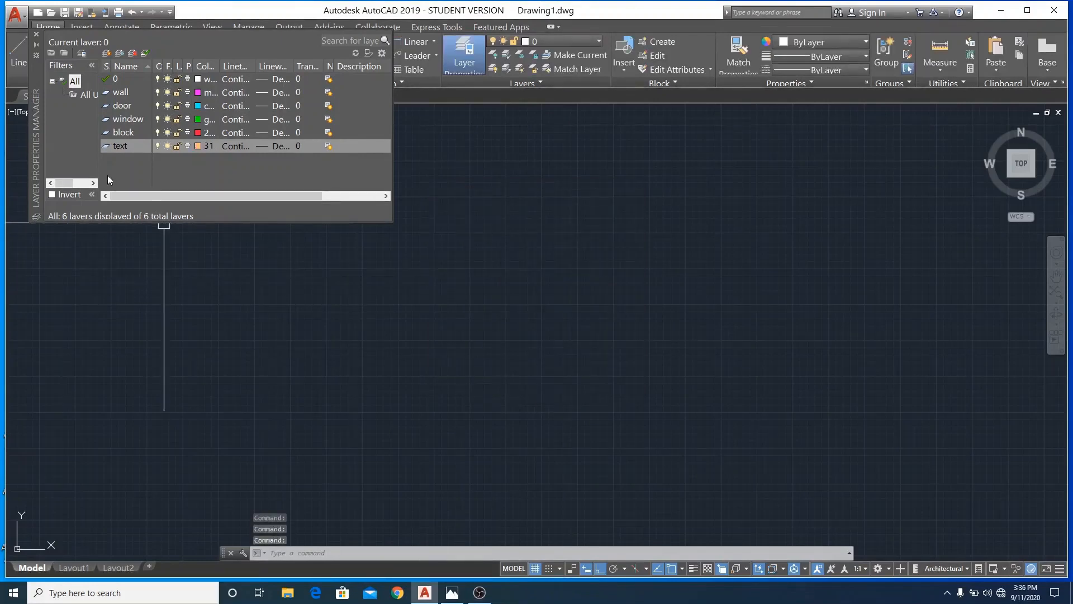
text(d)
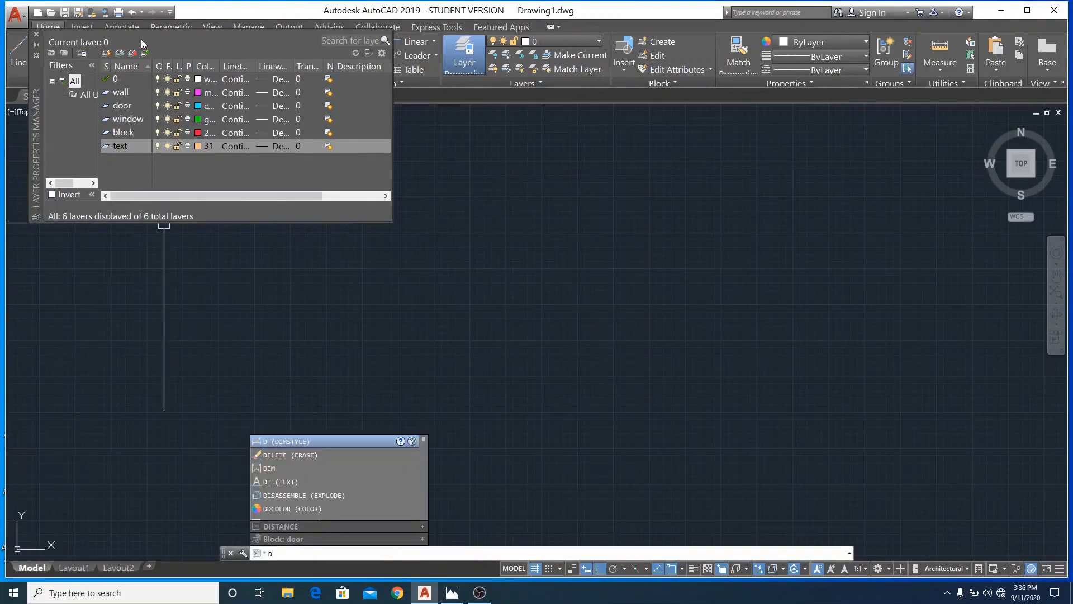
key(Escape)
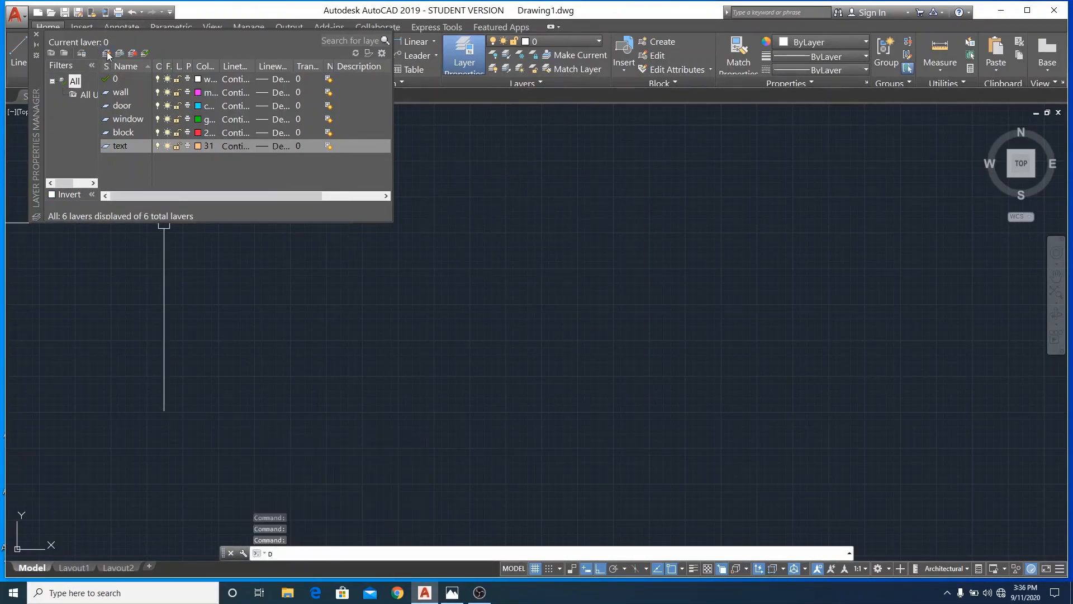
text(t)
key(Return)
key(Return)
key(Return)
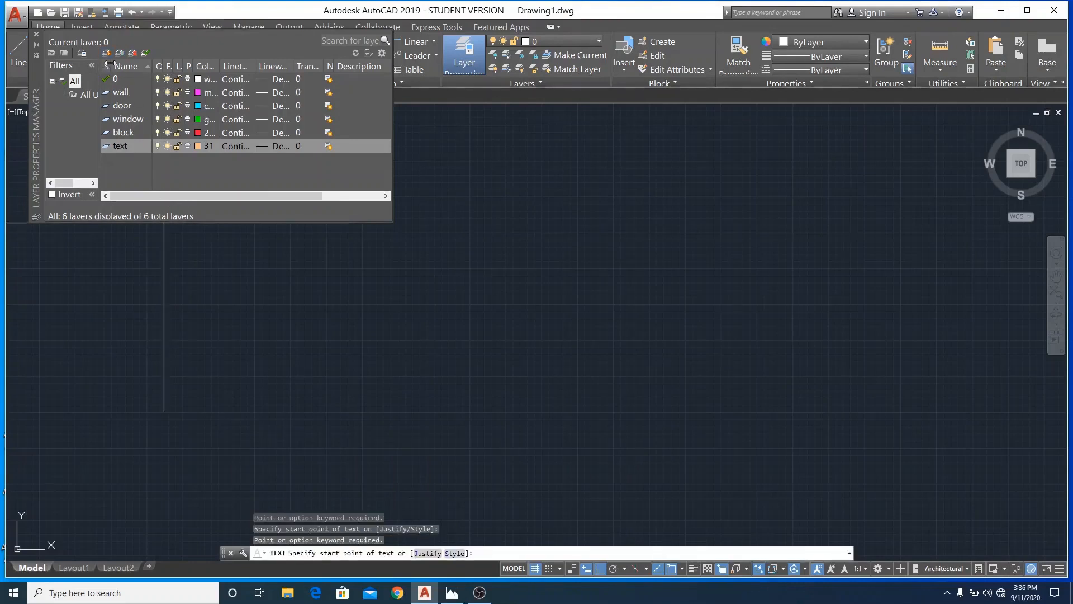
Add a layer named dimension and set its color to purple
click(104, 53)
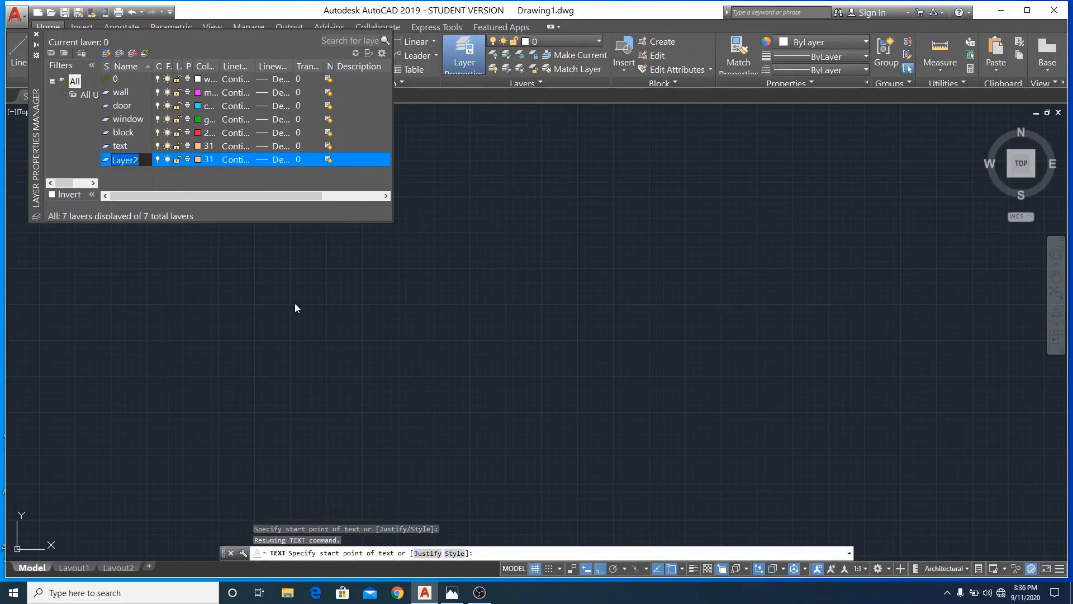
key(BackSpace)
text(dimension)
click(199, 159)
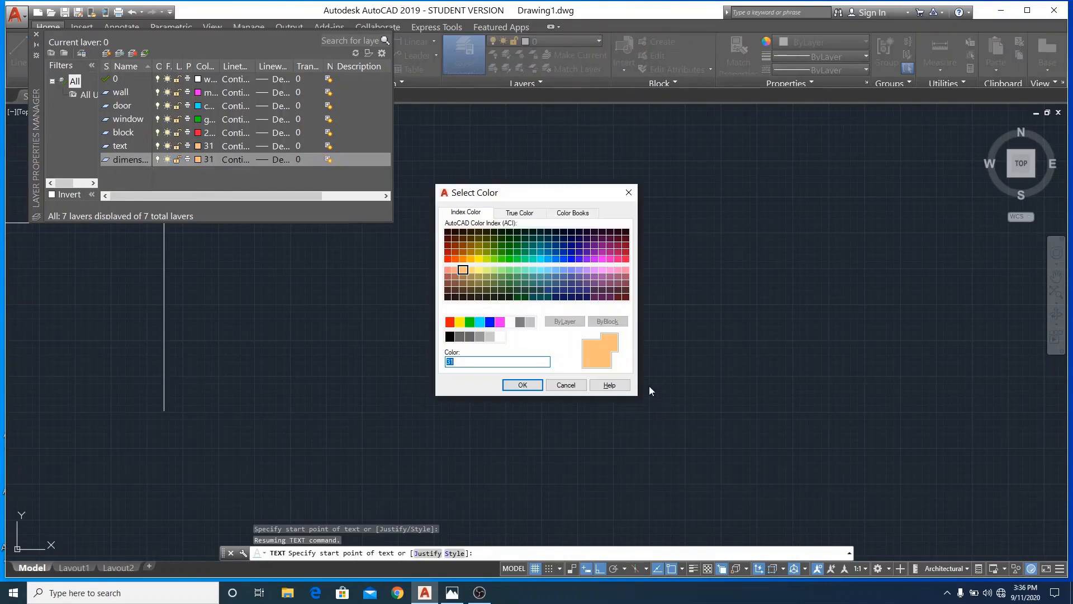
click(595, 259)
click(513, 383)
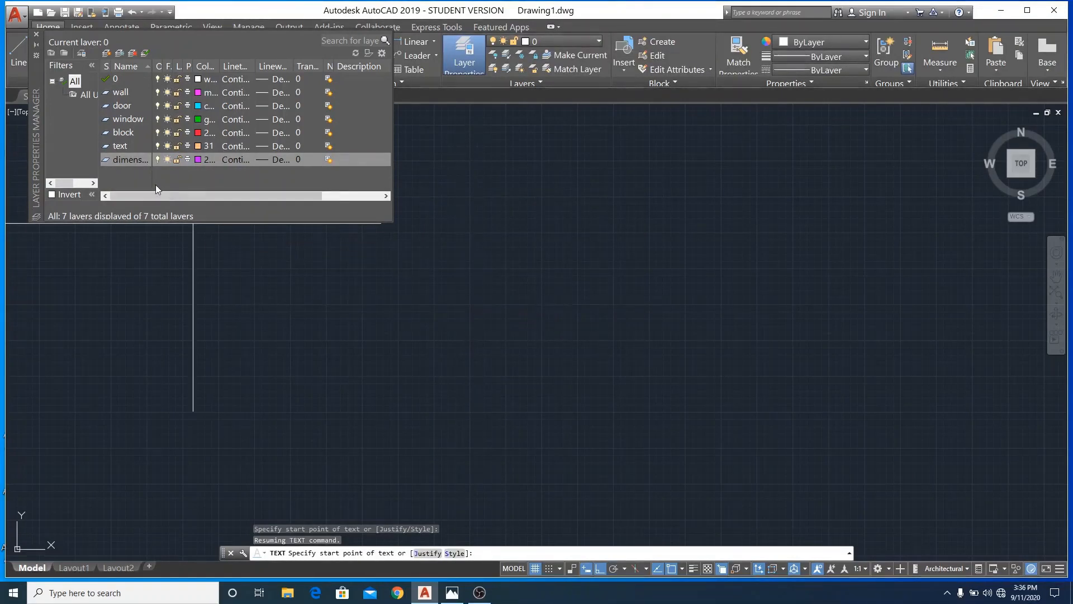
Add a layer named staircase, set its color to a muted mauve, and close the layer manager
click(106, 55)
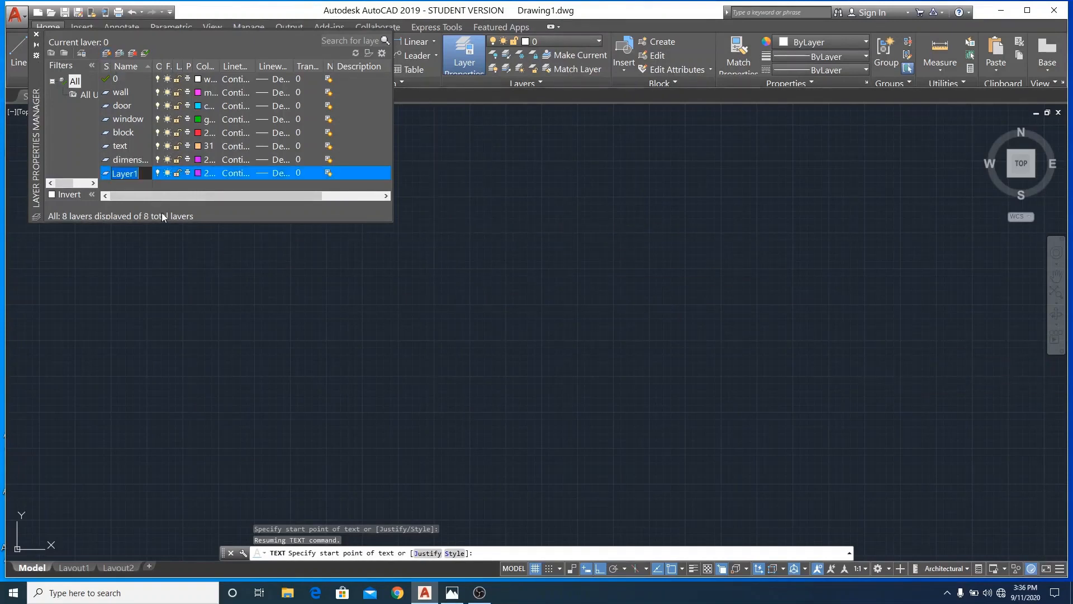
text(staircase)
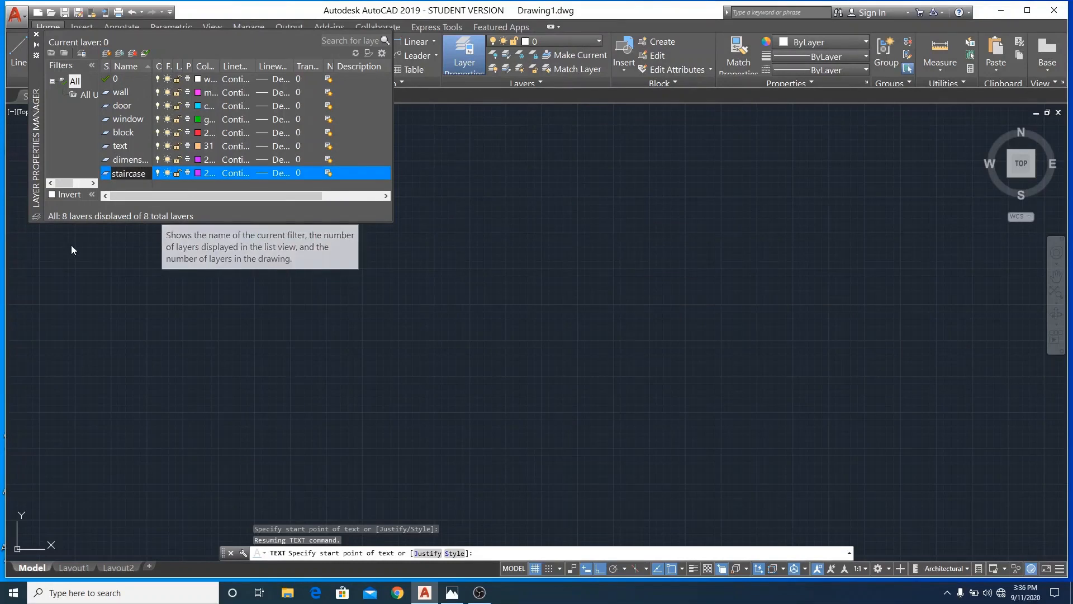
click(199, 172)
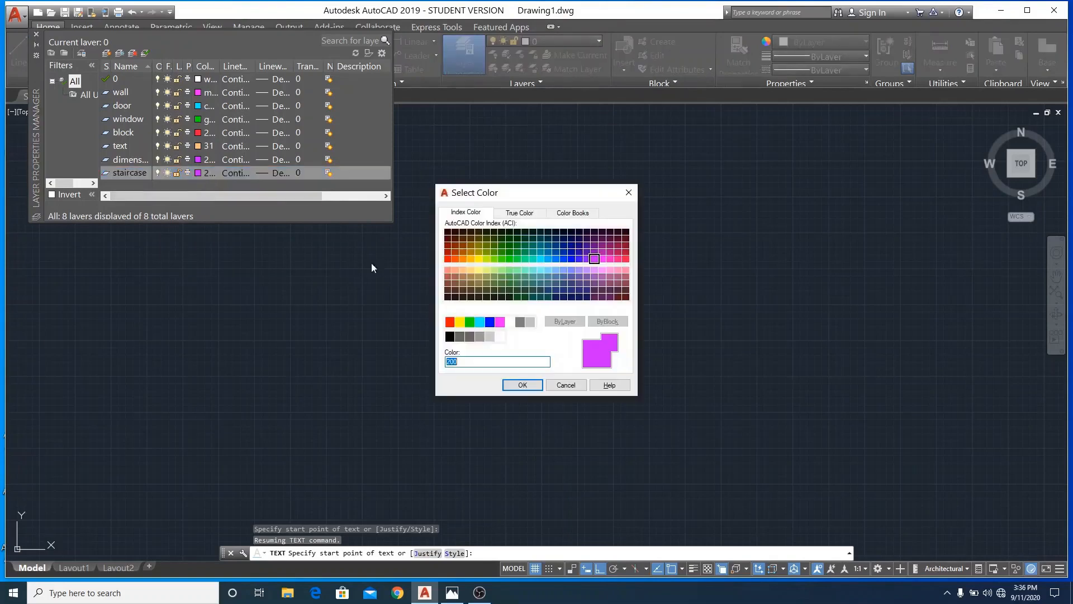
click(618, 279)
click(525, 388)
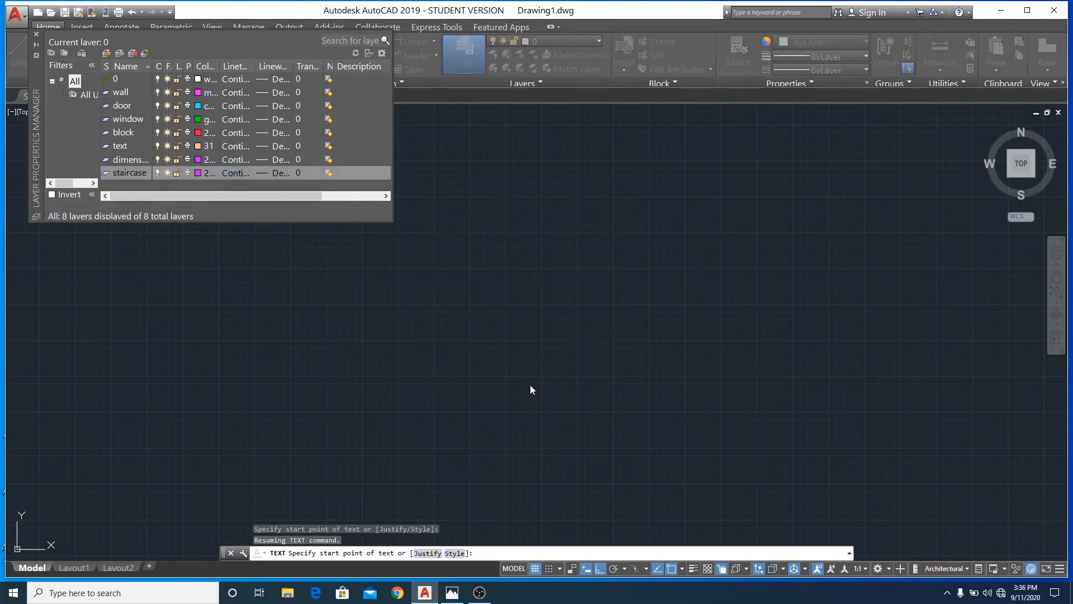
click(33, 34)
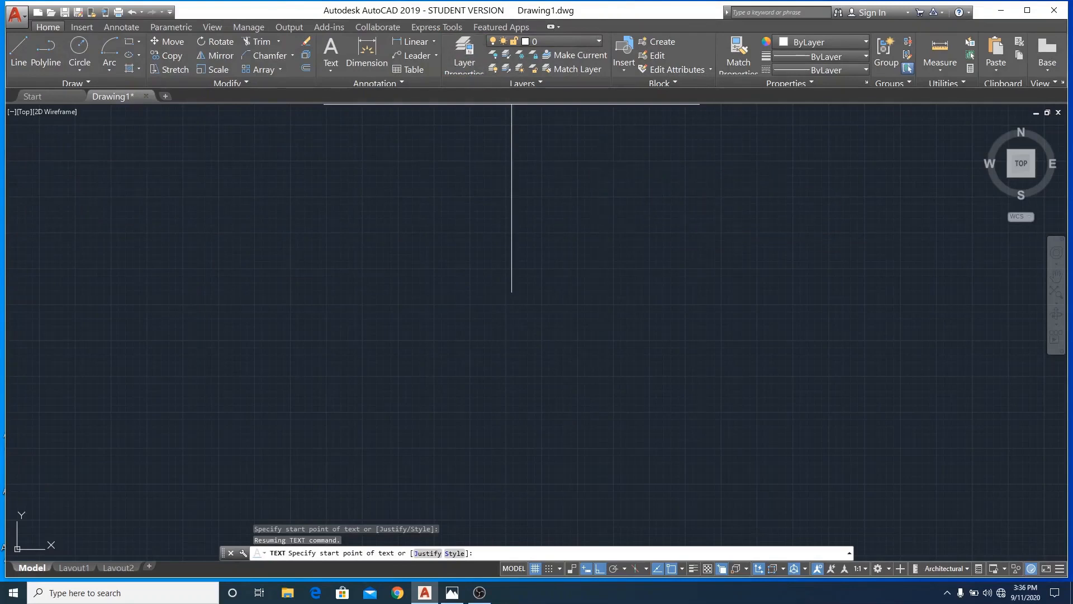
Make the wall layer the current layer
click(599, 41)
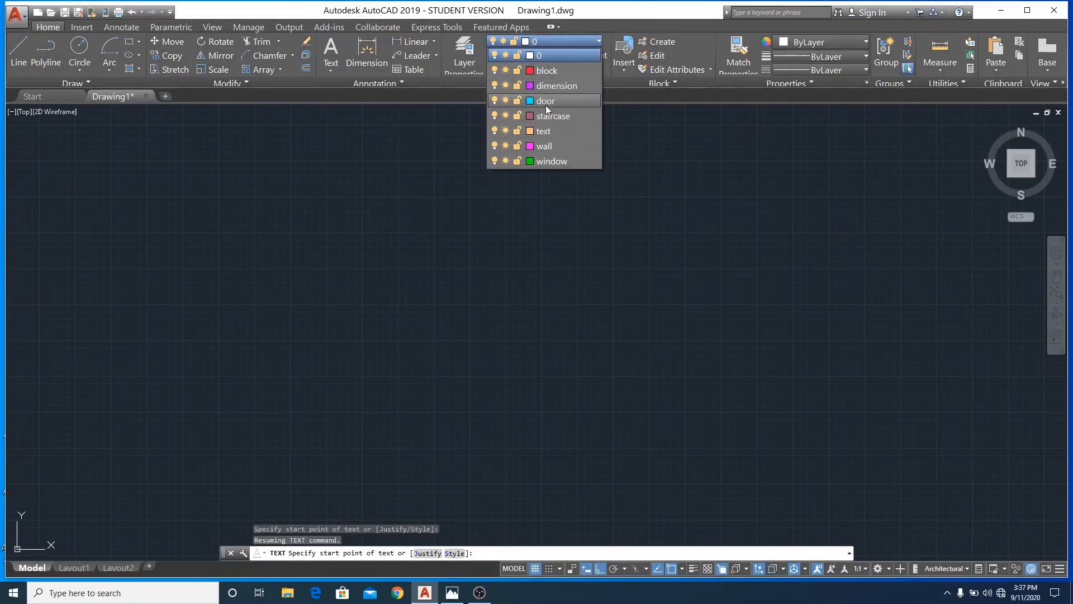
click(553, 146)
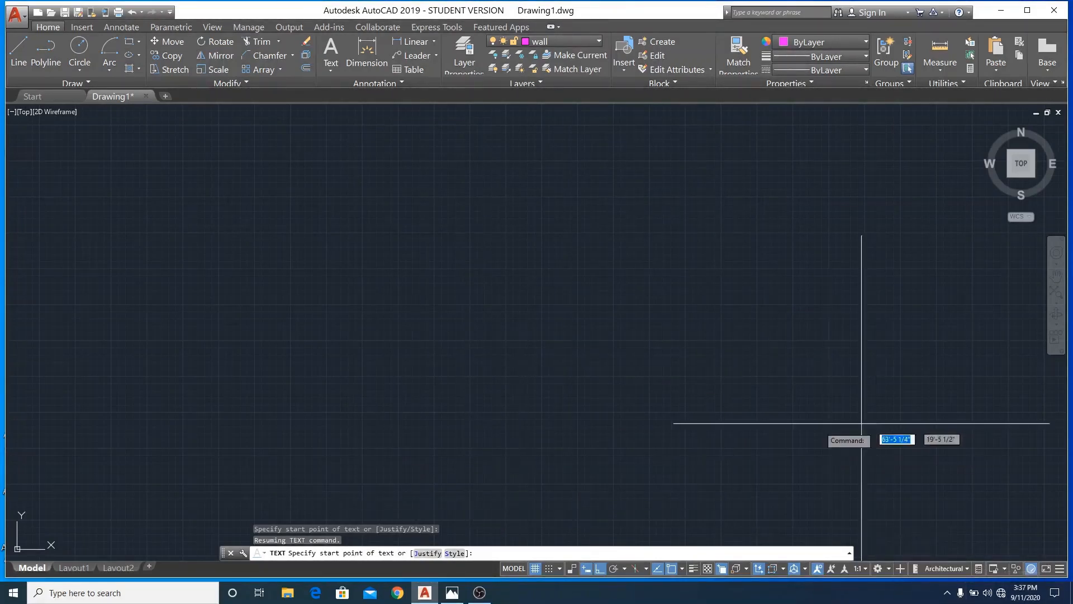
mouse_move(425, 592)
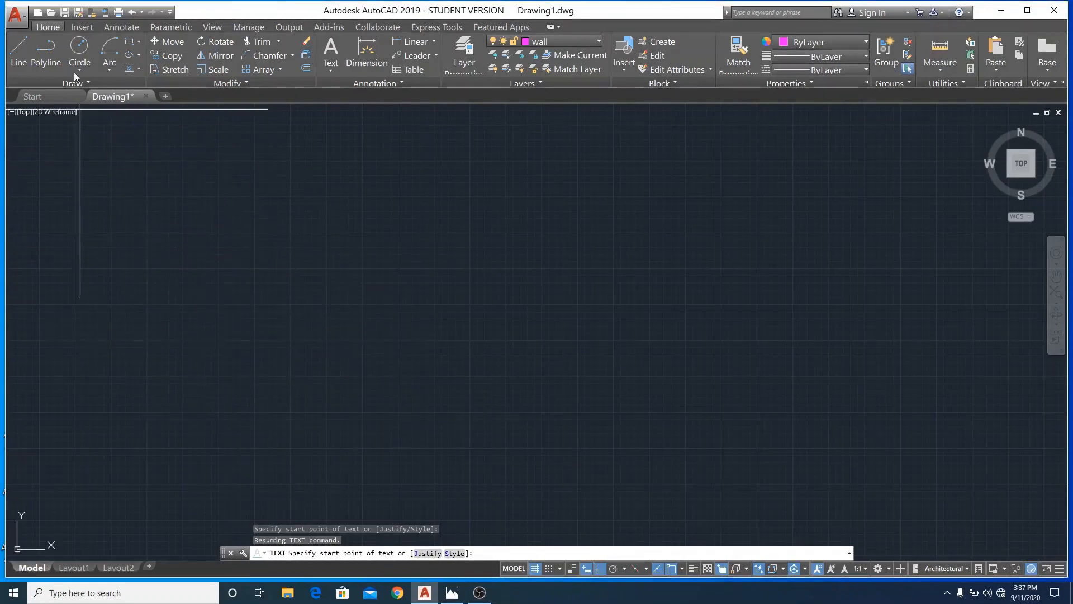
Start a polyline for the outer wall and draw its first segment 8' straight up
click(47, 52)
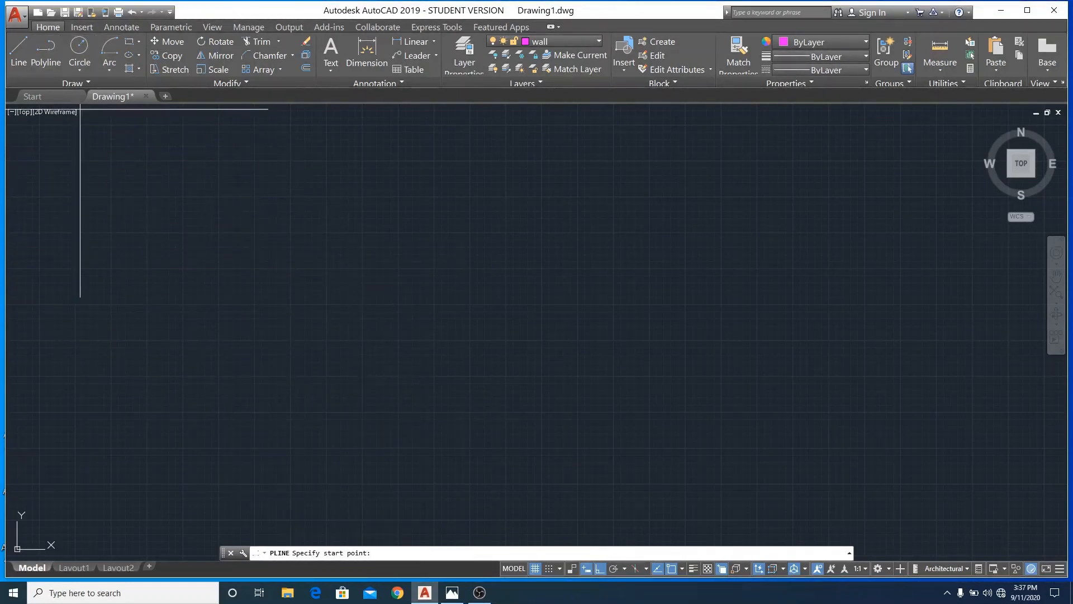
click(340, 512)
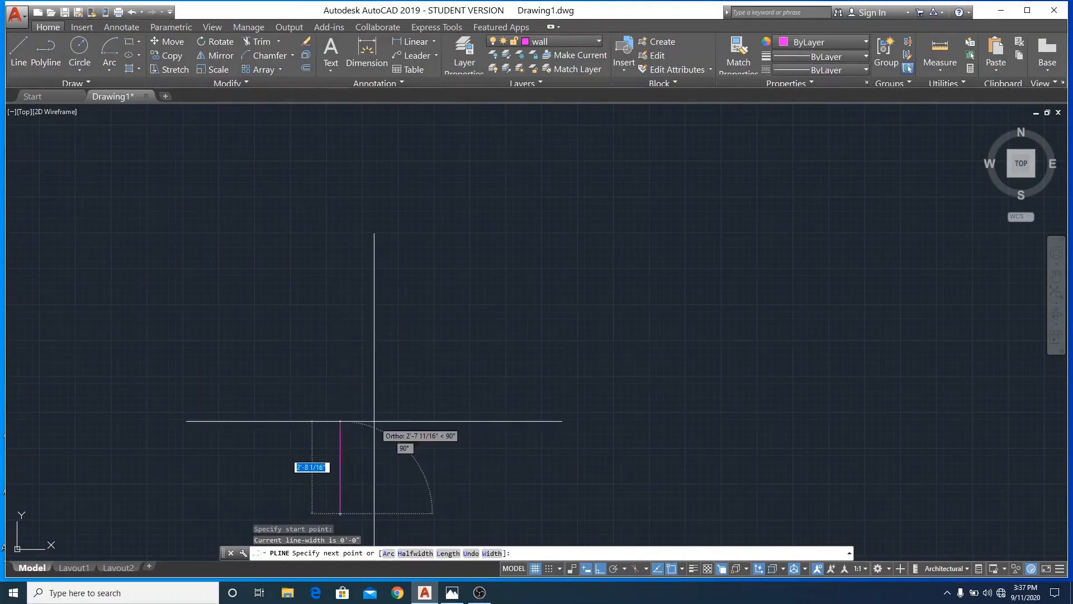
text(8)
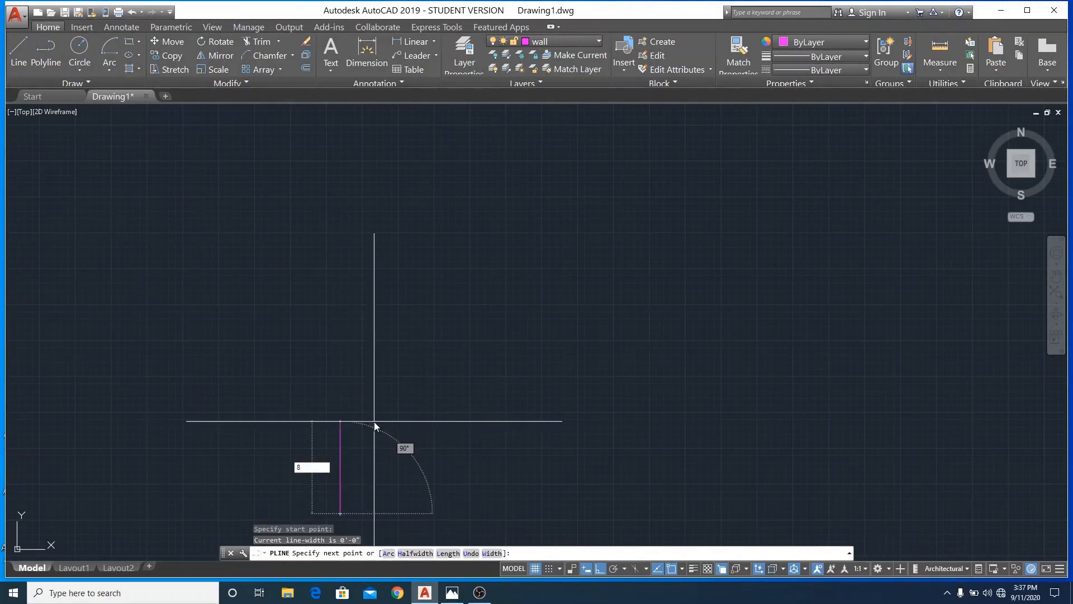
text(')
key(Return)
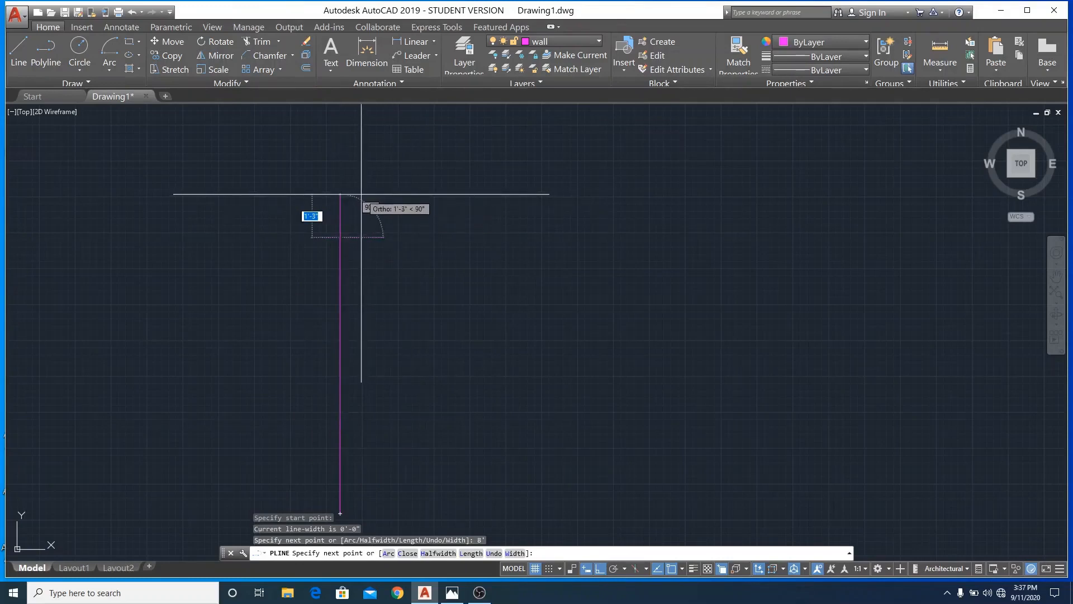
Continue the wall polyline straight up with two segments of 3'8" and 18'4"
scroll(361, 194, down, 4)
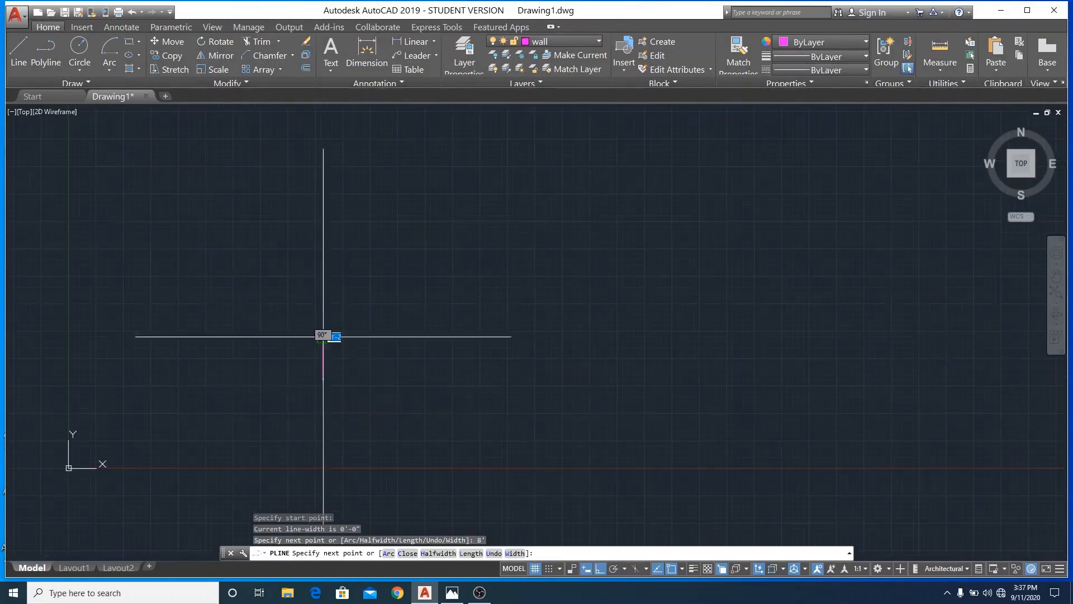
scroll(351, 261, up, 2)
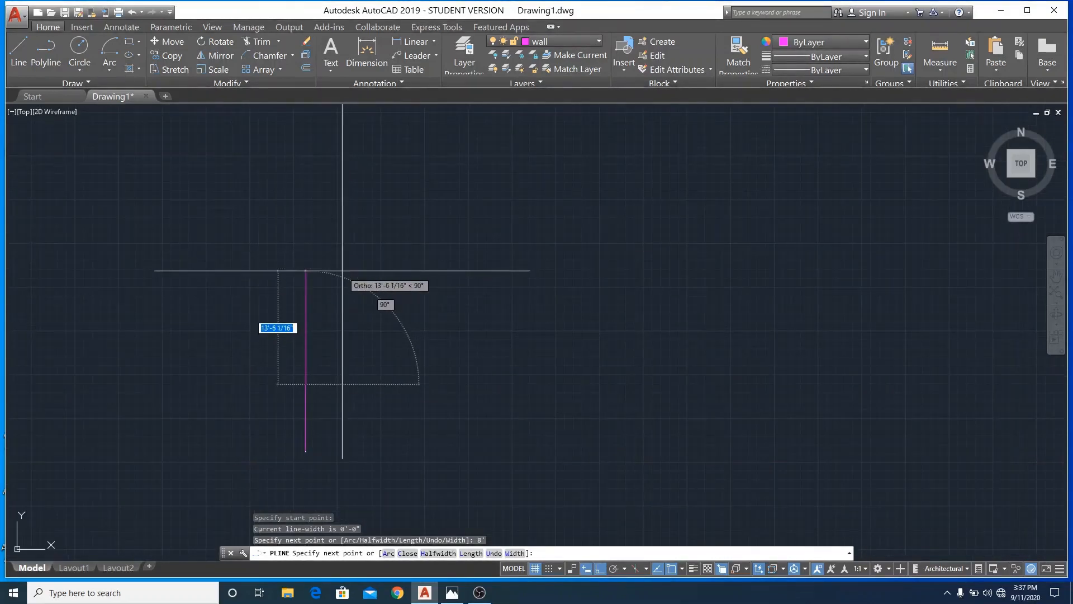
text(3'8)
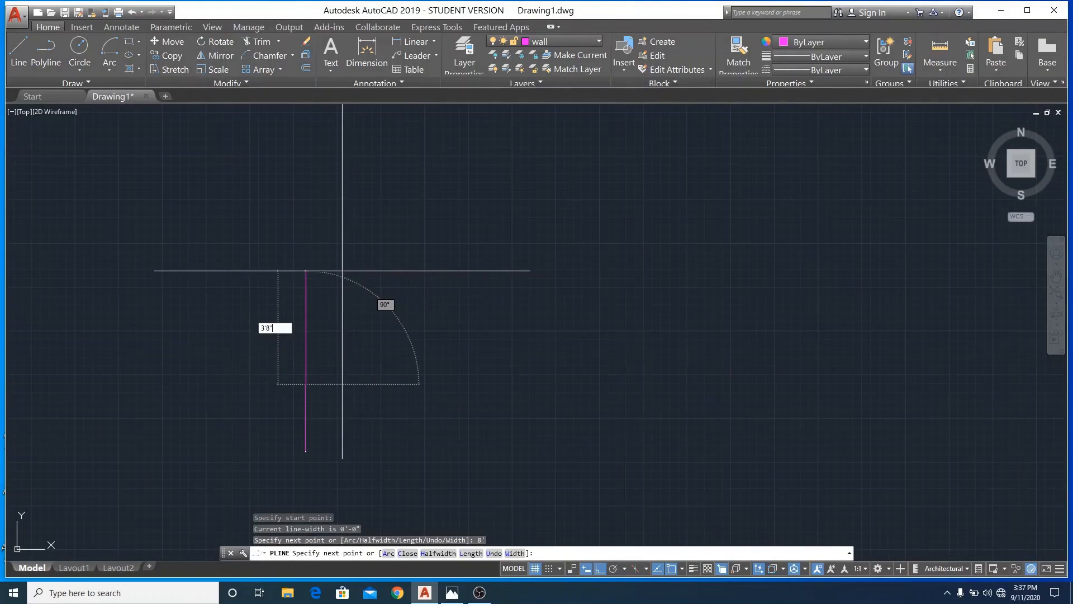
key(Return)
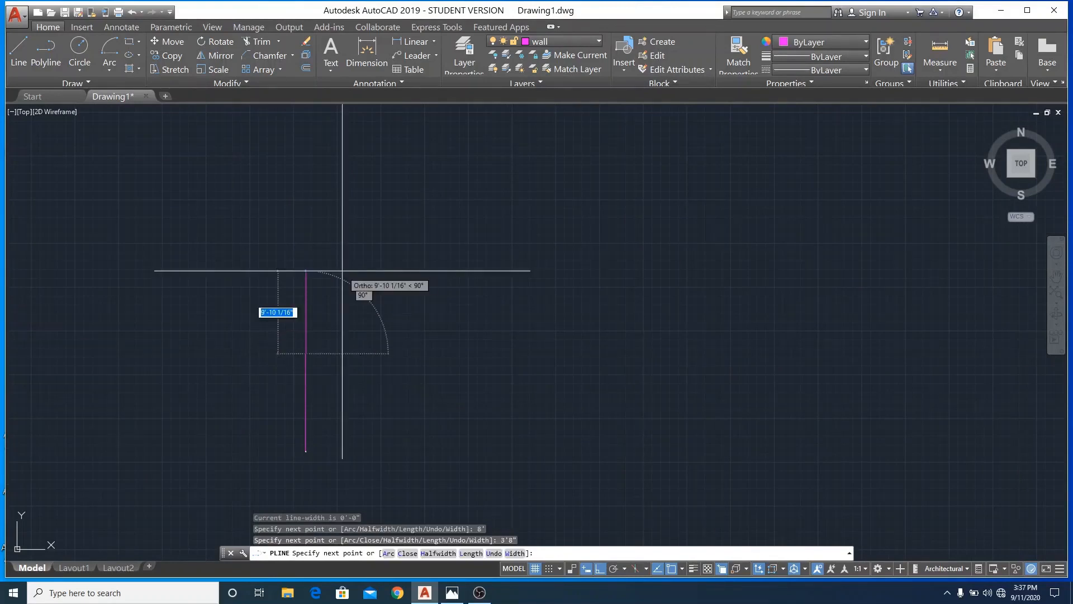
text(1)
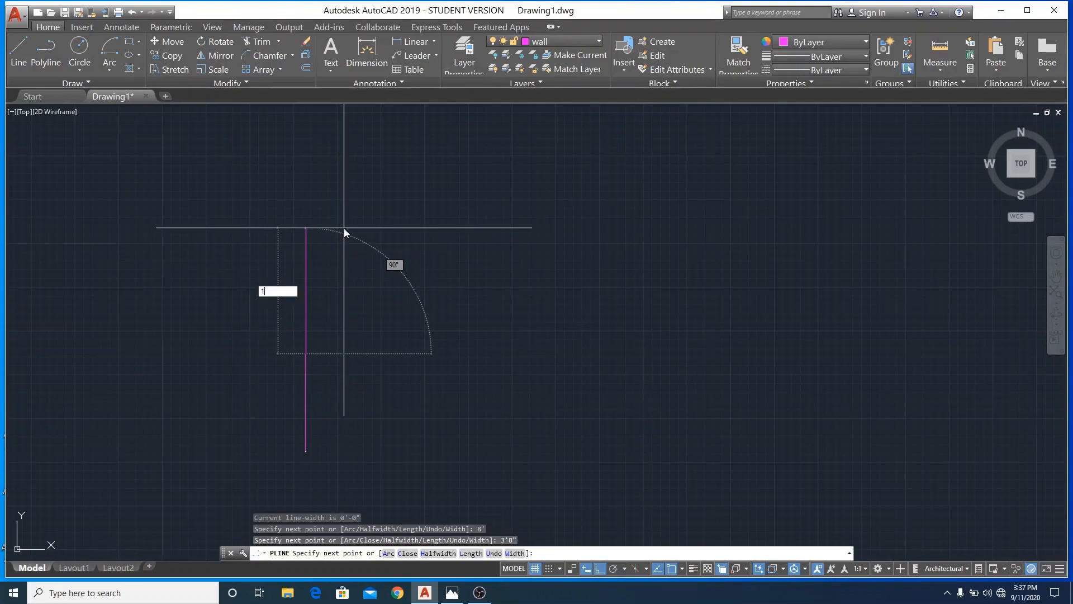
text(8'4)
key(Return)
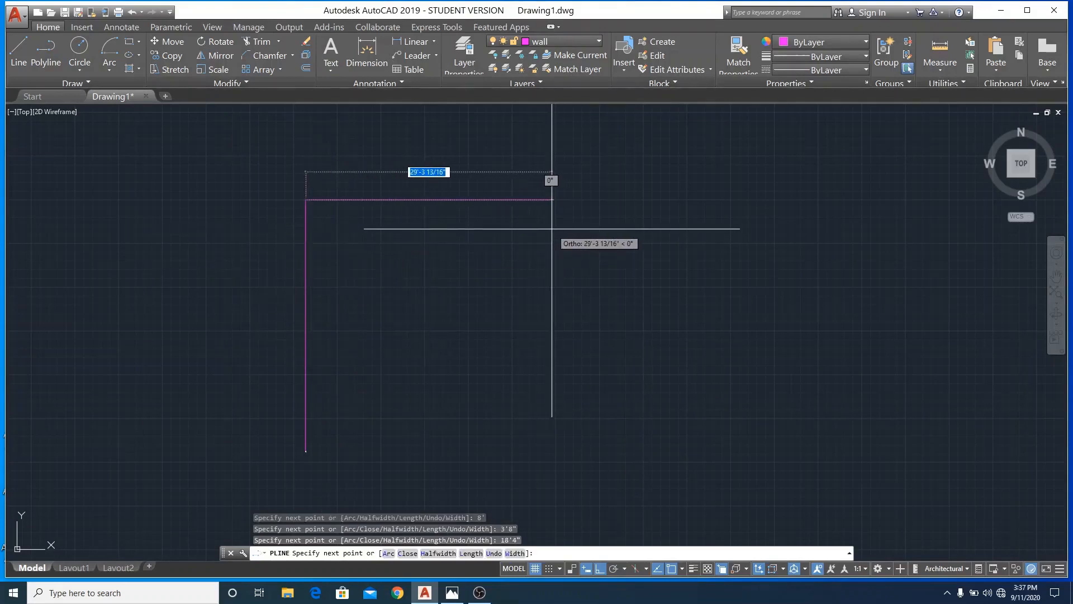
Extend the wall polyline horizontally to the right with segments of 12'10" and 12'2" for the upper wall
text(12)
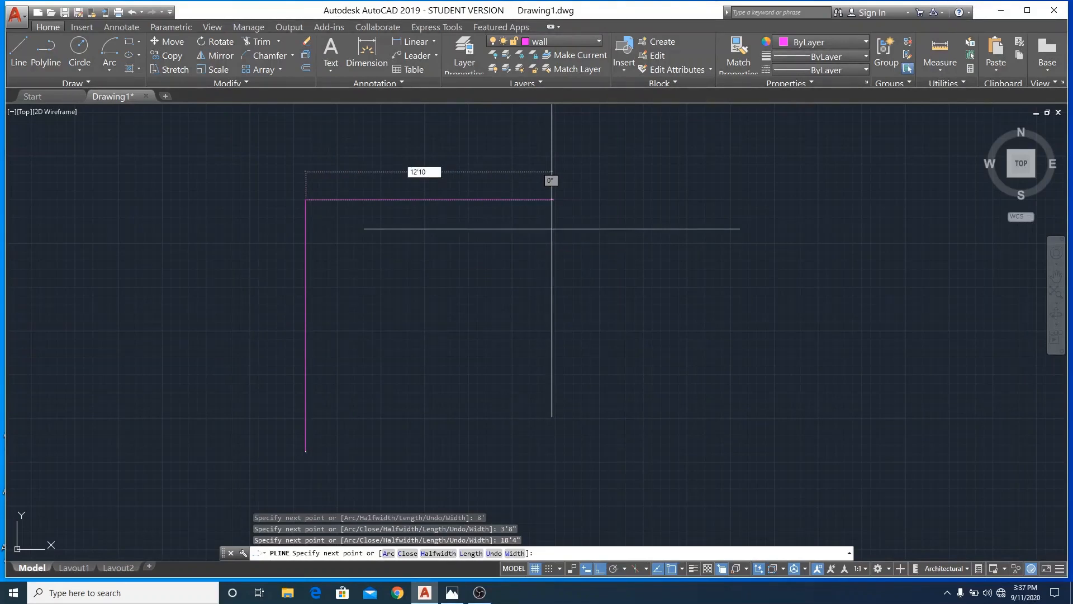
text('10)
key(Return)
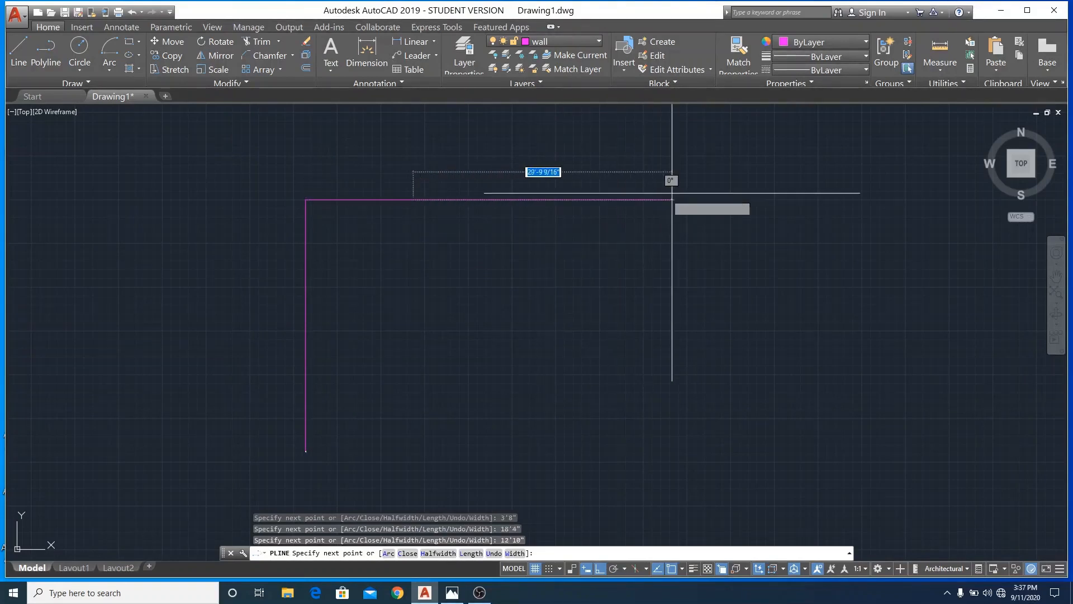
text(12)
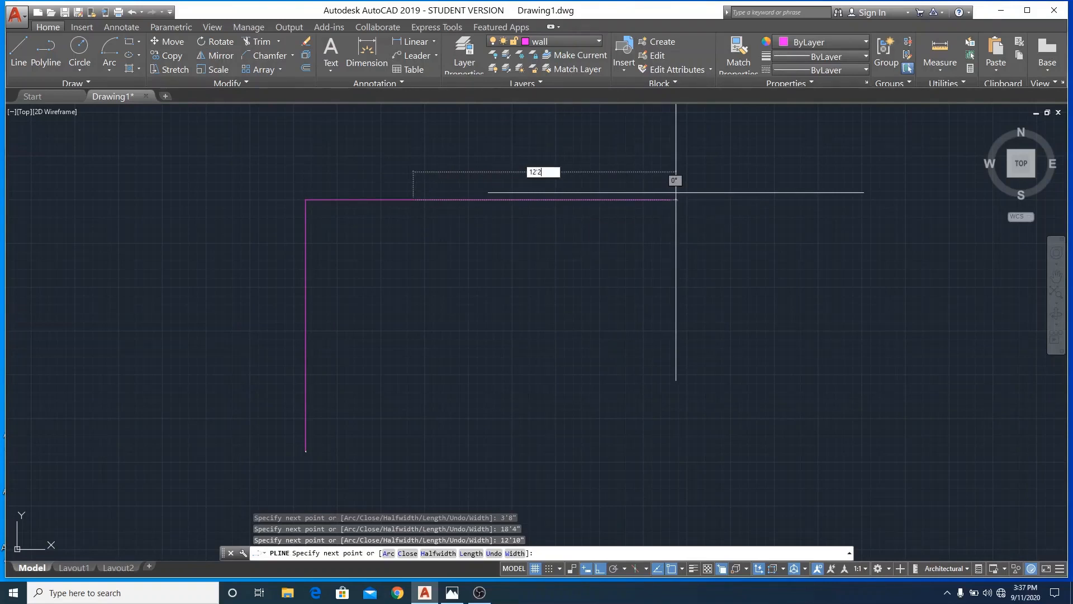
text('2)
key(Return)
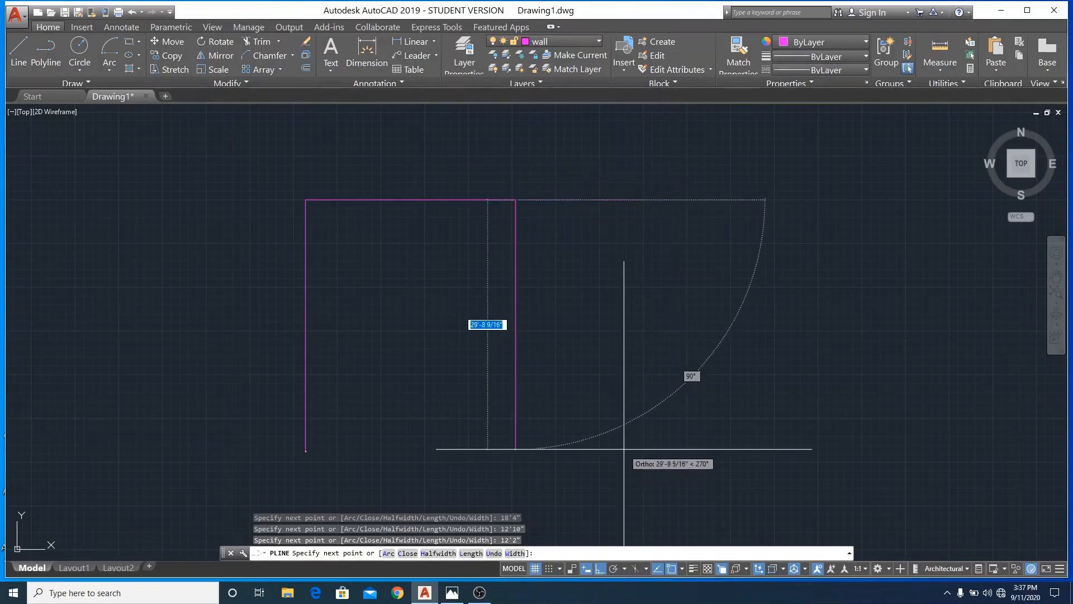
Continue the wall polyline 30' straight down and 12'10" to the left
text(30)
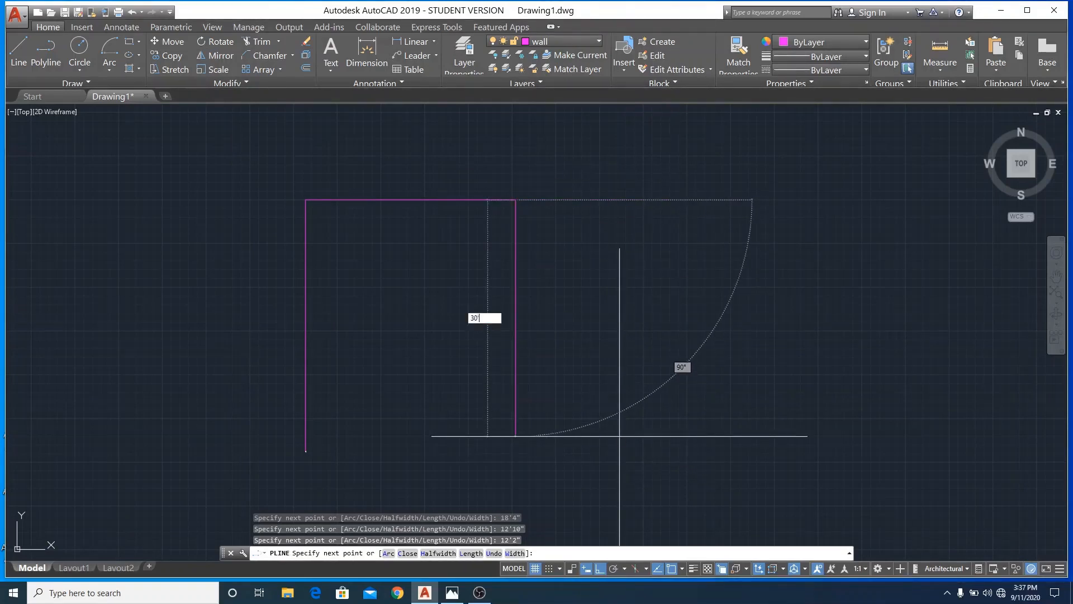
text(')
key(Return)
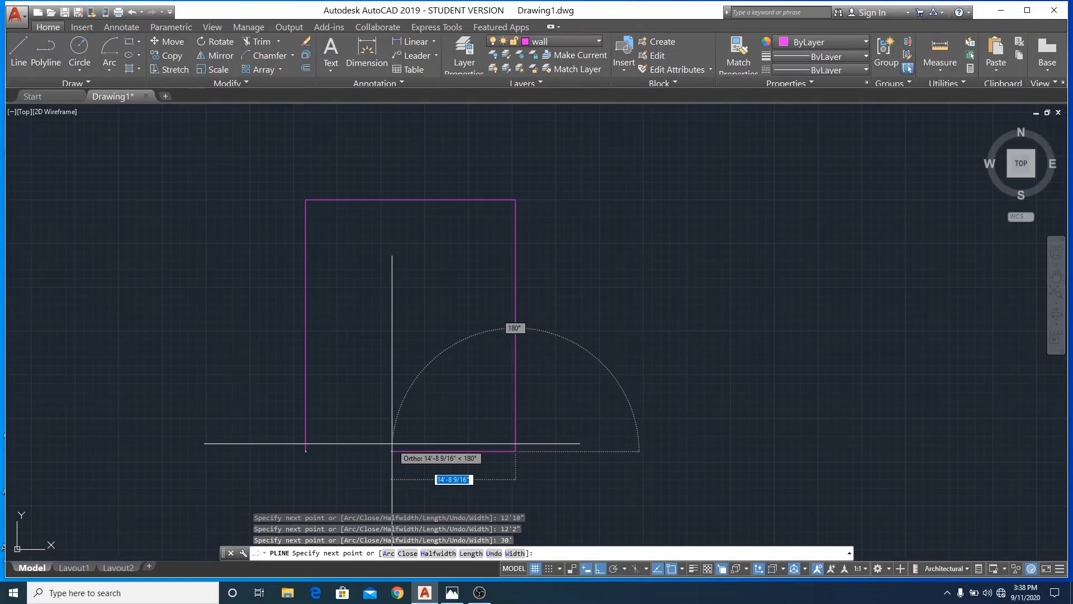
text(12'10)
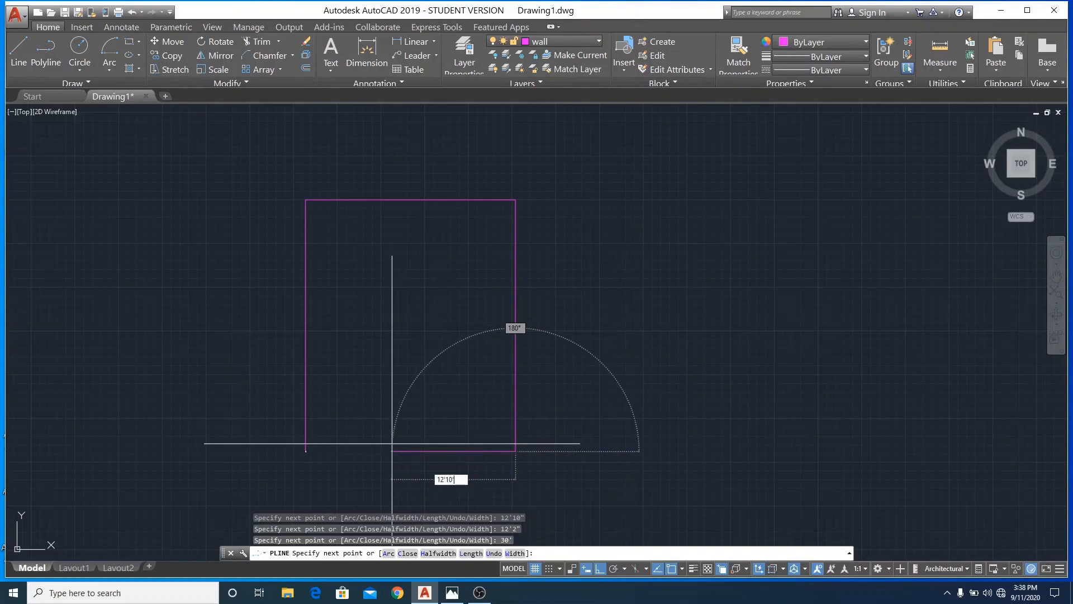
key(Return)
text(12'10")
key(Return)
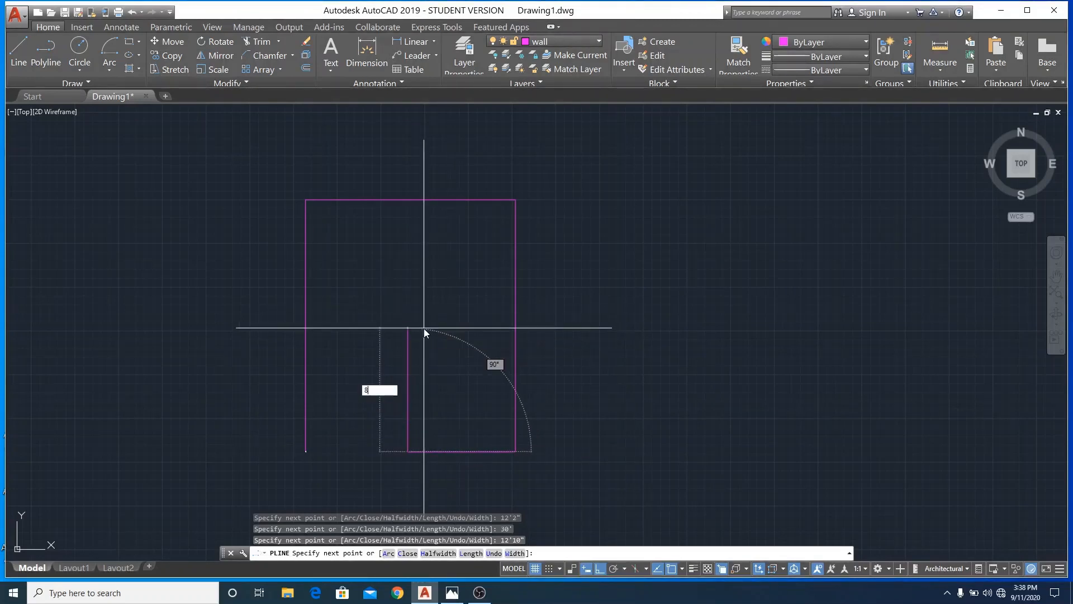
Draw the recessed corner of the wall polyline 8' up and 11'6" to the left, and end the polyline
text(8')
key(Return)
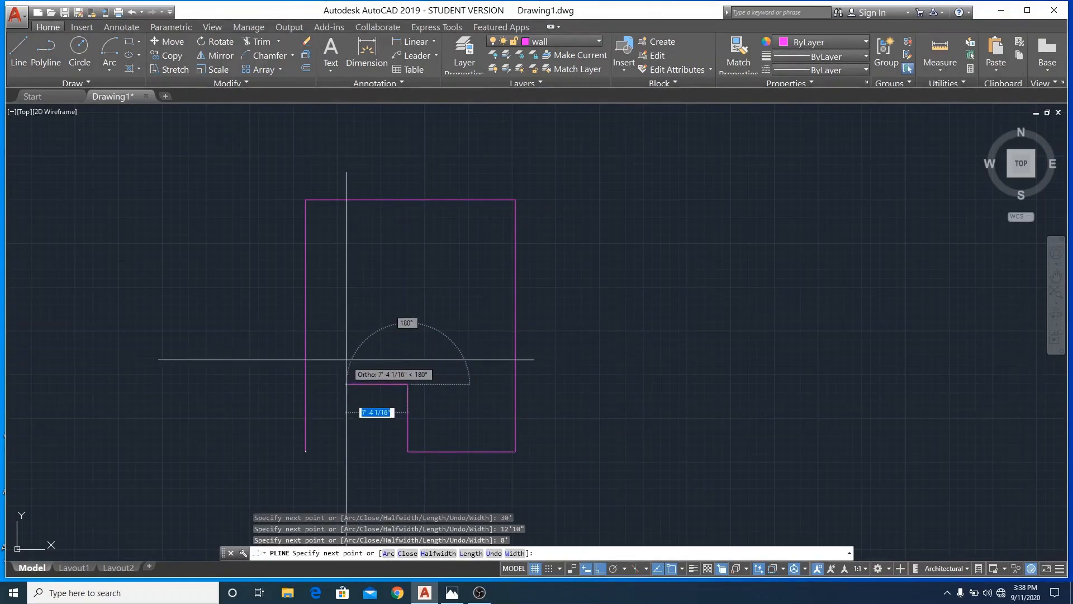
text(11'6)
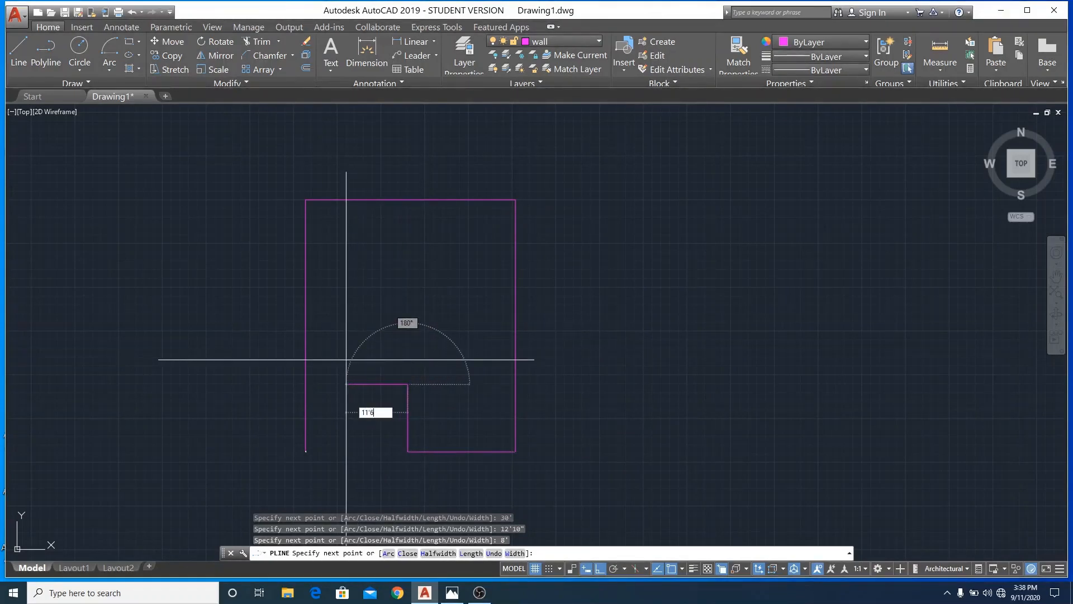
text(")
key(Return)
right_click(359, 356)
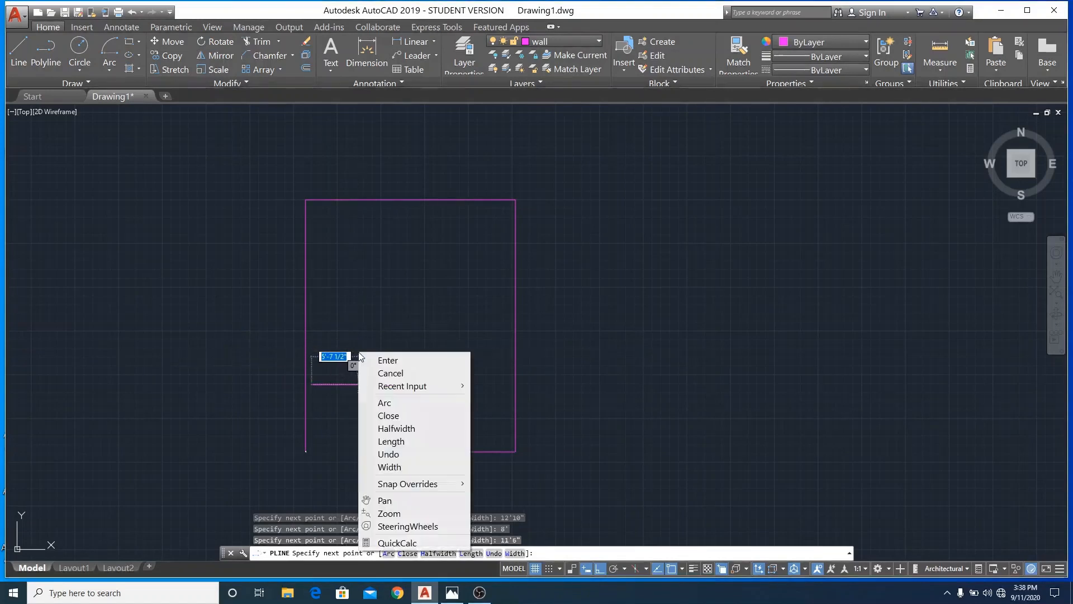
click(380, 373)
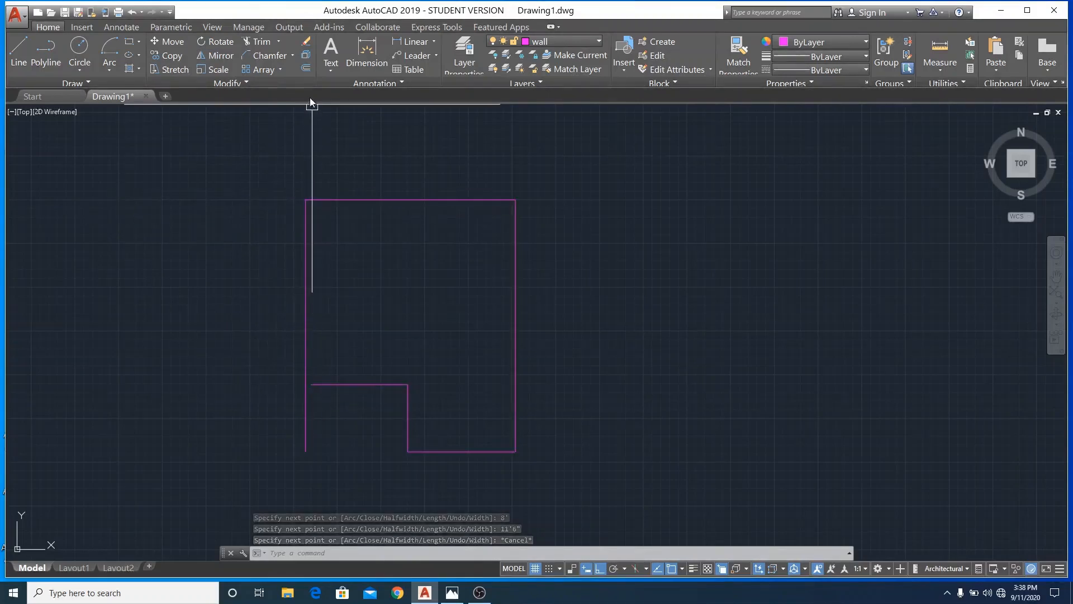
Offset the outer wall polyline 8" to the inside to give the walls thickness
click(304, 69)
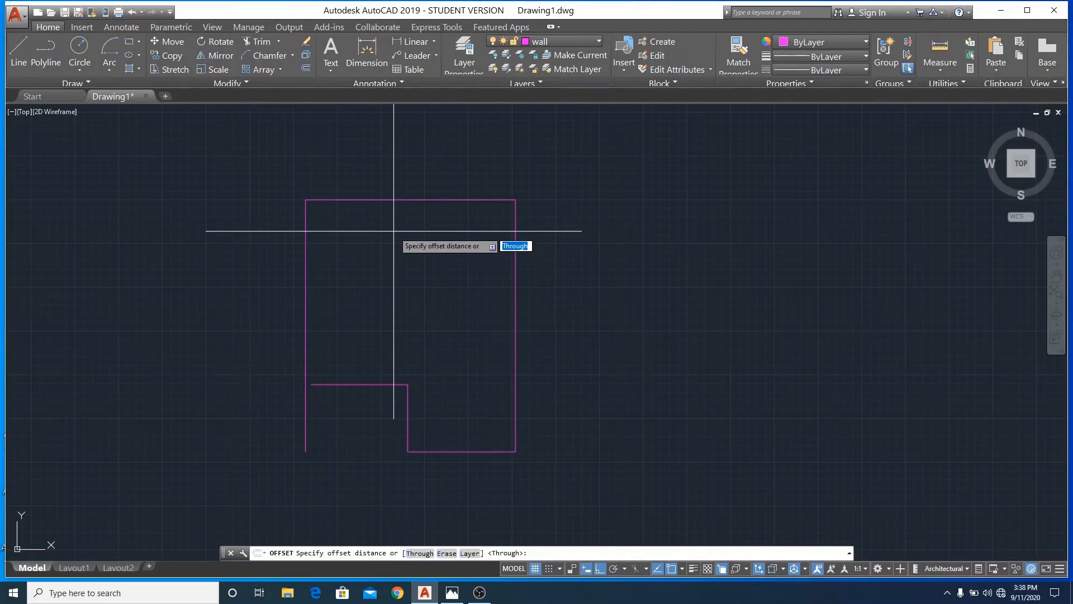
text(8")
key(Return)
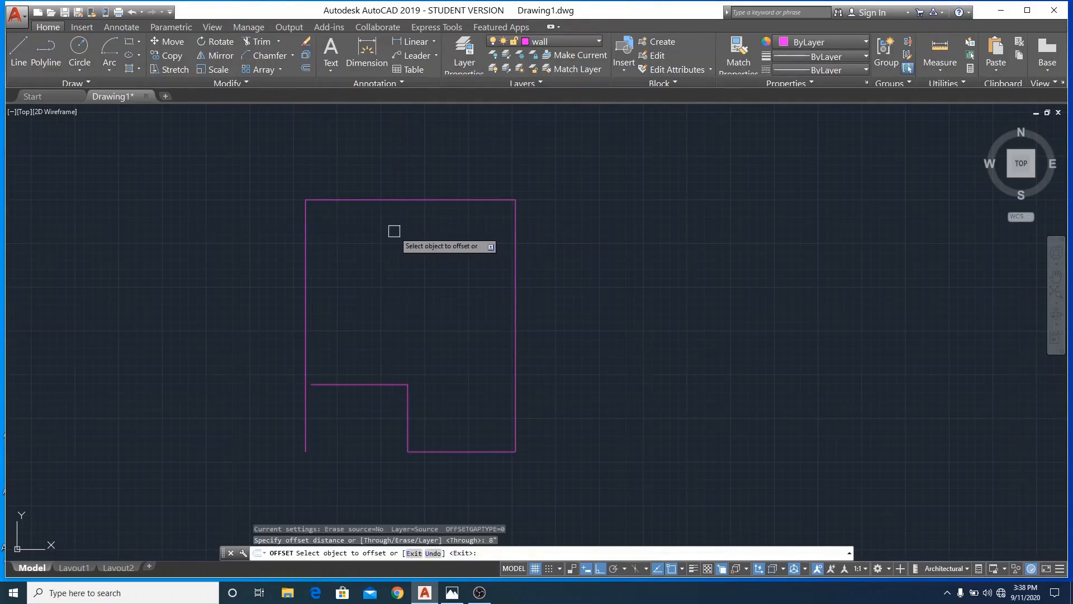
click(383, 201)
click(386, 233)
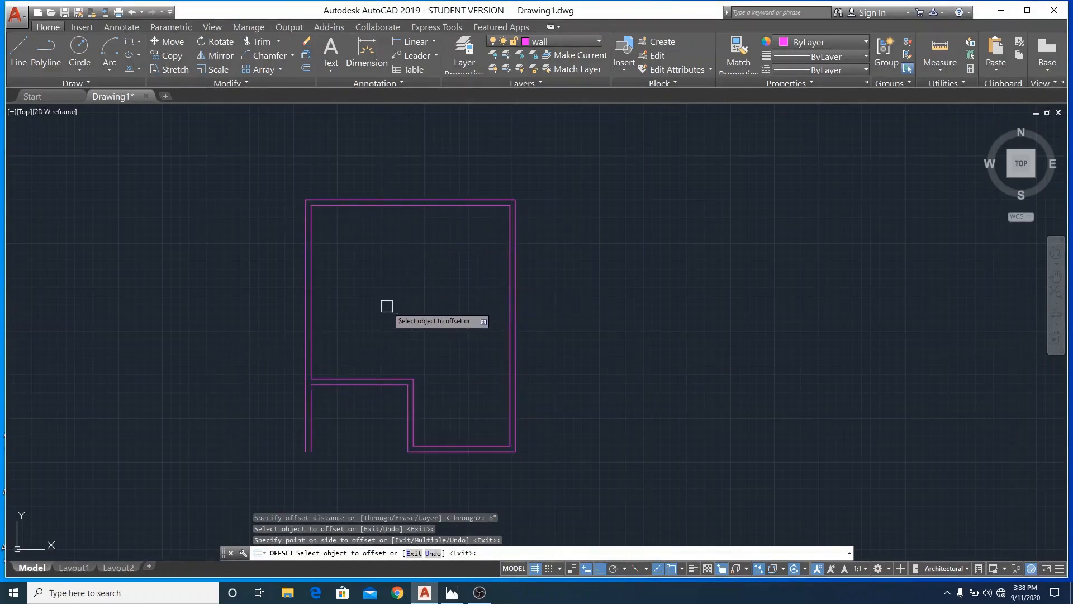
Chamfer the lower line of the recessed horizontal wall with the short inner vertical line beneath it to close the corner gap
click(267, 57)
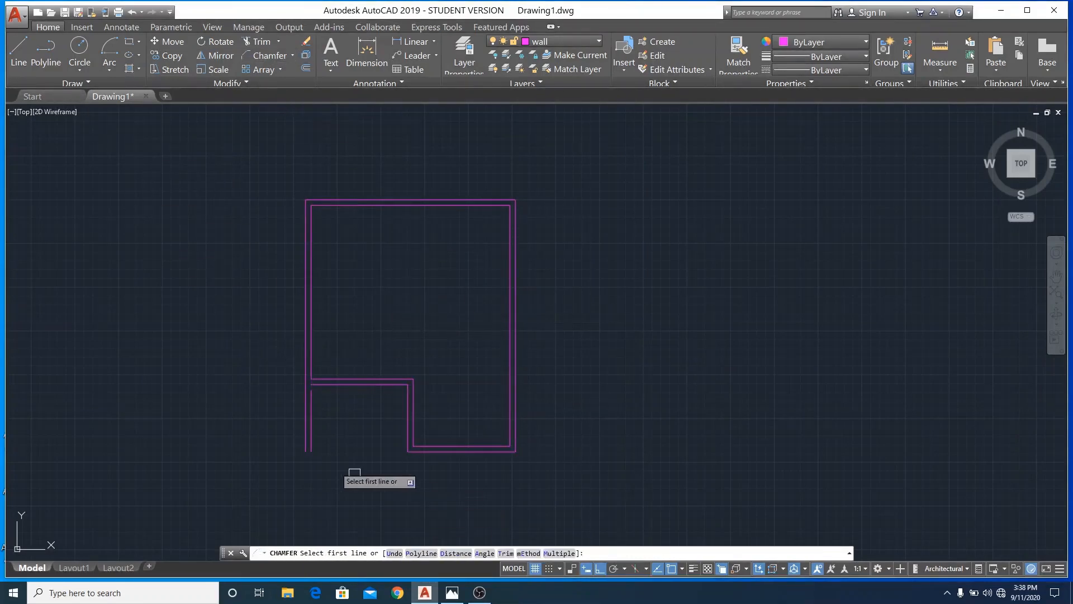
click(292, 55)
click(283, 89)
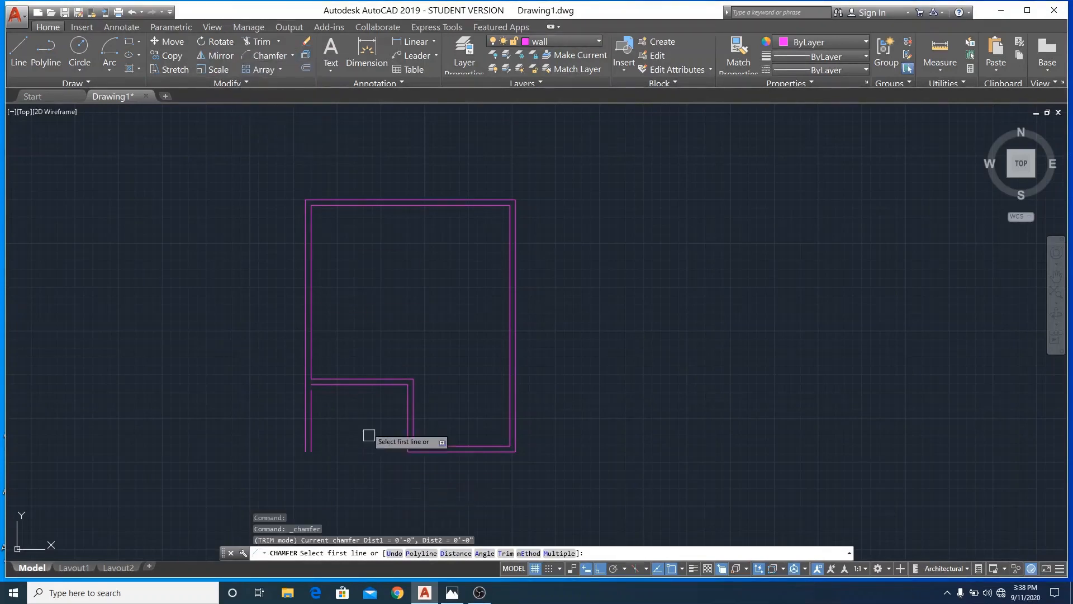
scroll(354, 412, up, 4)
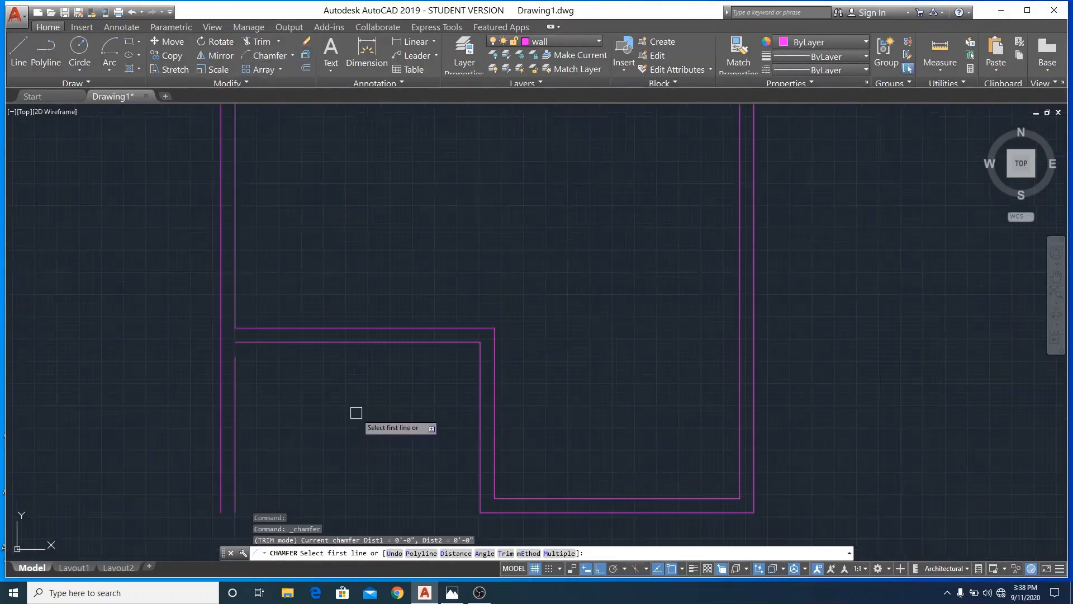
click(270, 342)
click(234, 385)
right_click(349, 409)
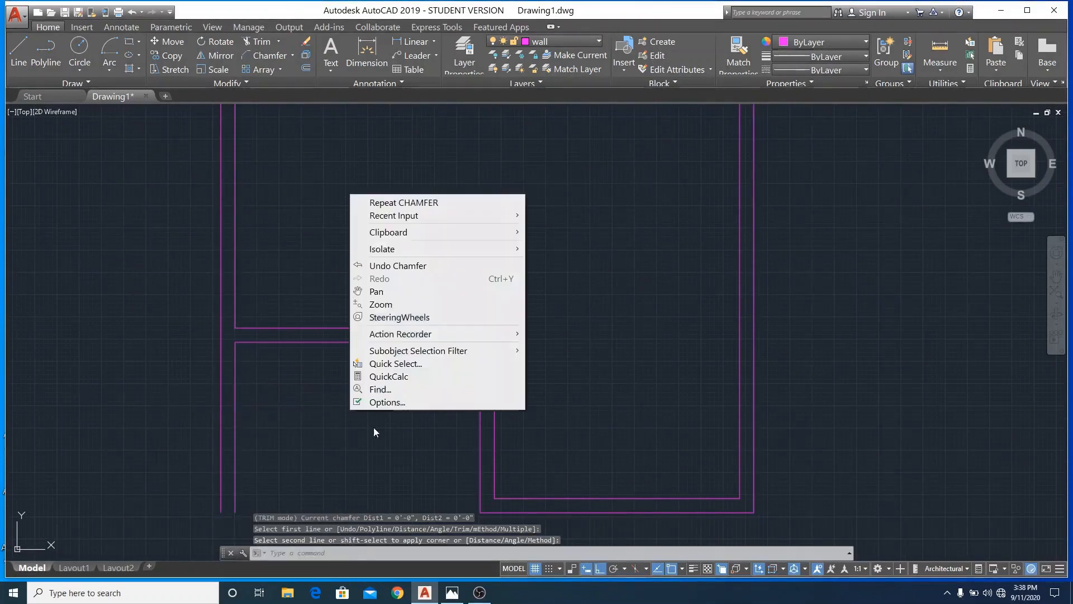
click(322, 219)
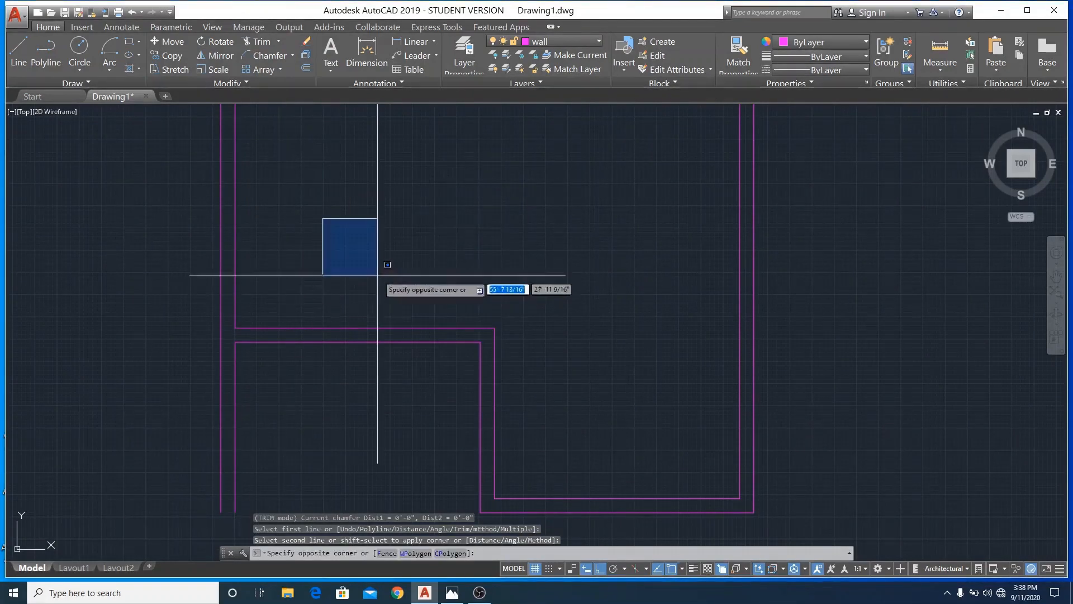
click(414, 272)
scroll(613, 240, down, 4)
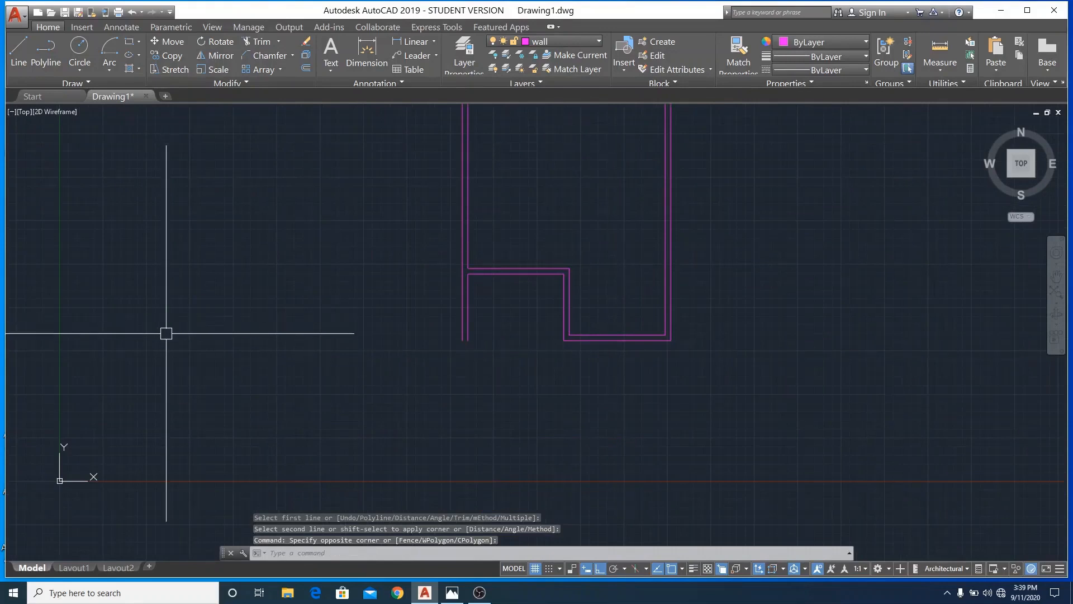
scroll(225, 294, down, 4)
scroll(338, 265, up, 4)
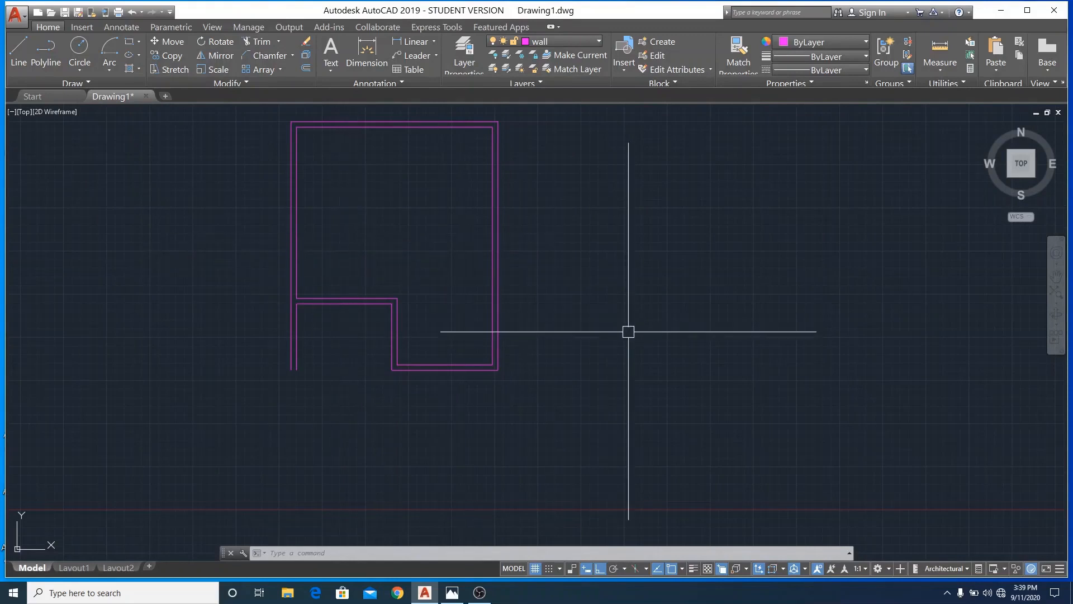
scroll(618, 354, up, 4)
scroll(728, 412, down, 8)
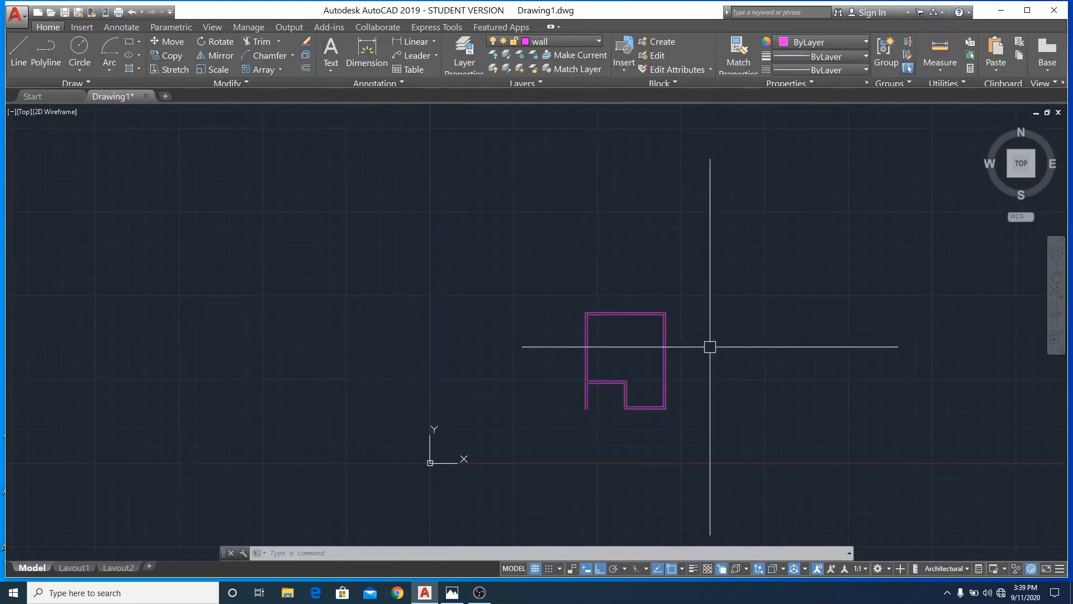
scroll(643, 367, up, 6)
scroll(201, 311, down, 2)
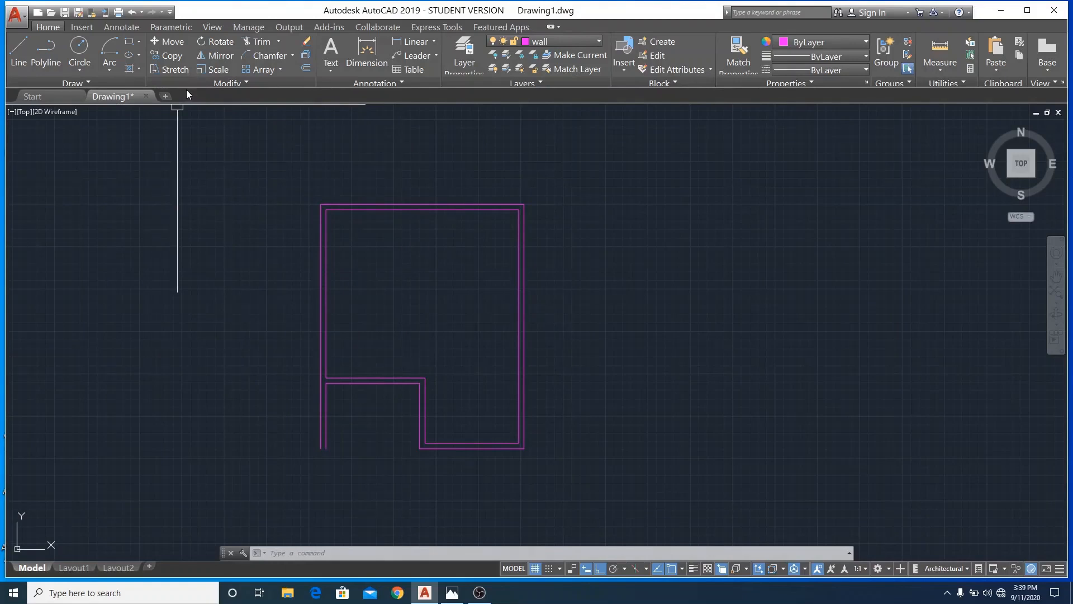
Explode the inner wall polyline and offset its short lower-left vertical segment 11'6" to the right
click(400, 212)
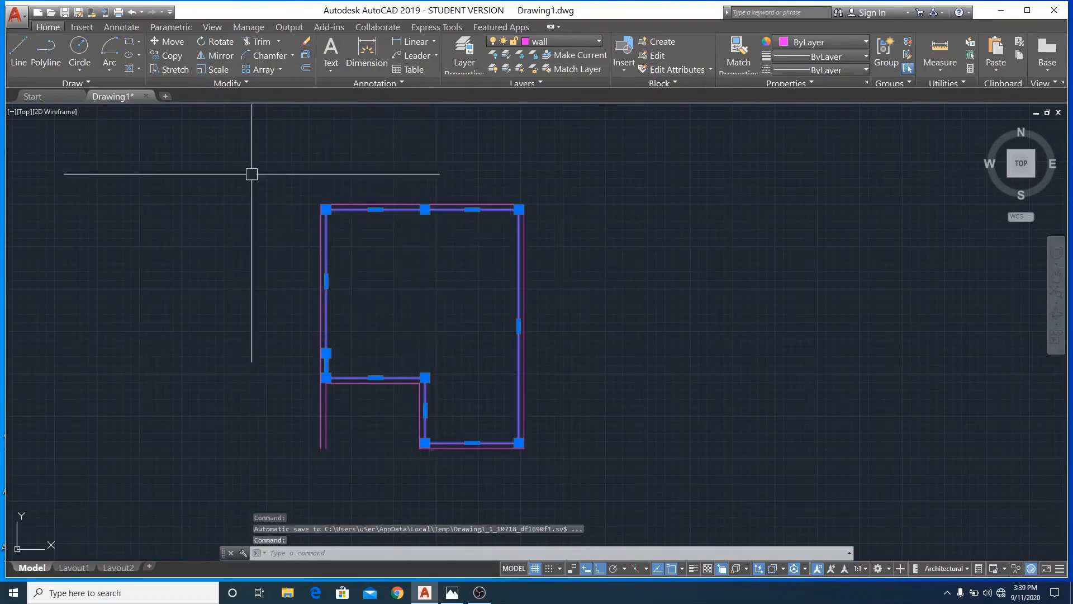
click(306, 55)
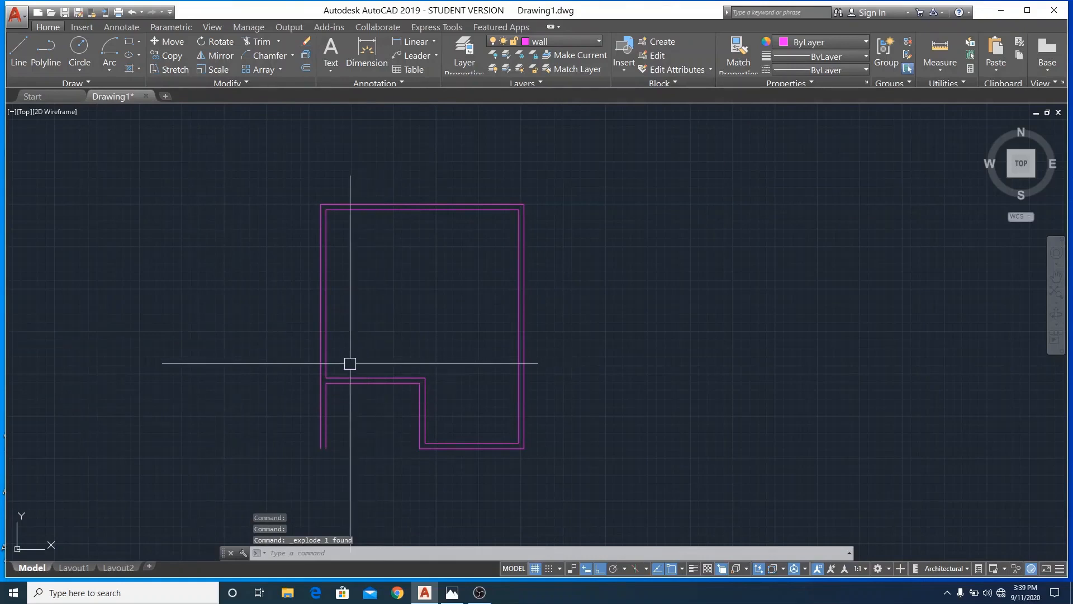
scroll(351, 364, up, 4)
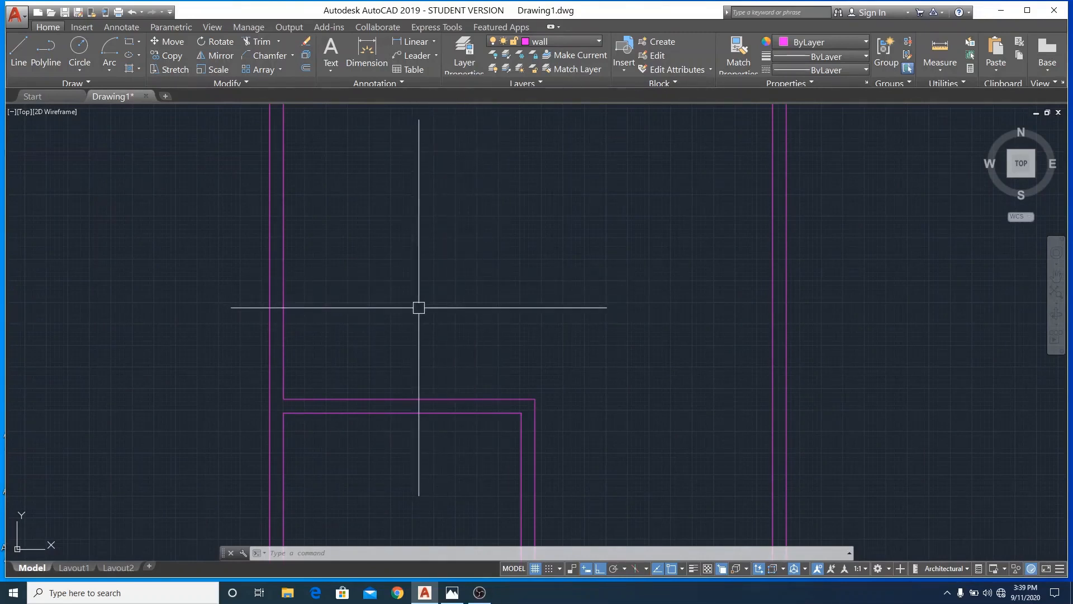
click(284, 362)
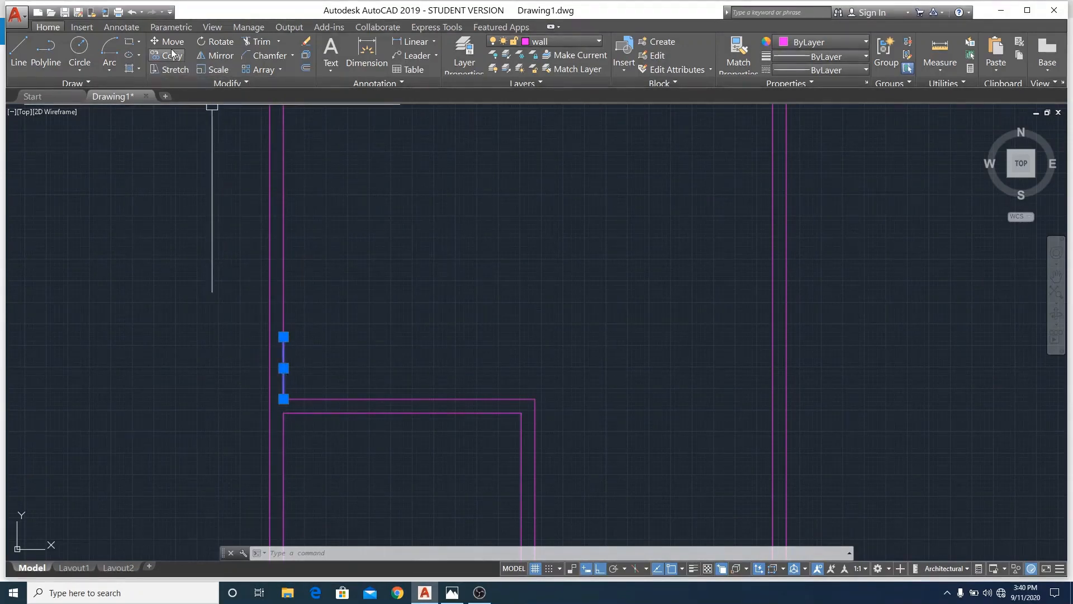
click(306, 67)
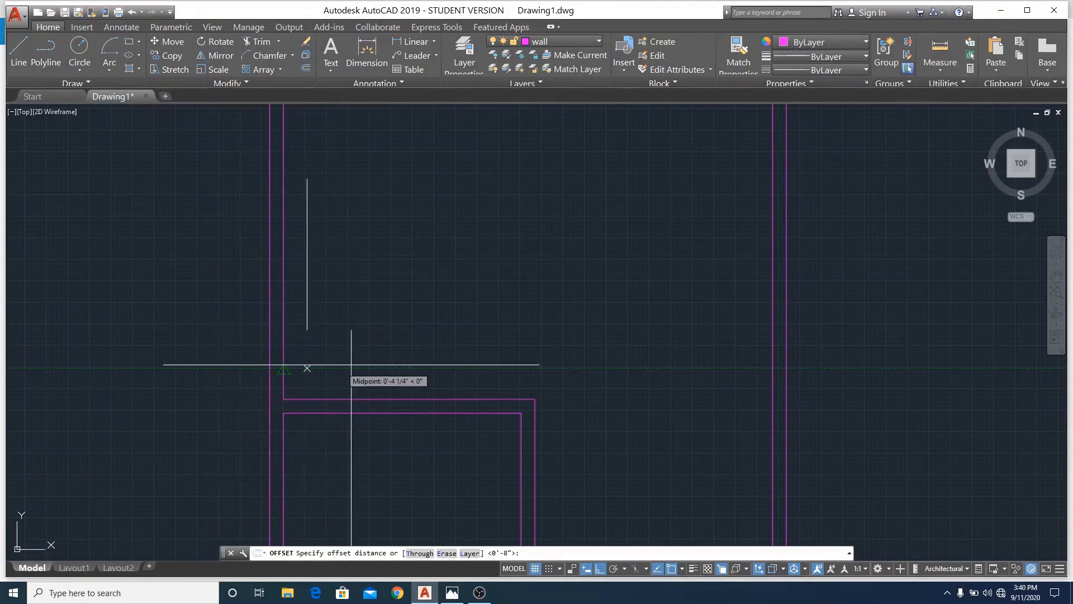
text(11)
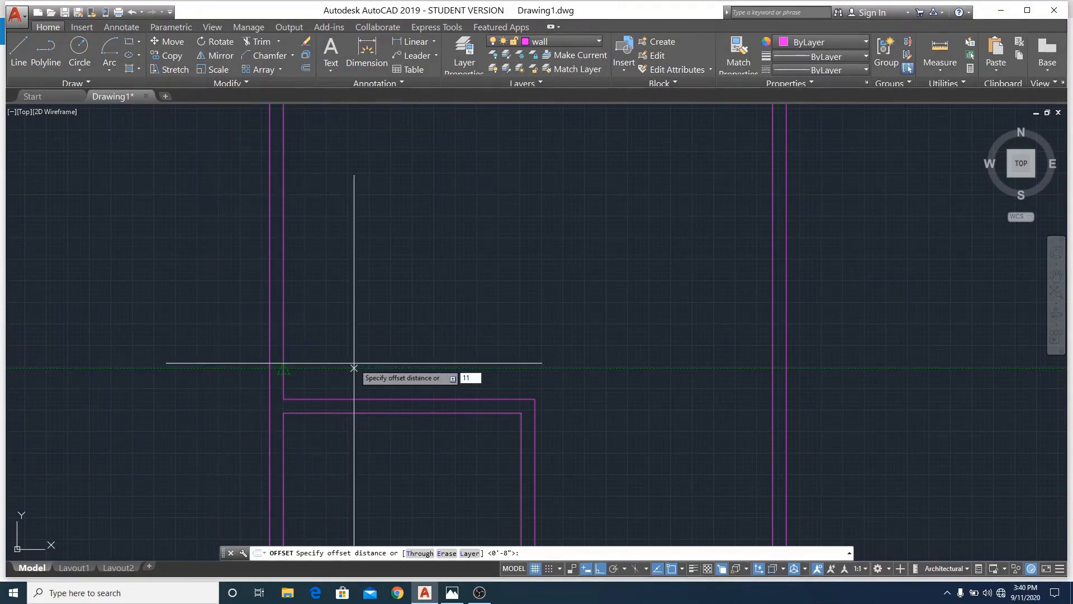
text('6")
key(Return)
click(398, 360)
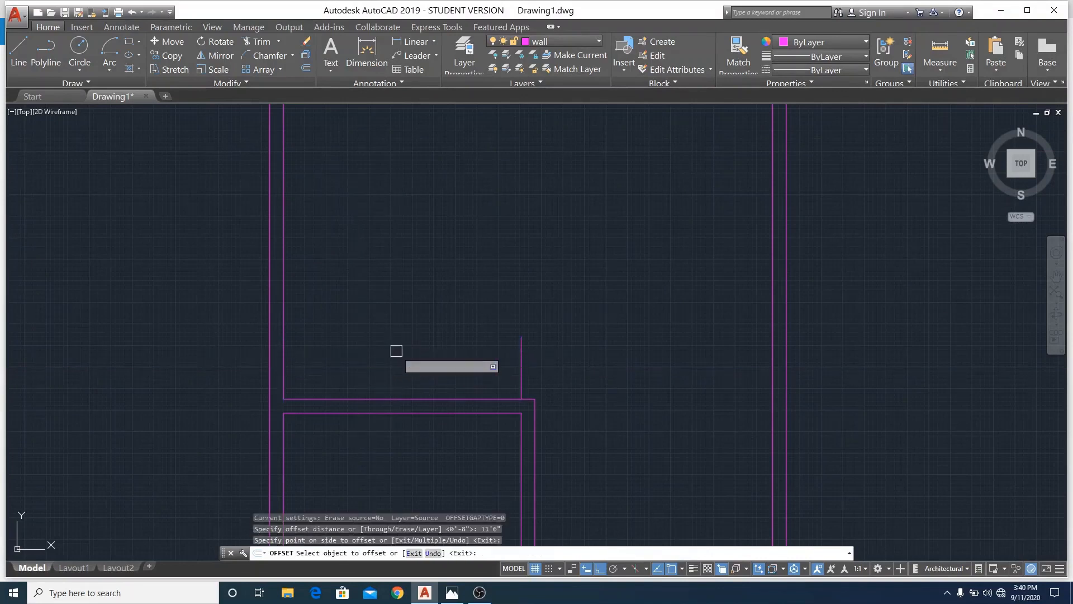
Offset the long left inner wall line of the hall 11'10" to the right
scroll(348, 254, down, 2)
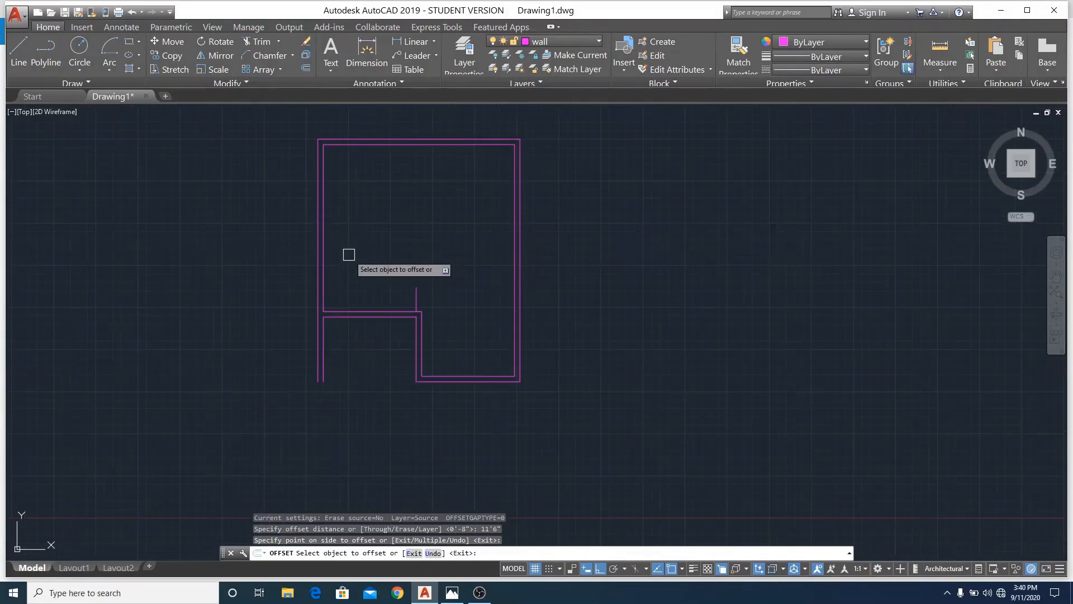
click(323, 216)
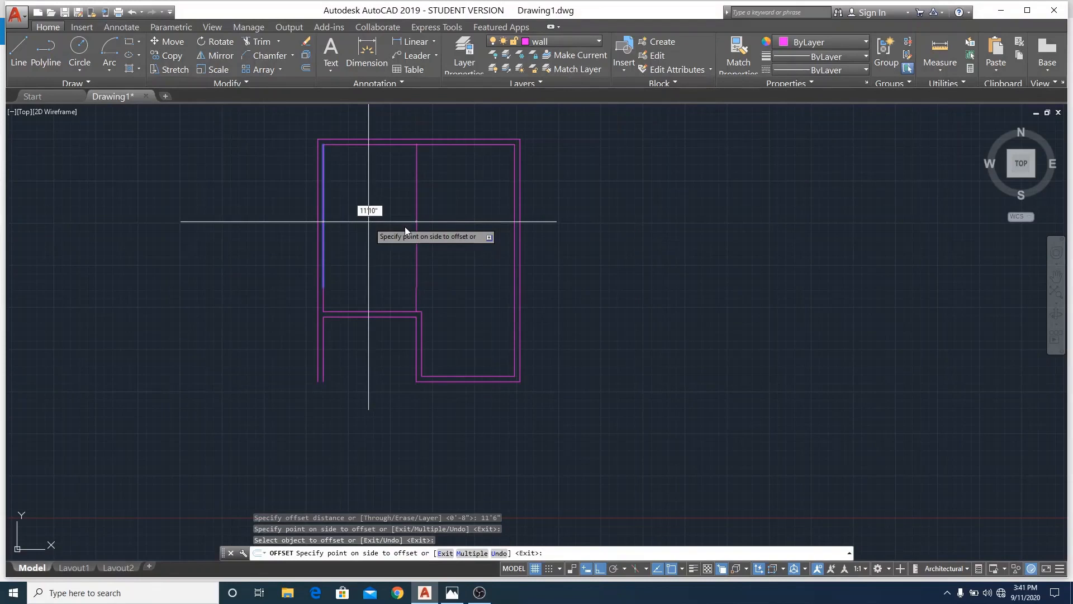
key(Return)
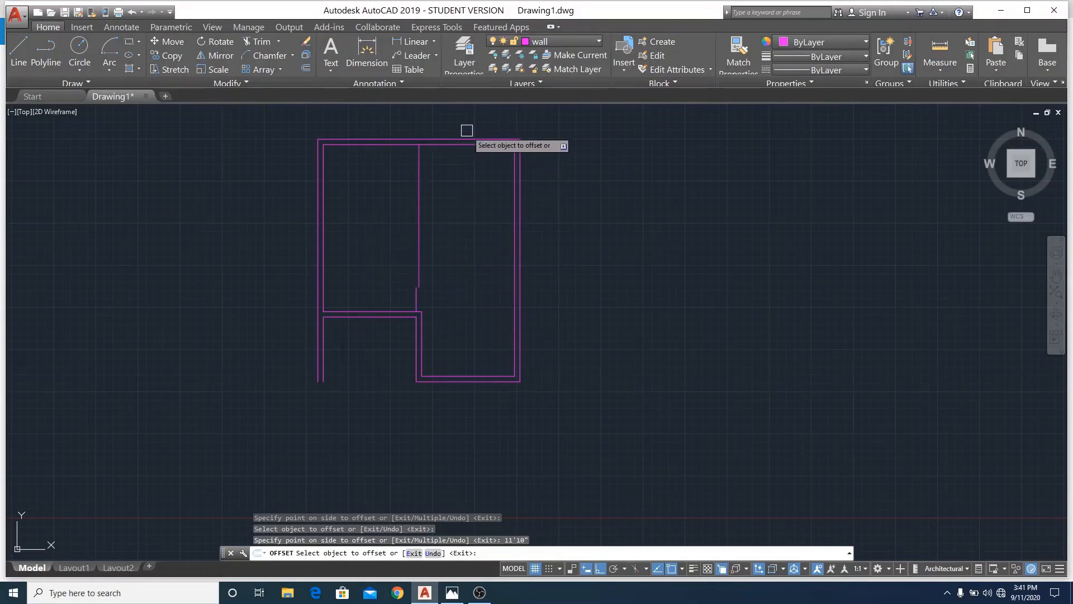
Offset the upper-right inner wall line 8' down and offset the new line a further 4" down as a partition wall
scroll(468, 134, up, 4)
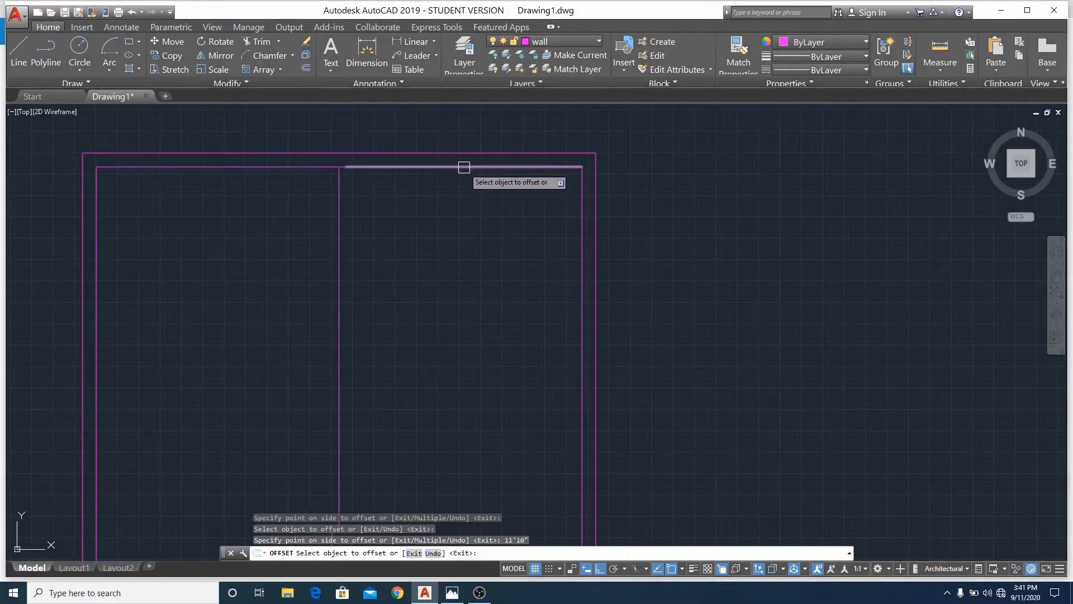
click(464, 167)
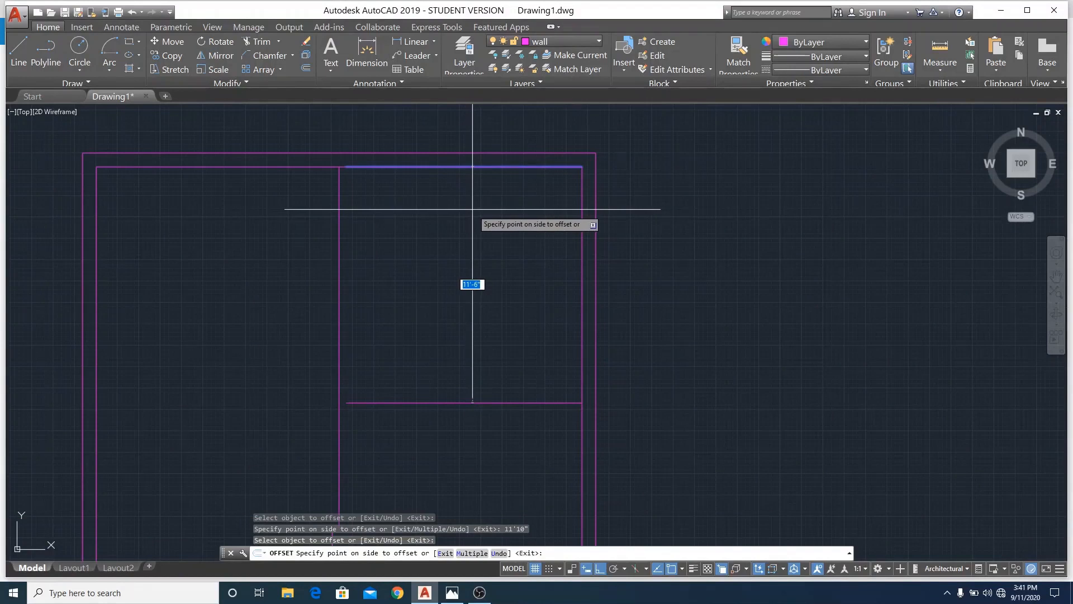
text(8")
key(Return)
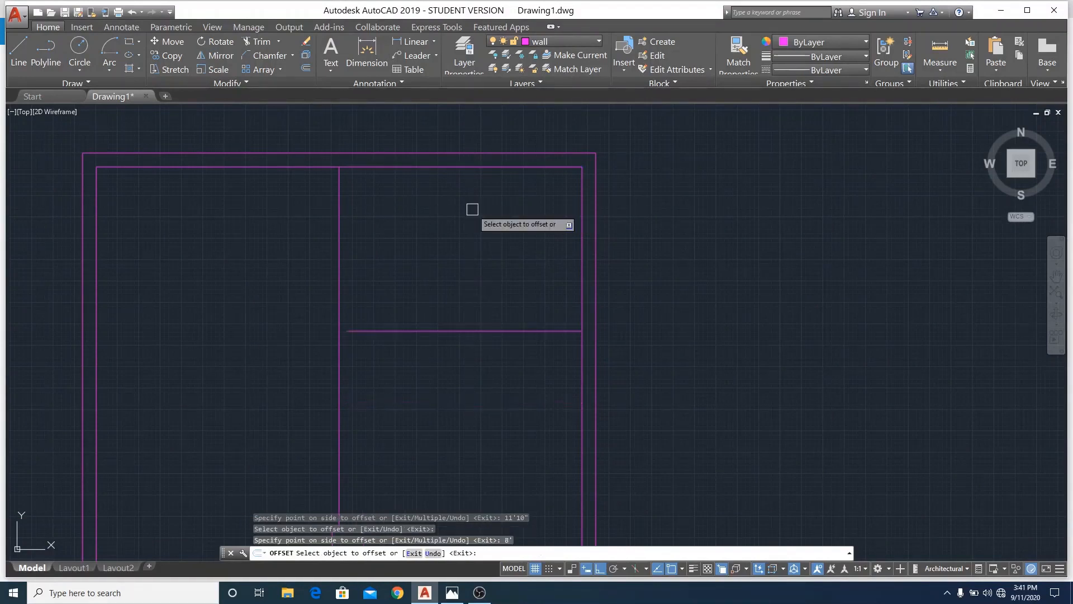
click(509, 331)
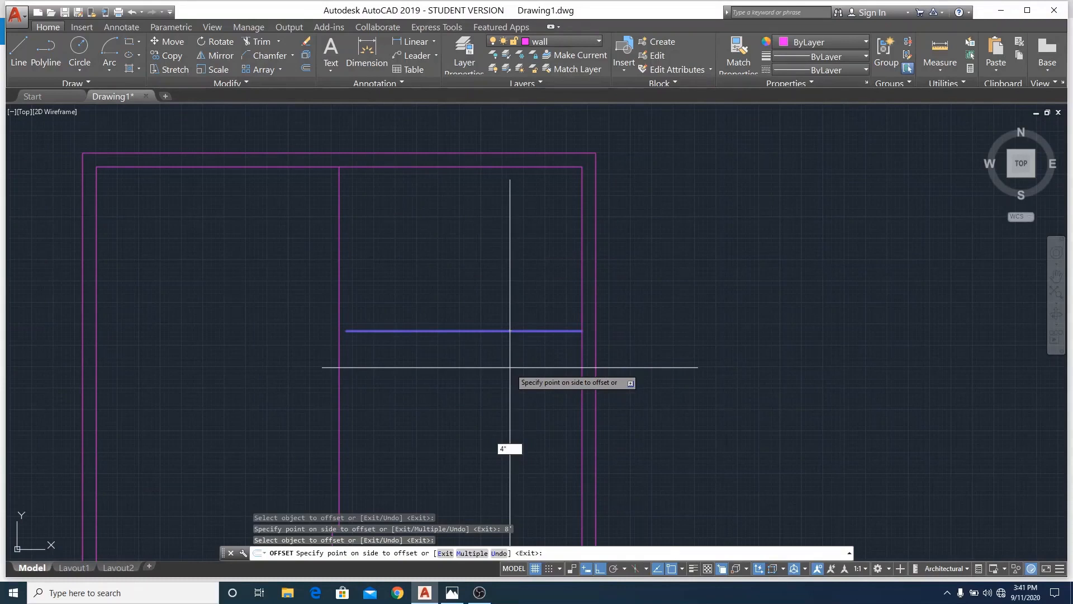
text(4")
key(Return)
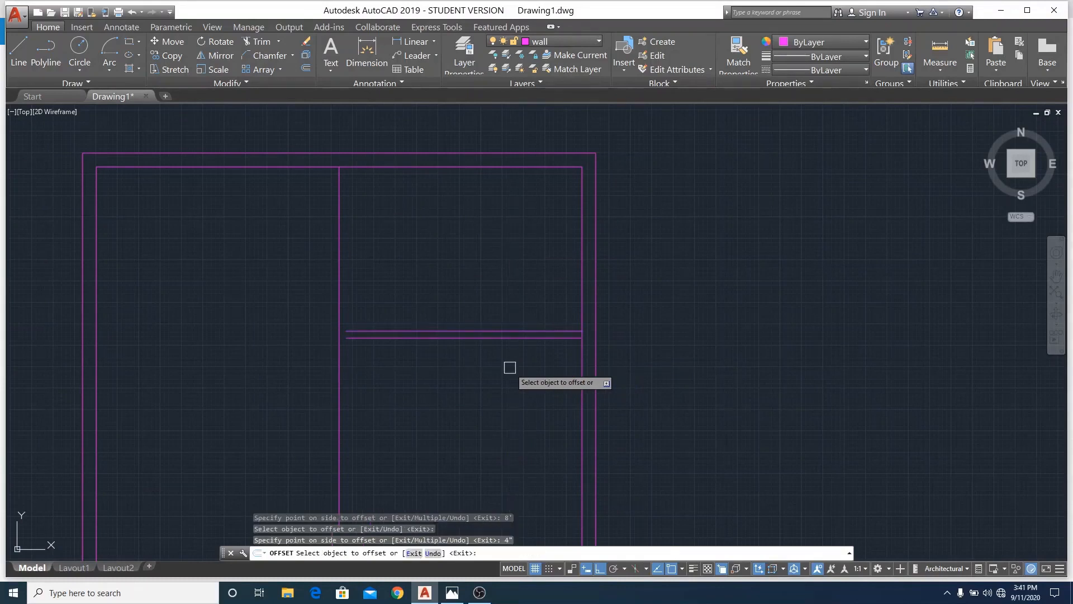
Create a second partition below the first by offsetting its lower line 3'6" down and the resulting line 4" down
click(533, 340)
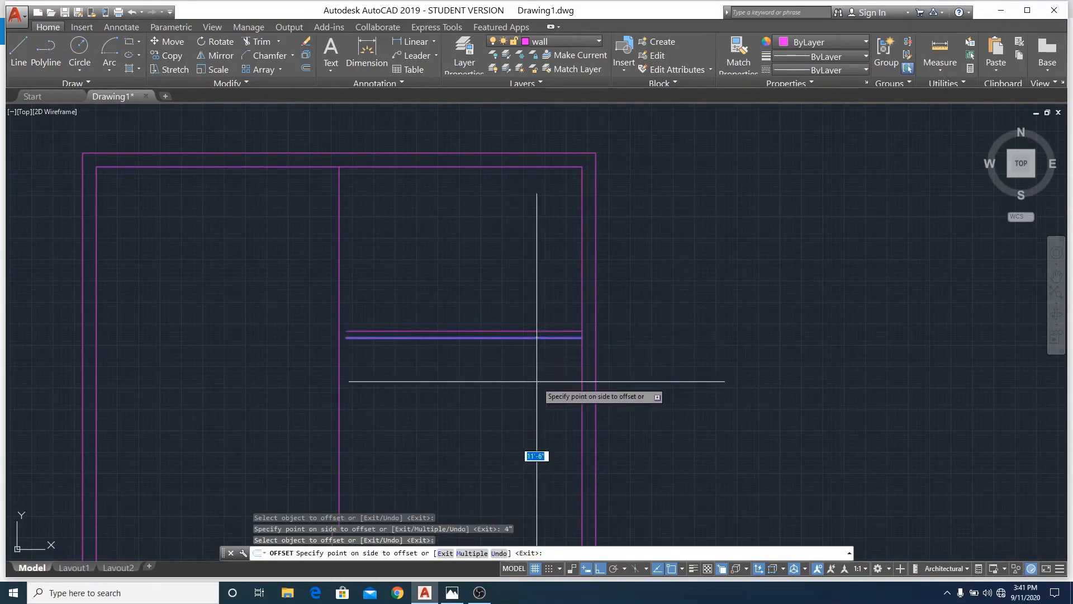
text(3'6)
key(Return)
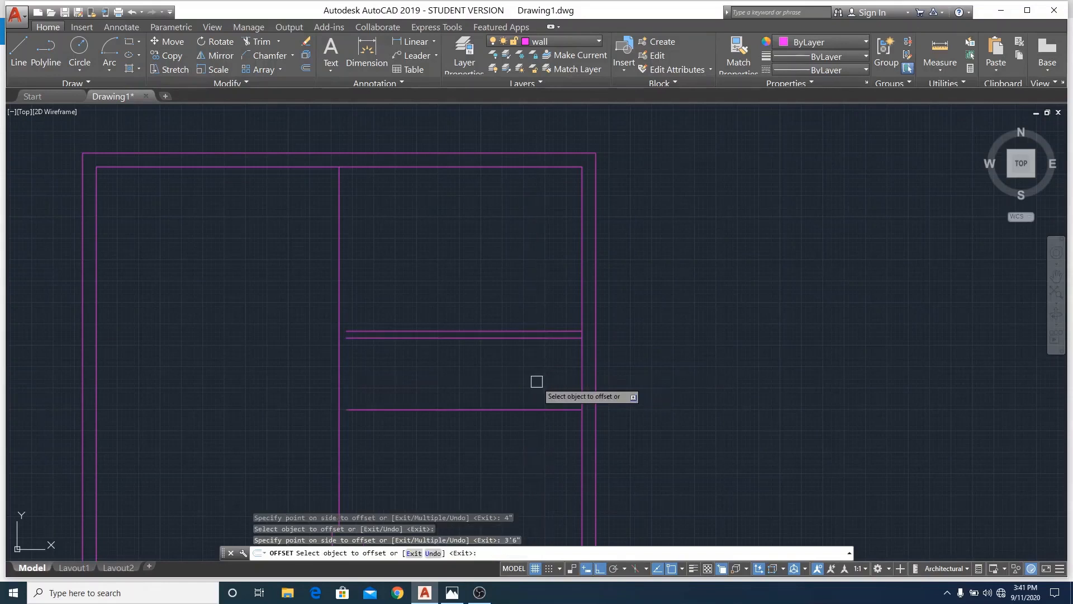
click(529, 410)
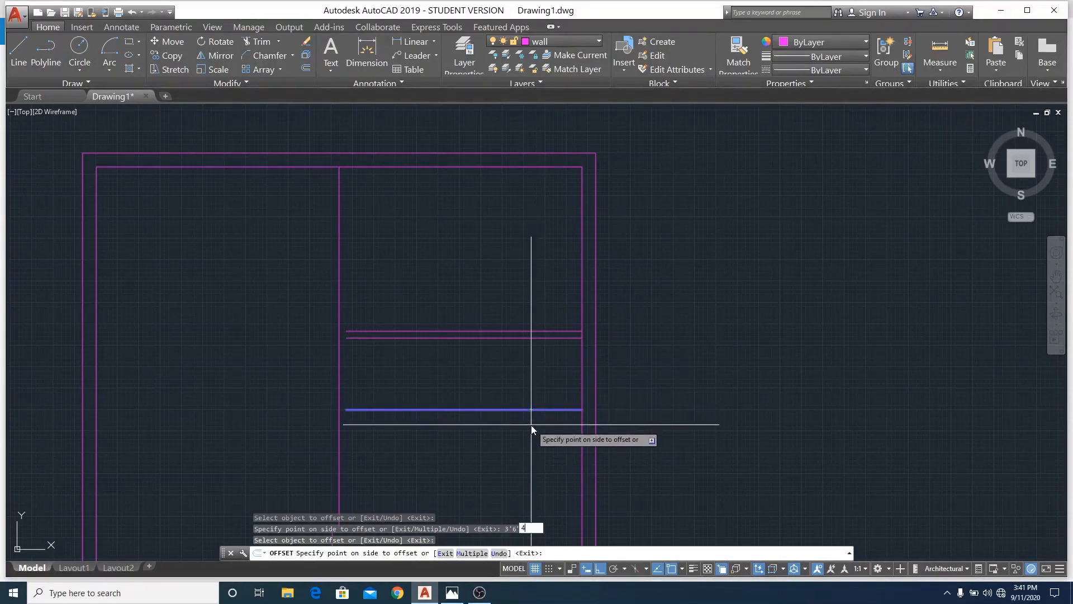
text(4")
key(Return)
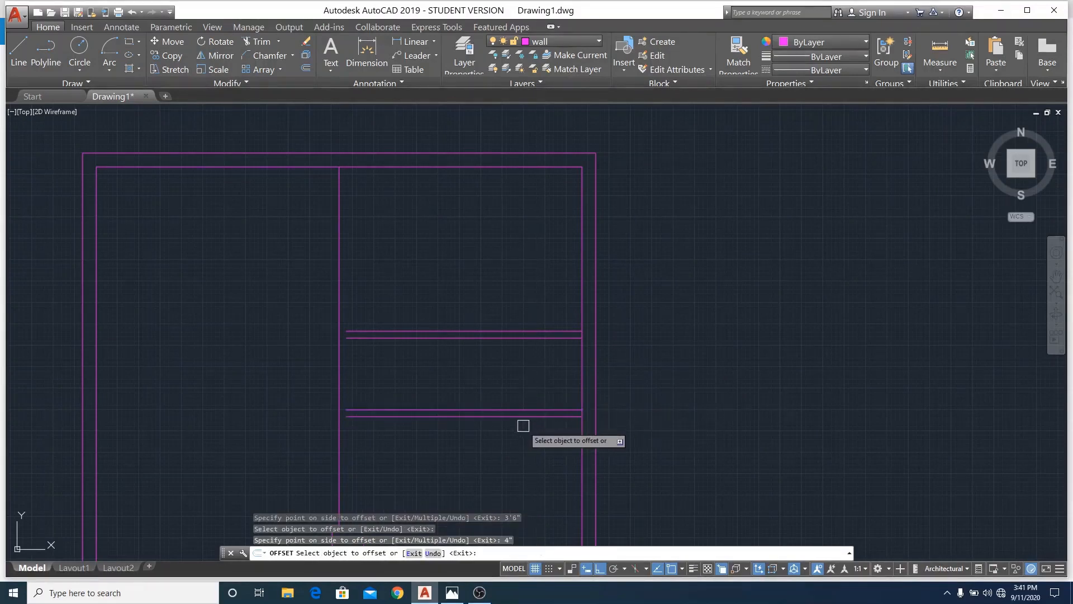
Check the floor plan image in Photos for the stair depth and offset the lowest partition line 5'6" down in AutoCAD
scroll(523, 425, down, 3)
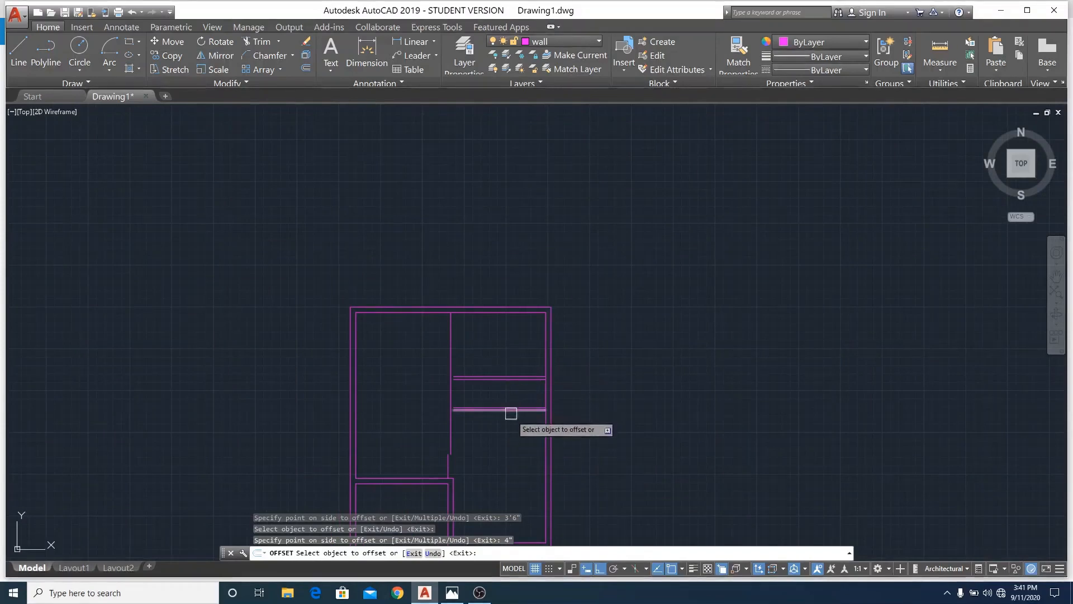
scroll(510, 424, up, 3)
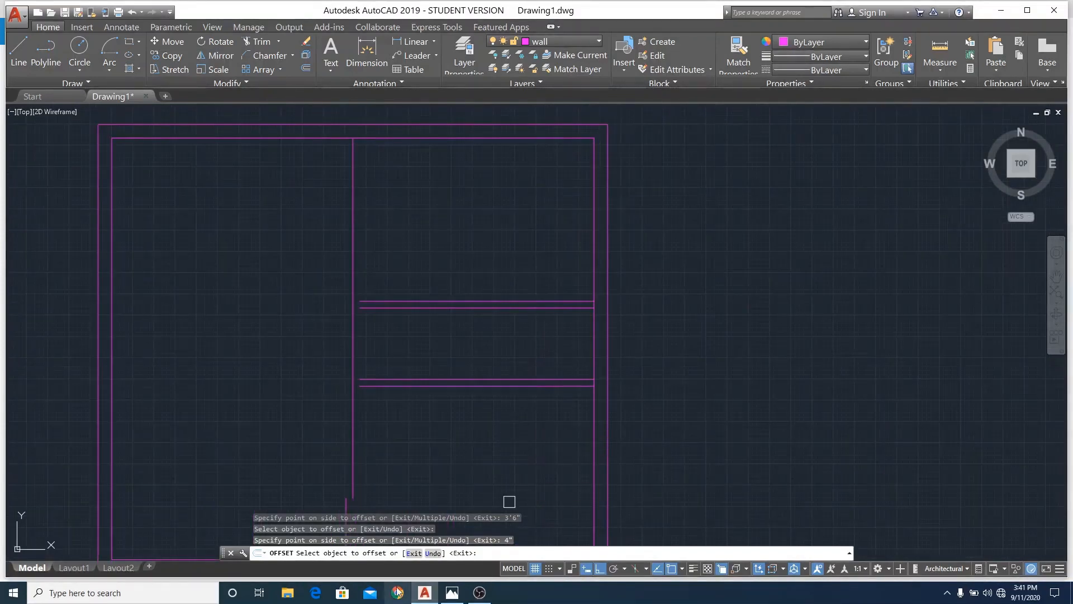
click(451, 593)
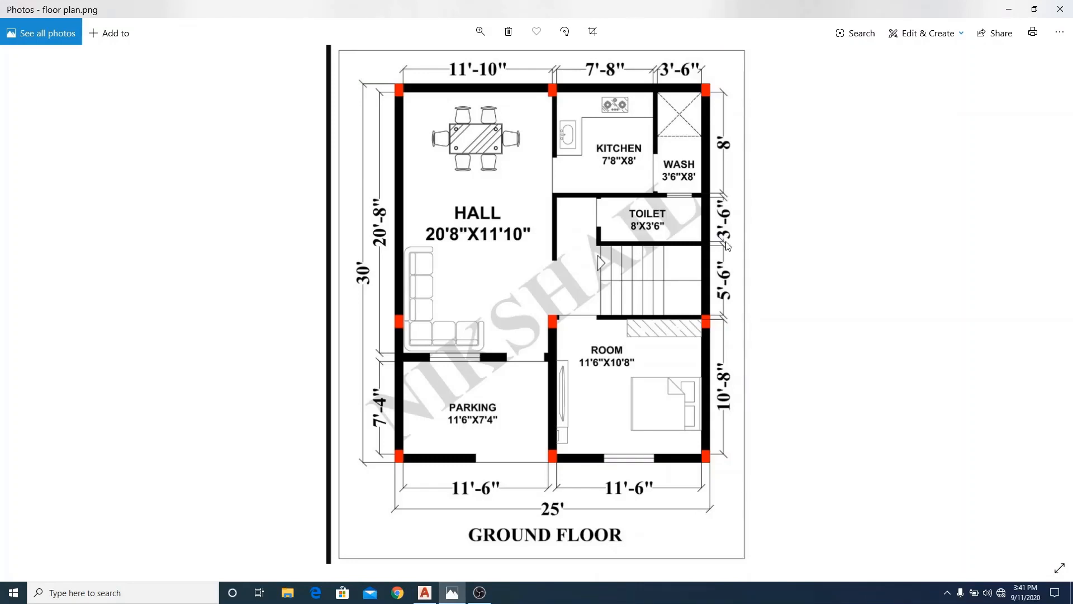
click(426, 594)
scroll(550, 401, up, 3)
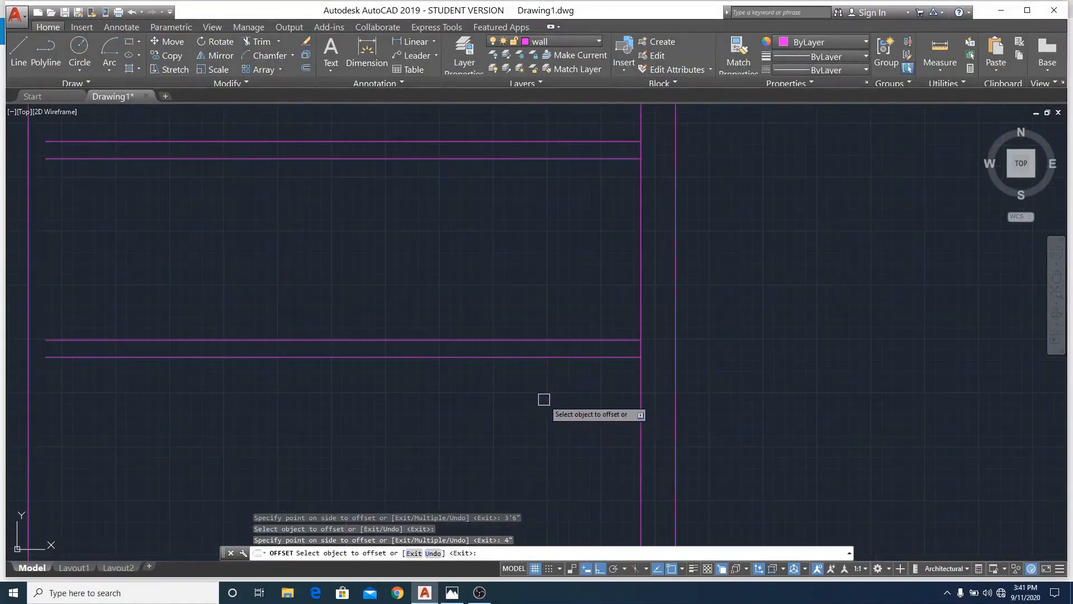
click(550, 357)
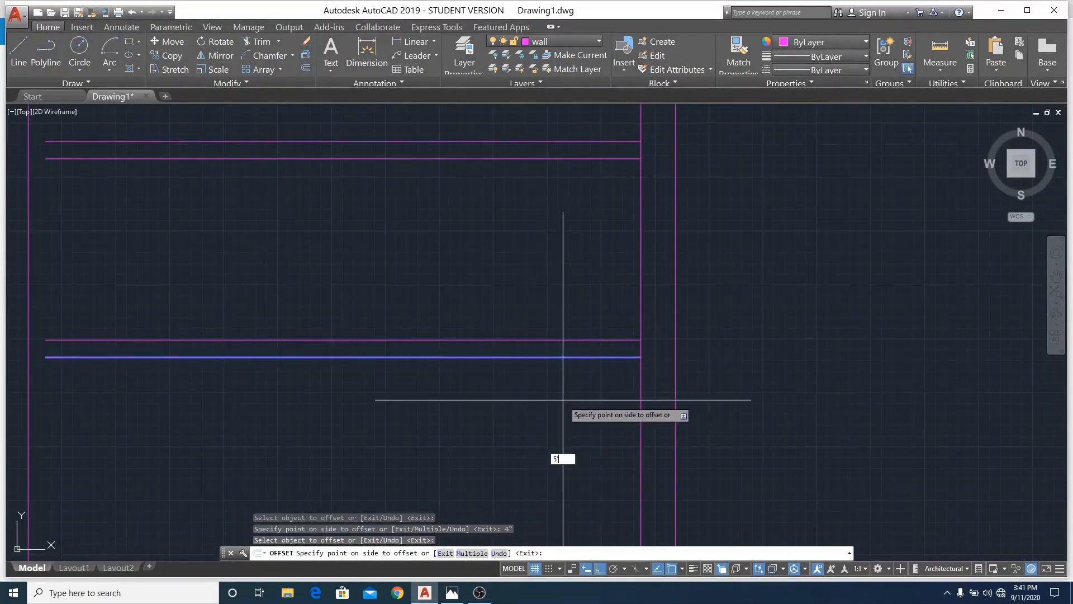
text(5'6)
key(Return)
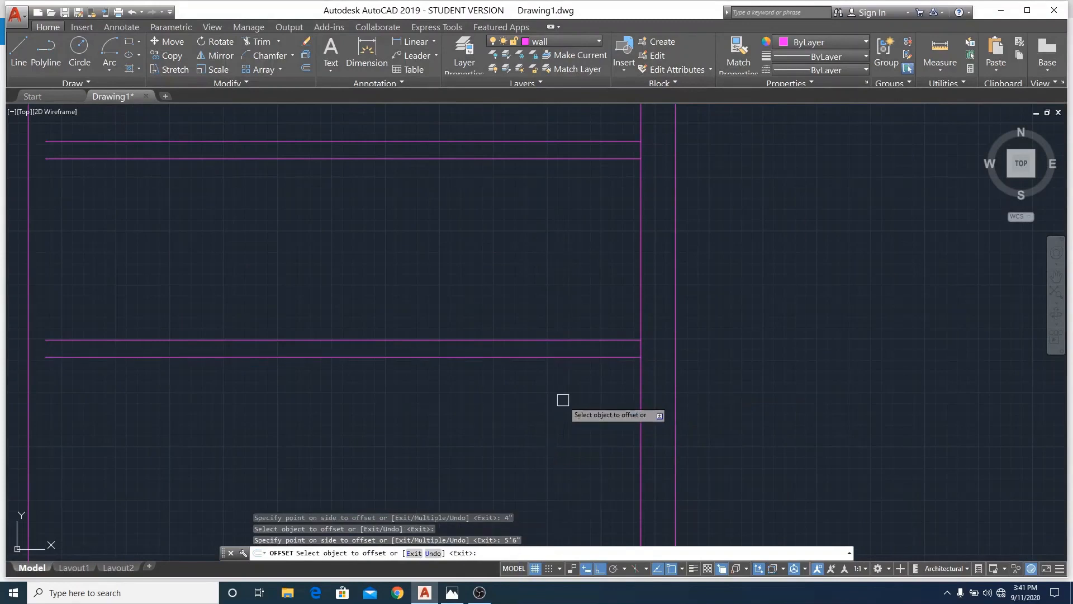
scroll(717, 318, down, 4)
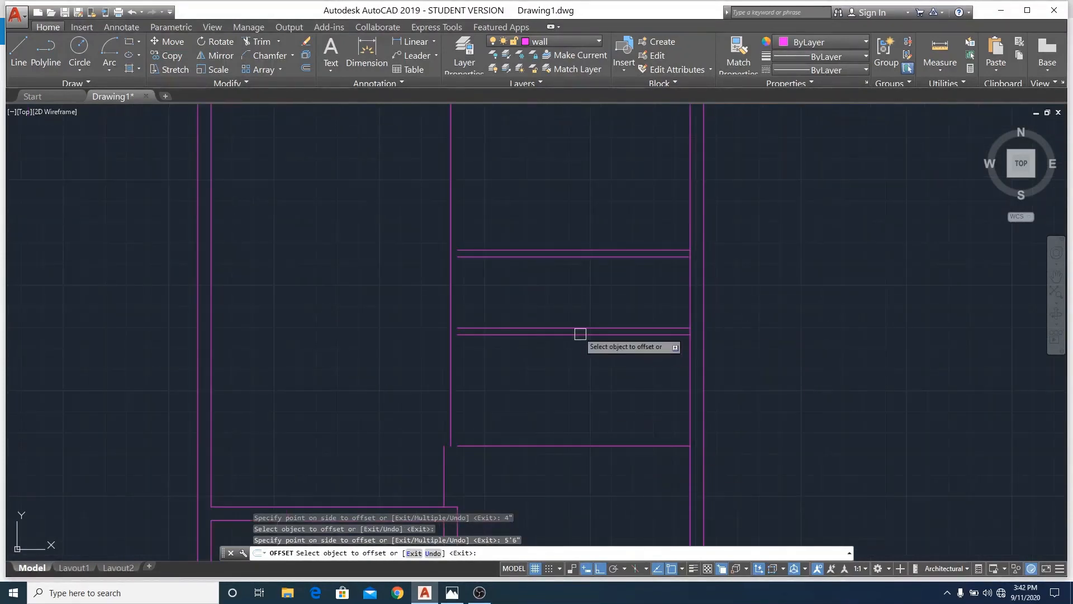
Offset the lowest partition line 4" down to give that partition its thickness
scroll(575, 439, down, 3)
scroll(572, 395, up, 3)
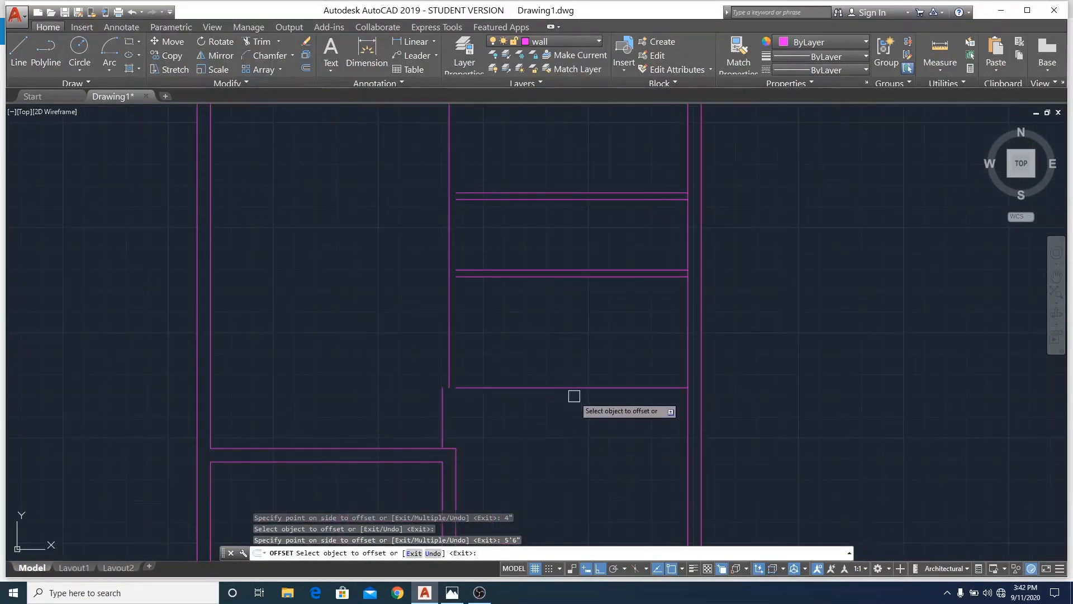
click(575, 388)
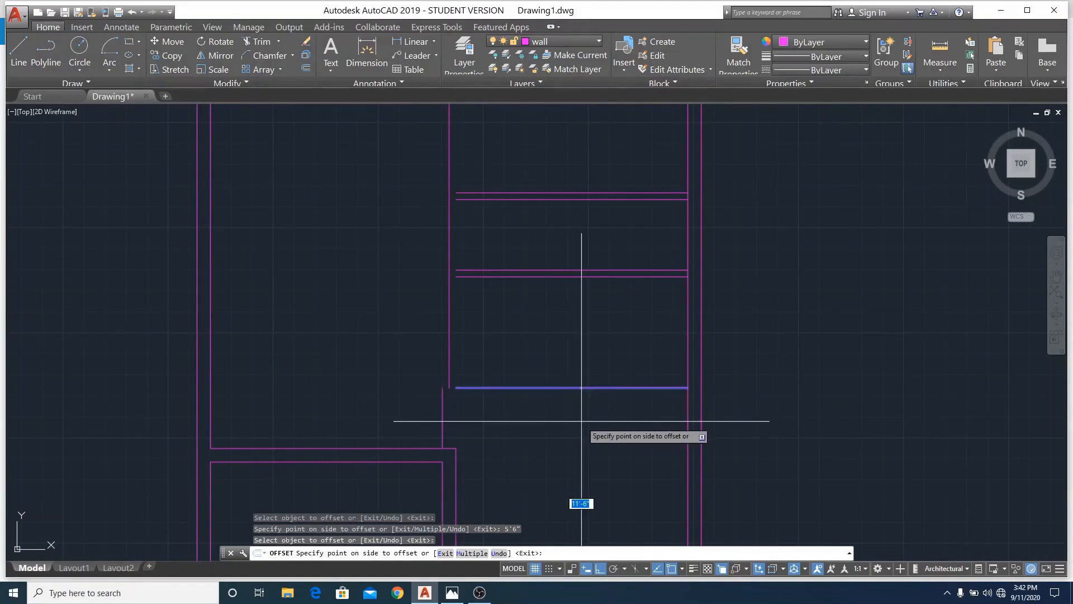
text(4")
key(Return)
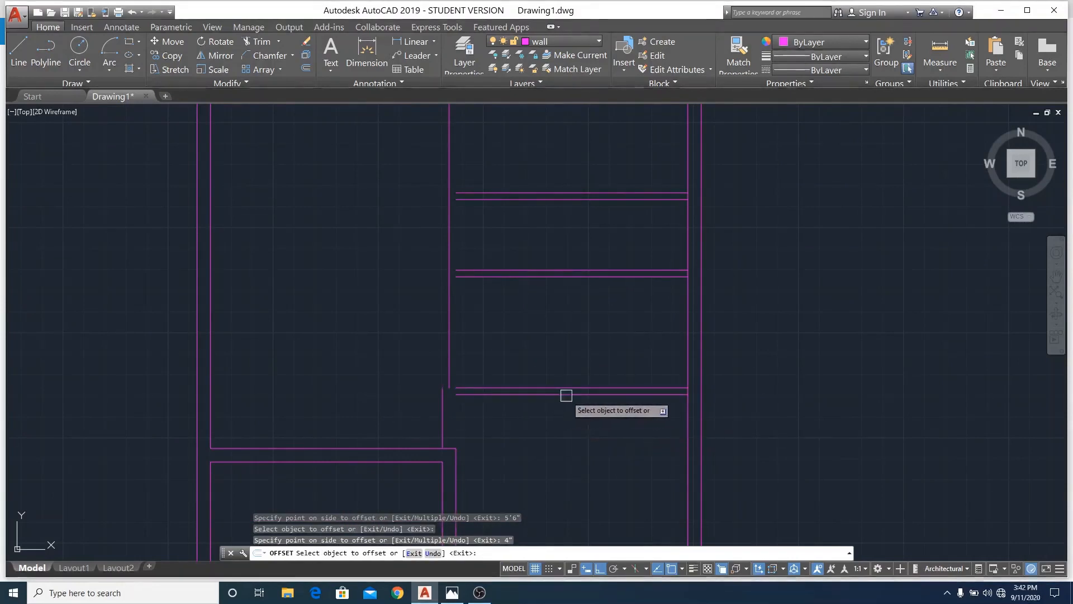
Offset the long vertical partition line beside the hall 4" to the right and end the Offset command
scroll(537, 404, up, 3)
scroll(738, 428, down, 1)
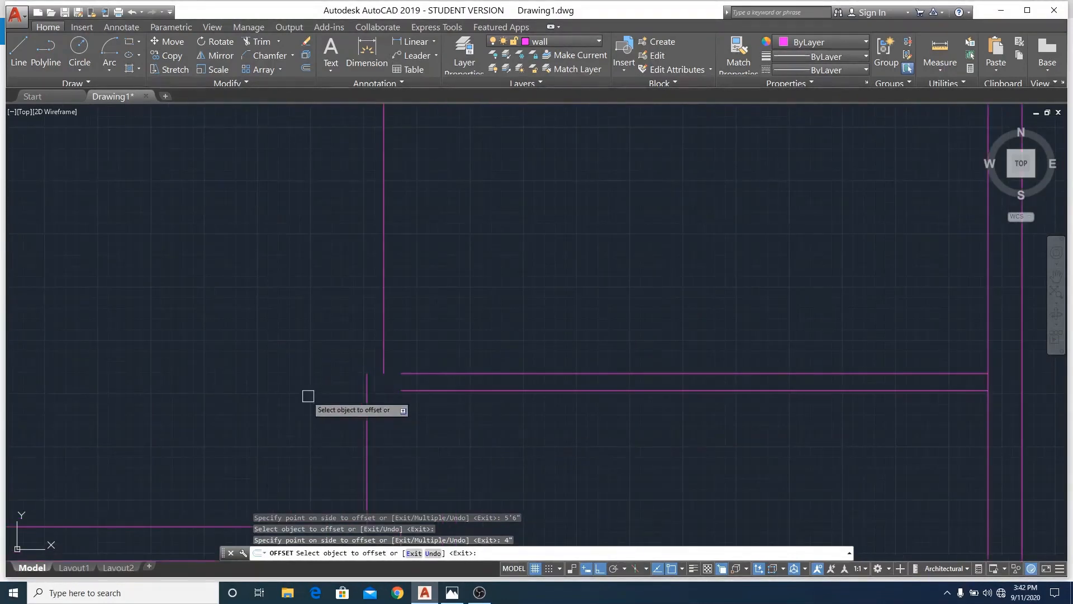
scroll(379, 392, up, 2)
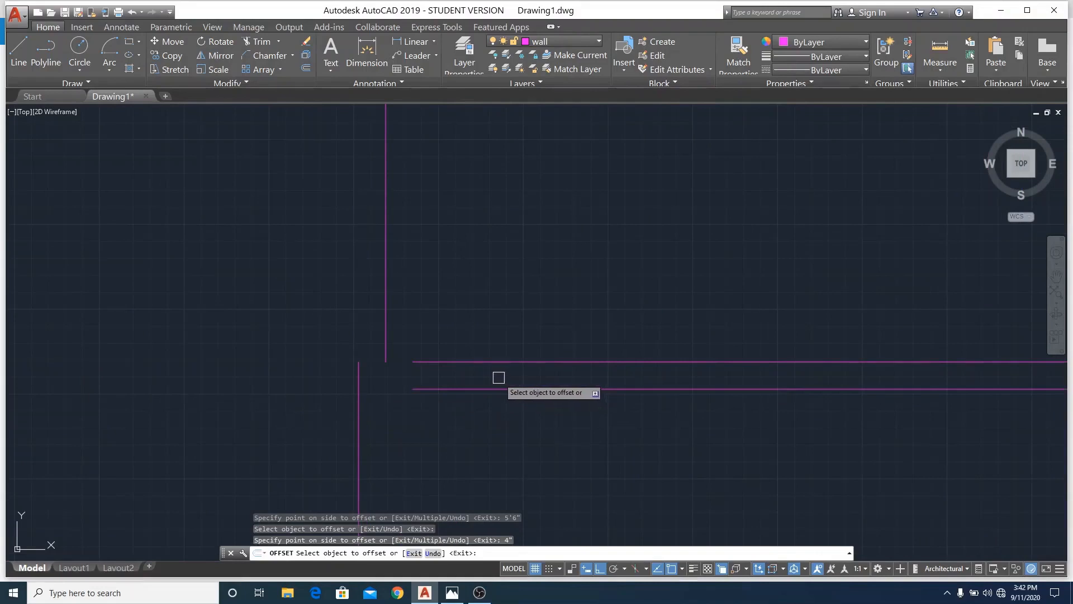
scroll(495, 380, down, 5)
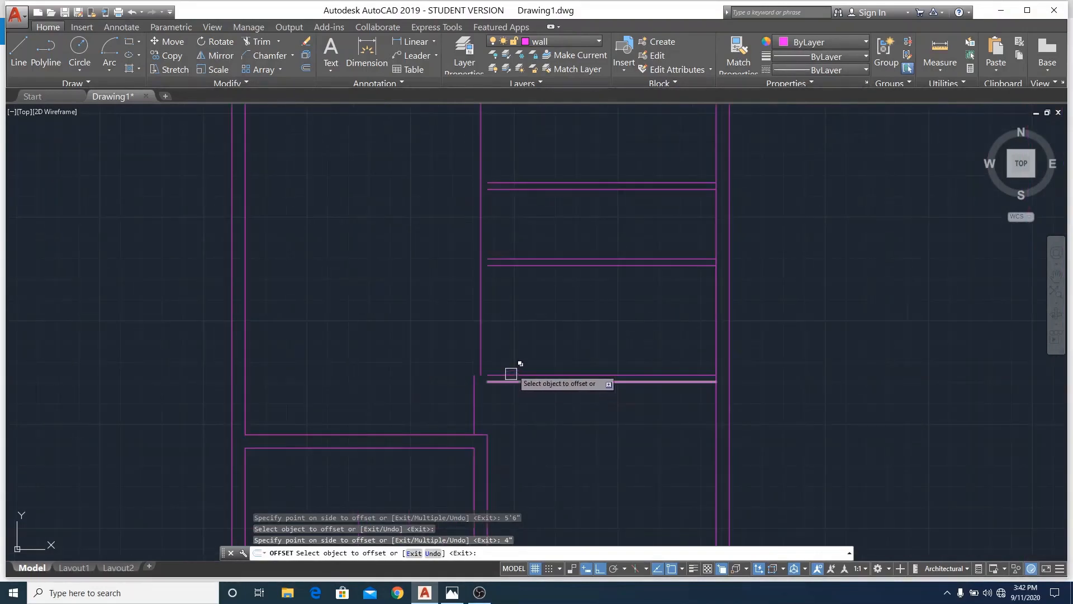
click(482, 325)
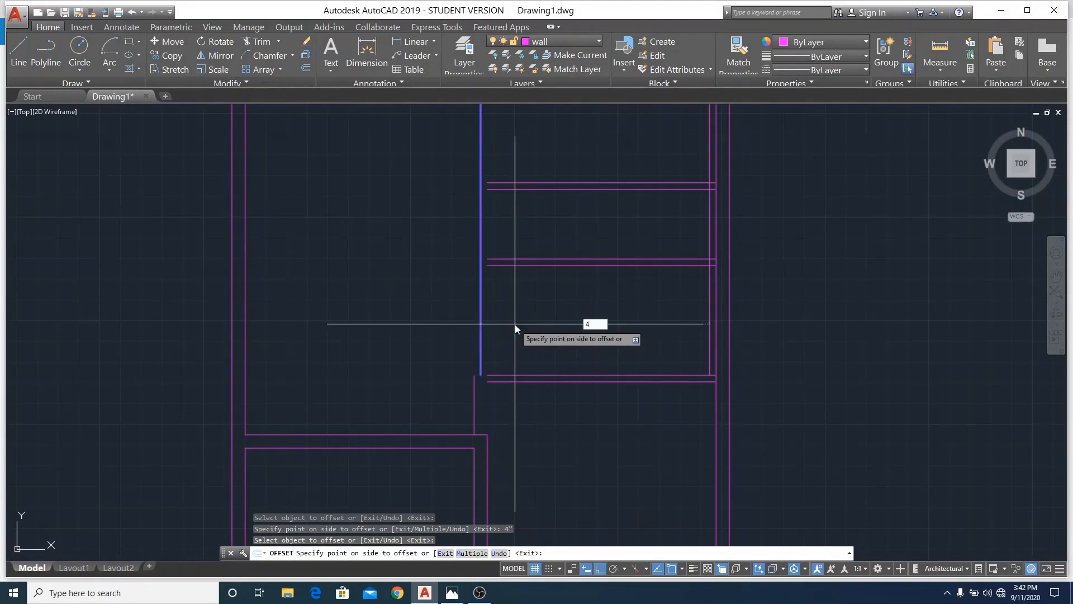
click(515, 324)
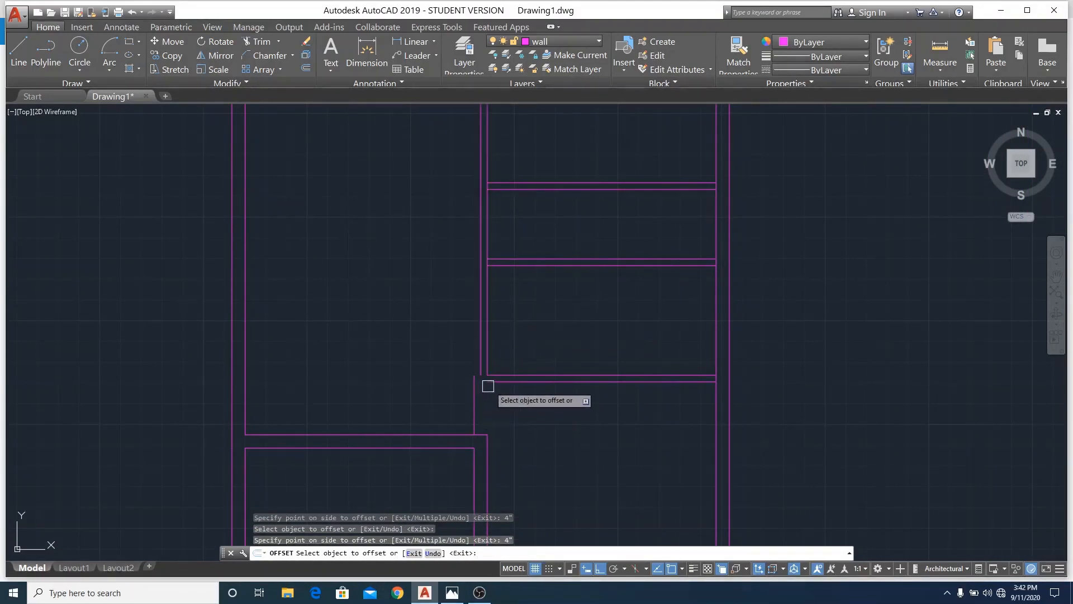
scroll(485, 383, up, 2)
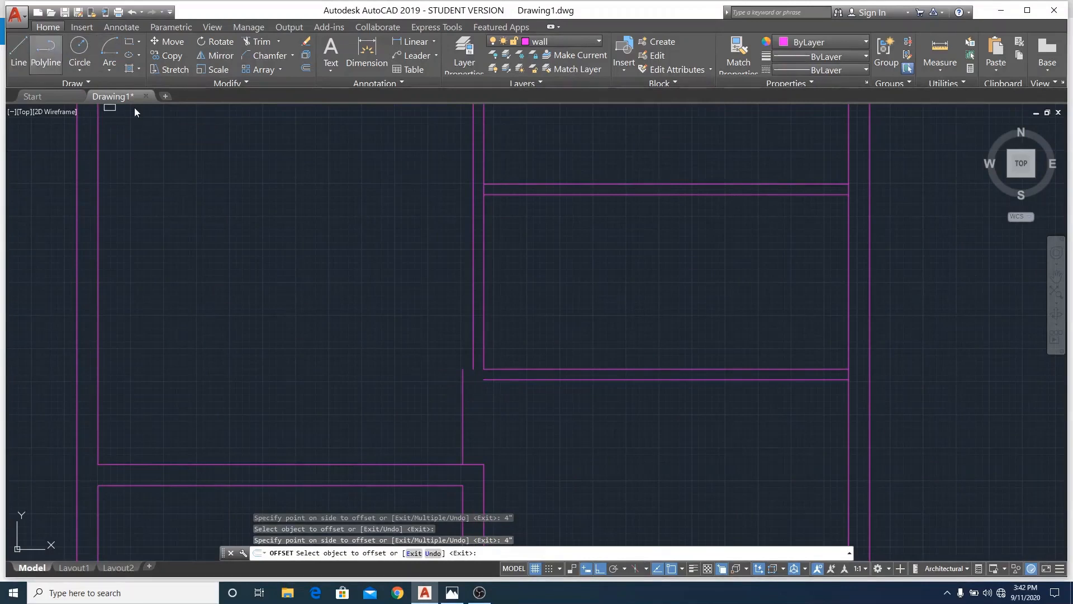
right_click(278, 189)
click(321, 209)
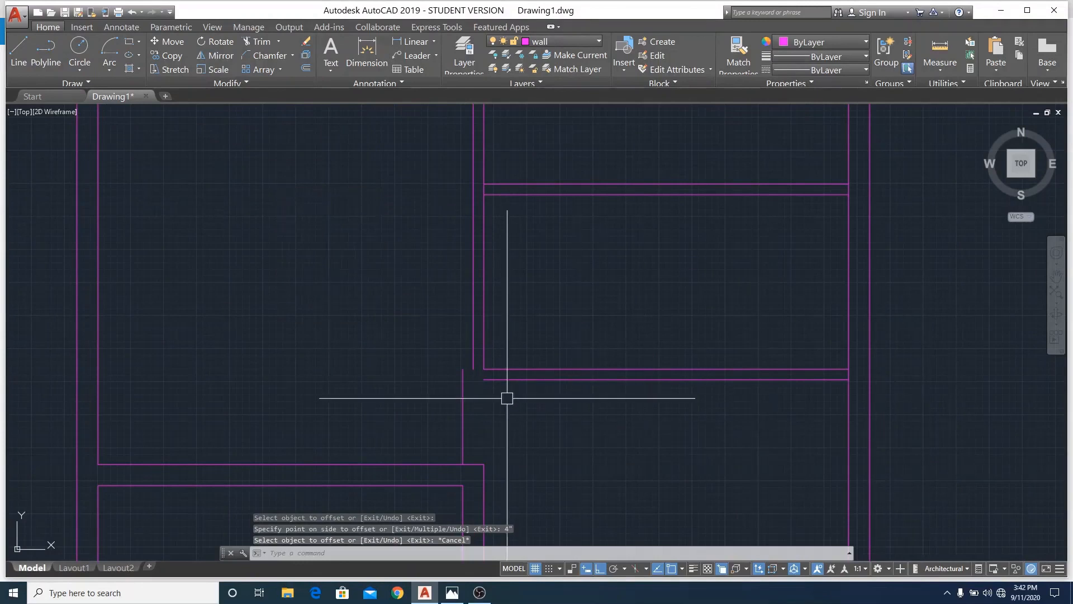
Stretch the open ends of both lowest partition lines to meet the short vertical wall line beside the hall
click(497, 368)
click(484, 369)
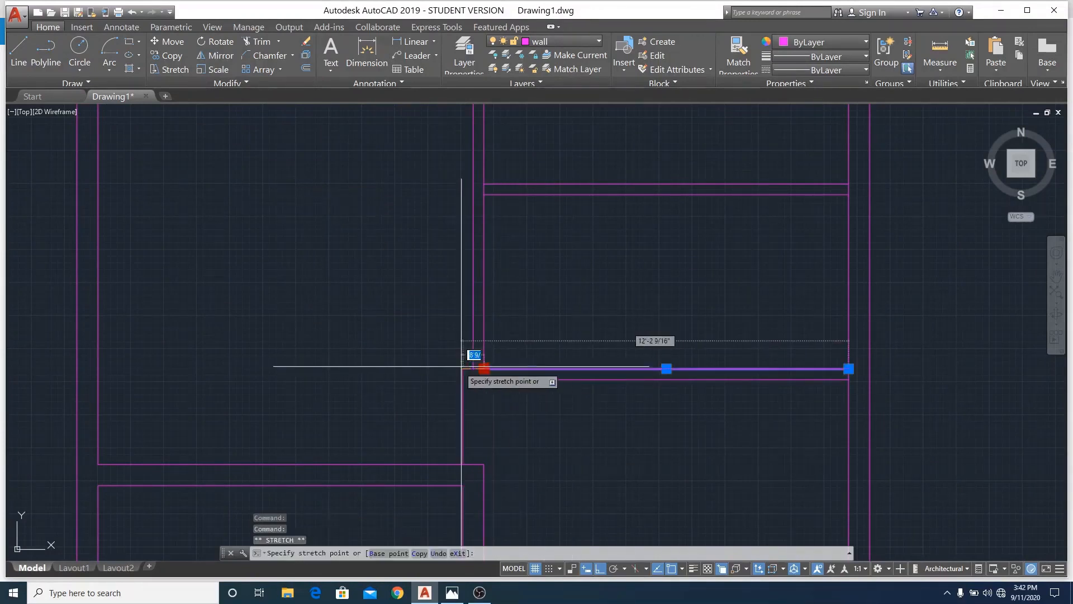
click(463, 369)
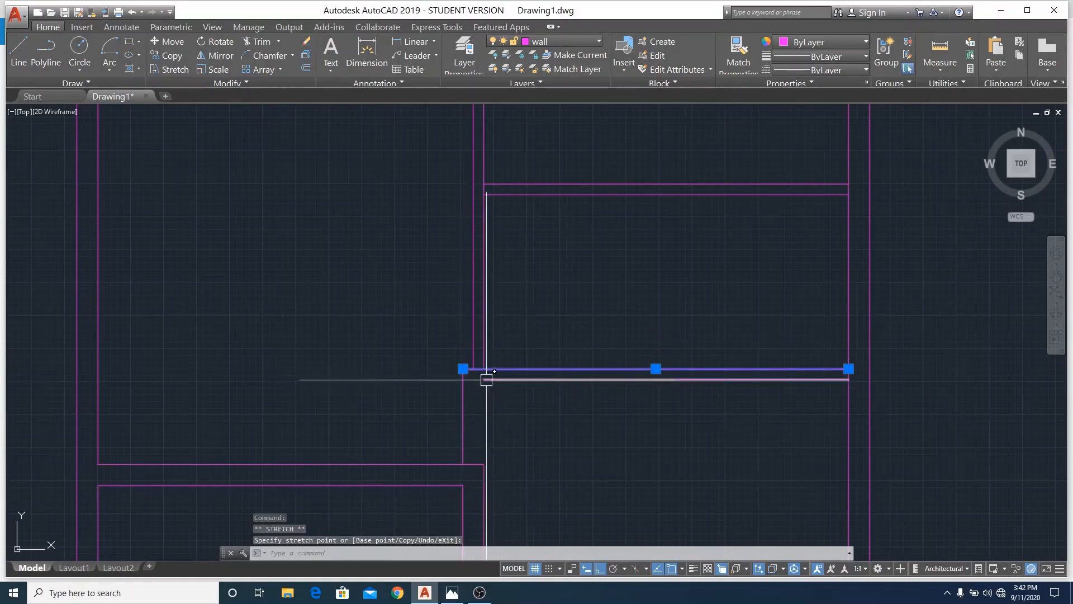
click(487, 380)
click(484, 380)
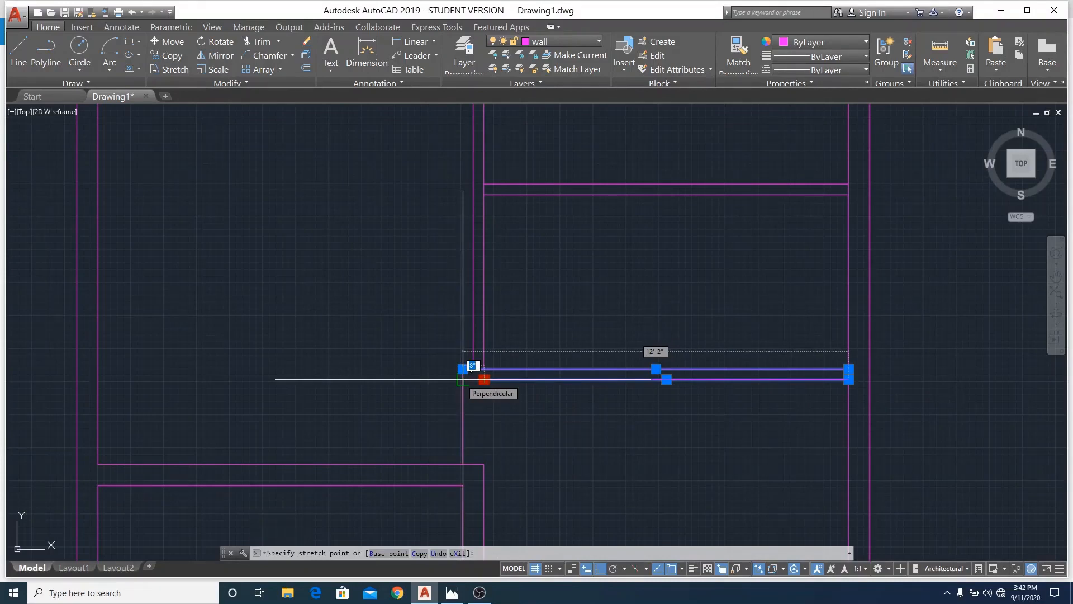
click(463, 379)
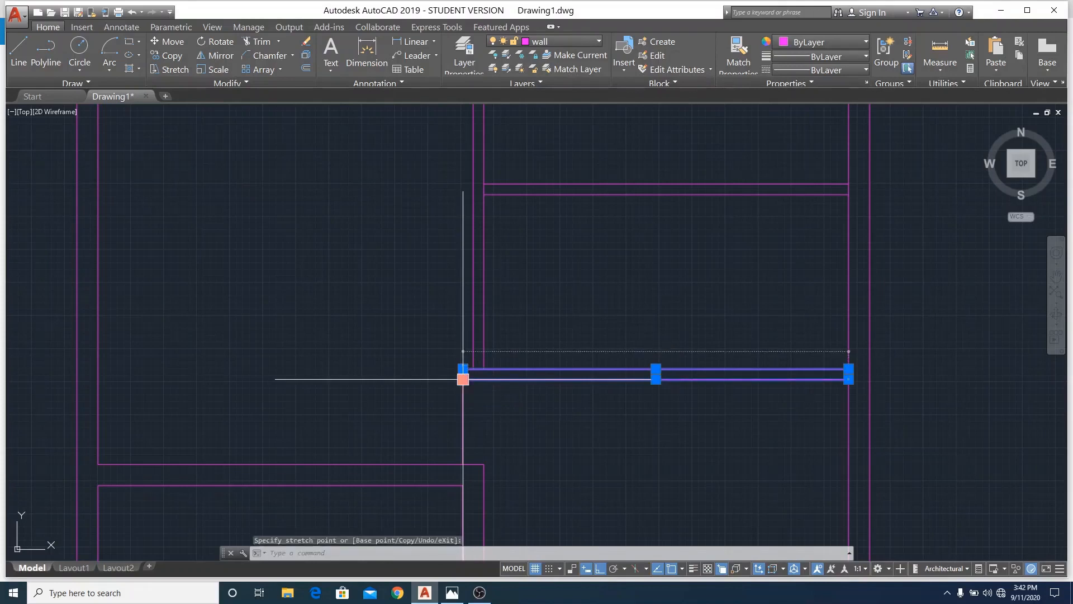
click(683, 569)
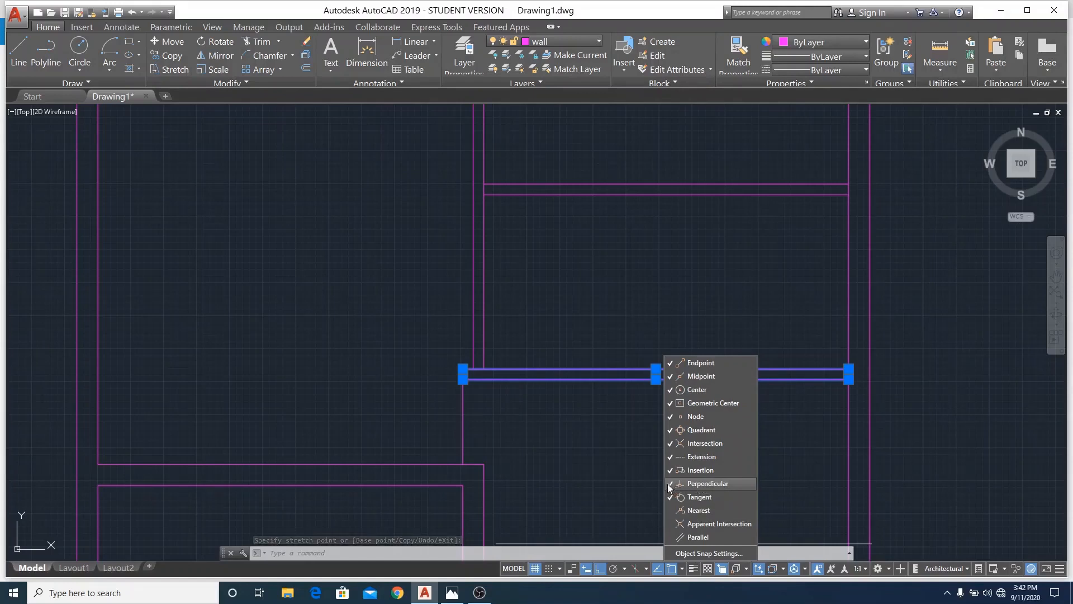
click(803, 448)
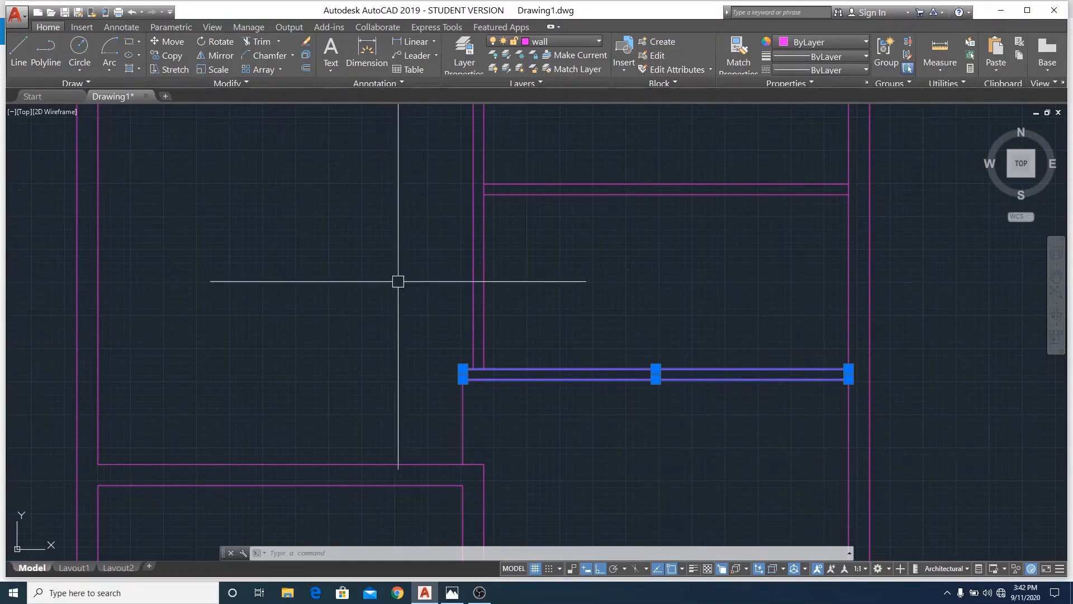
Trim the top wall's inner line between the two lines of the vertical partition
scroll(510, 384, down, 6)
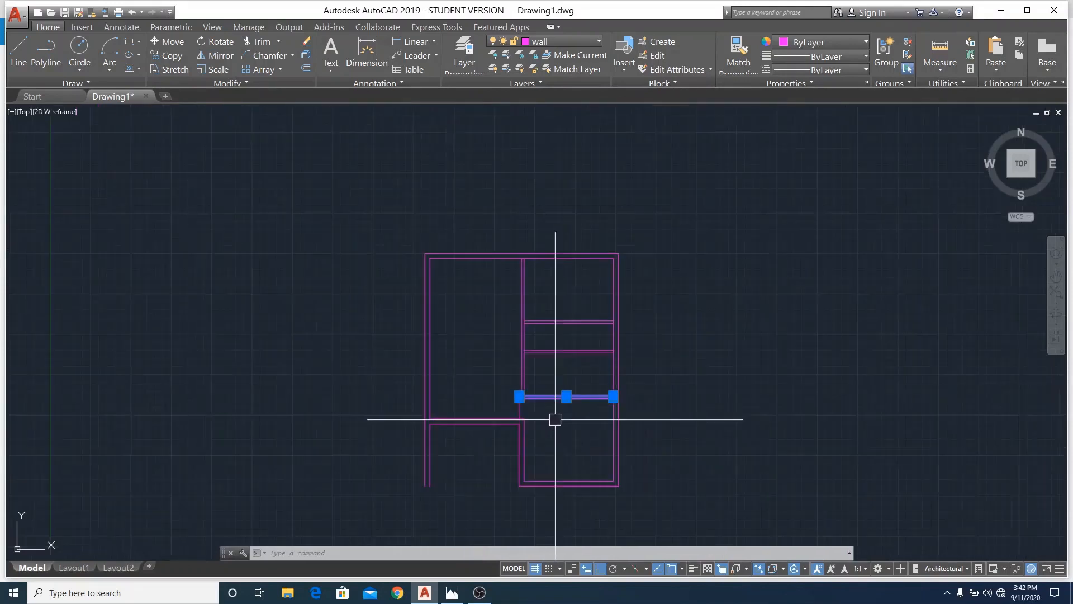
scroll(552, 338, up, 6)
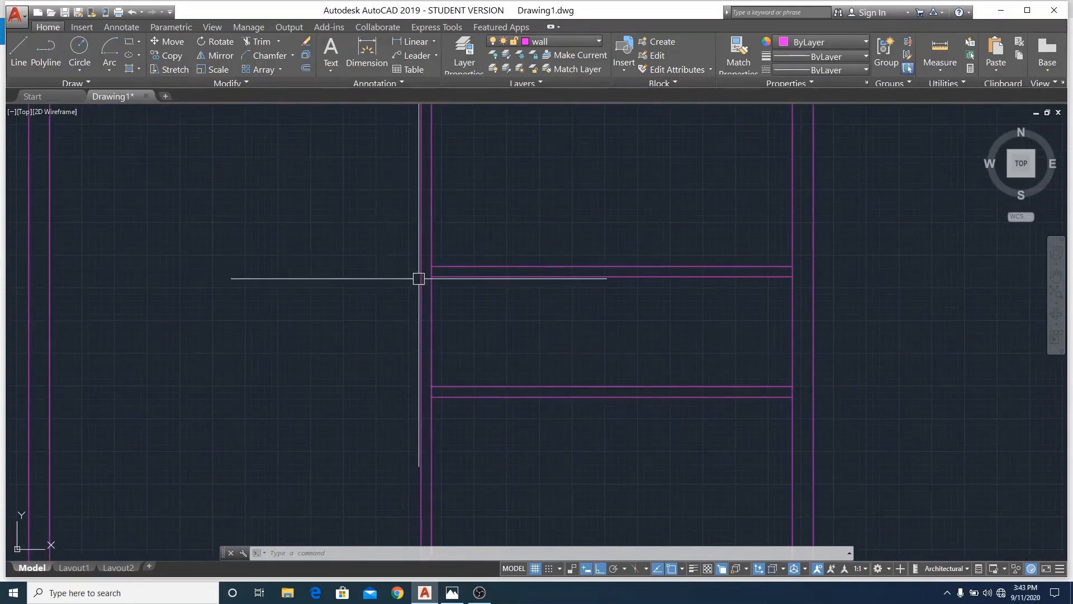
scroll(452, 314, down, 4)
scroll(763, 292, down, 2)
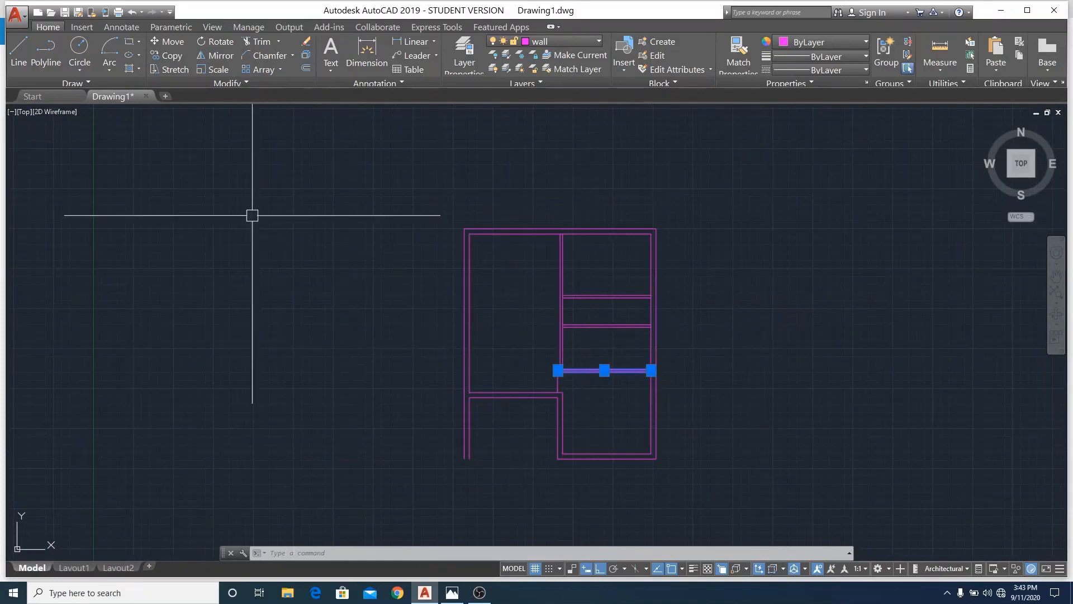
click(269, 42)
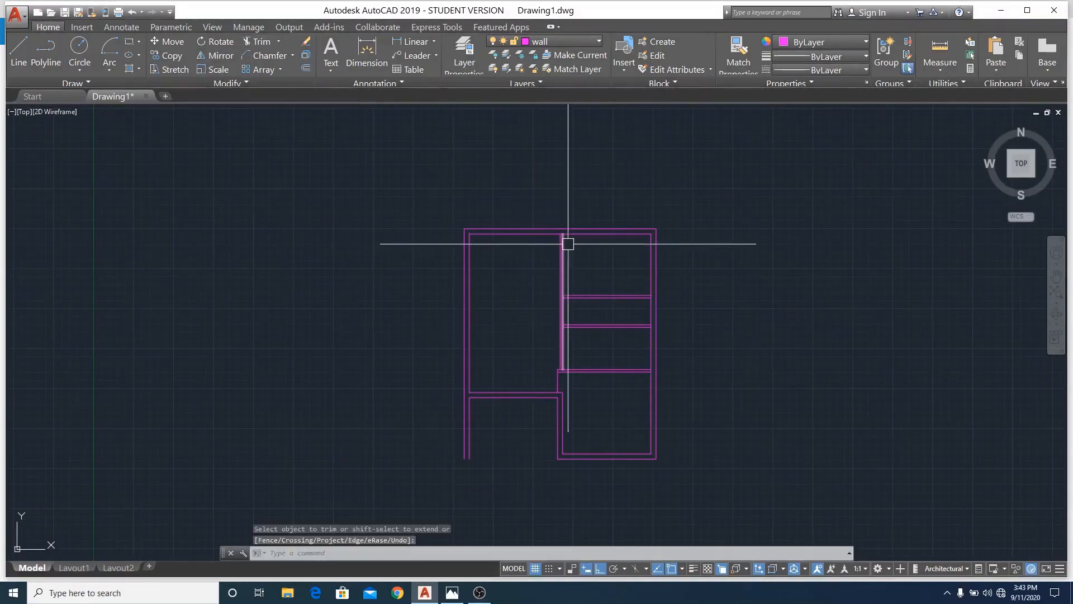
scroll(565, 233, up, 10)
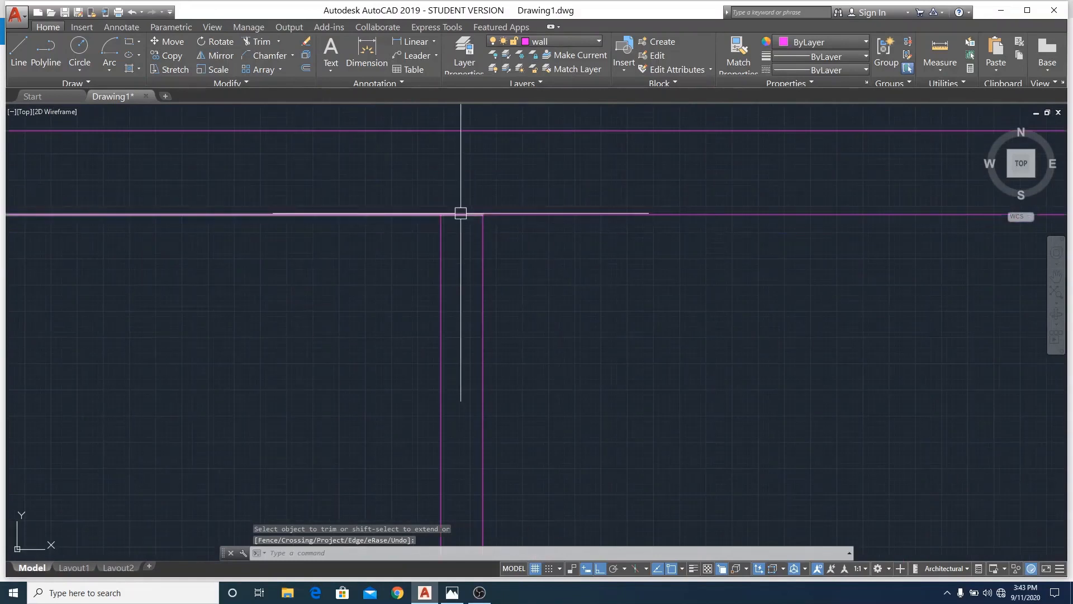
click(258, 41)
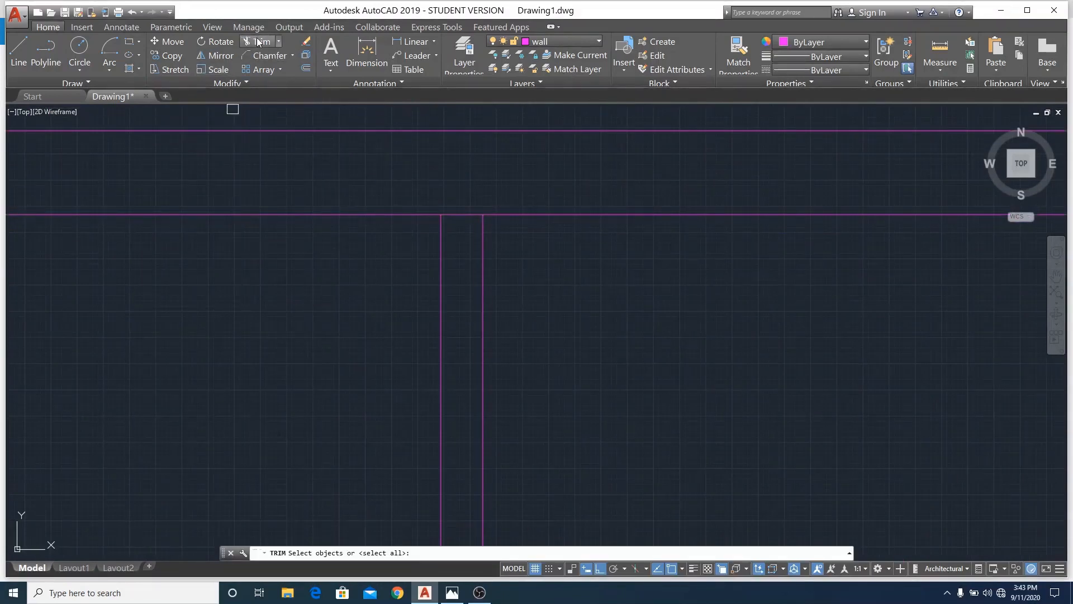
key(Return)
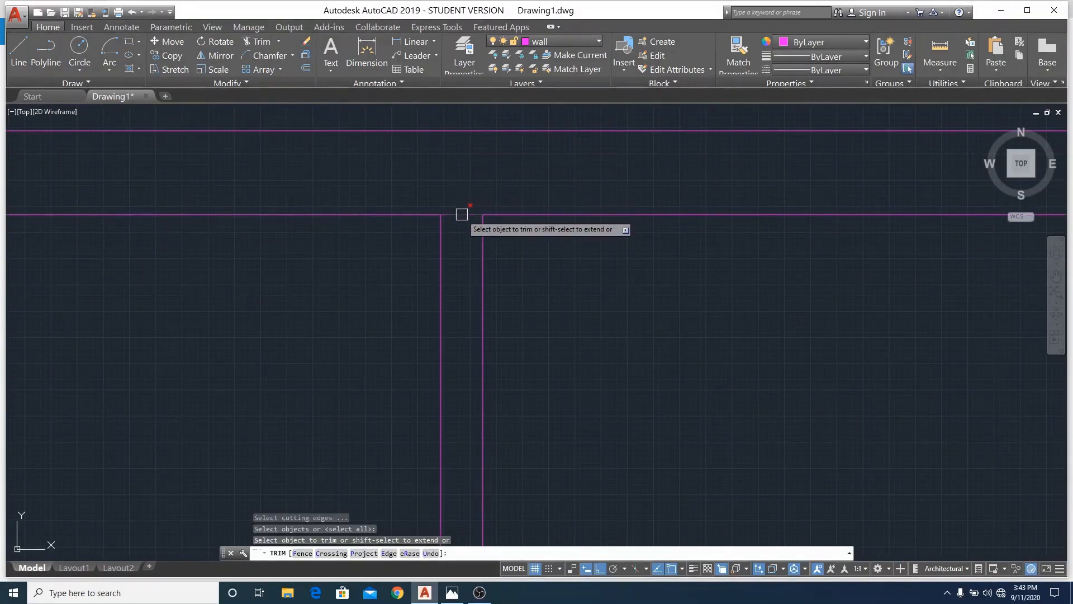
scroll(463, 206, down, 4)
scroll(329, 236, down, 3)
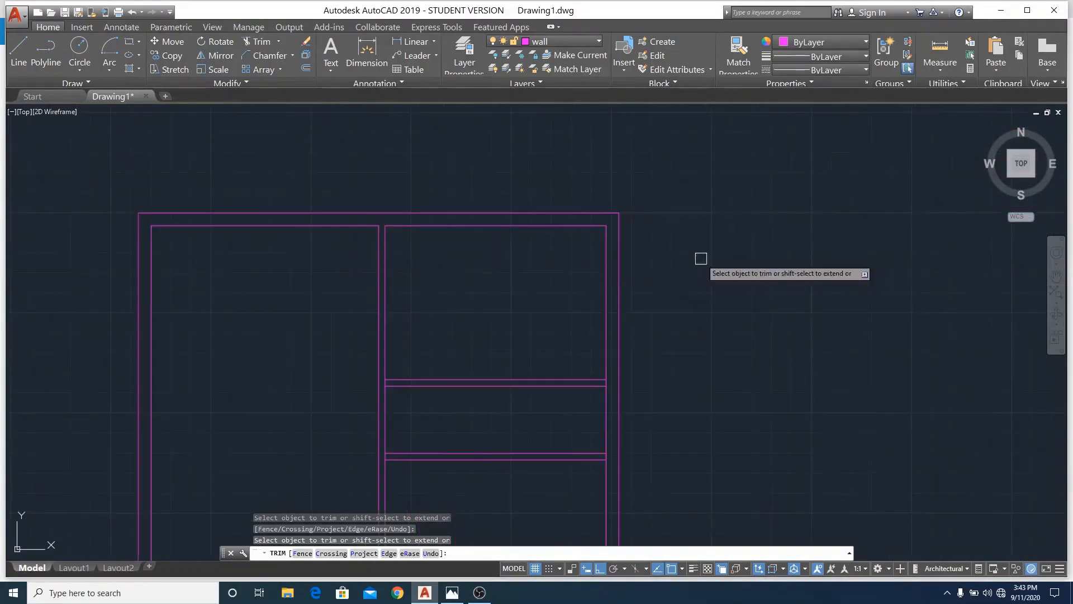
Trim the wall lines crossing both ends of the uppermost horizontal partition to open its junctions
scroll(605, 386, up, 8)
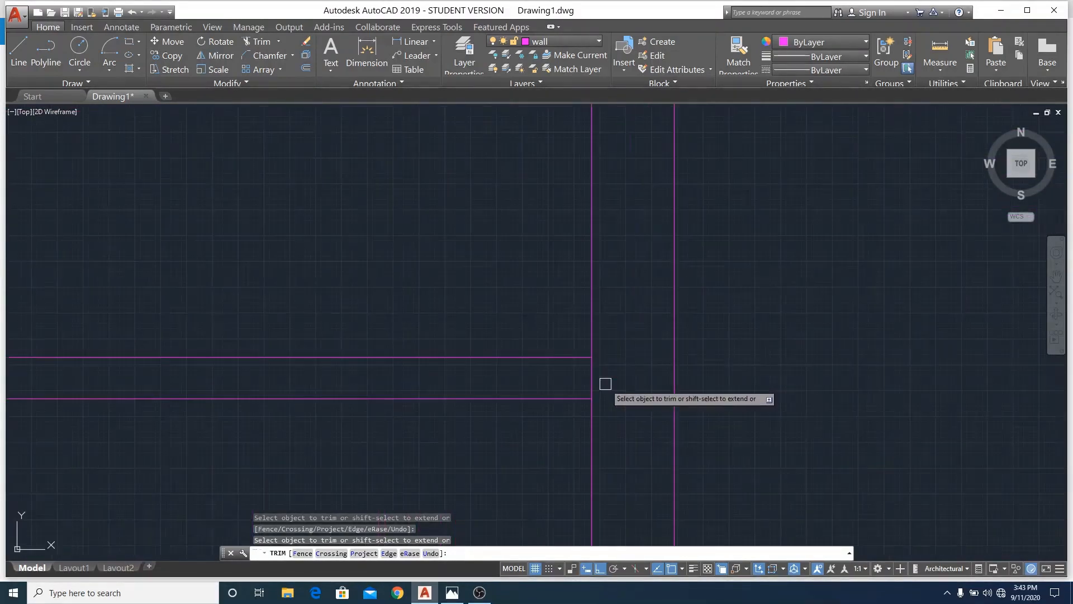
scroll(609, 377, down, 8)
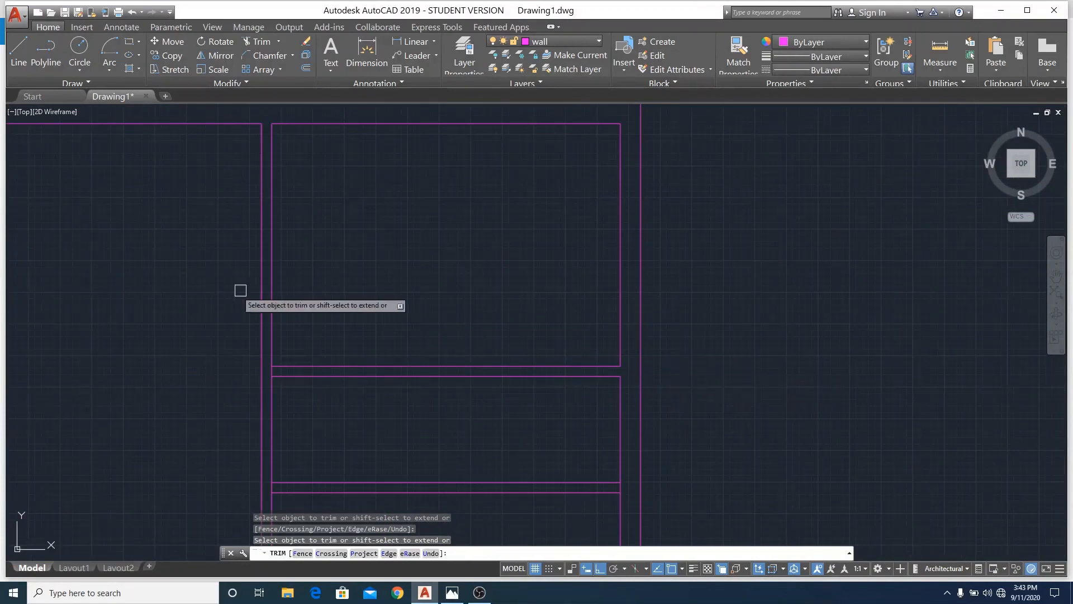
scroll(213, 381, down, 4)
scroll(213, 381, up, 6)
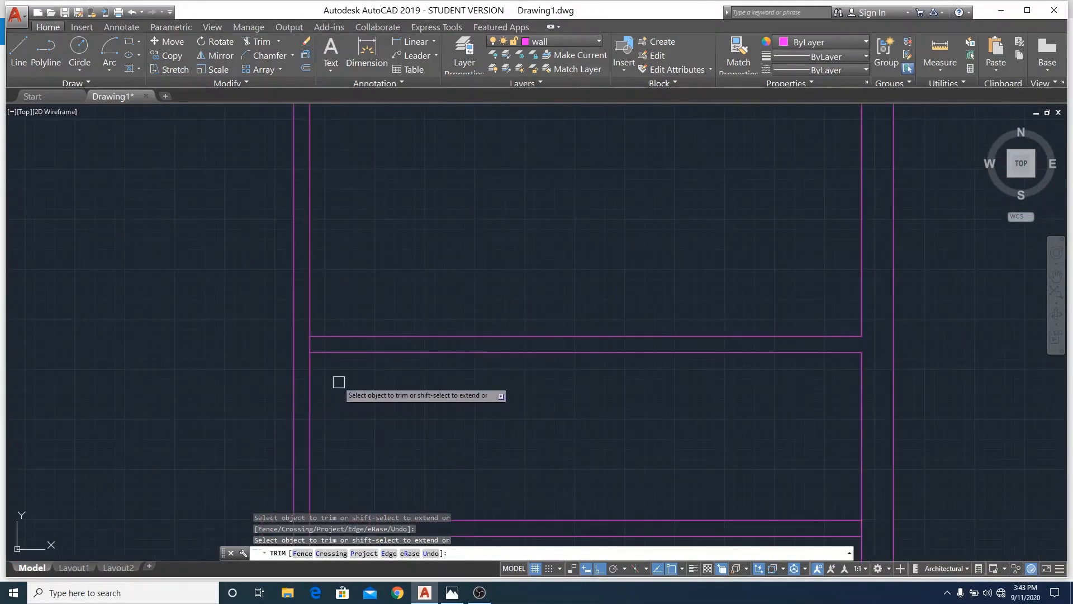
scroll(314, 345, up, 3)
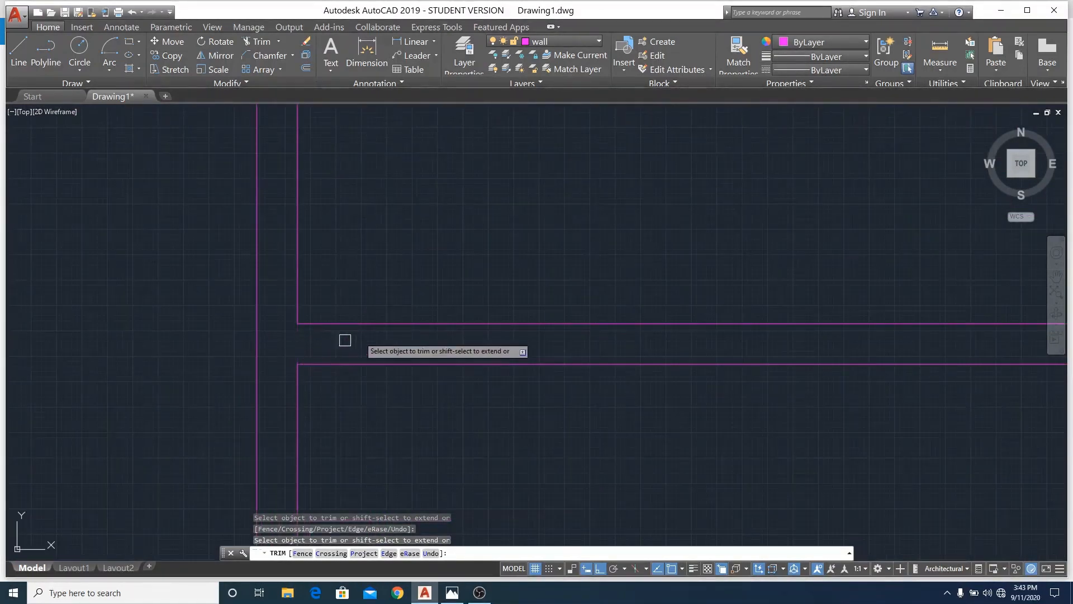
Trim the wall lines crossing both ends of the second horizontal partition to open its junctions
scroll(527, 340, down, 3)
scroll(534, 417, down, 3)
scroll(483, 400, up, 9)
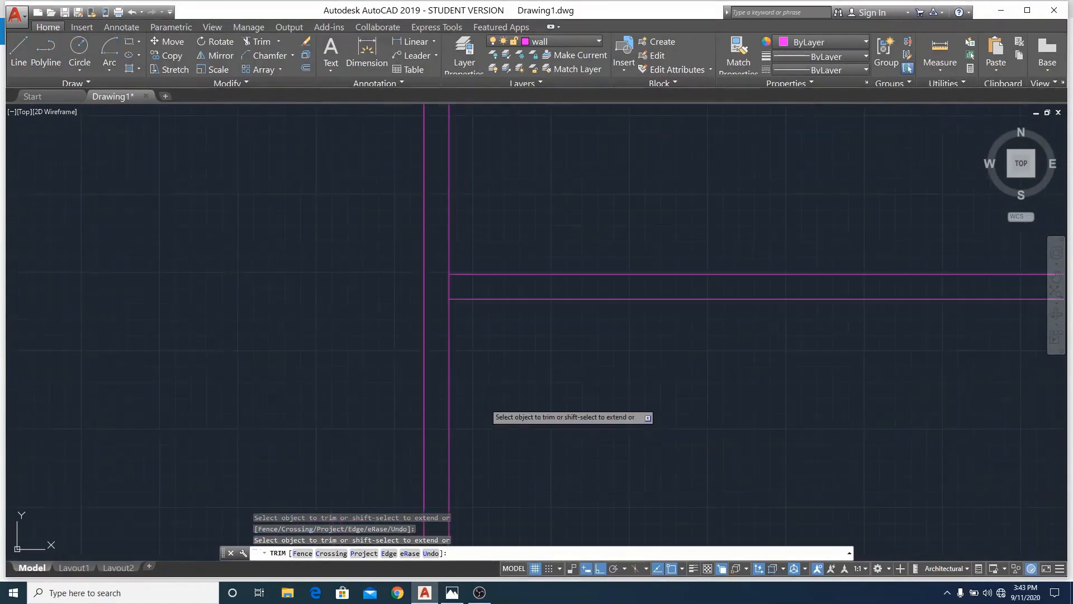
scroll(509, 364, down, 6)
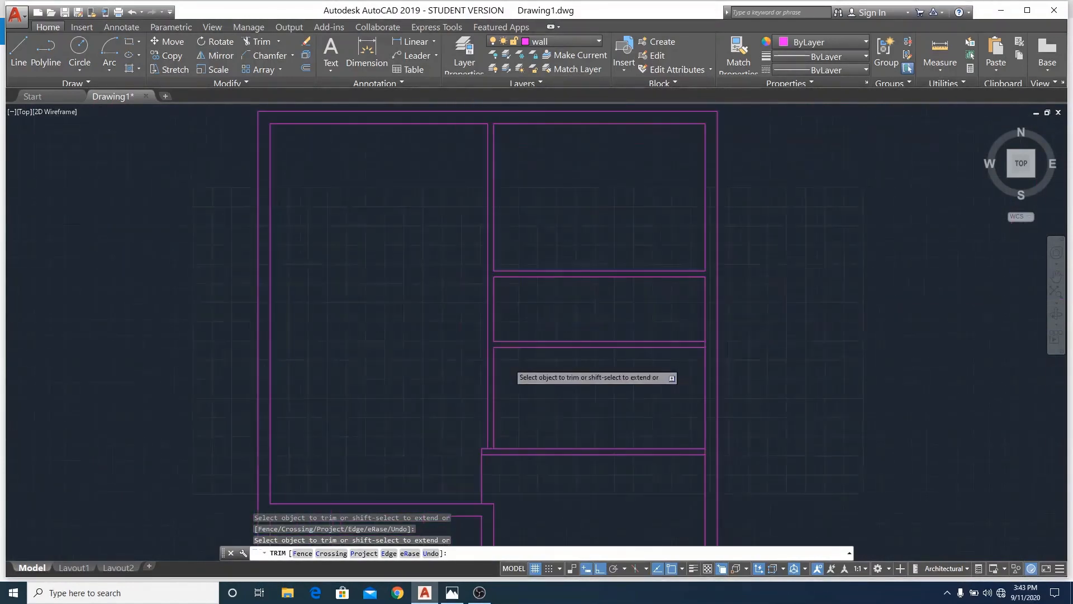
scroll(701, 342, up, 8)
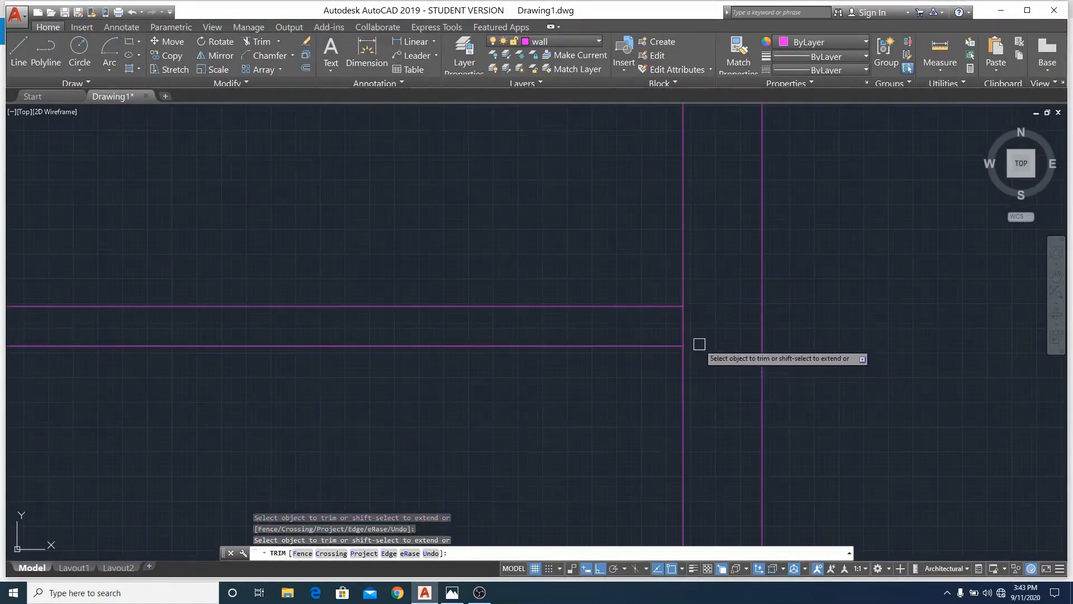
scroll(693, 388, down, 8)
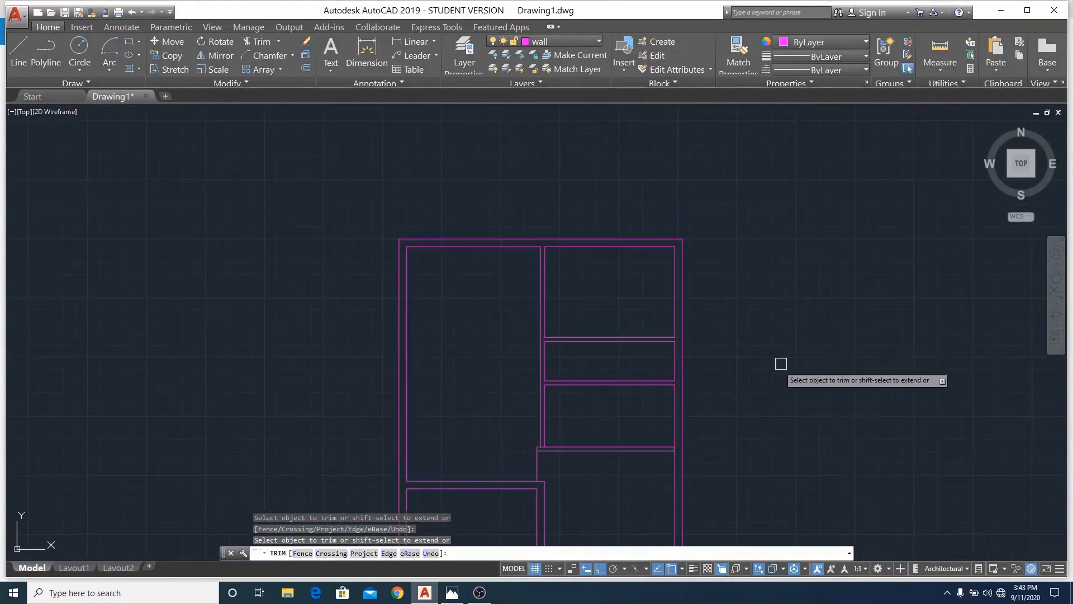
Trim the lowest partition's upper line between the two vertical partition lines
scroll(696, 394, up, 8)
scroll(697, 393, up, 4)
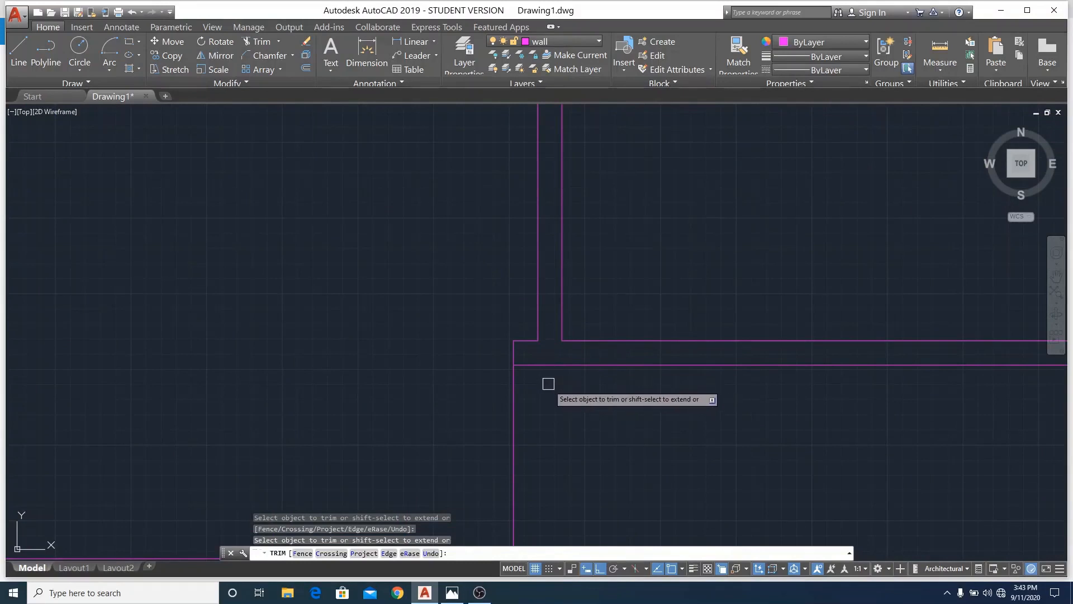
scroll(551, 384, down, 4)
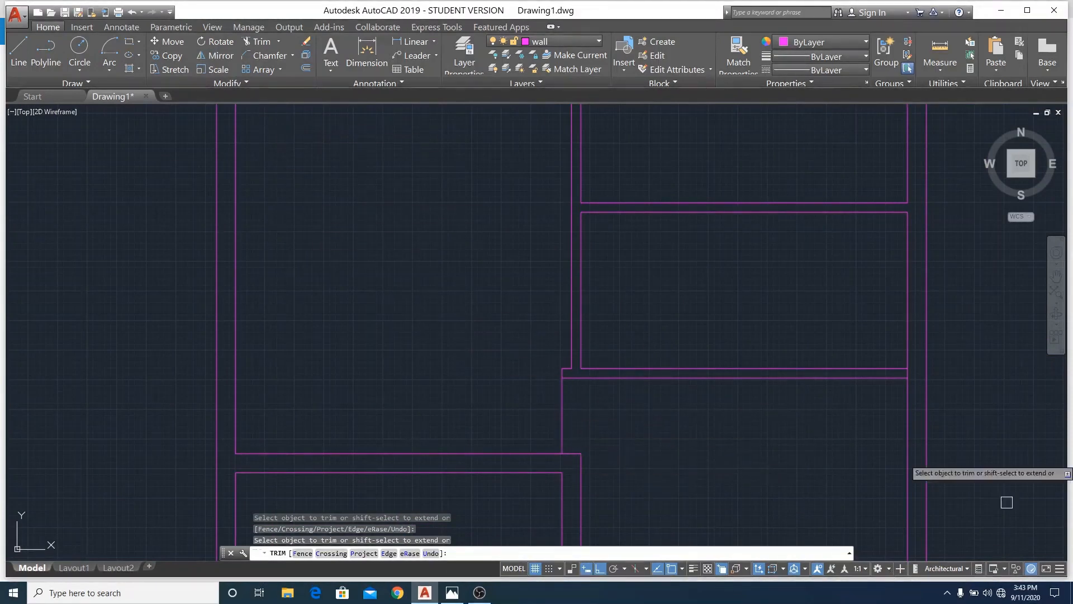
Offset the short vertical wall line below the lowest partition 8" to the right to form the wall's second face
click(304, 68)
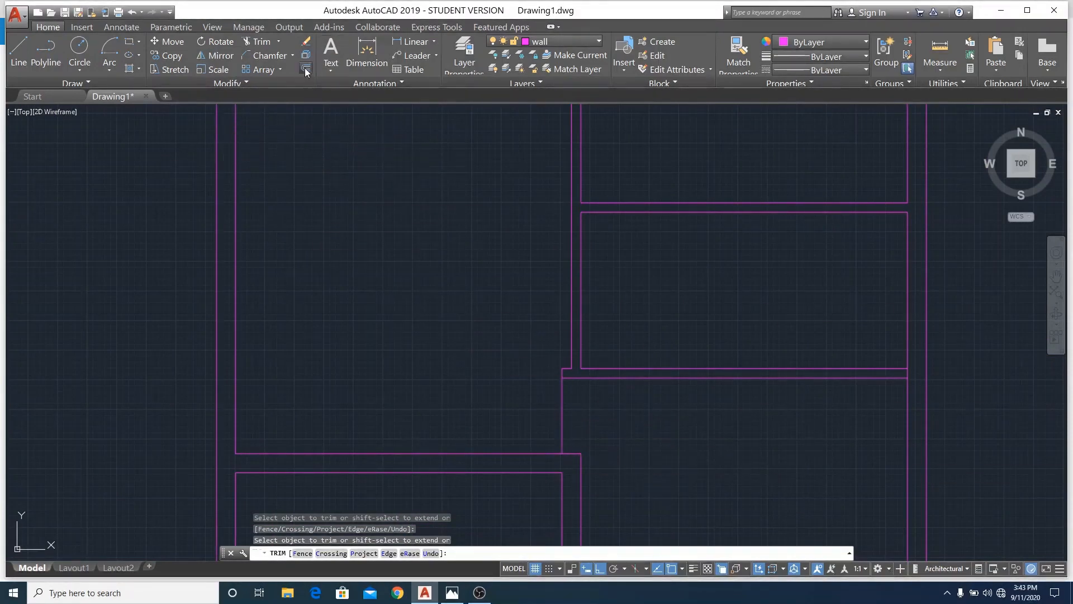
text(8)
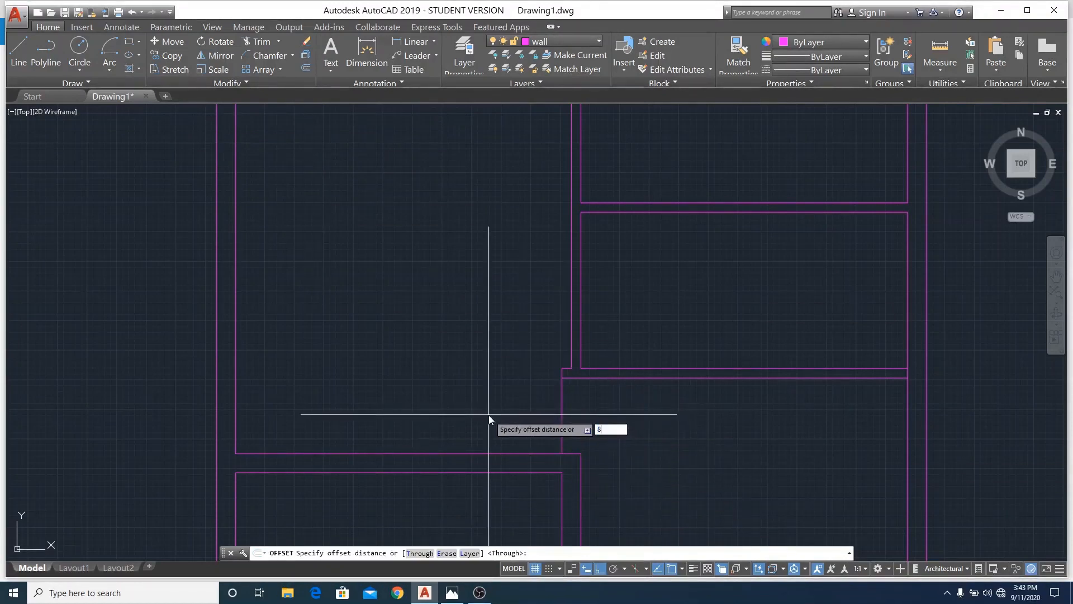
text(")
key(Return)
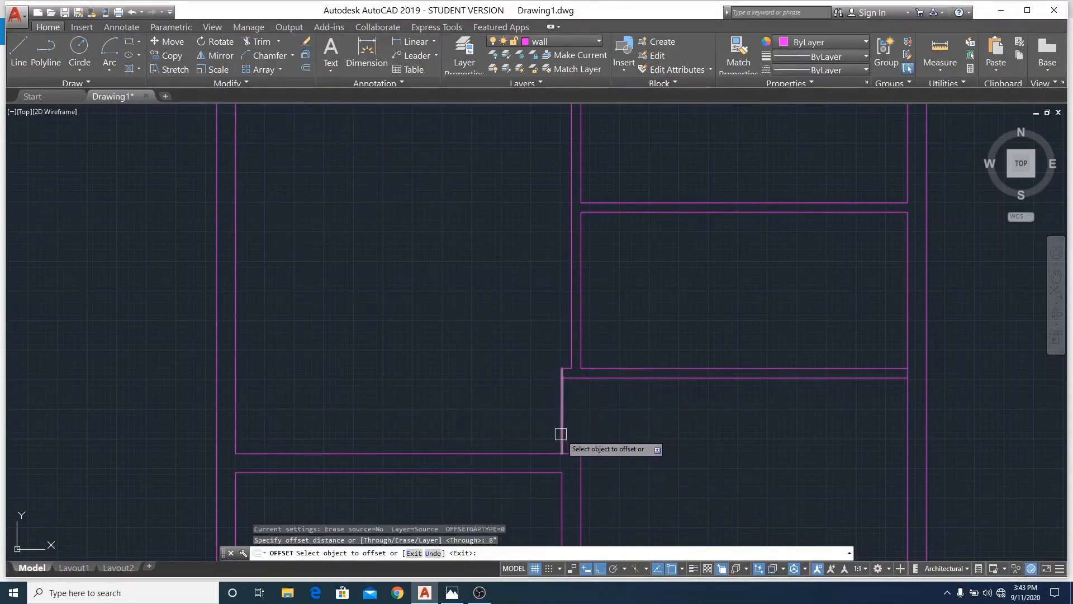
click(561, 431)
click(587, 432)
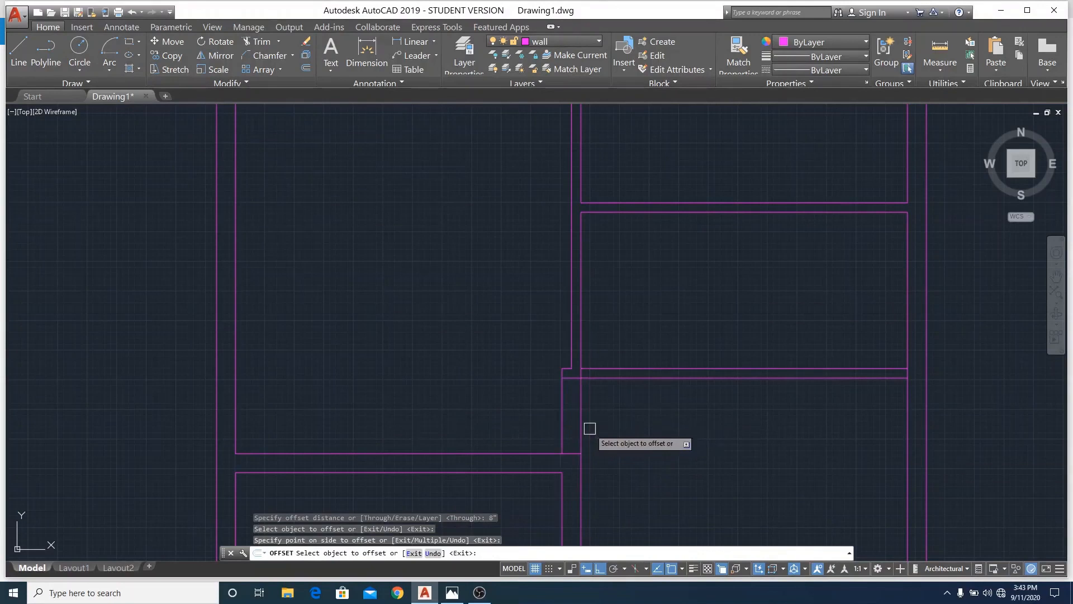
right_click(390, 342)
click(421, 362)
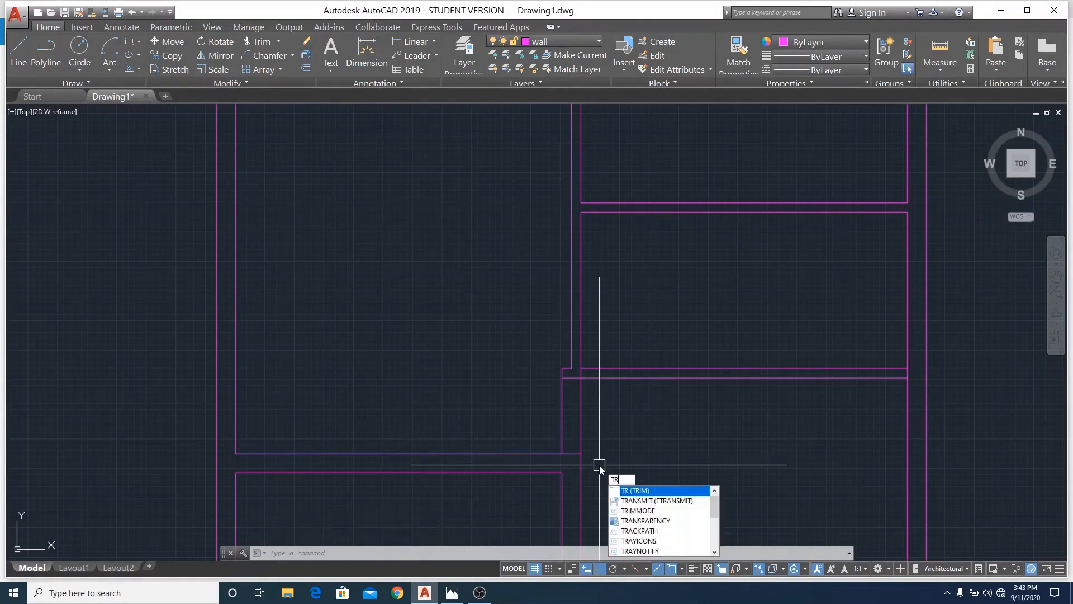
Trim the horizontal lines crossing the short 8" wall section at its upper and lower ends to open the junctions
key(Return)
key(Return)
scroll(576, 462, up, 4)
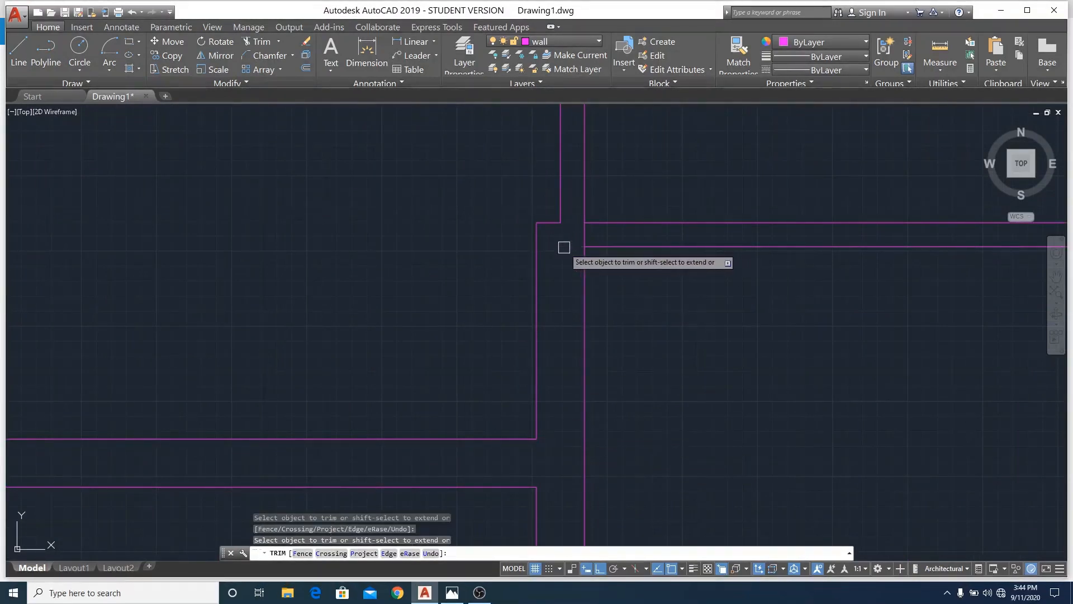
scroll(559, 245, down, 2)
scroll(559, 245, down, 1)
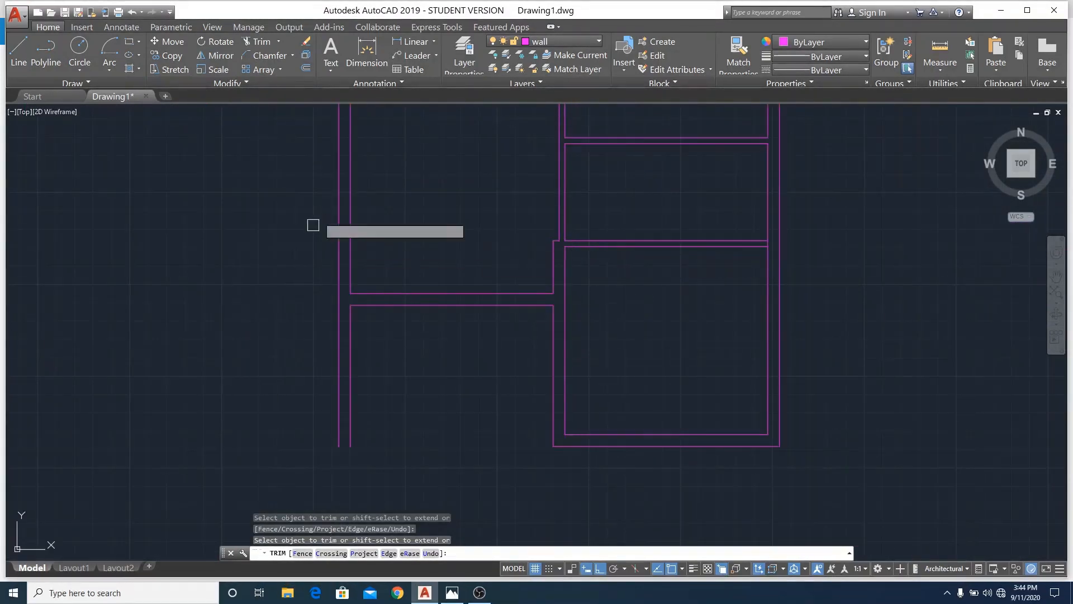
Draw a line closing the open lower end of the left outer wall between its two faces
click(19, 53)
scroll(338, 446, up, 2)
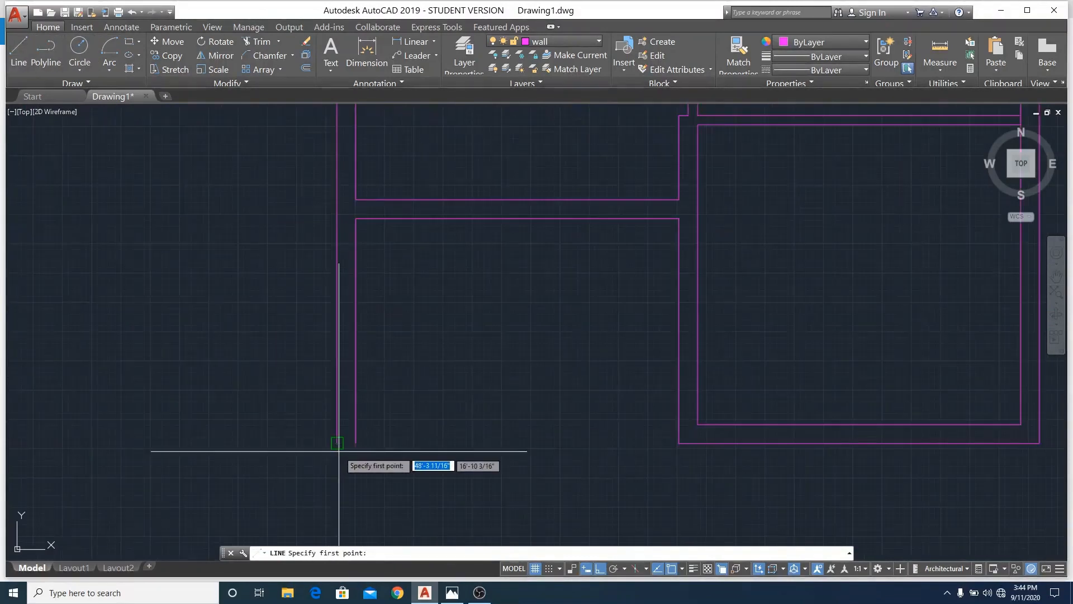
click(337, 446)
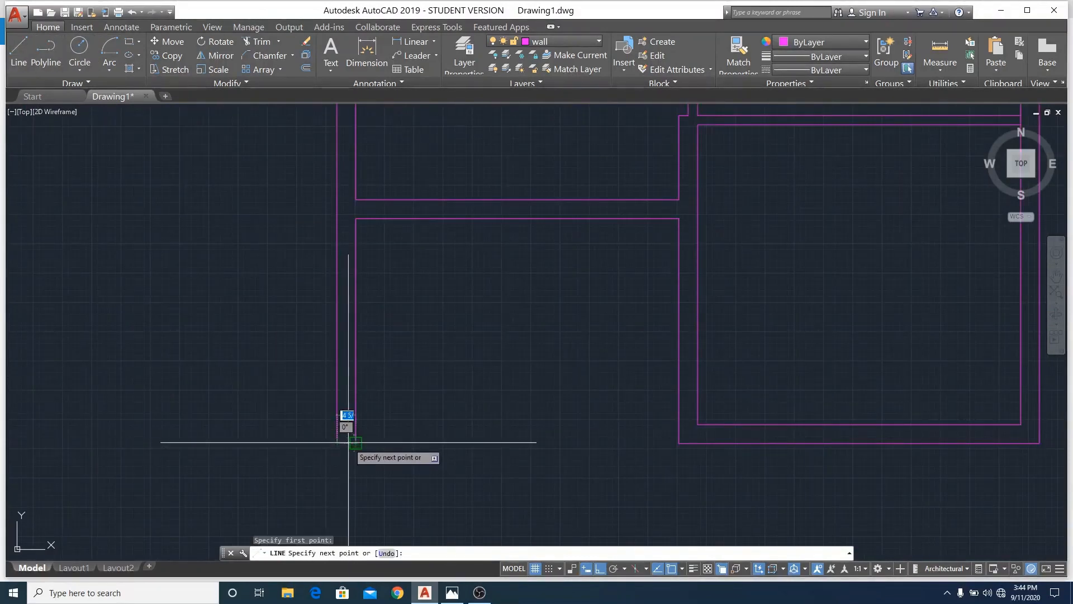
right_click(450, 434)
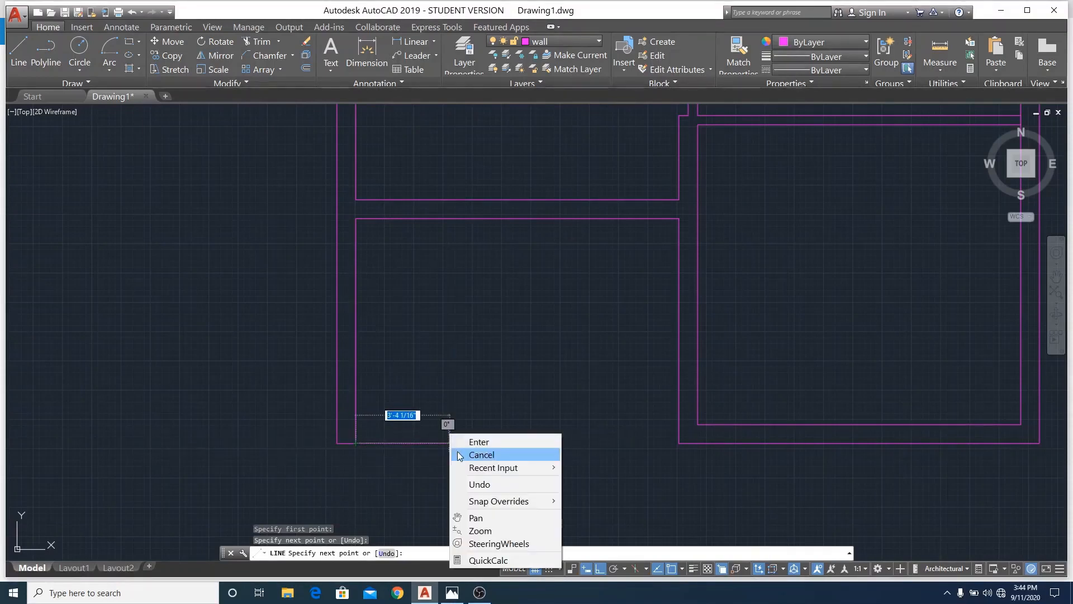
click(458, 453)
Examine the wall layout and partition junctions across the whole floor plan
scroll(525, 391, down, 5)
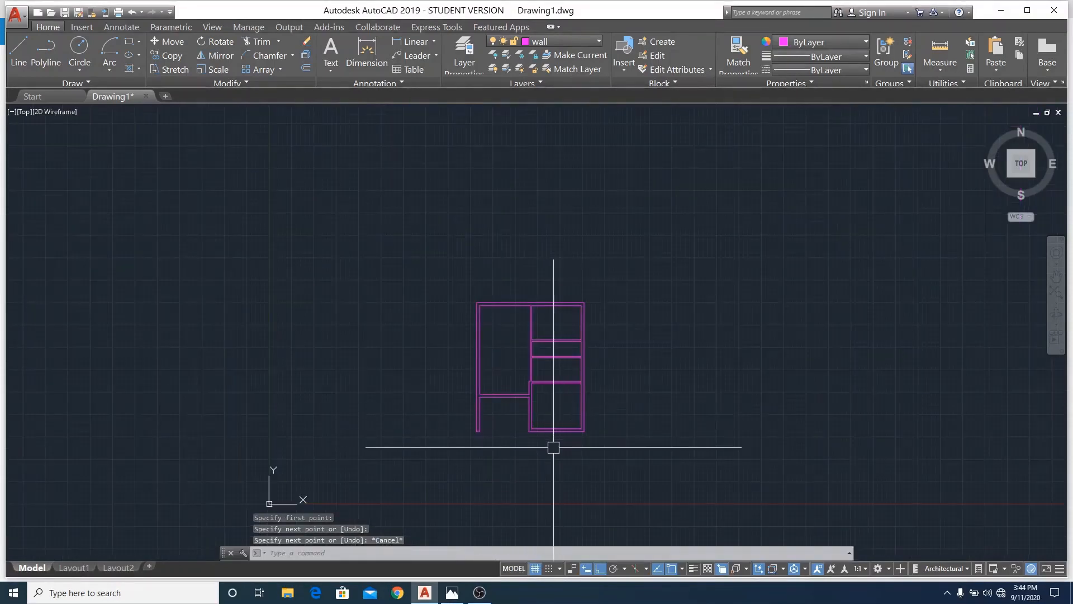
scroll(554, 446, up, 2)
scroll(469, 408, up, 2)
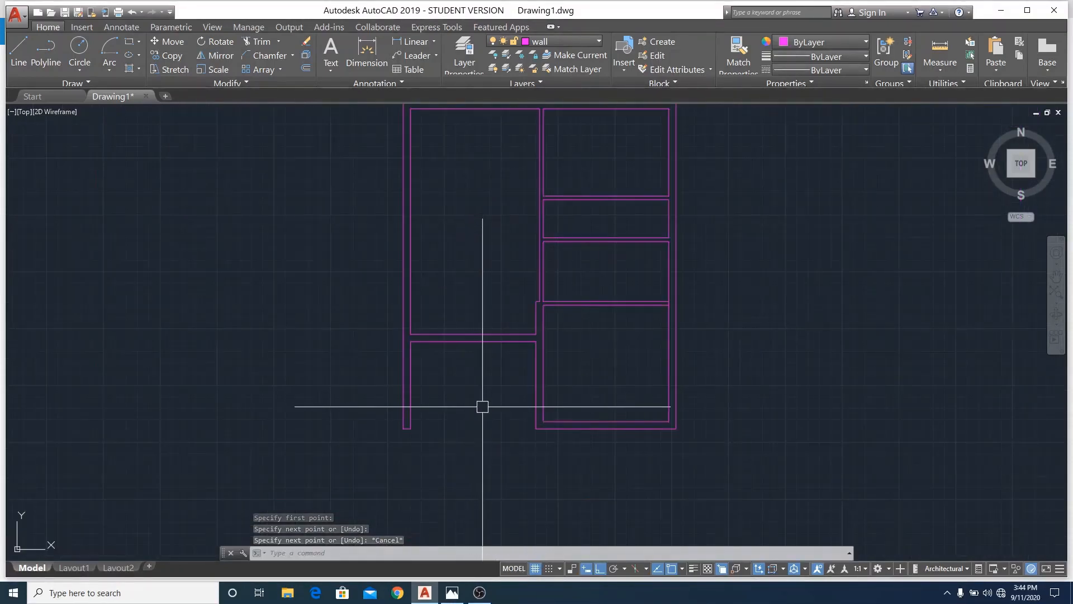
scroll(481, 407, down, 2)
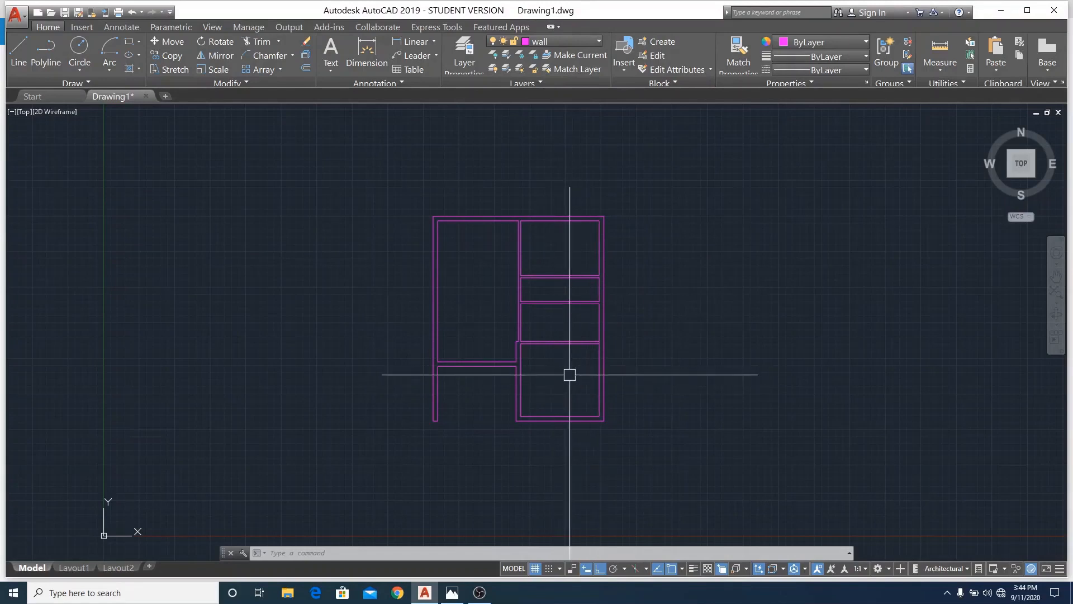
scroll(561, 394, up, 4)
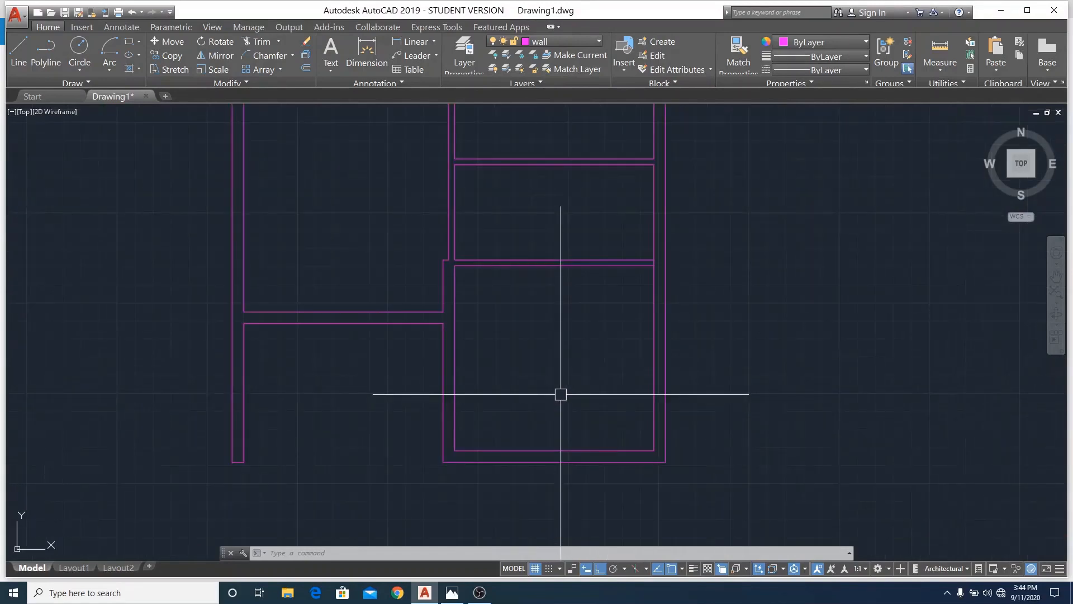
scroll(561, 394, down, 4)
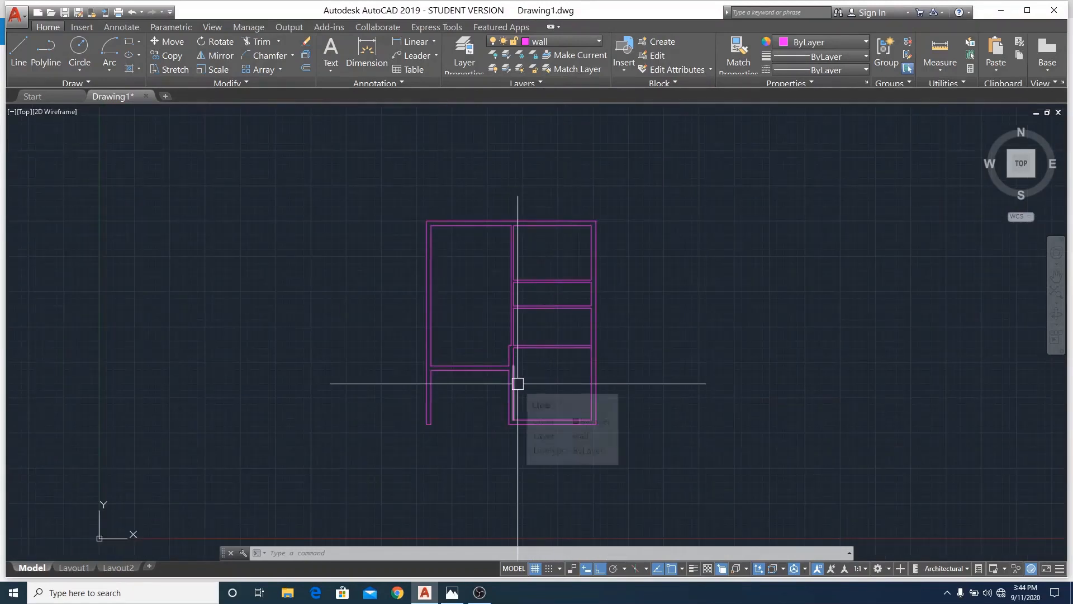
scroll(441, 371, up, 2)
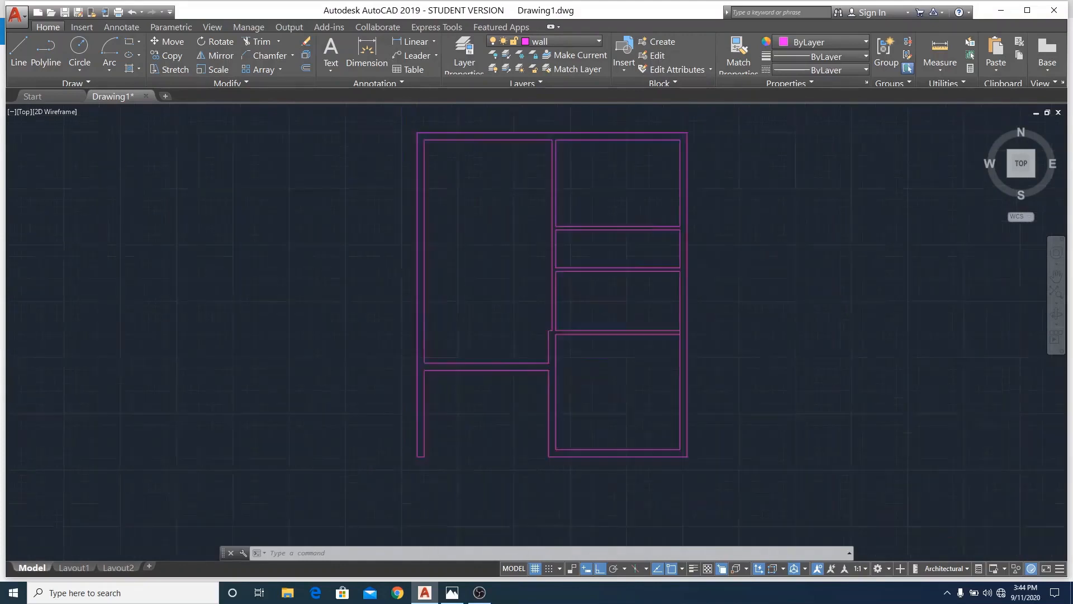
scroll(470, 376, up, 2)
scroll(559, 403, down, 2)
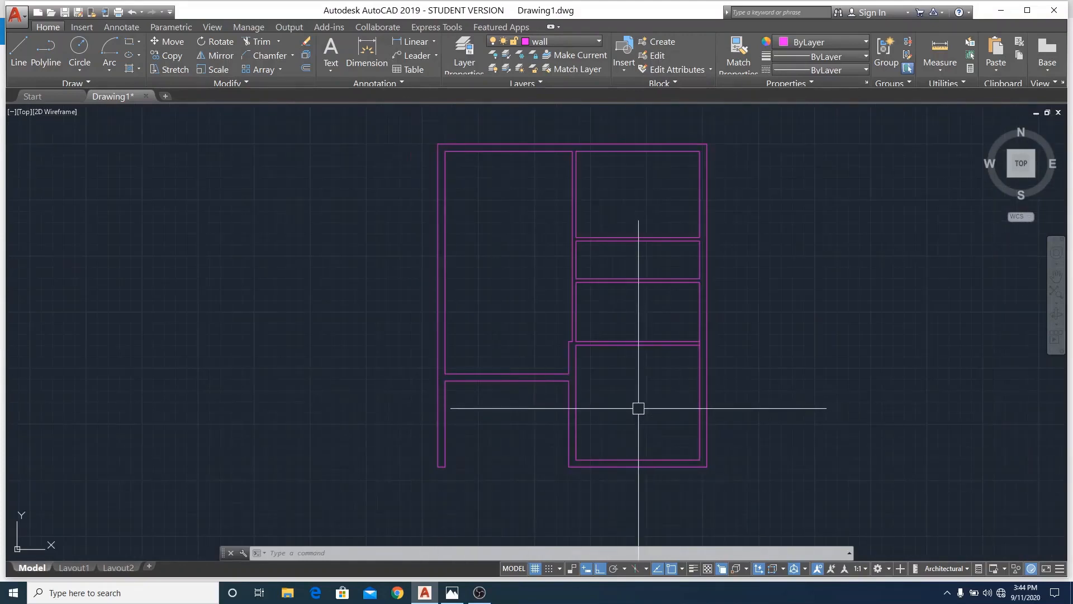
scroll(639, 408, down, 2)
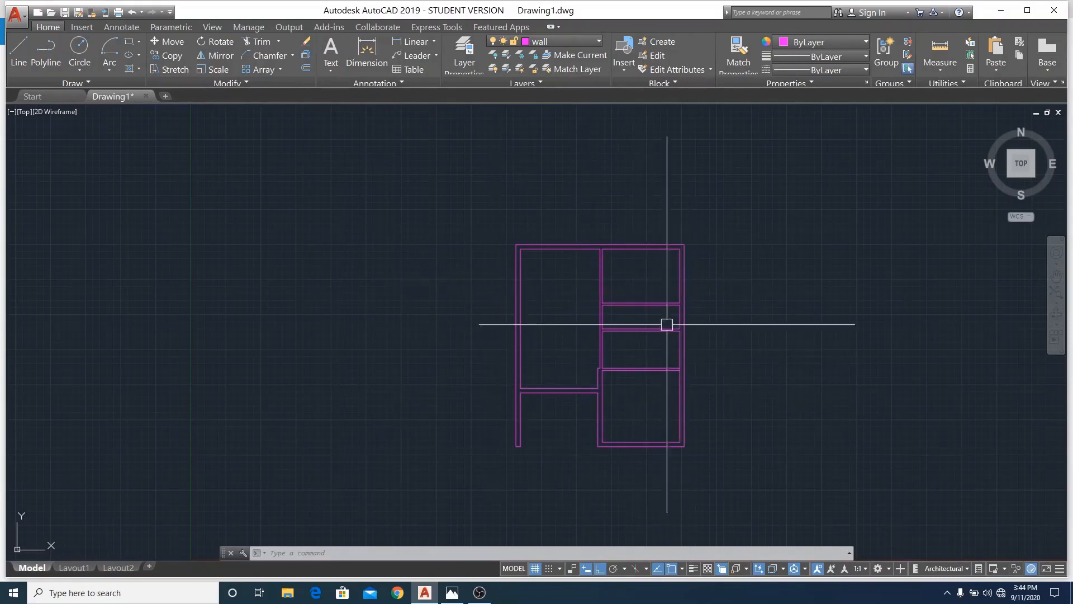
Draw a rectangle 3" wide and 3' high in the empty area left of the floor plan
scroll(439, 341, up, 4)
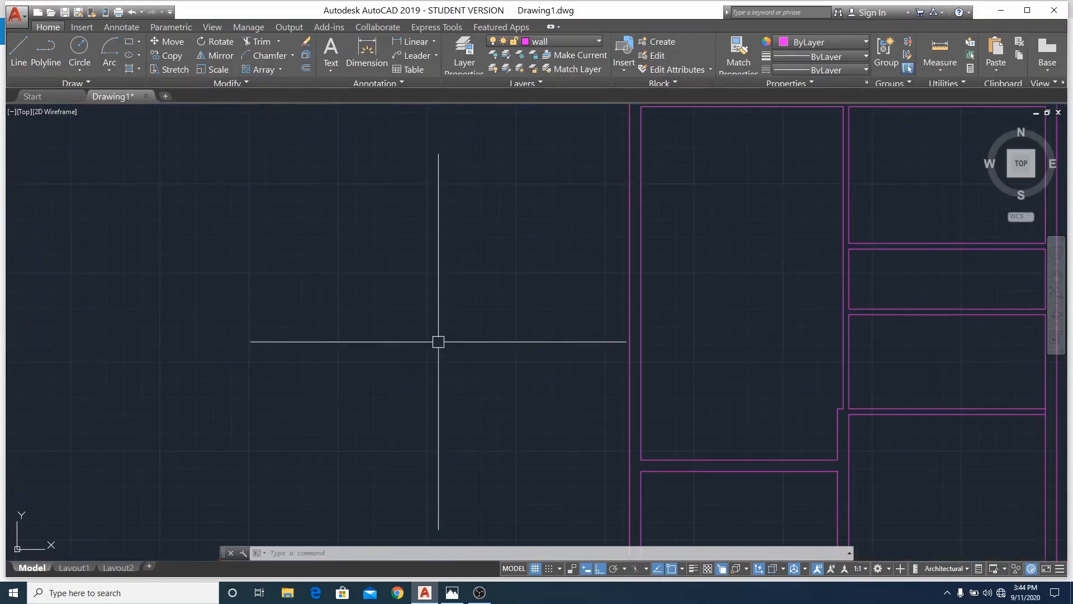
scroll(460, 358, down, 4)
scroll(261, 325, up, 3)
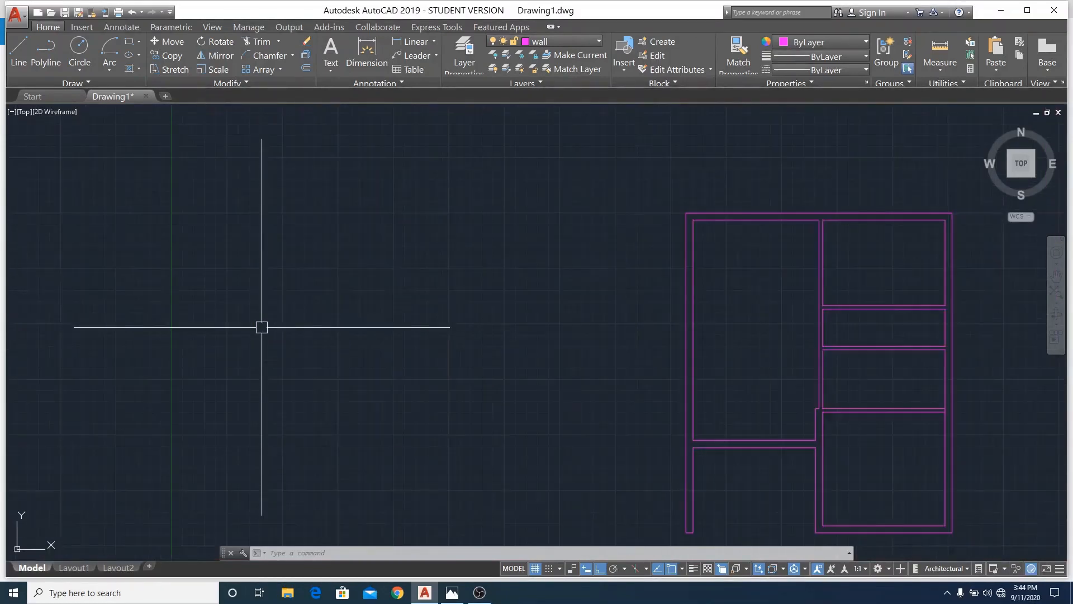
scroll(261, 326, up, 3)
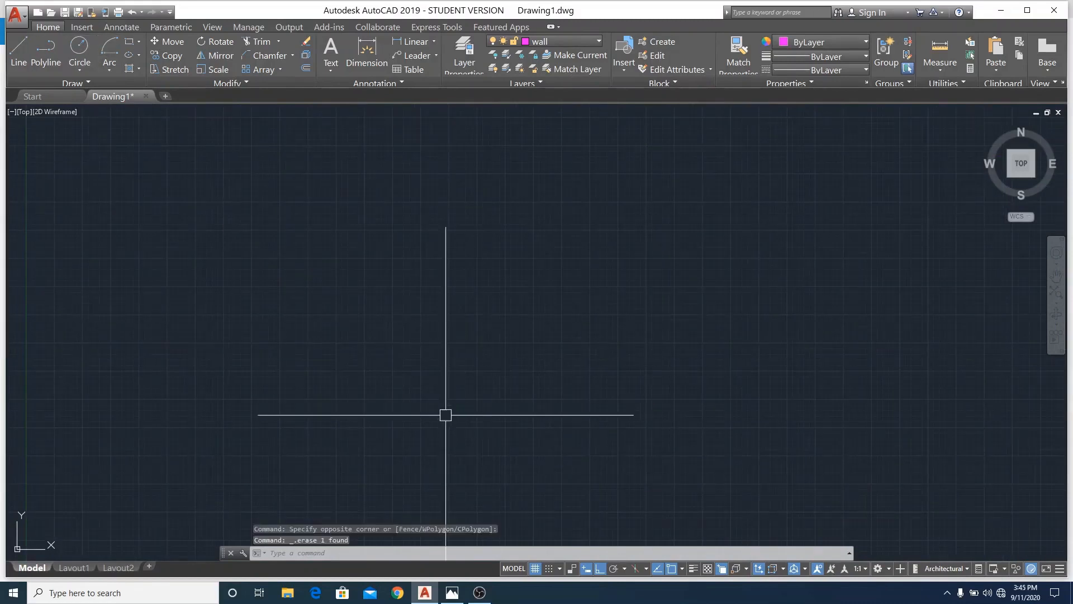
click(128, 41)
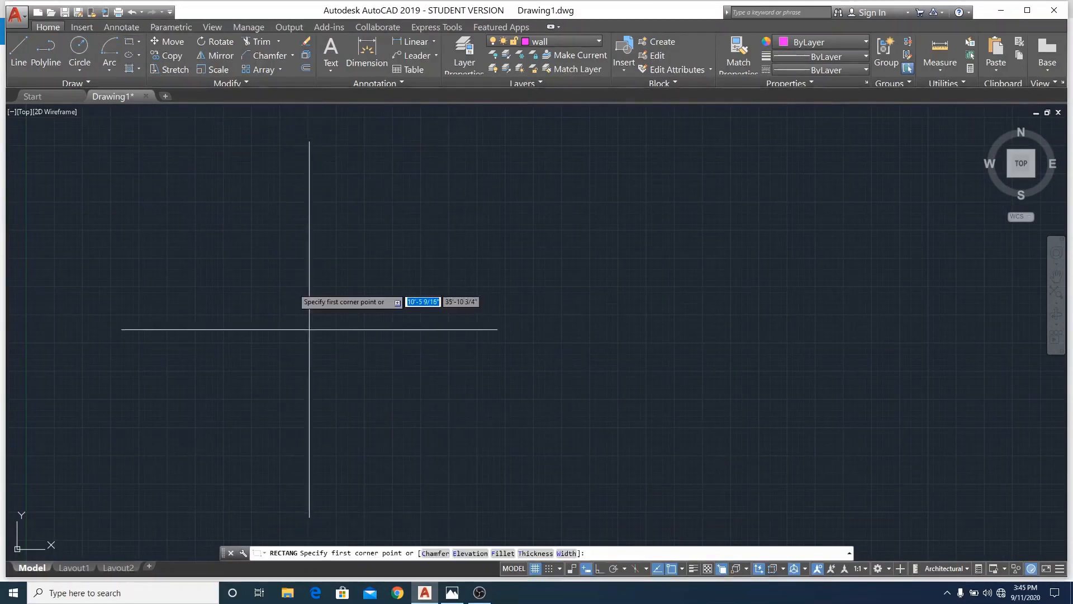
click(302, 225)
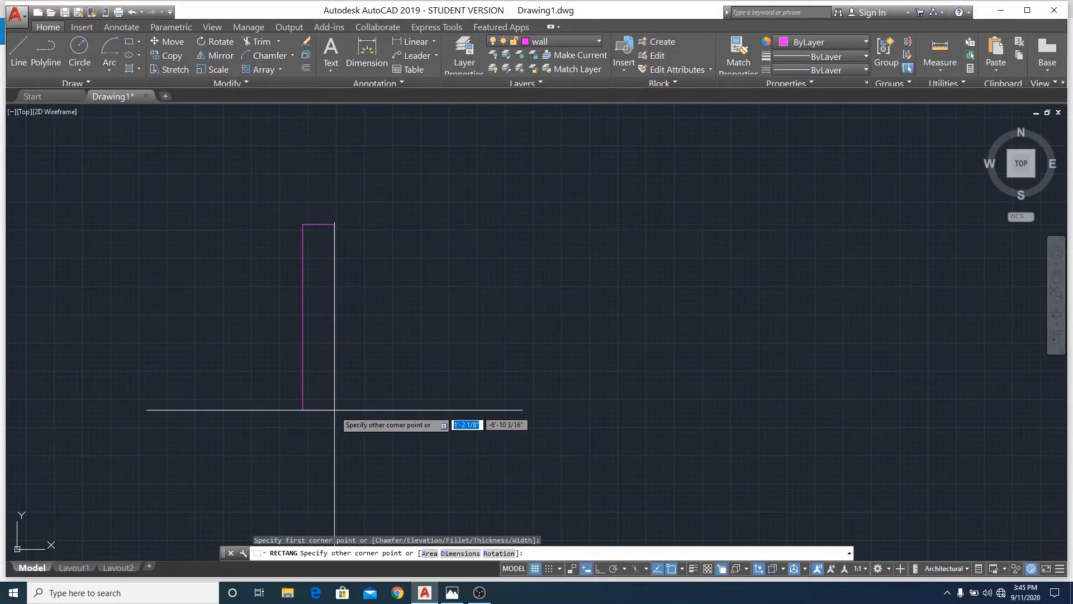
text(3")
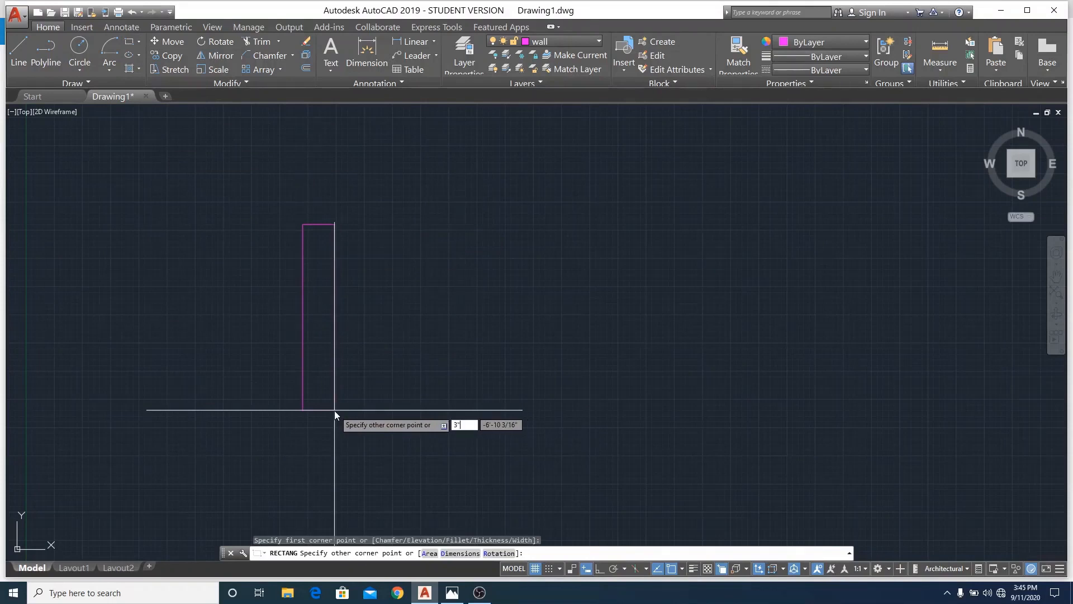
key(Tab)
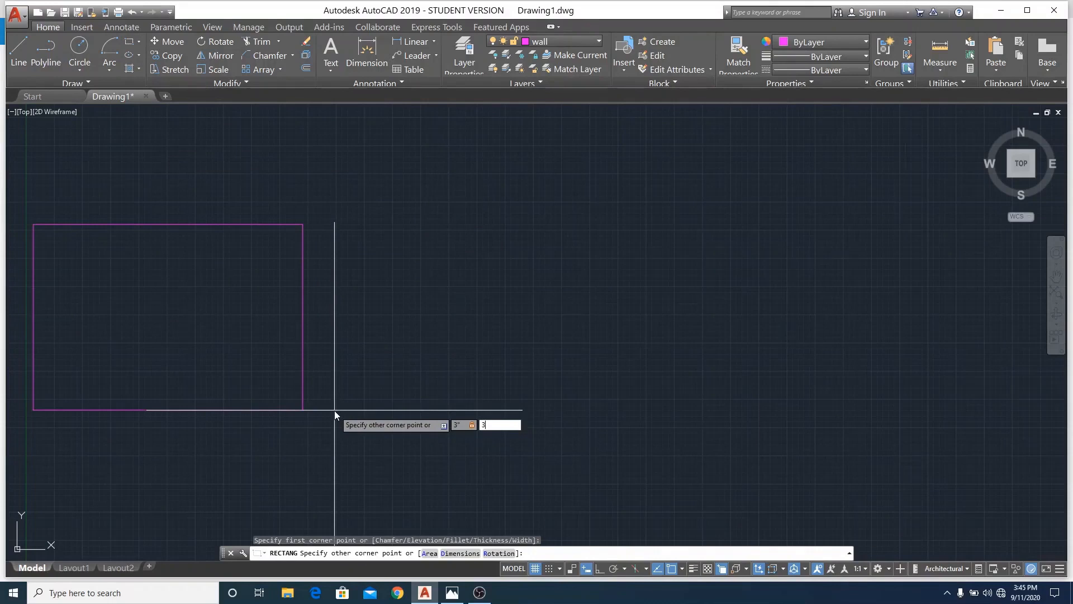
key(Return)
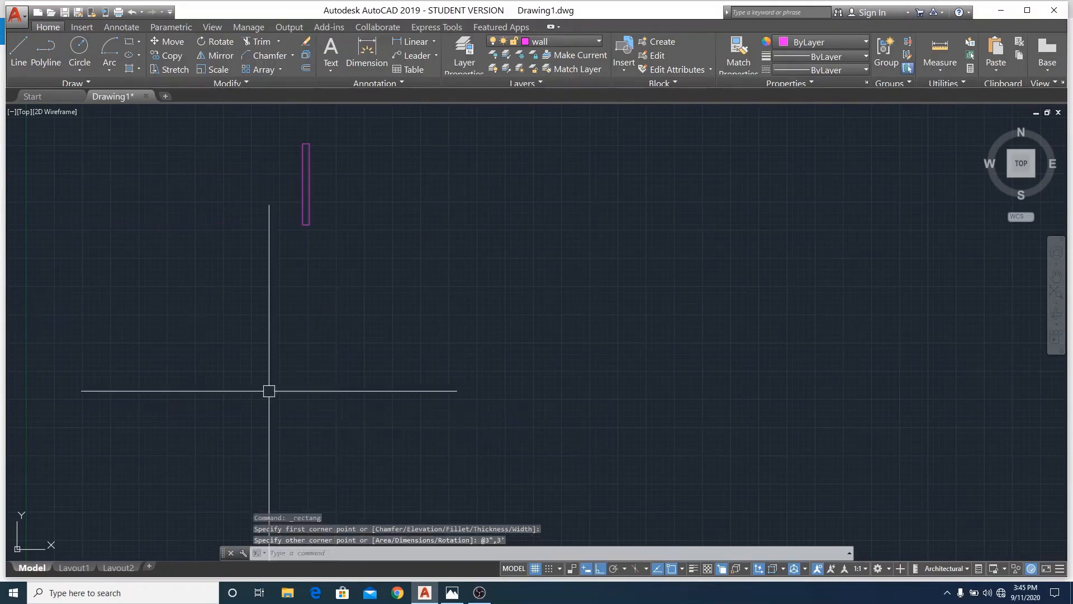
Draw a second rectangle 4" wide and 3" high beside the lower part of the tall rectangle
scroll(285, 124, up, 4)
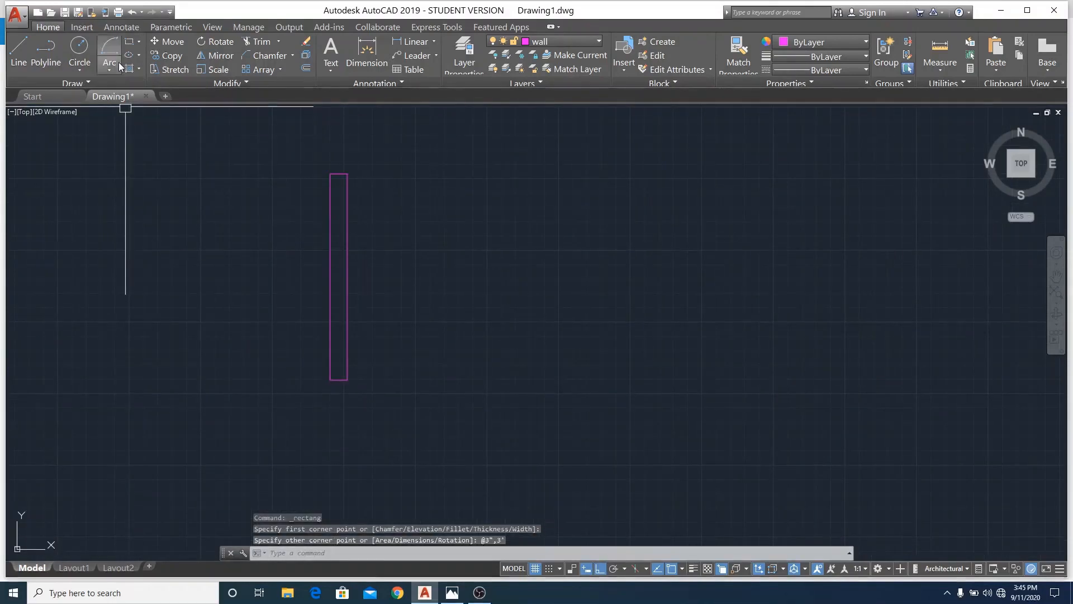
click(125, 42)
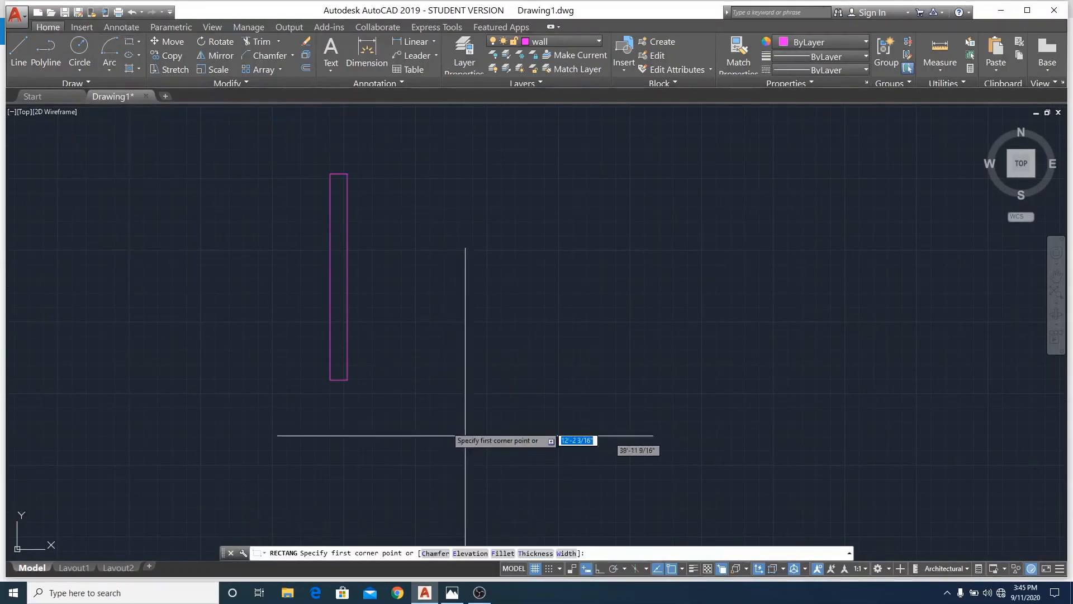
click(421, 336)
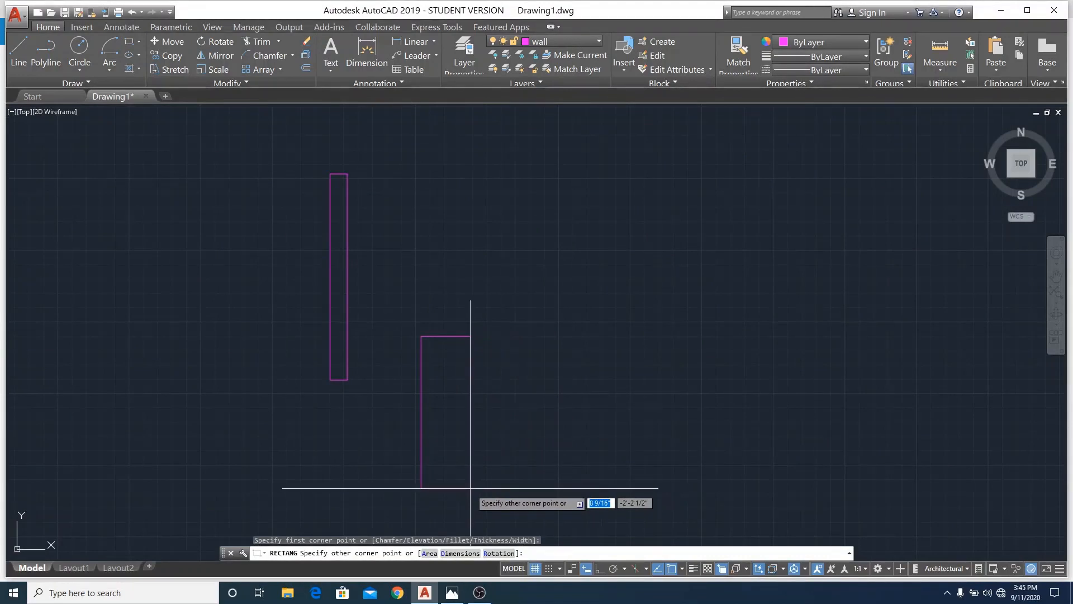
text(4")
key(Tab)
text(3")
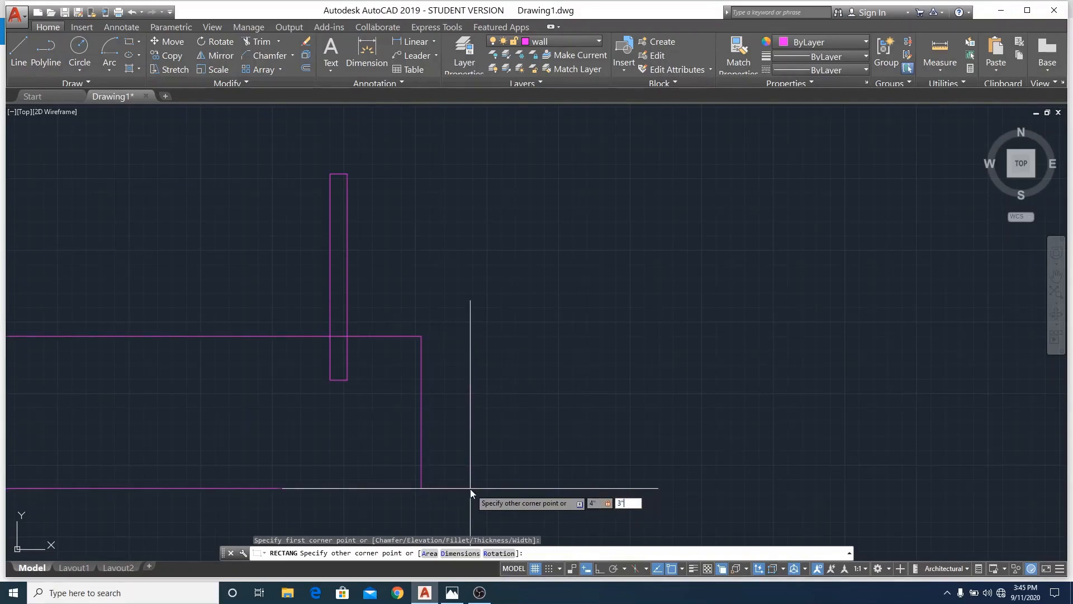
key(Return)
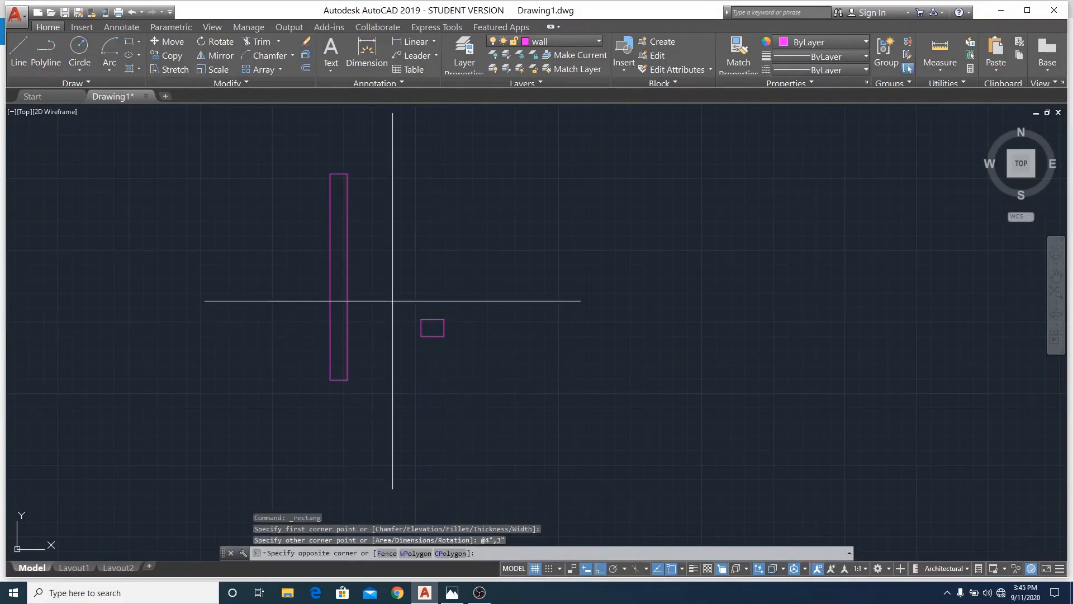
Move the 4" by 3" rectangle by its upper-left corner onto the tall rectangle's lower-right corner
click(391, 300)
click(481, 417)
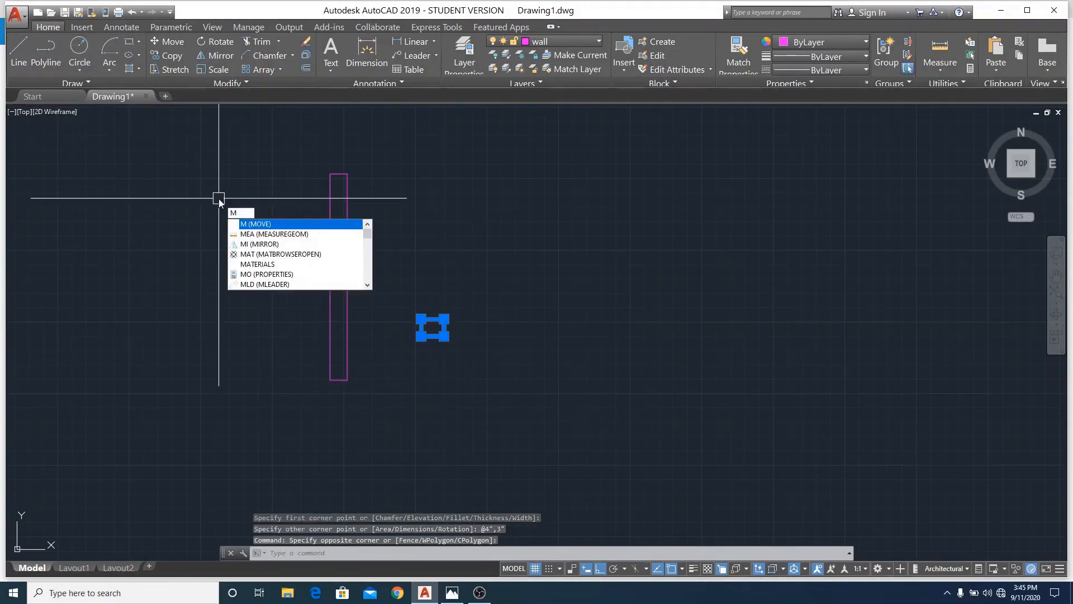
key(Return)
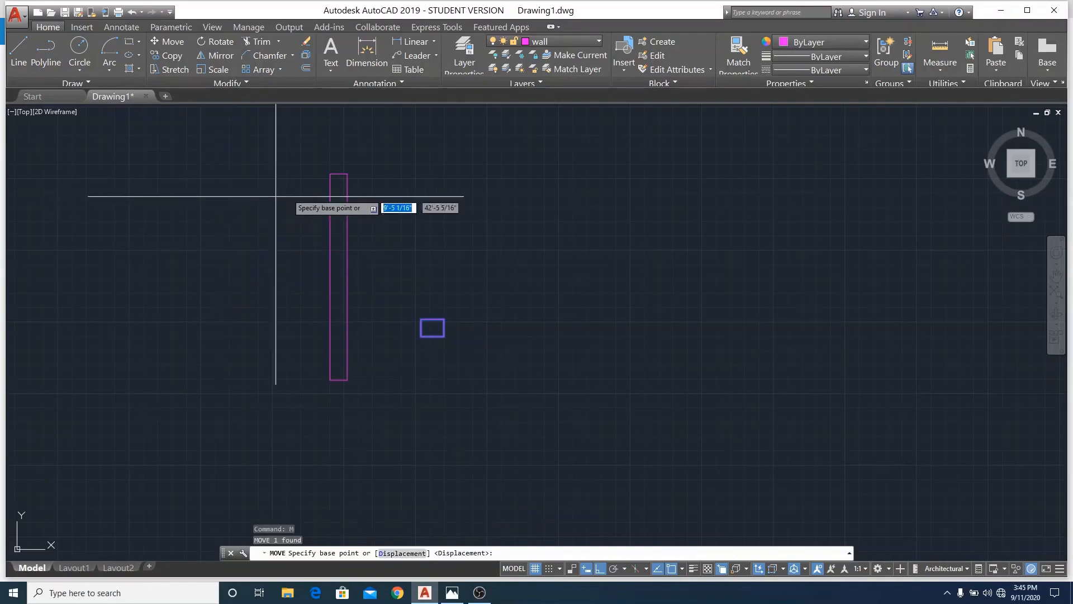
click(433, 323)
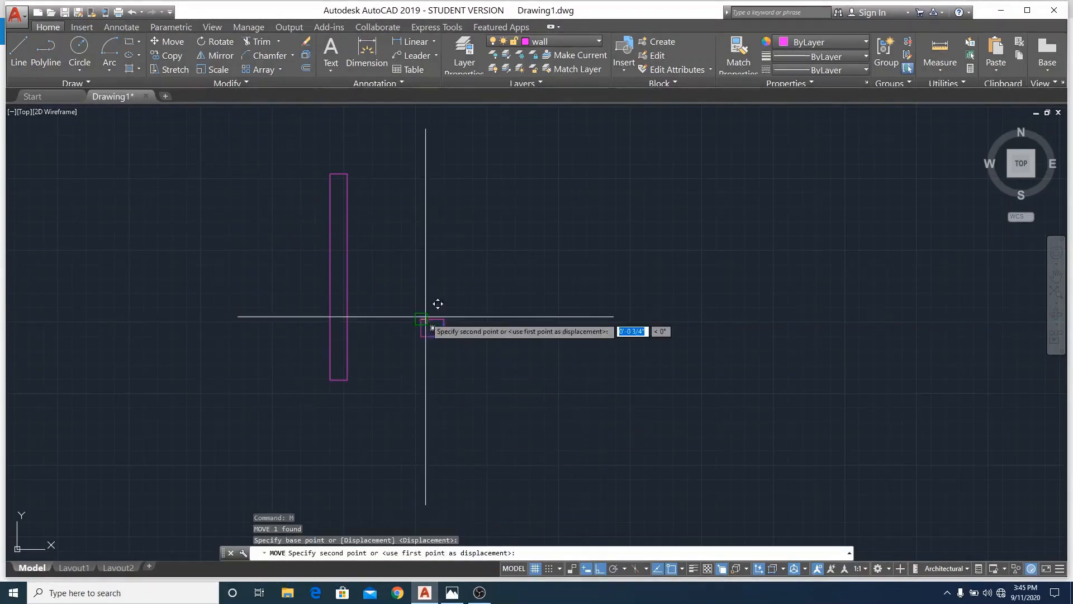
click(348, 380)
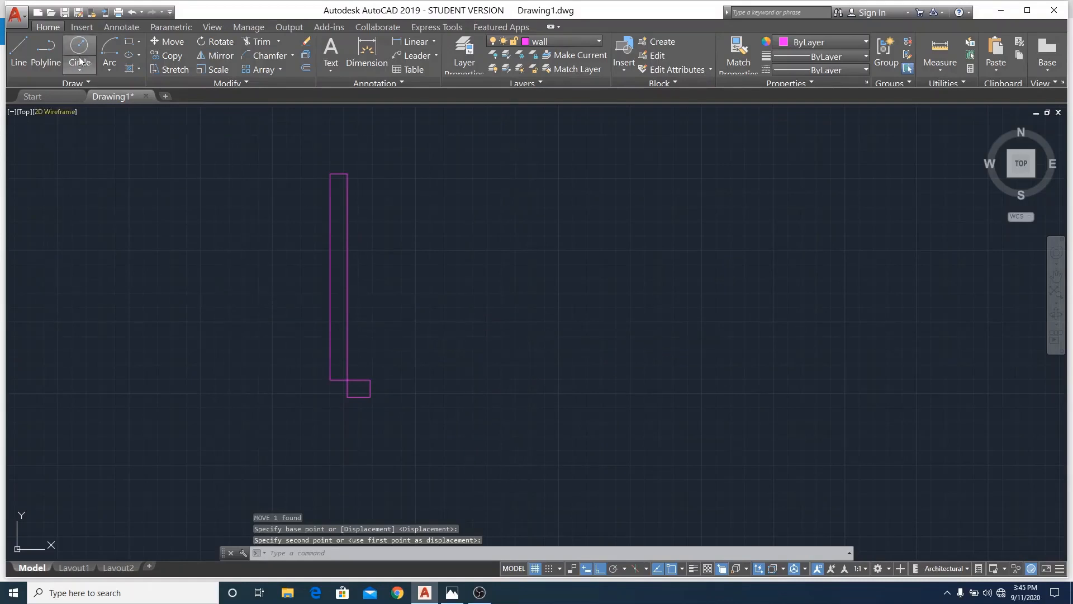
Draw a quarter-circle arc centered on the tall rectangle's lower-left corner, from its upper-left corner to a horizontal end on the left
click(109, 69)
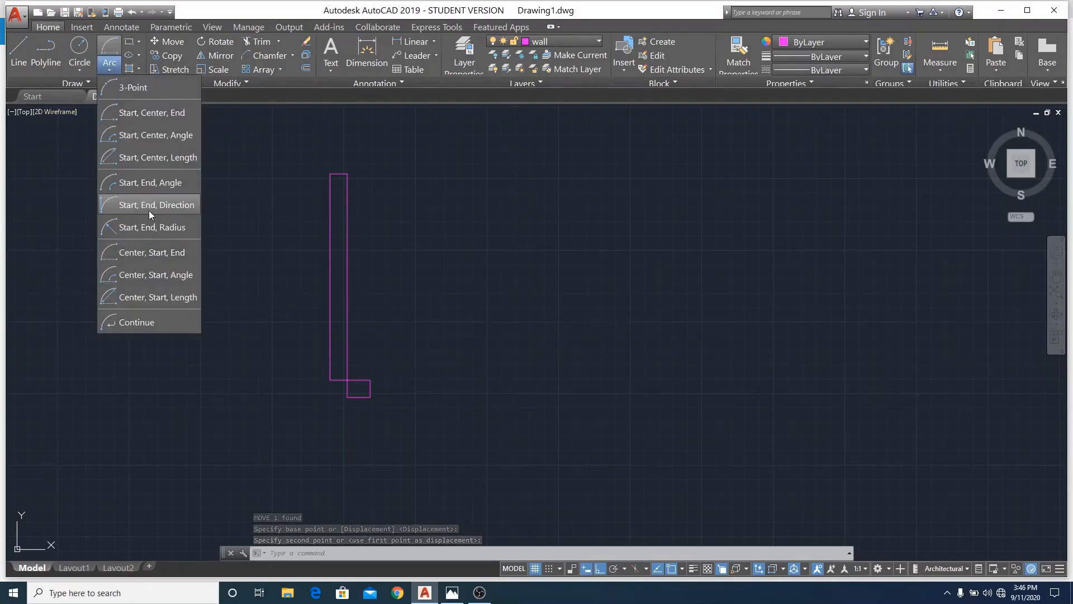
click(159, 255)
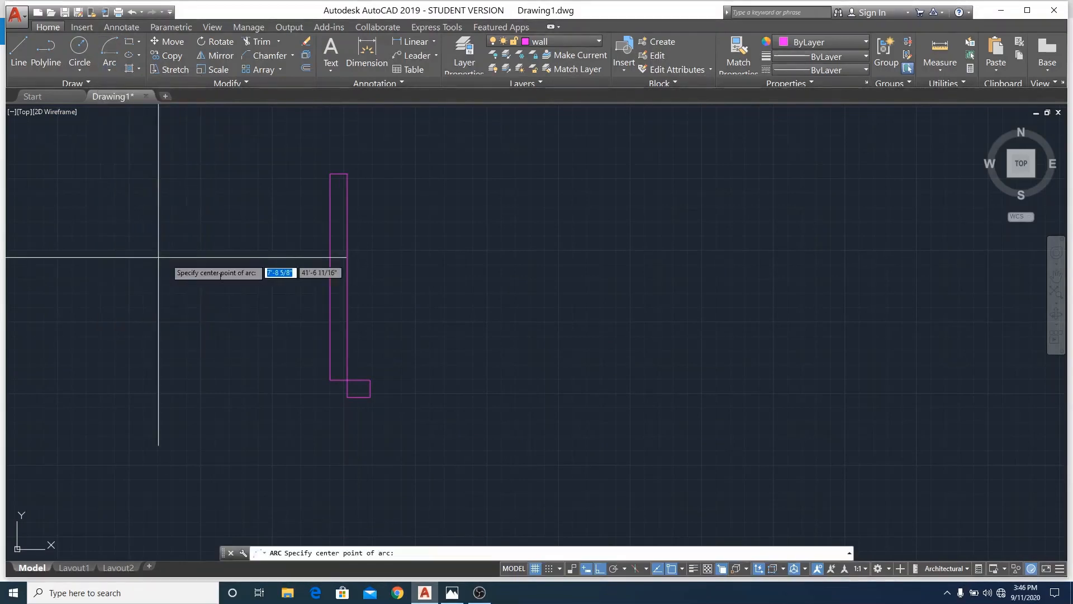
click(330, 380)
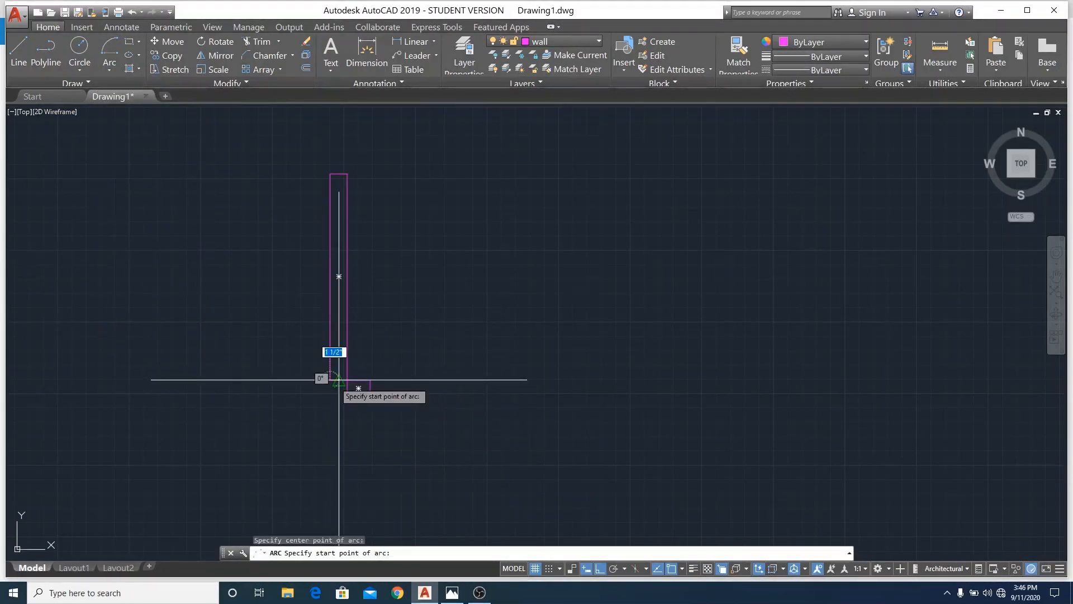
click(327, 174)
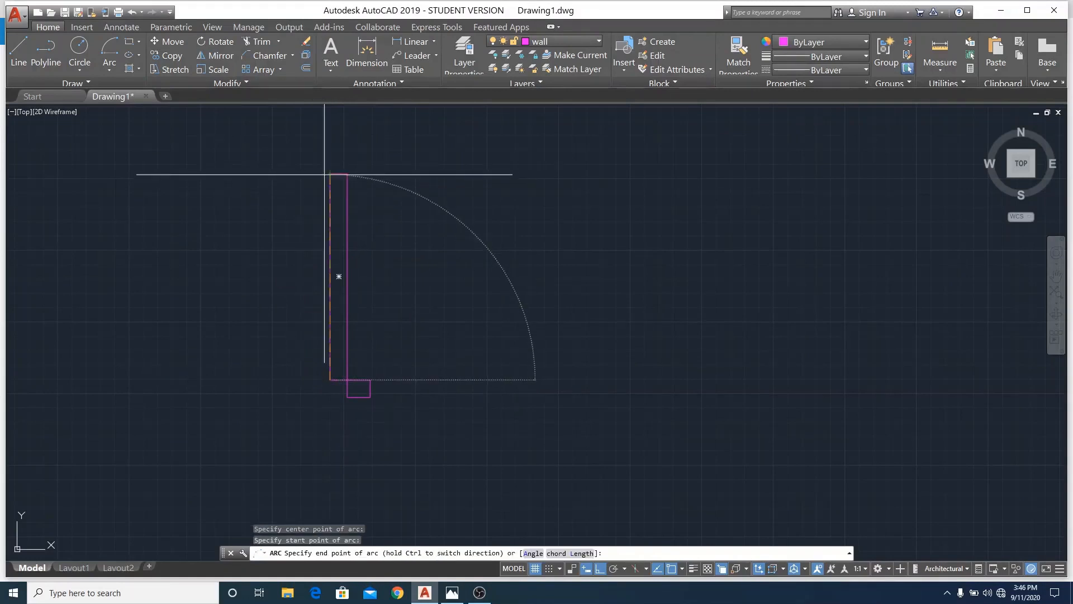
click(171, 360)
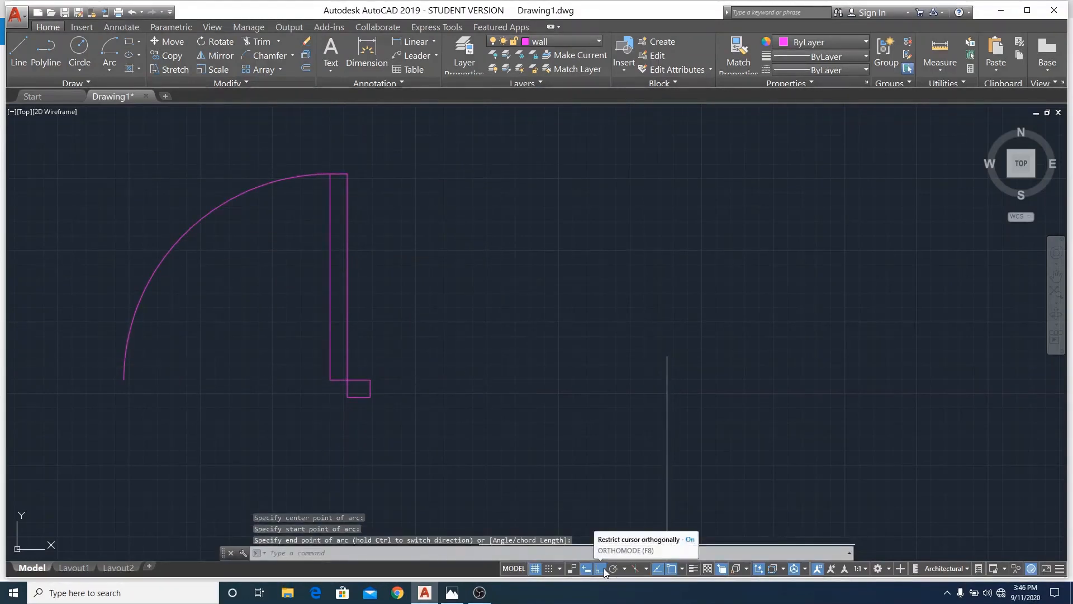
Copy the 4" by 3" rectangle from its upper-right corner to the free lower end of the door swing arc
scroll(724, 381, down, 2)
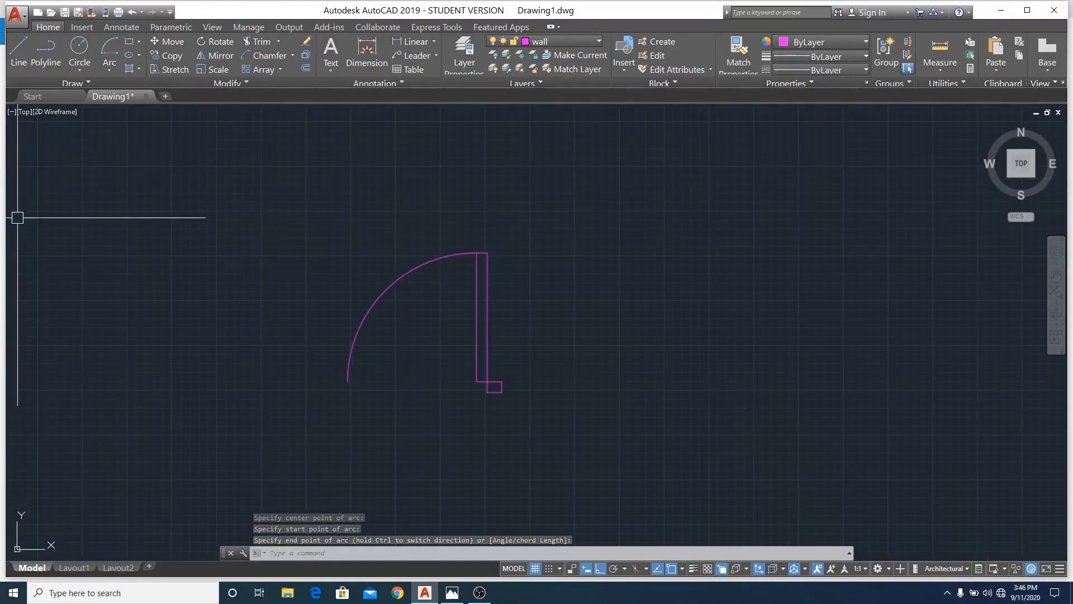
click(497, 393)
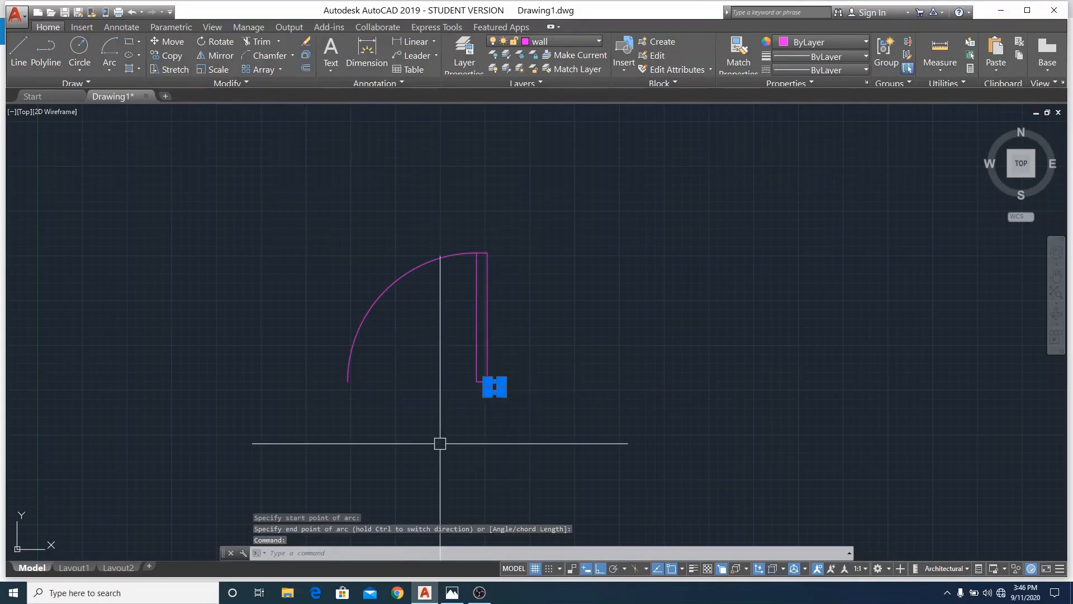
text(co)
key(Return)
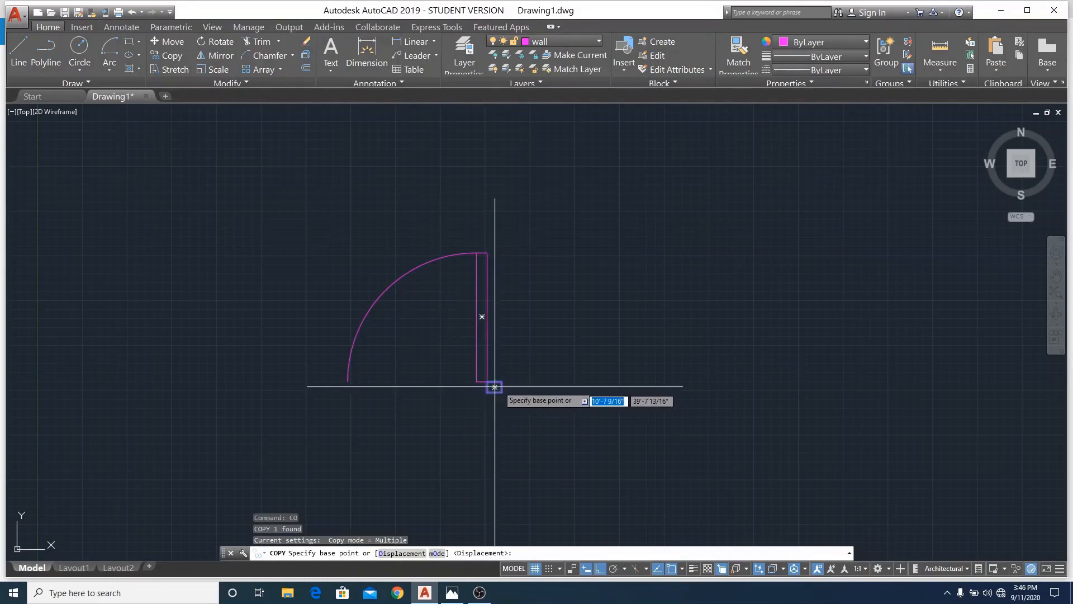
scroll(501, 386, up, 4)
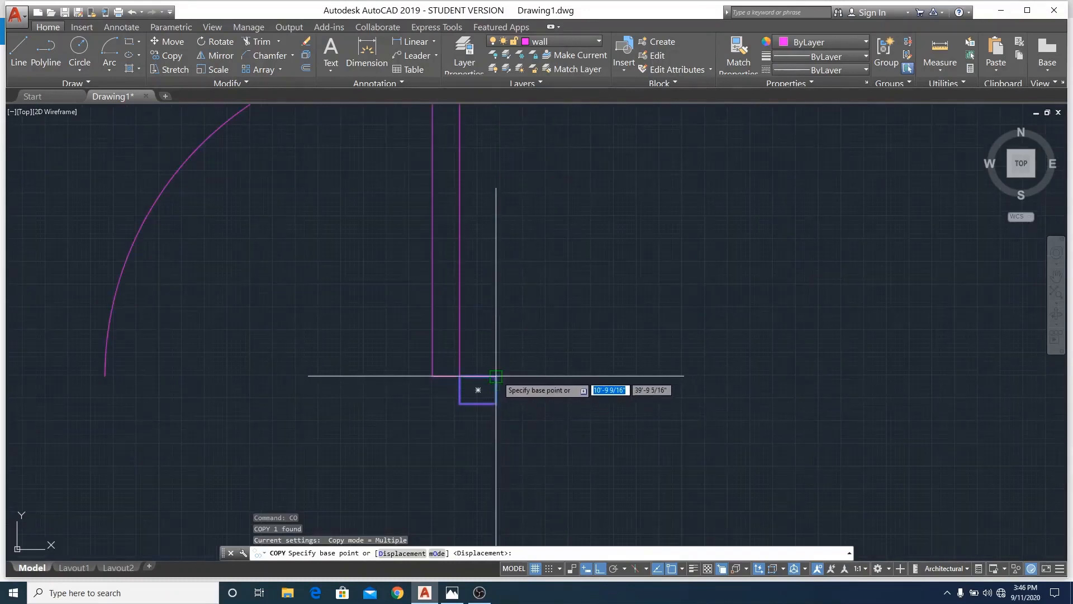
click(495, 375)
scroll(481, 383, down, 3)
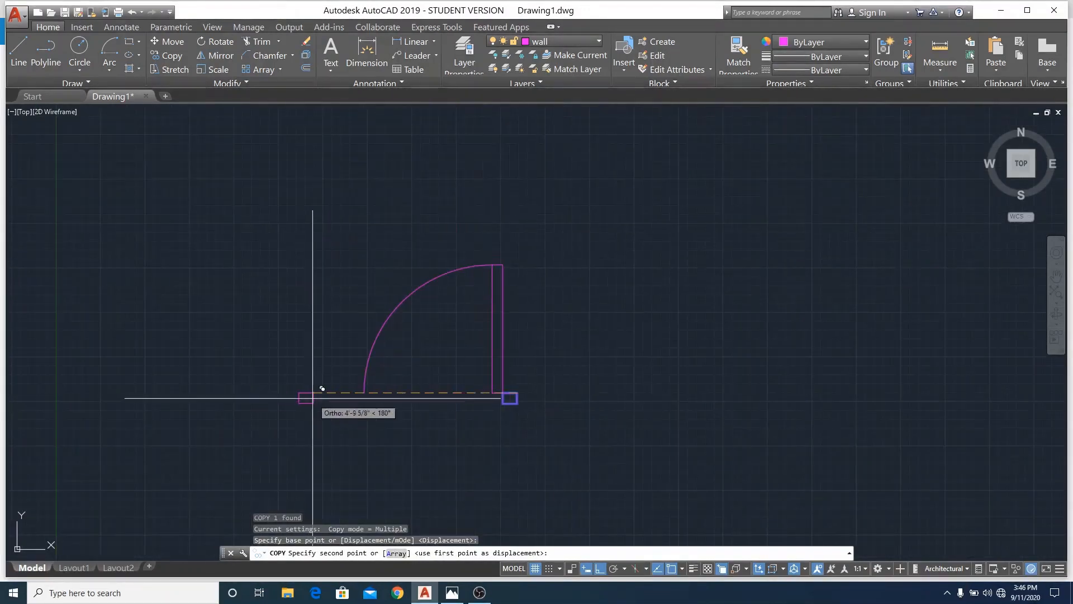
click(364, 396)
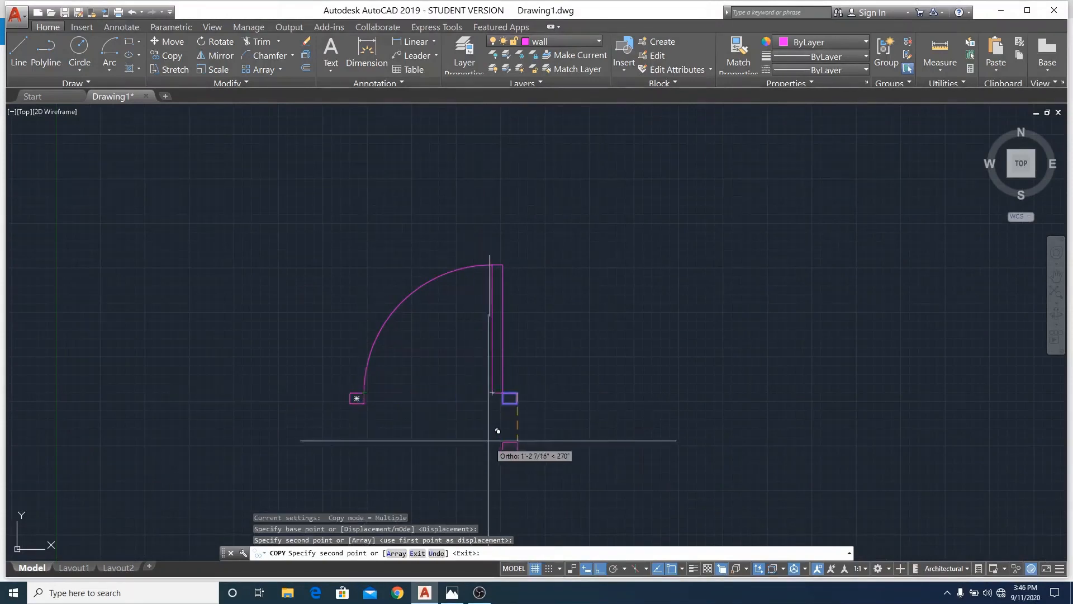
right_click(434, 417)
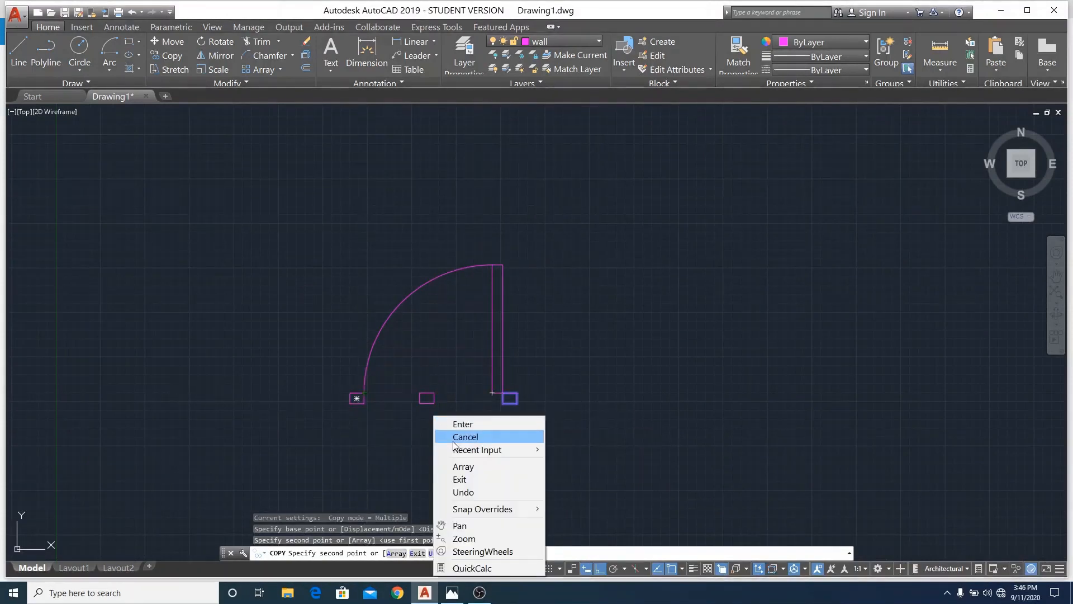
click(447, 434)
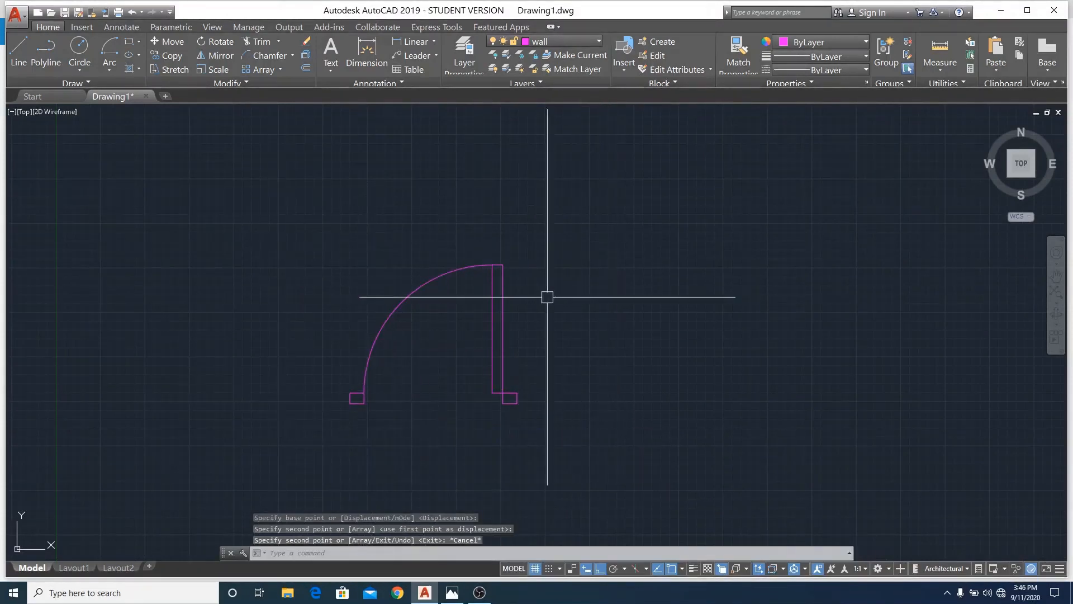
Draw a rectangle 2' wide and 3" high in the empty area right of the door symbol
scroll(613, 322, down, 4)
scroll(623, 337, up, 6)
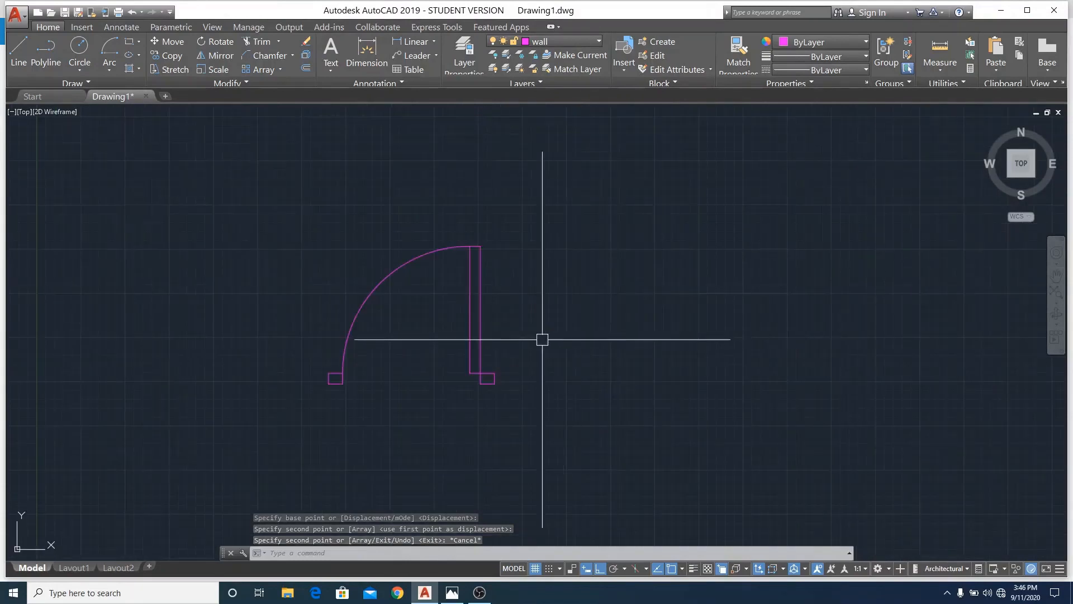
click(127, 41)
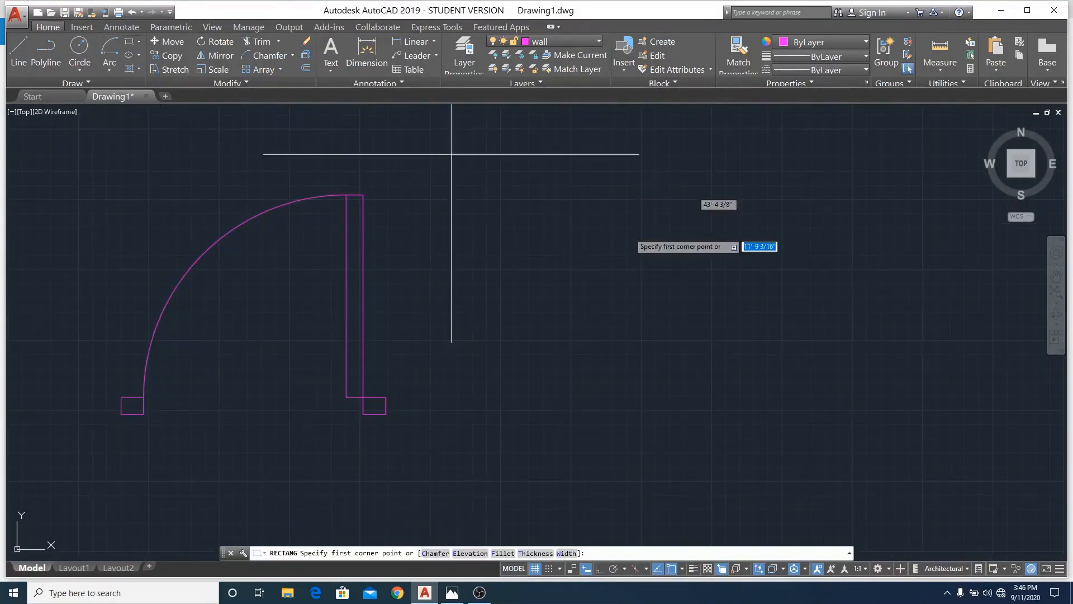
click(581, 200)
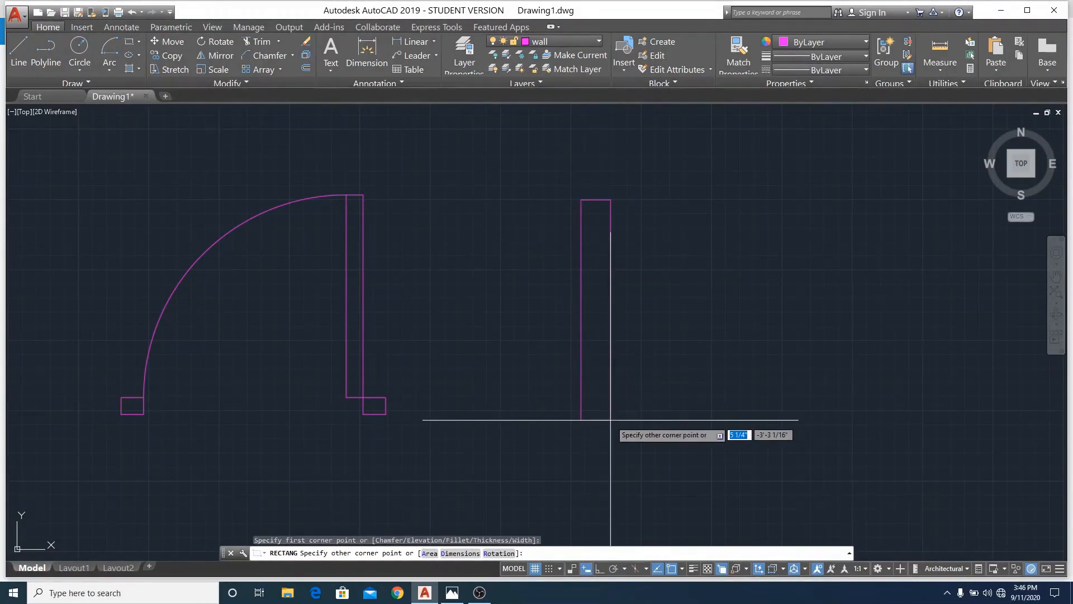
text(2")
text(3)
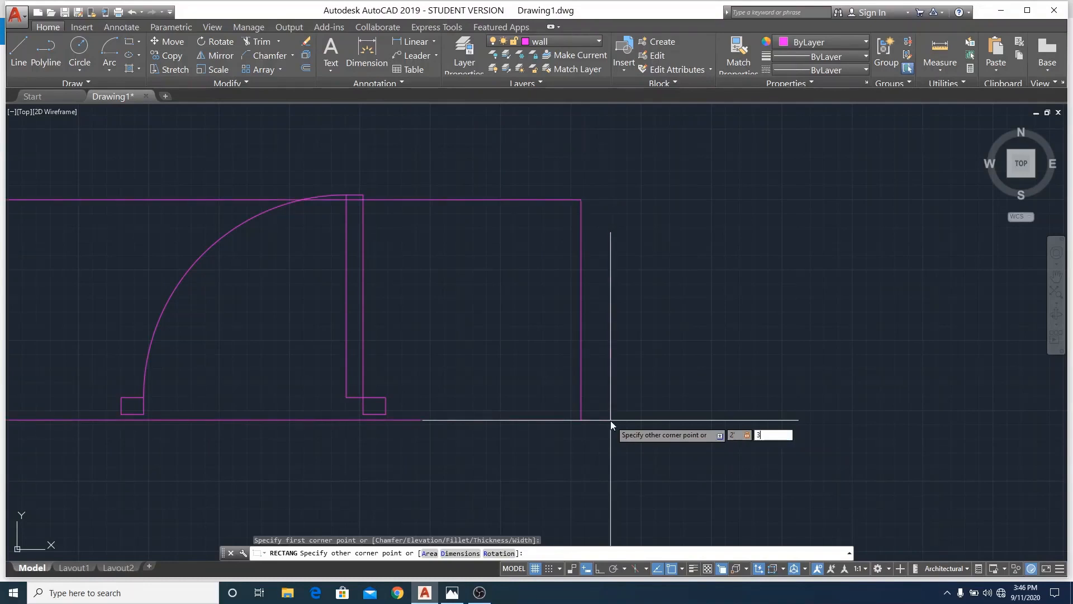
text(")
key(Return)
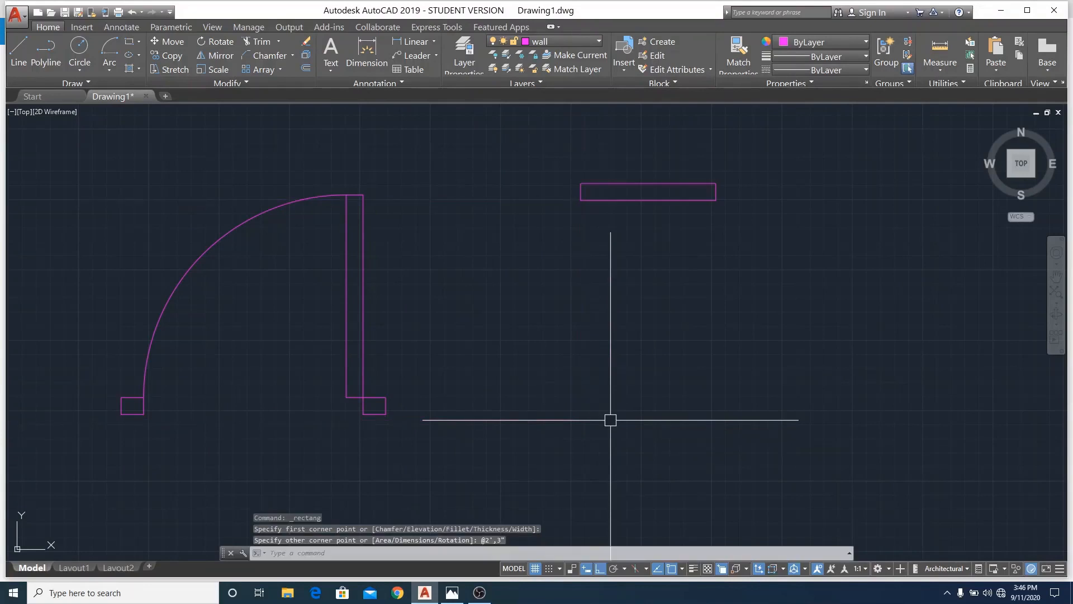
Rotate the 2' by 3" rectangle 270° about its lower-right corner so it stands upright
click(548, 128)
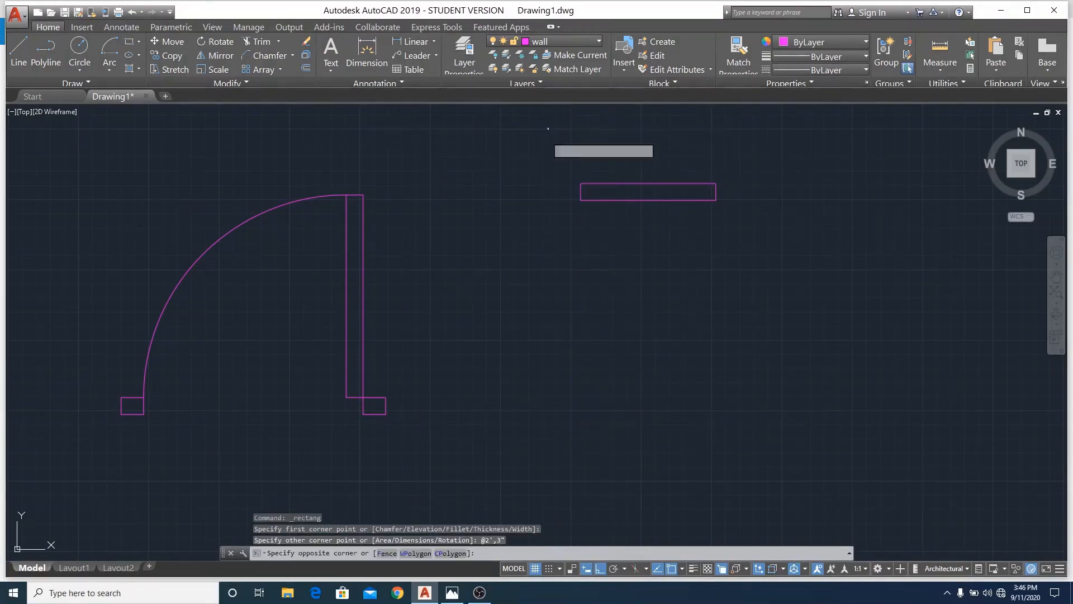
click(775, 254)
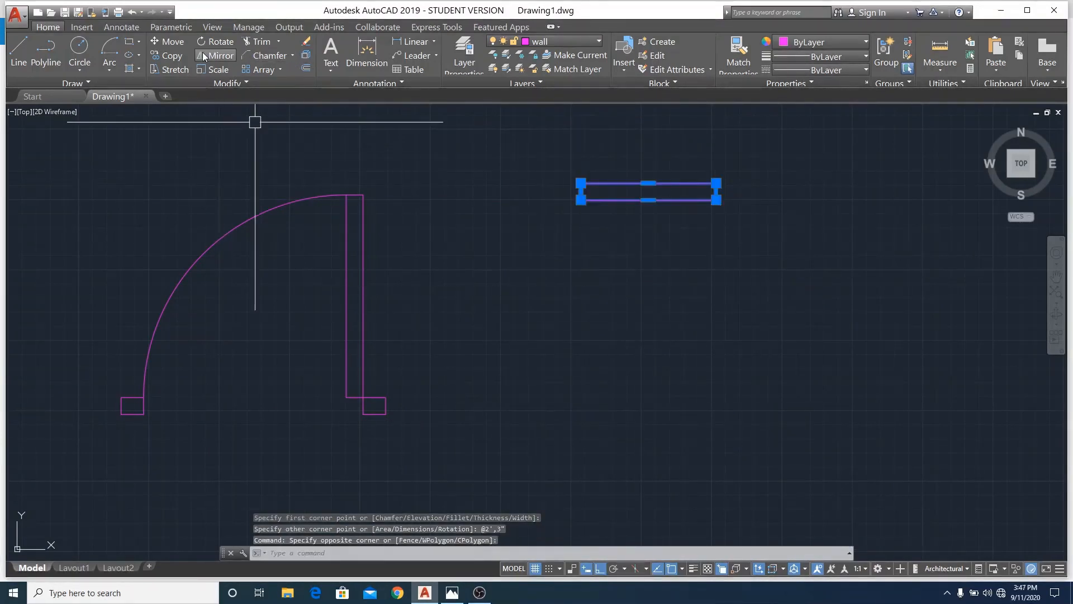
click(213, 42)
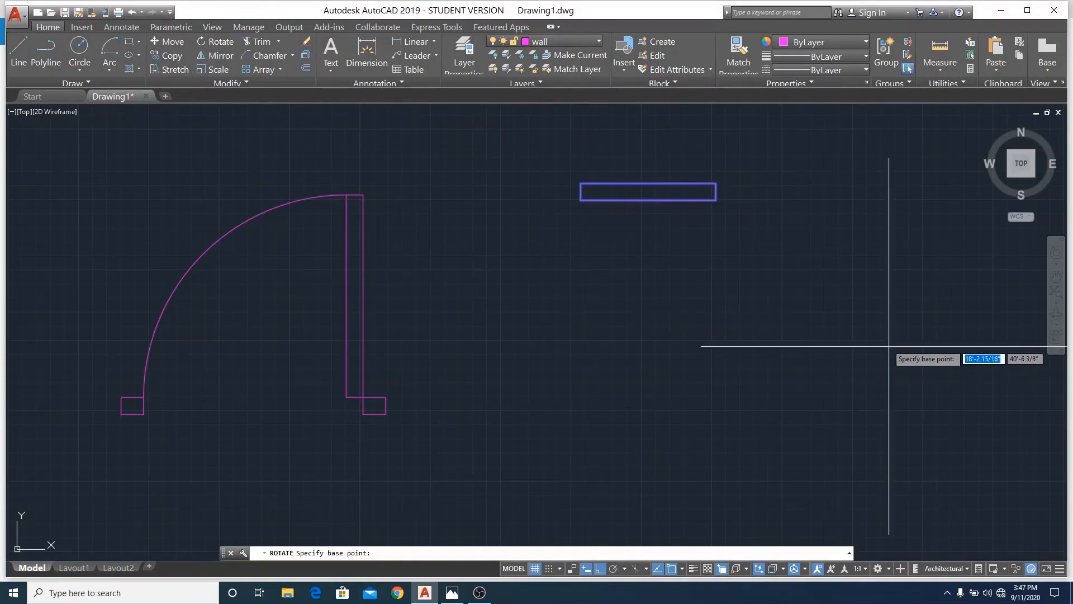
click(716, 200)
click(719, 306)
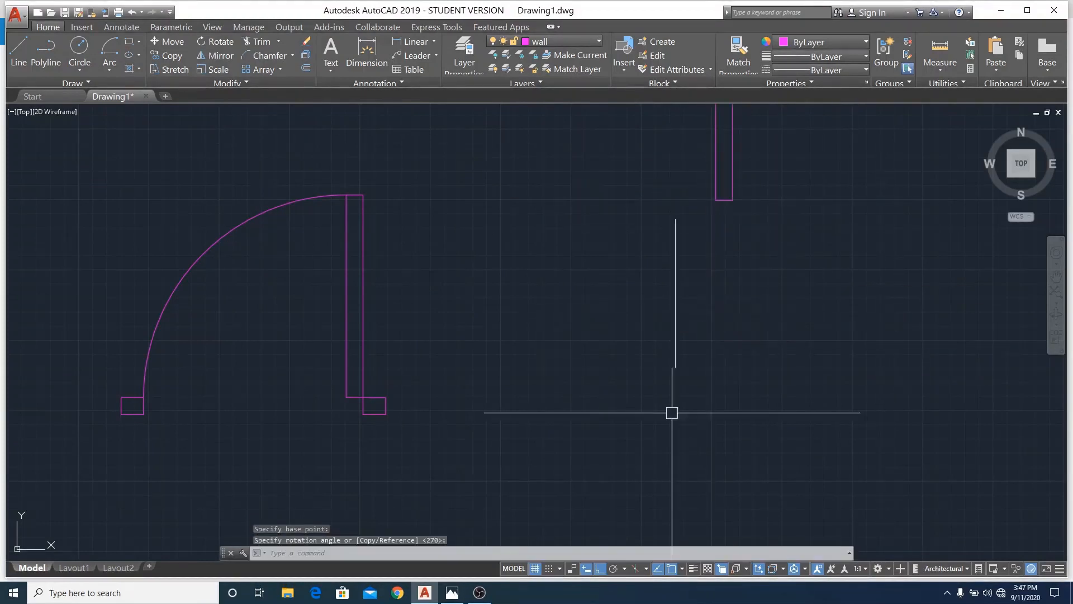
Draw a rectangle 8" wide and 3" high to the right of the upright 2' rectangle
scroll(672, 387, down, 4)
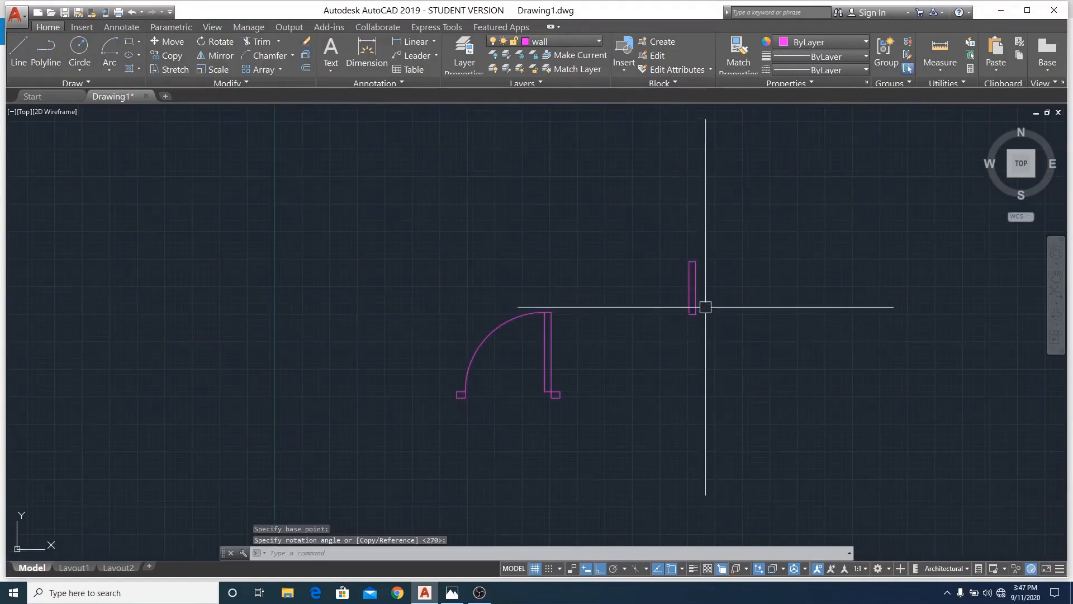
scroll(705, 306, up, 5)
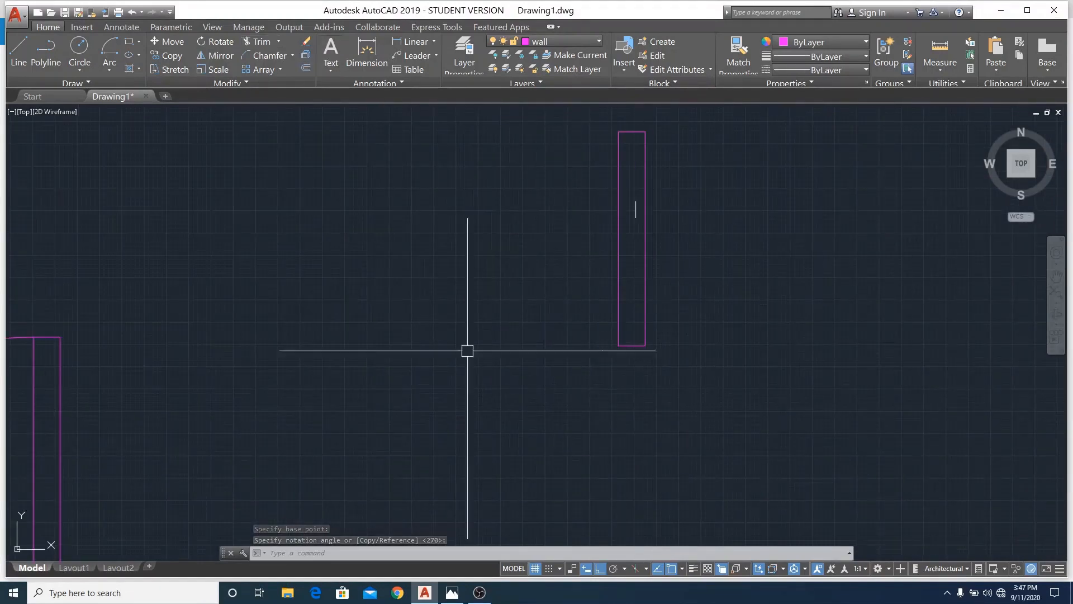
click(130, 41)
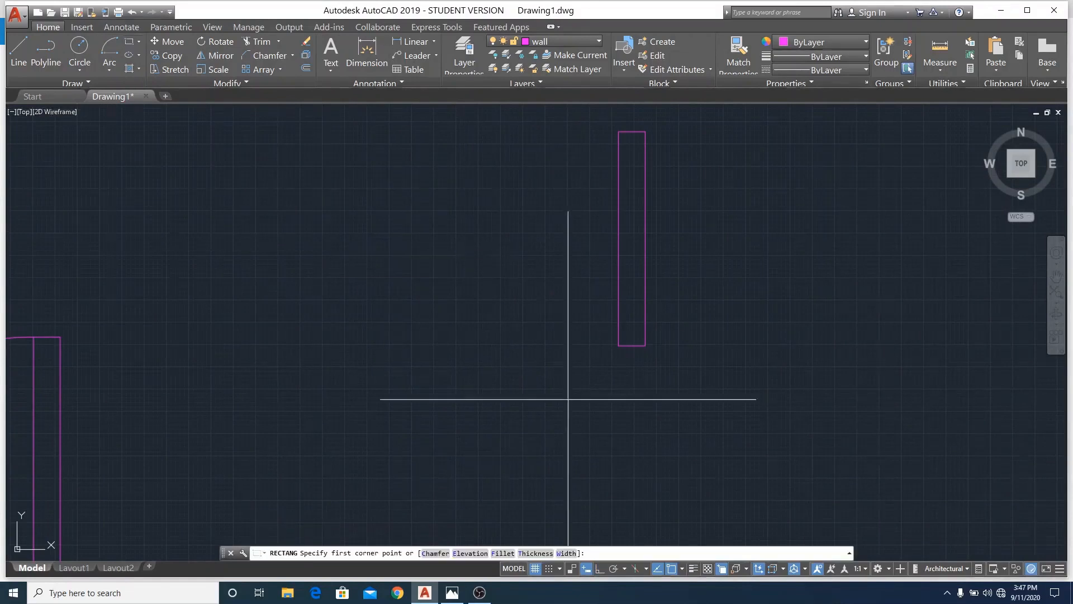
click(728, 314)
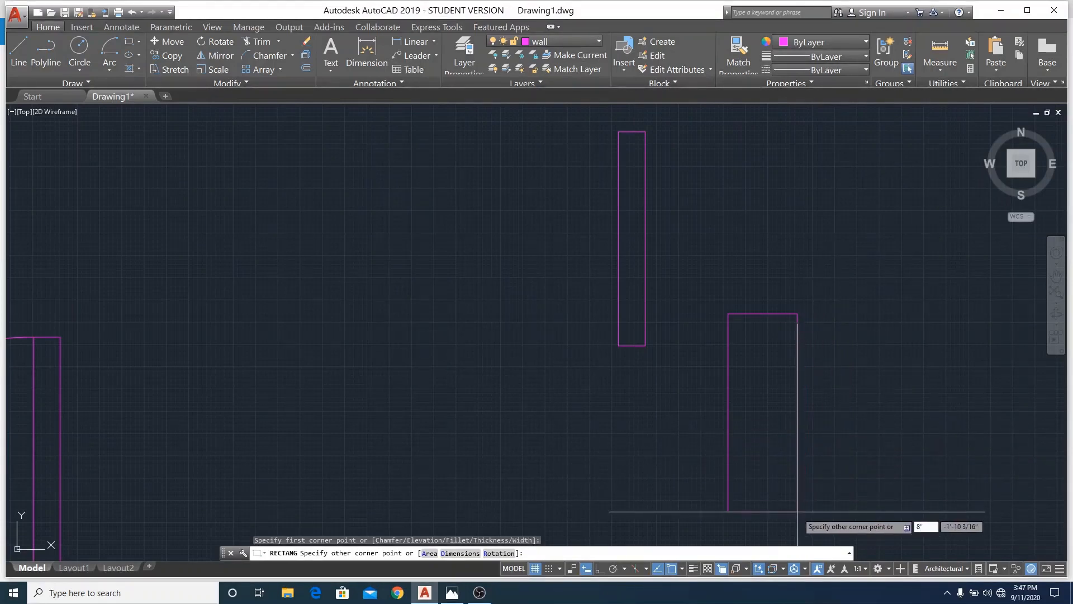
key(Tab)
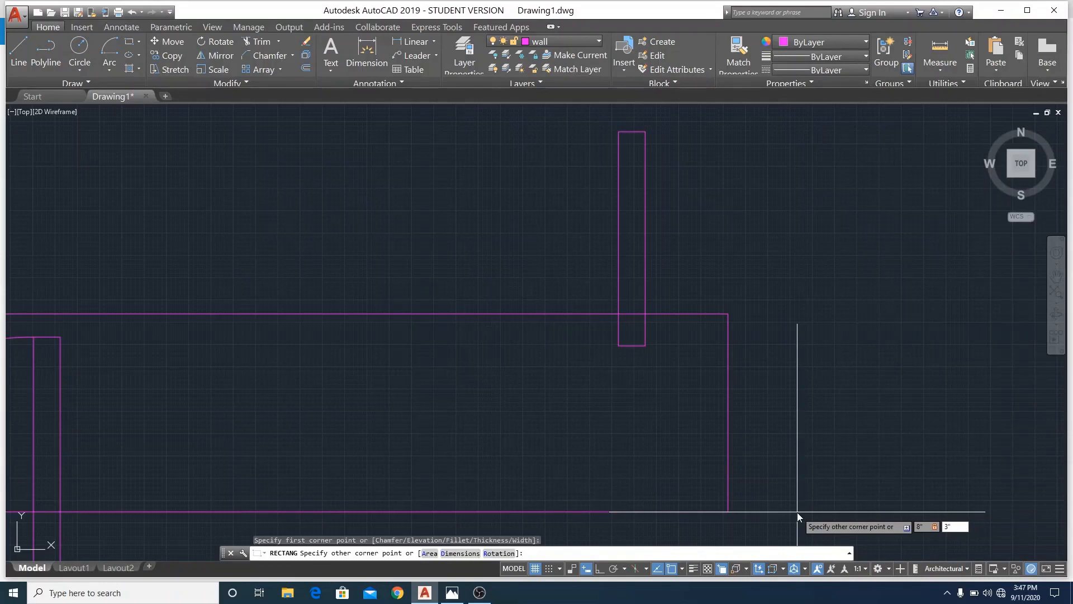
key(Return)
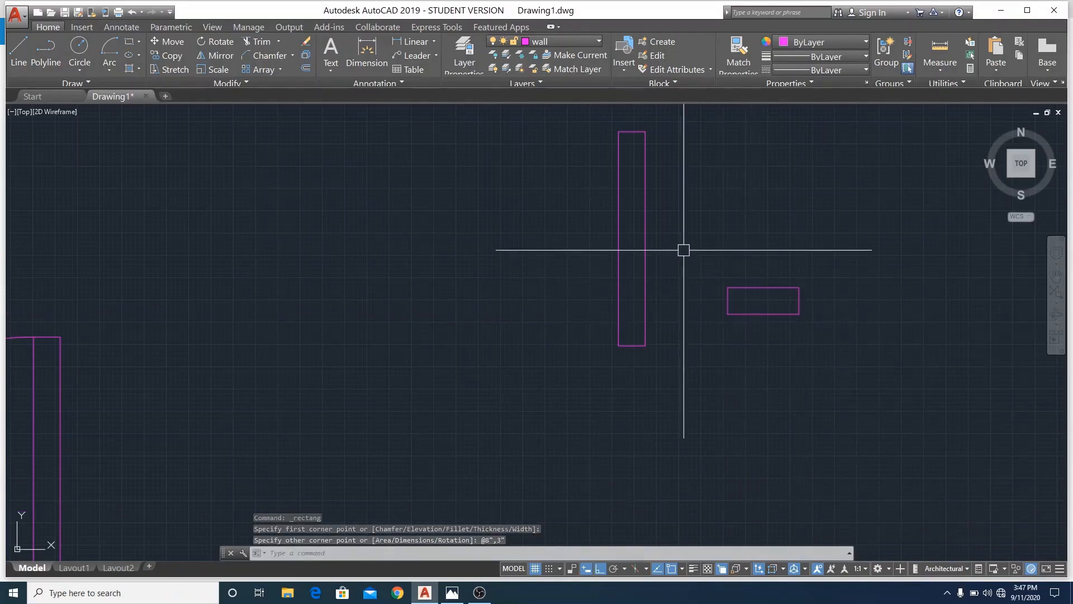
Rotate the 8" by 3" rectangle 270° about its lower-right corner so it stands upright
click(710, 249)
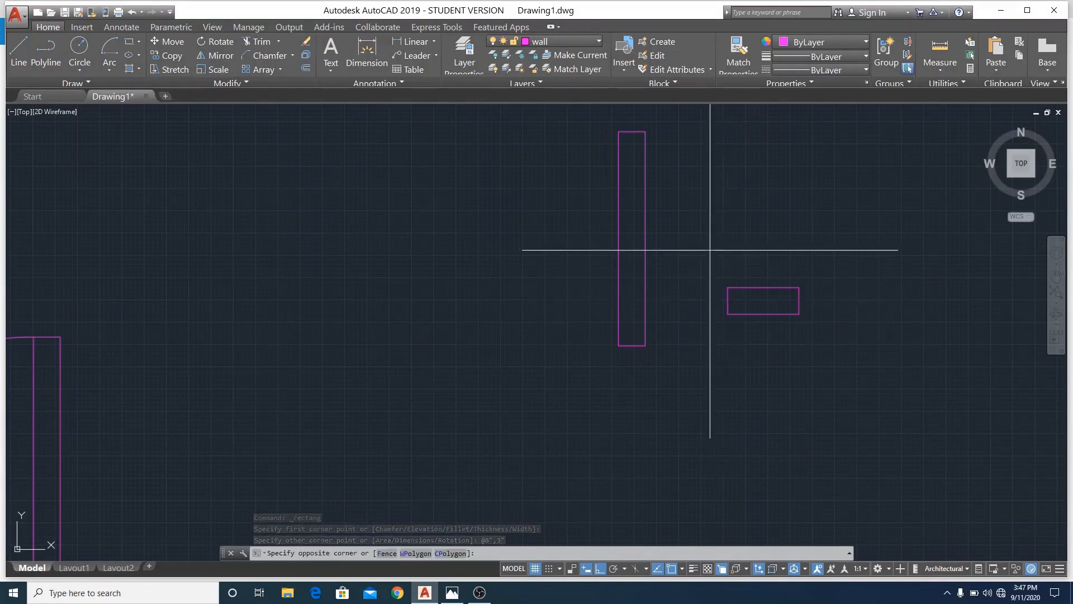
click(829, 393)
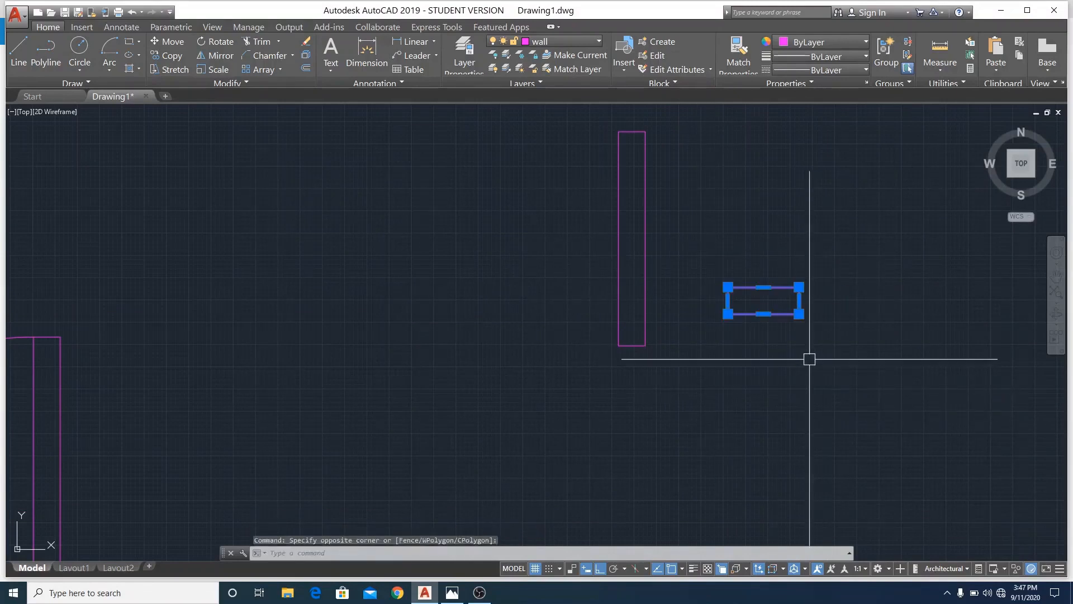
click(215, 42)
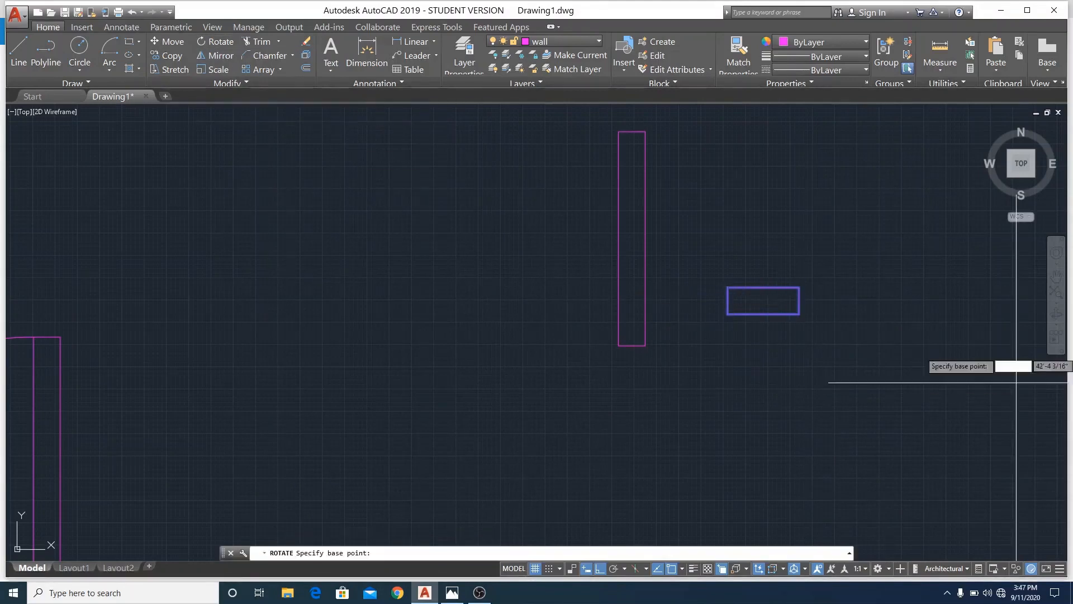
click(799, 314)
click(798, 351)
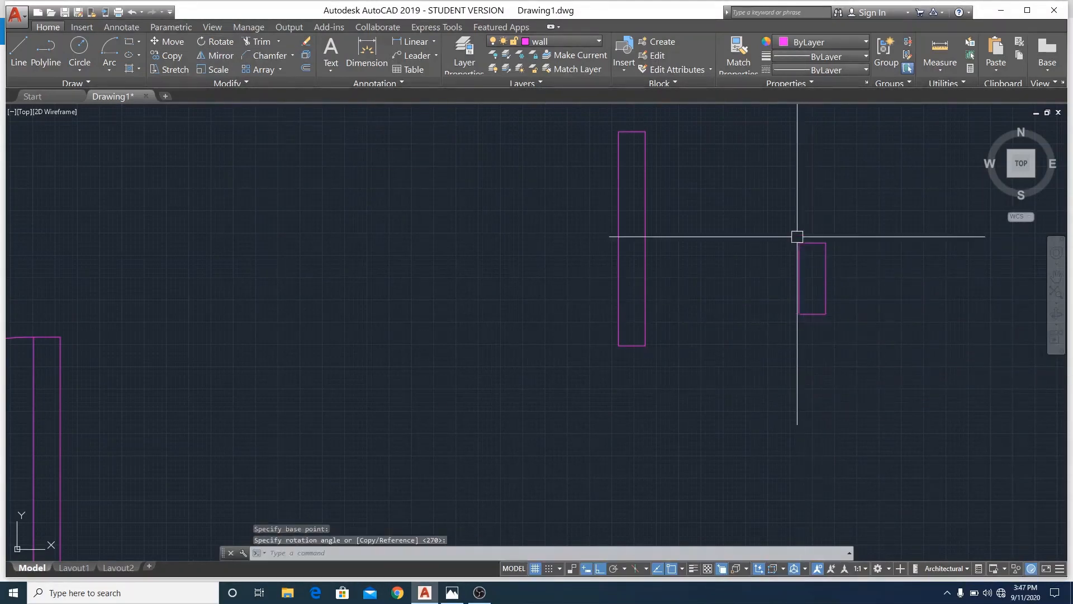
Copy the upright 8" by 3" rectangle by its upper-left corner onto the lower-right corner of the upright 2' rectangle
click(760, 223)
click(875, 422)
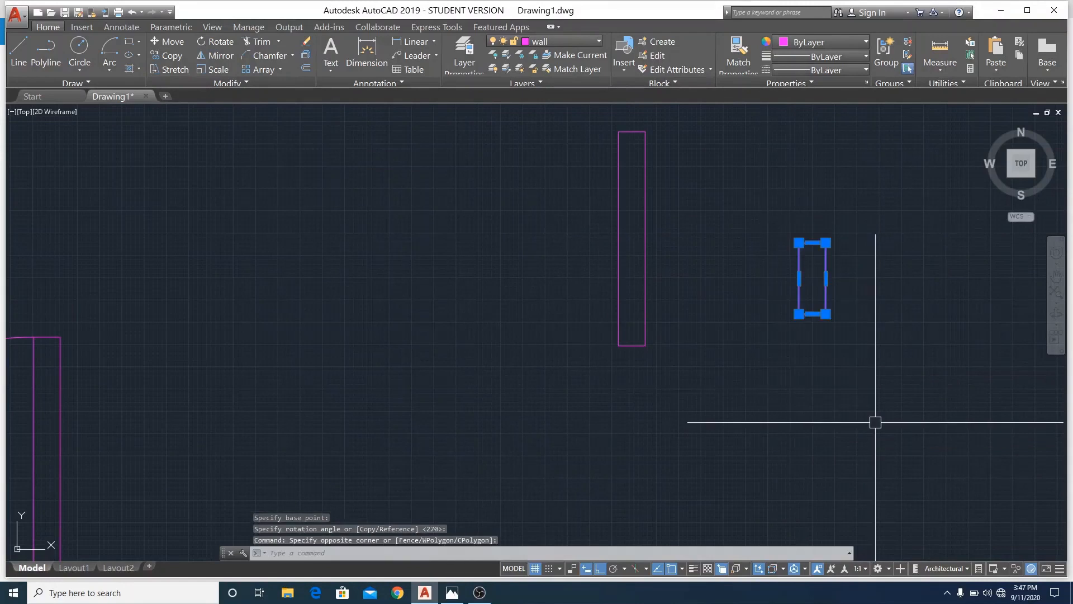
text(co)
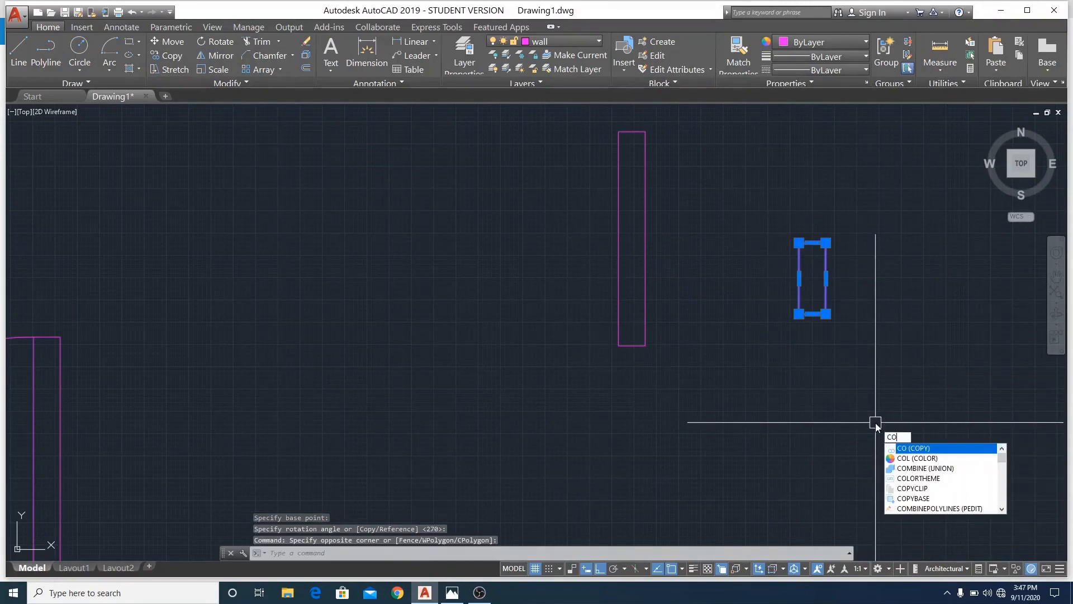
key(Return)
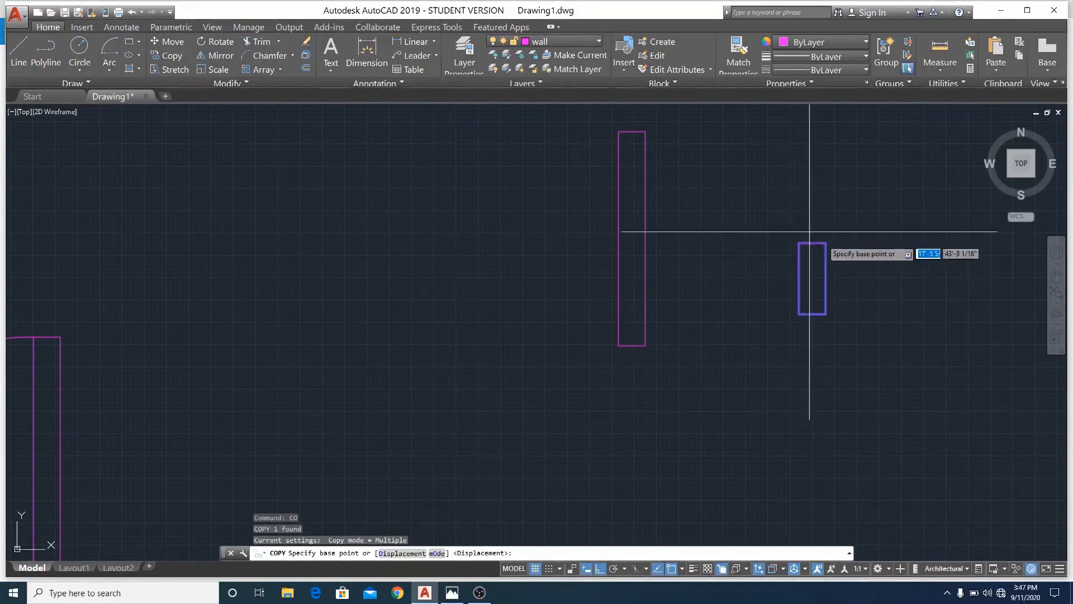
click(800, 241)
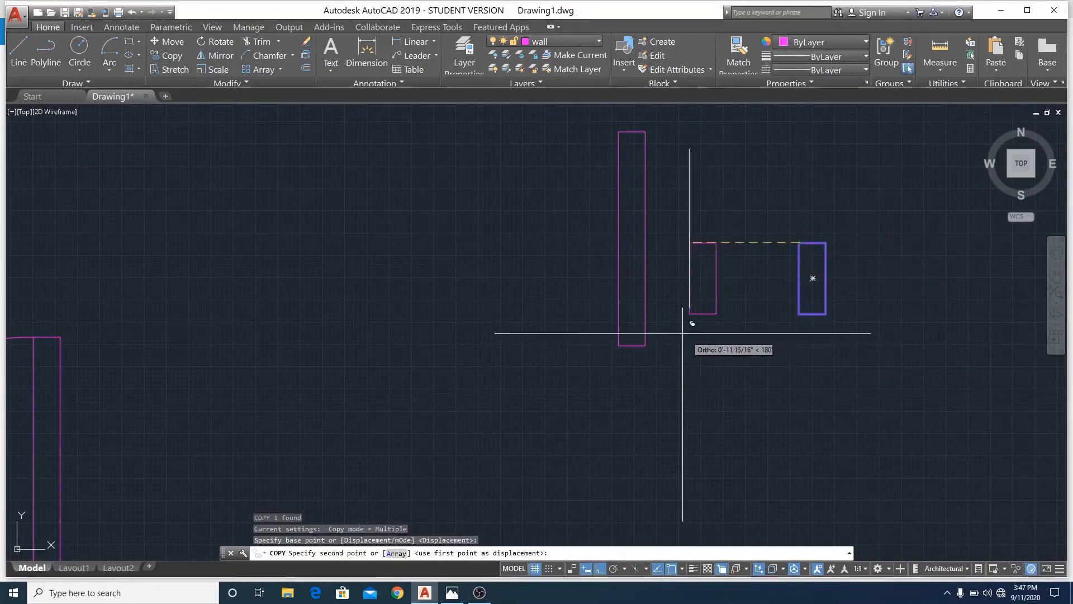
click(645, 345)
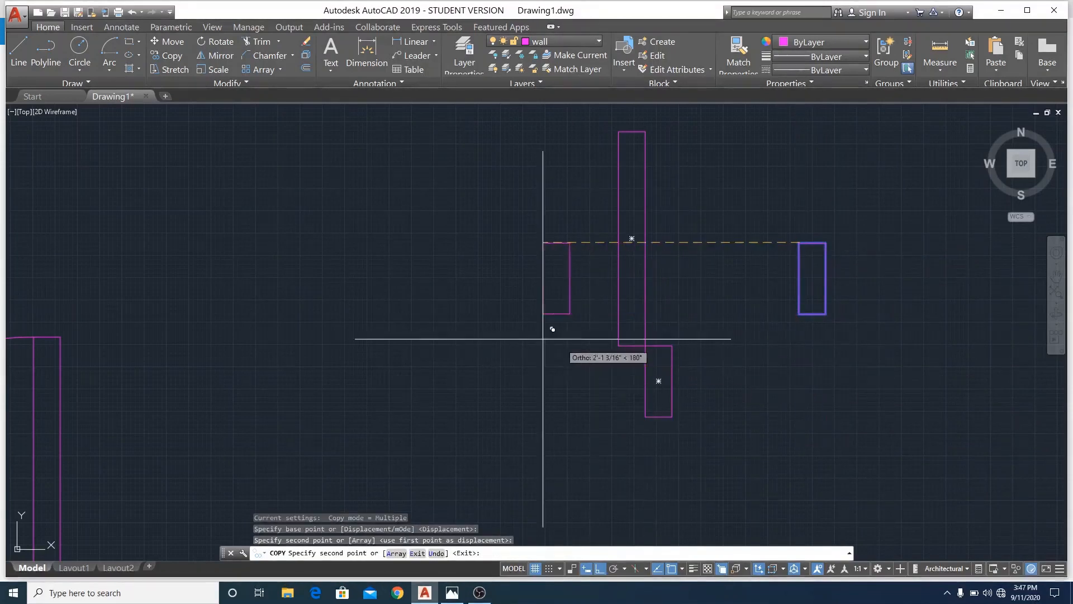
right_click(500, 305)
click(529, 326)
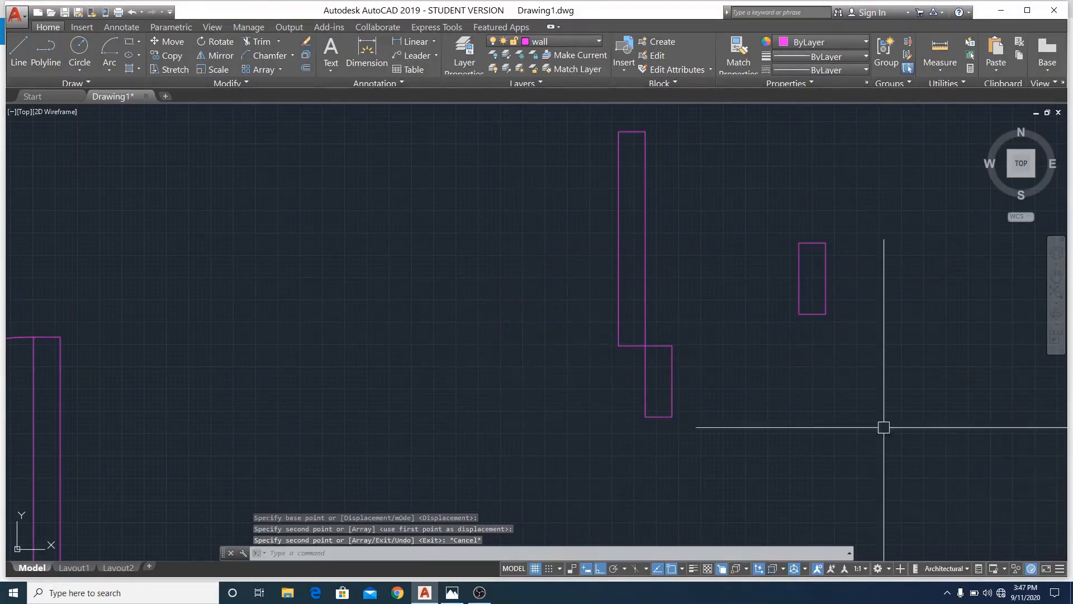
Draw the 90° door swing as a Center, Start, End arc, centred on the 2' rectangle's lower-left corner and starting at its upper-left corner
click(111, 64)
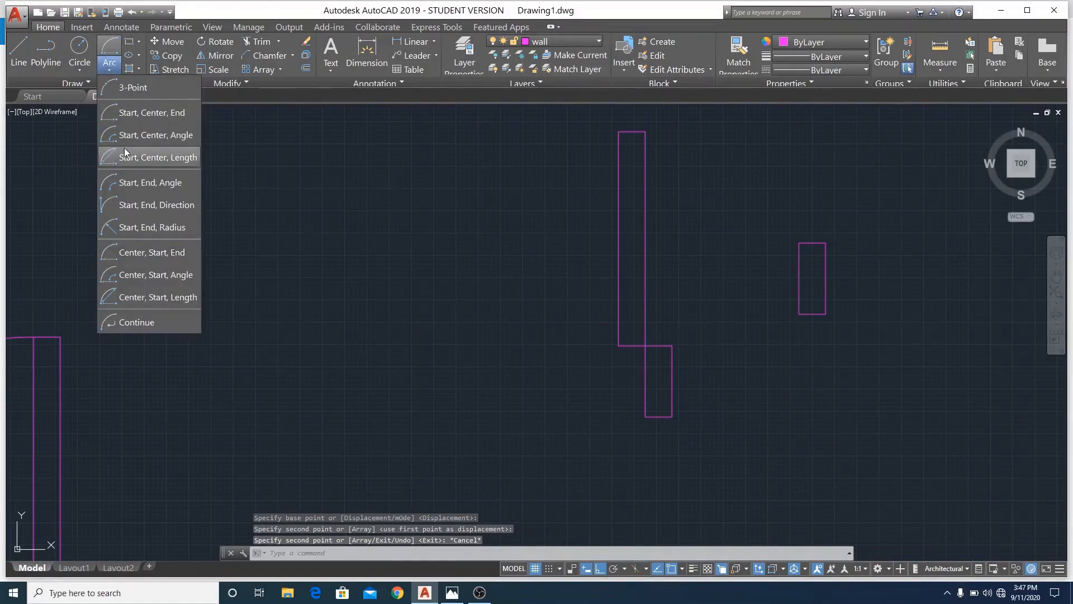
click(146, 255)
scroll(546, 372, down, 2)
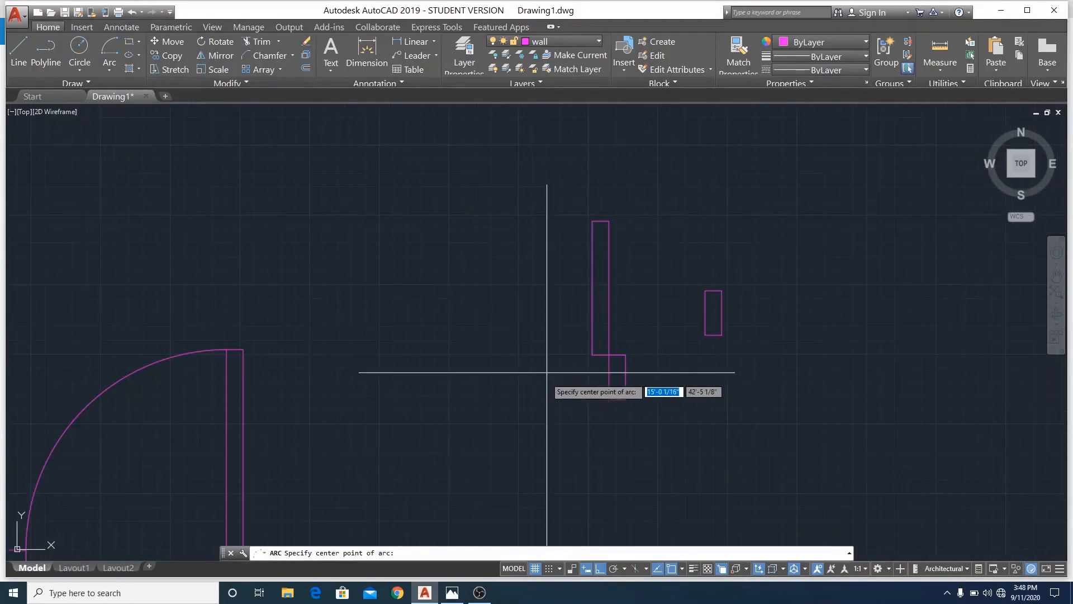
click(593, 354)
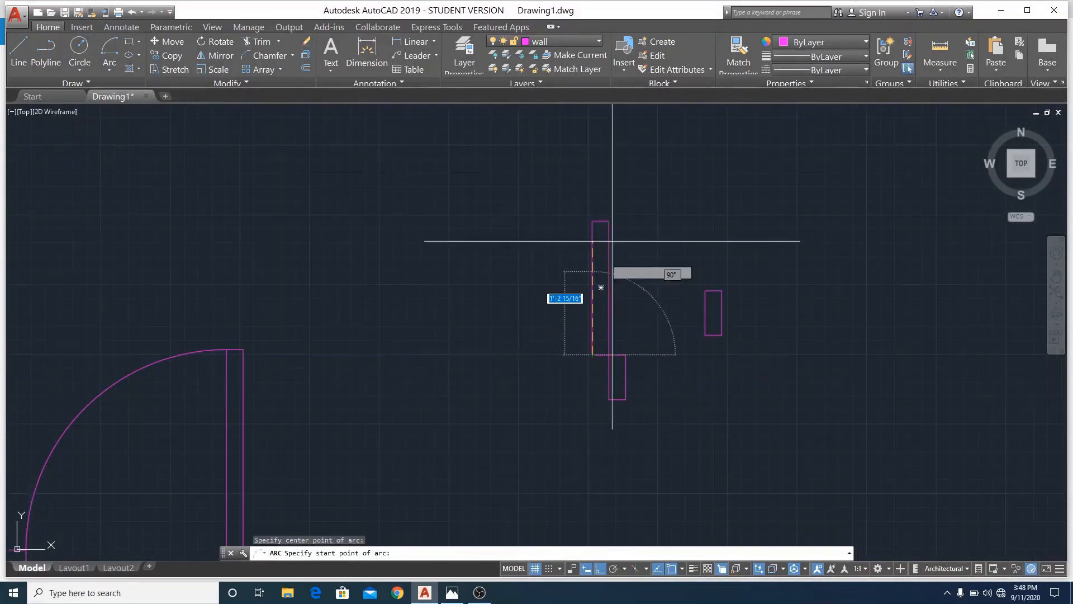
click(593, 220)
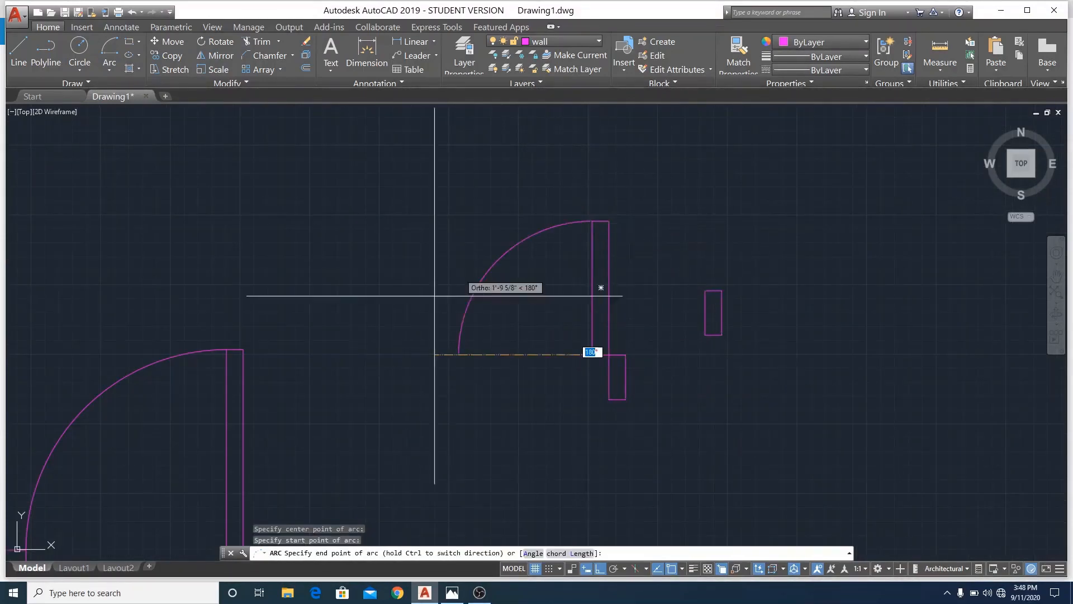
click(442, 353)
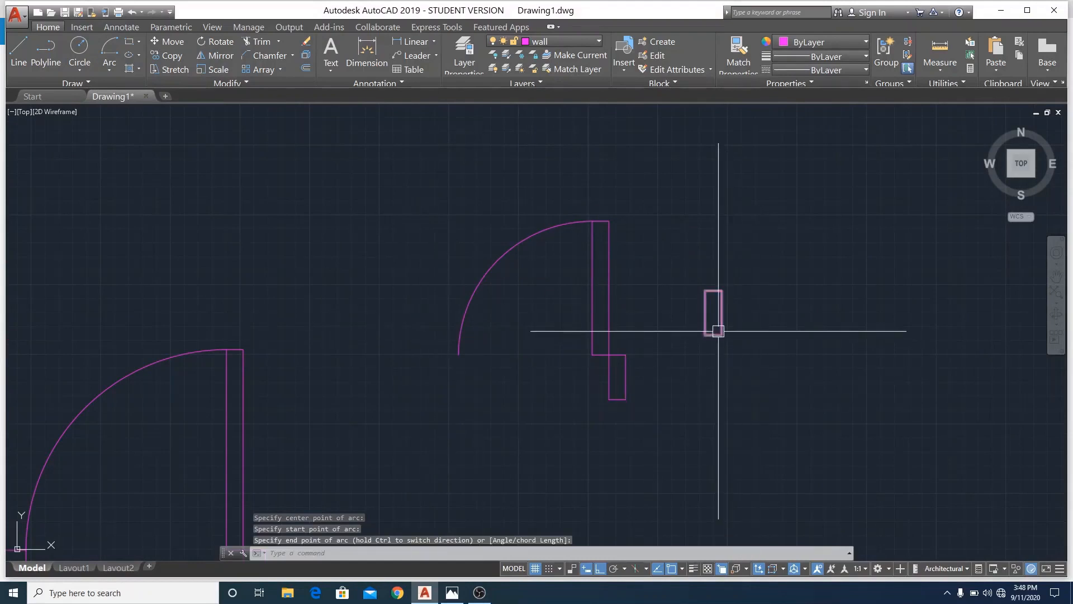
Erase the spare 8" rectangle and mirror the new door half about a vertical line through the arc's lower end, keeping the source objects
scroll(698, 352, down, 4)
text(mi)
key(Return)
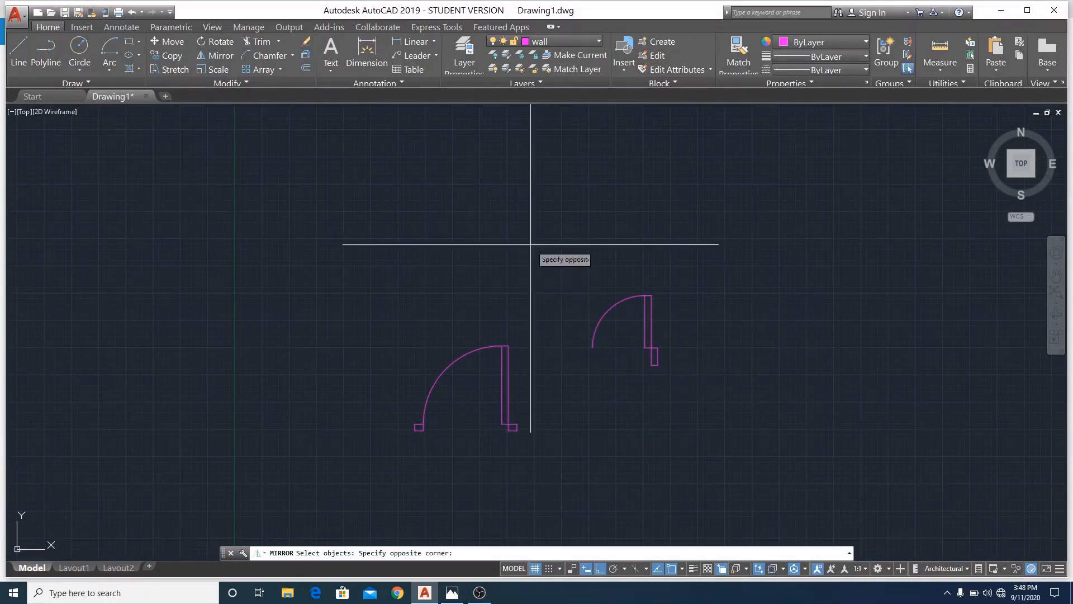
click(529, 242)
click(777, 469)
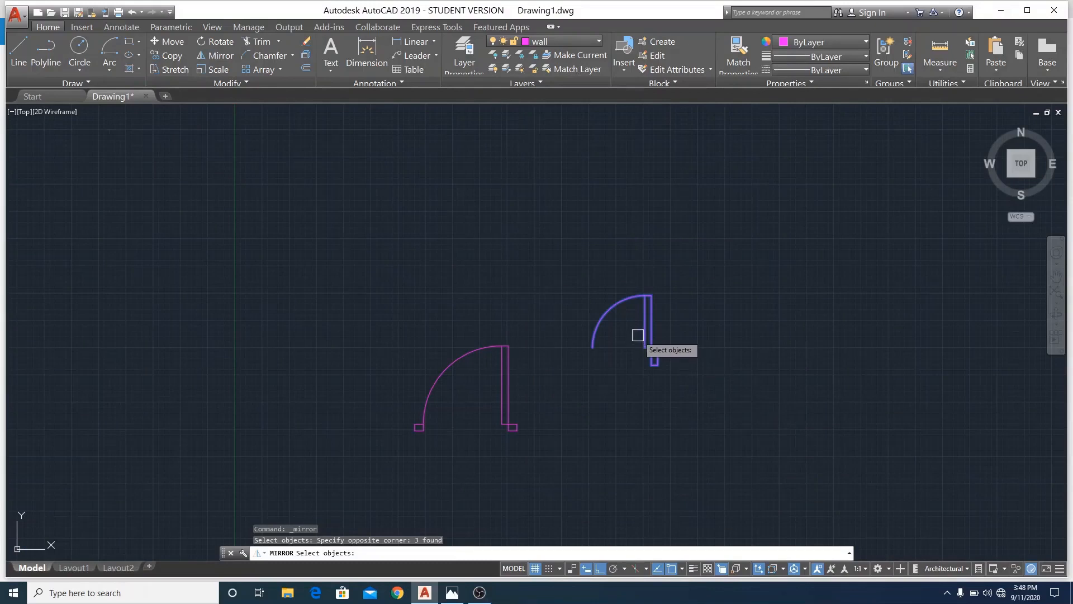
key(Return)
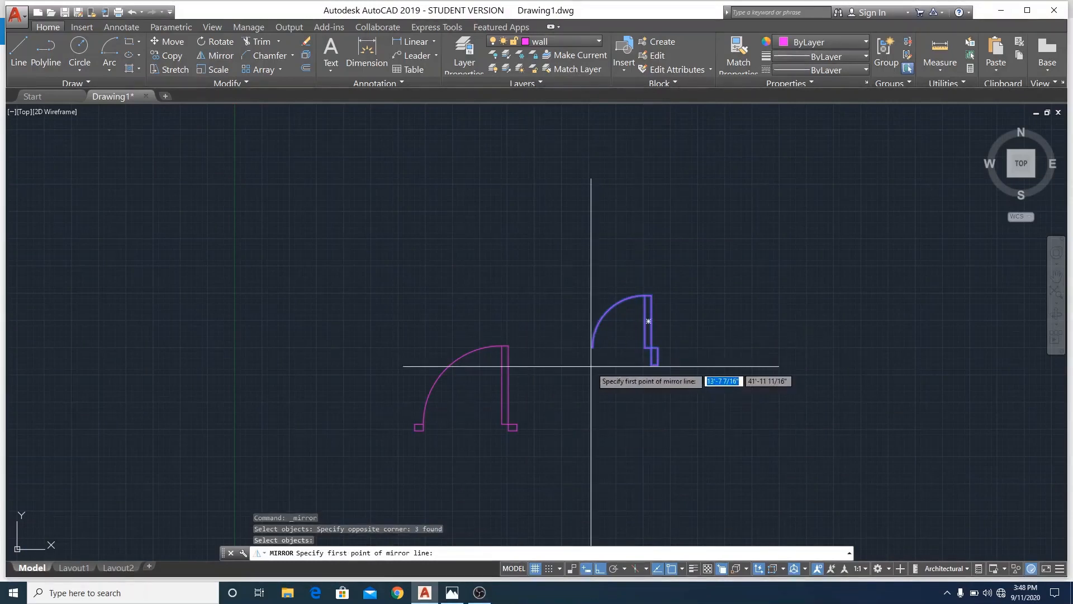
click(592, 347)
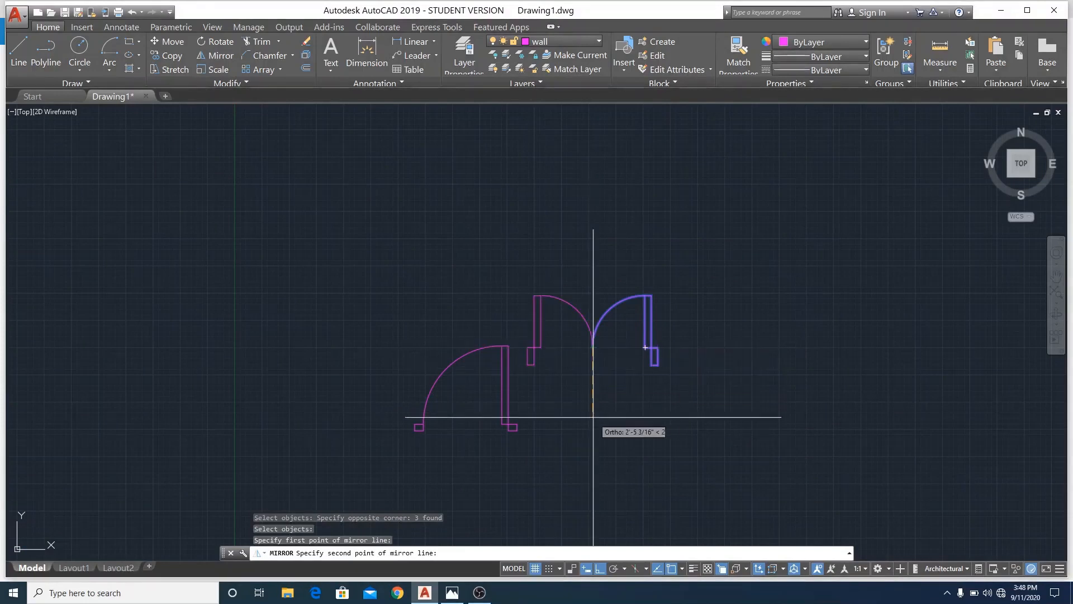
click(593, 416)
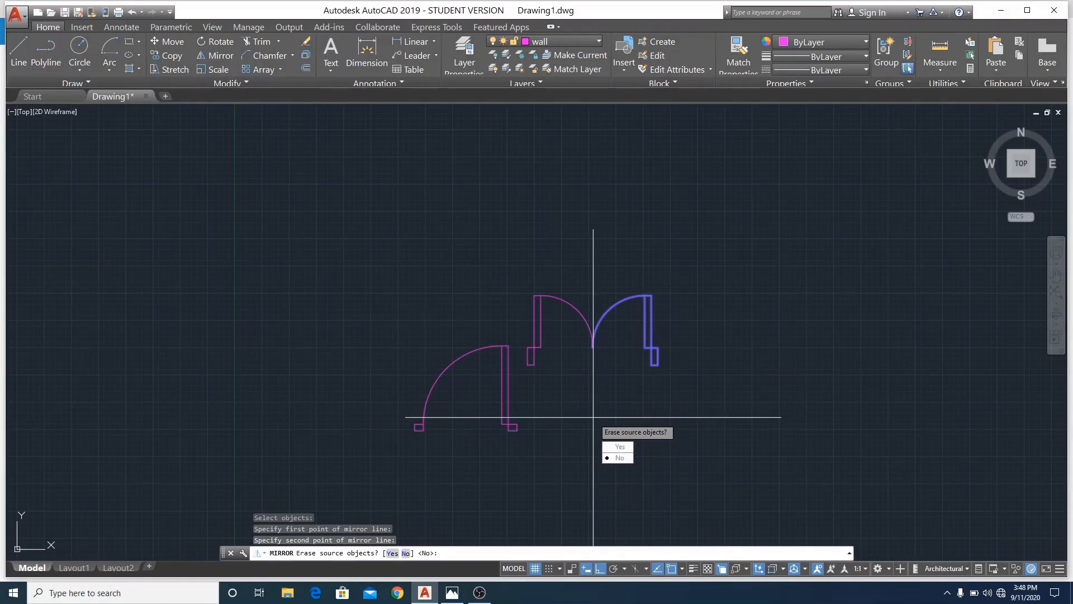
text(N)
key(Return)
scroll(584, 394, up, 4)
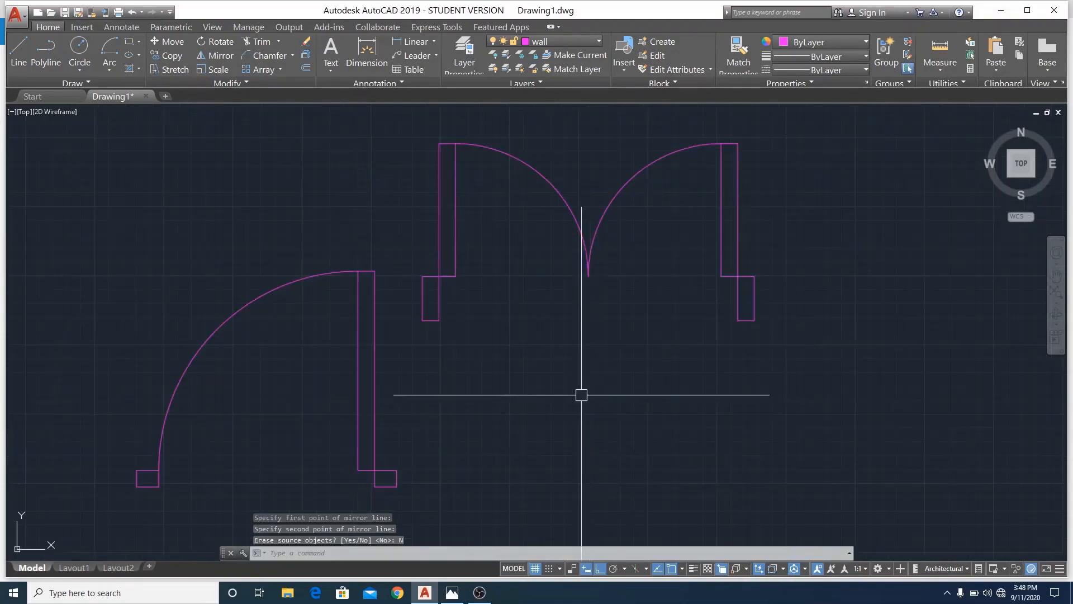
scroll(439, 391, down, 2)
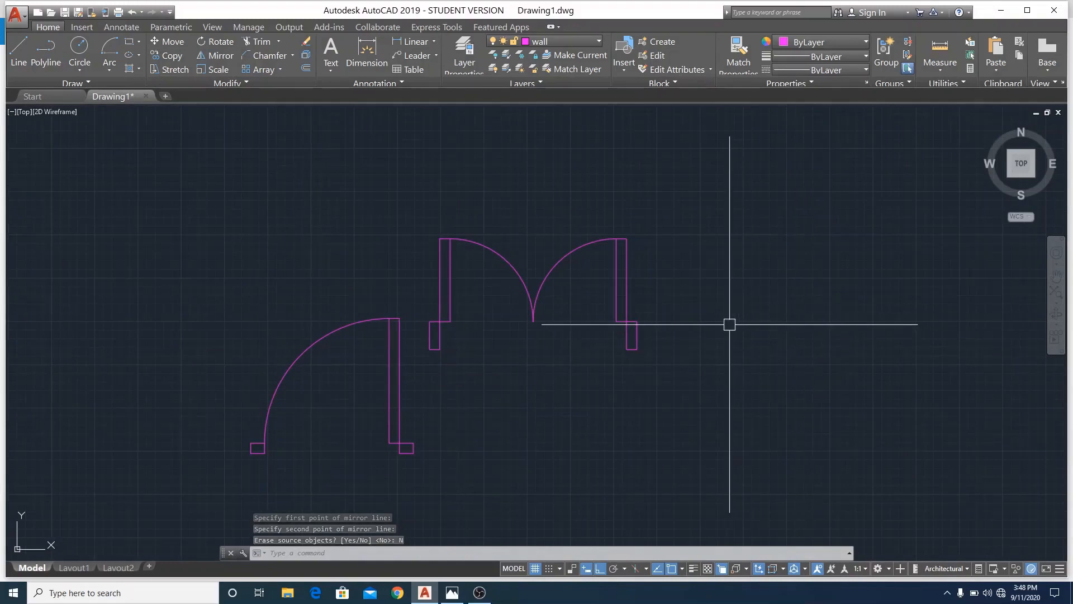
scroll(503, 385, up, 2)
scroll(488, 388, down, 5)
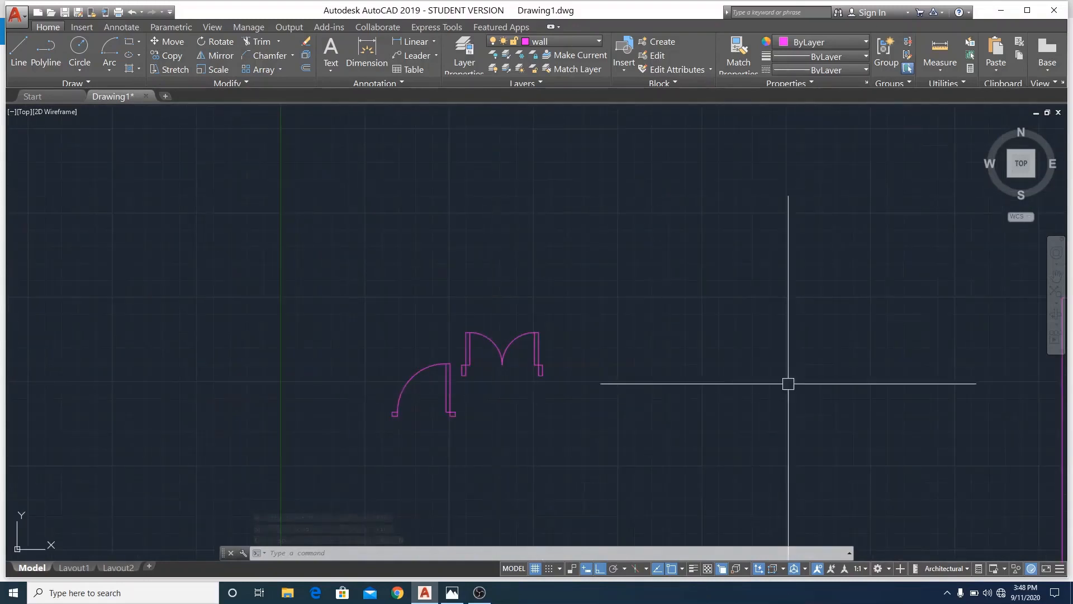
scroll(751, 382, up, 4)
scroll(751, 383, down, 2)
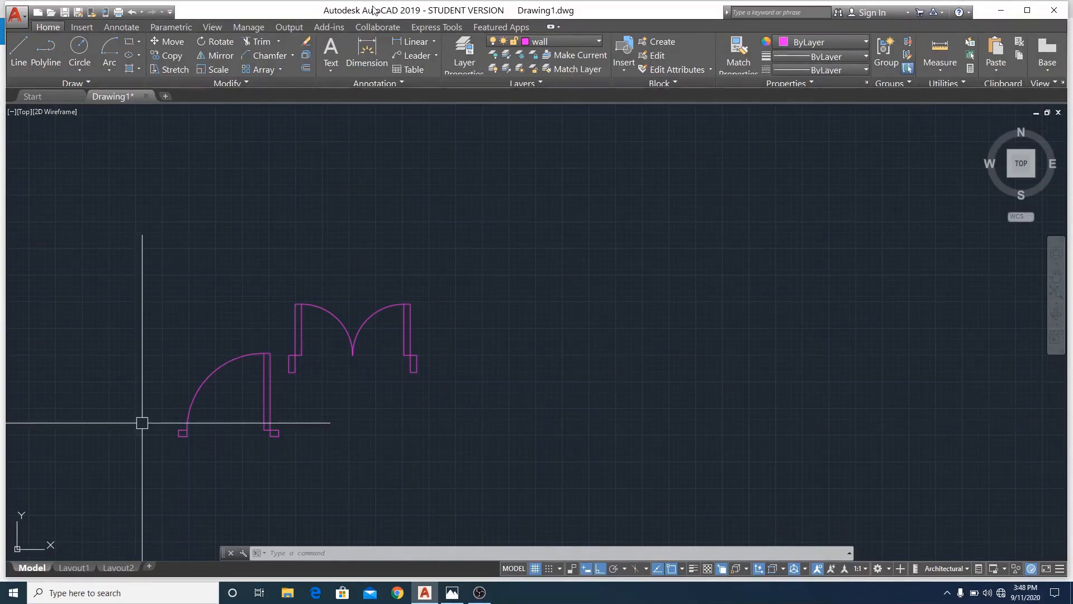
Move all objects of the single and double door symbols to the door layer and clear the selection
click(152, 226)
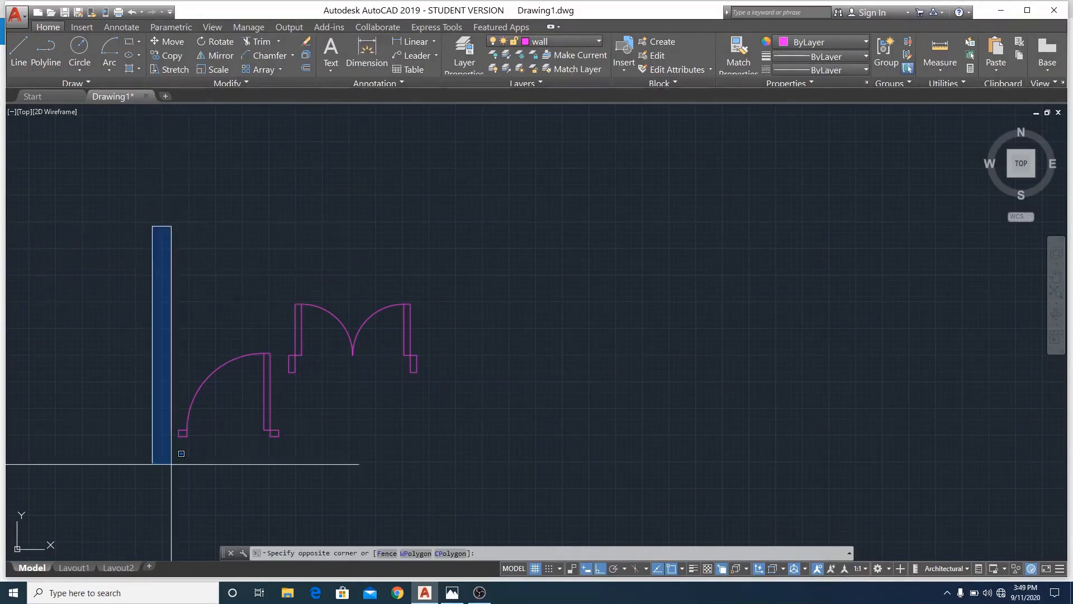
click(482, 468)
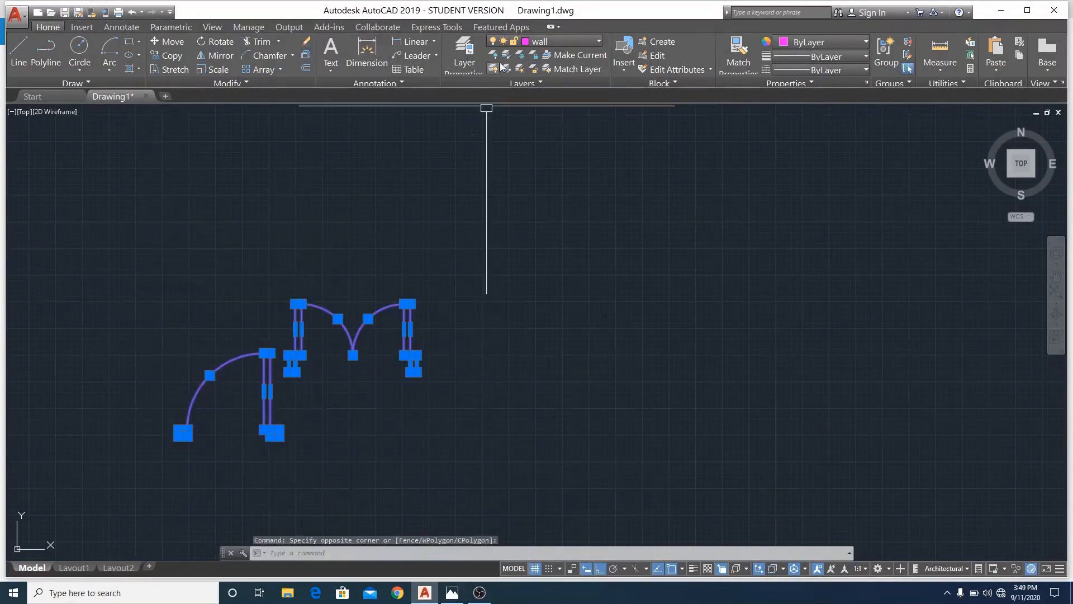
click(598, 42)
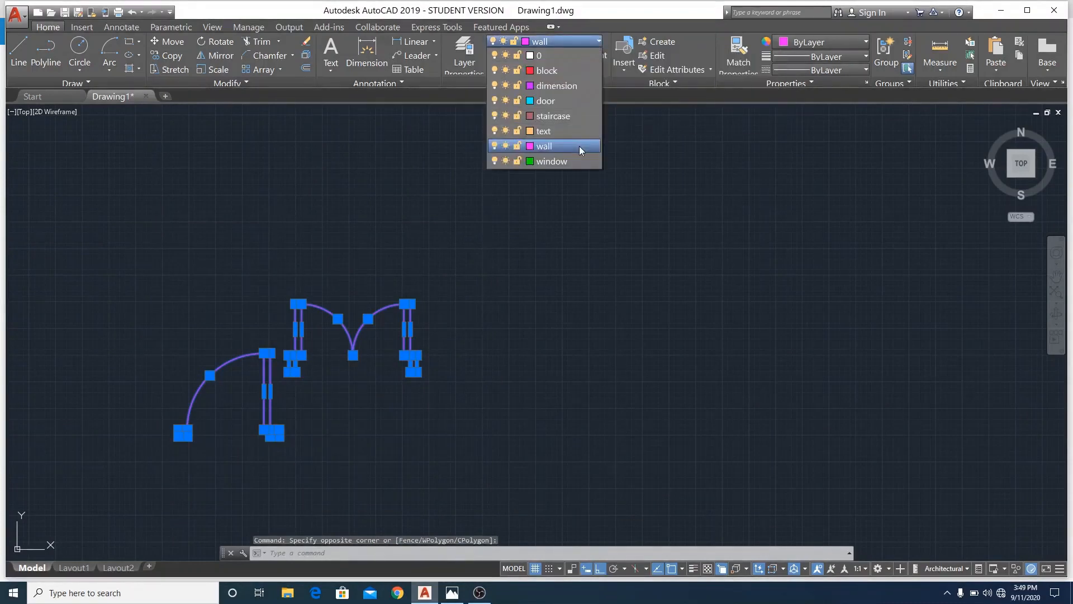
click(567, 102)
click(515, 290)
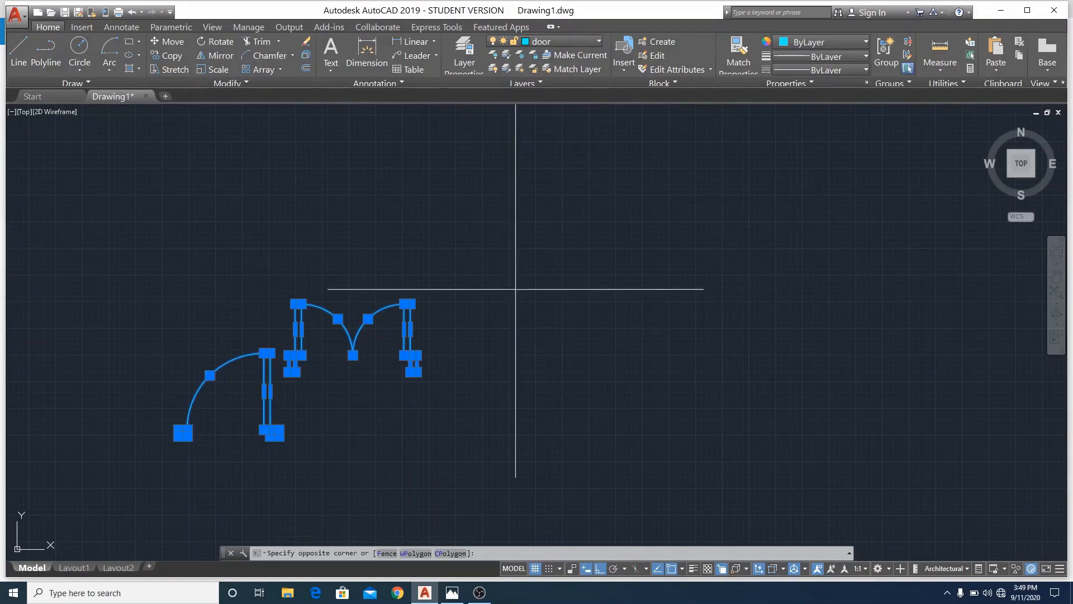
click(602, 250)
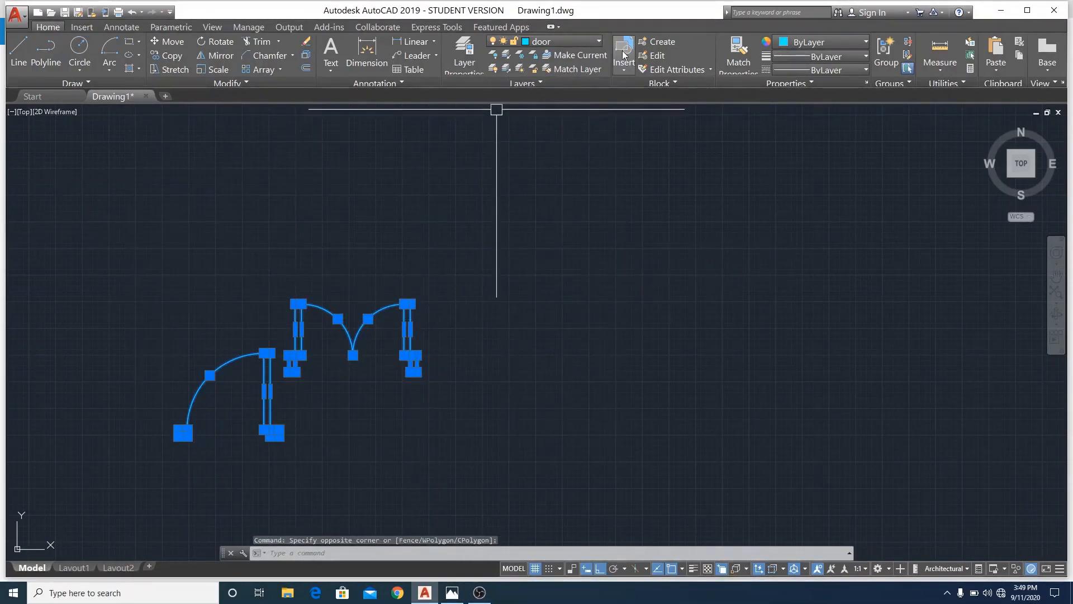
click(596, 41)
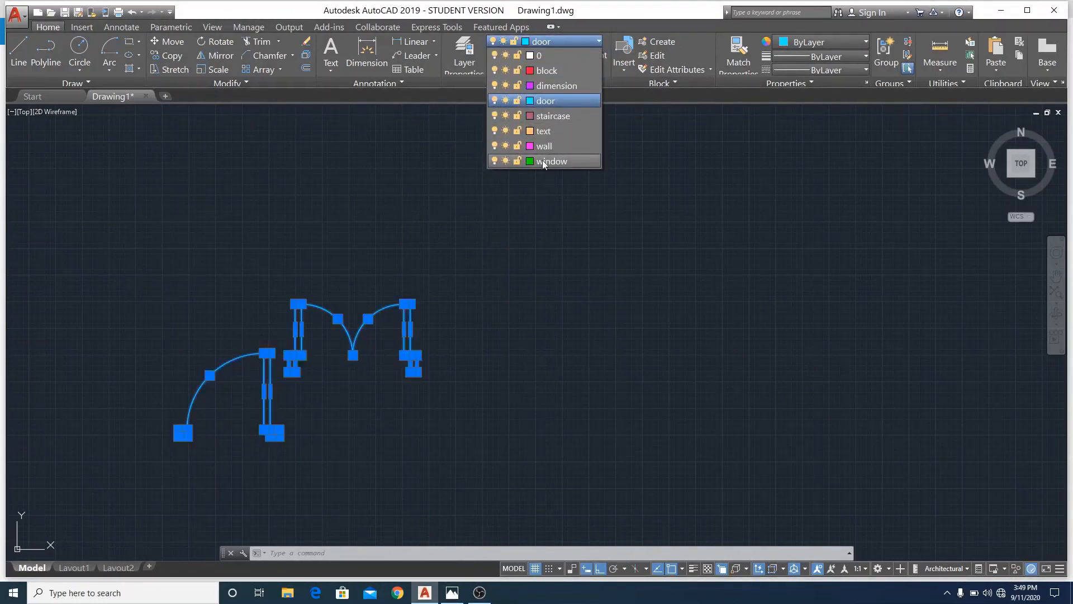
click(352, 189)
key(Escape)
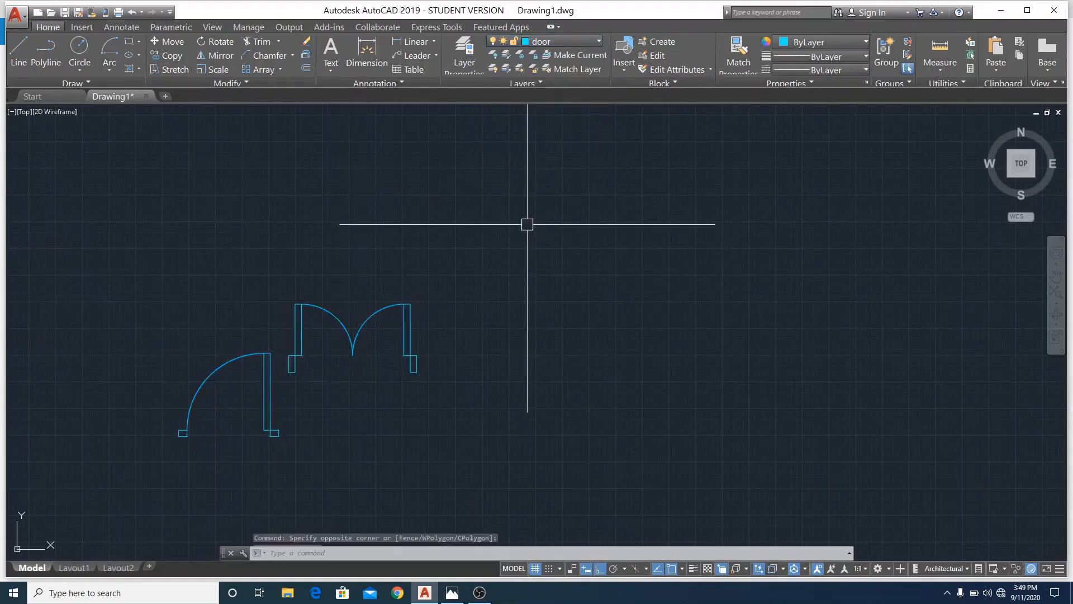
key(Escape)
Make the window layer current and set its layer colour to yellow
click(593, 41)
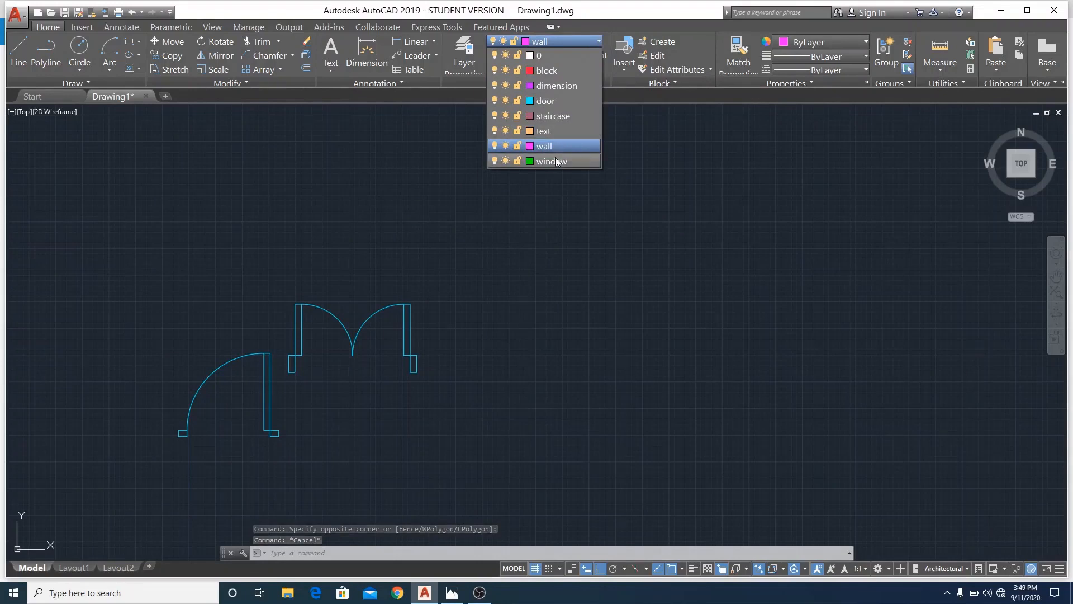
click(552, 161)
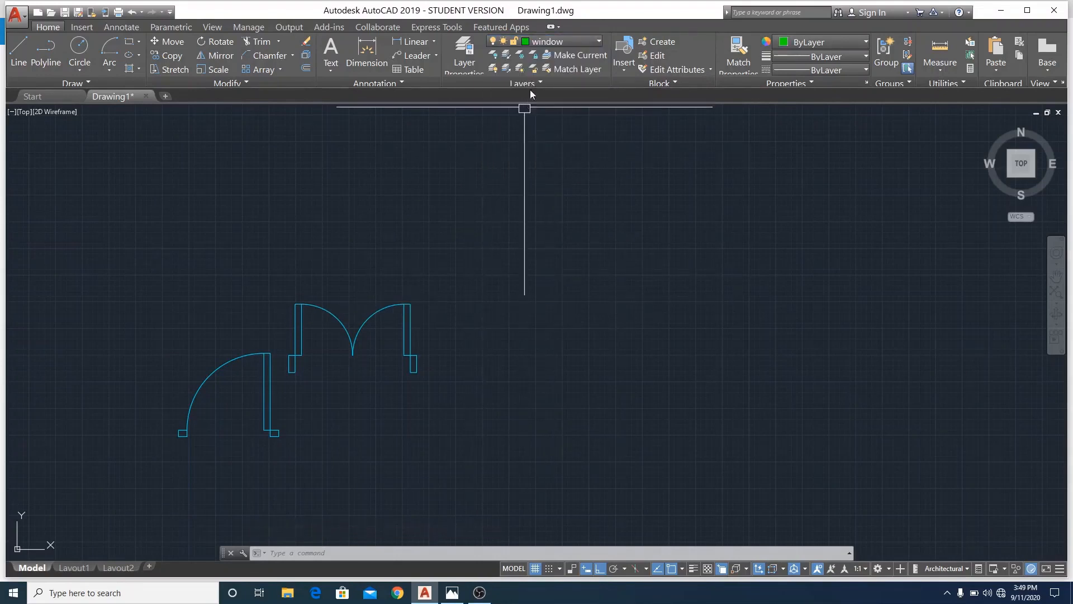
click(599, 42)
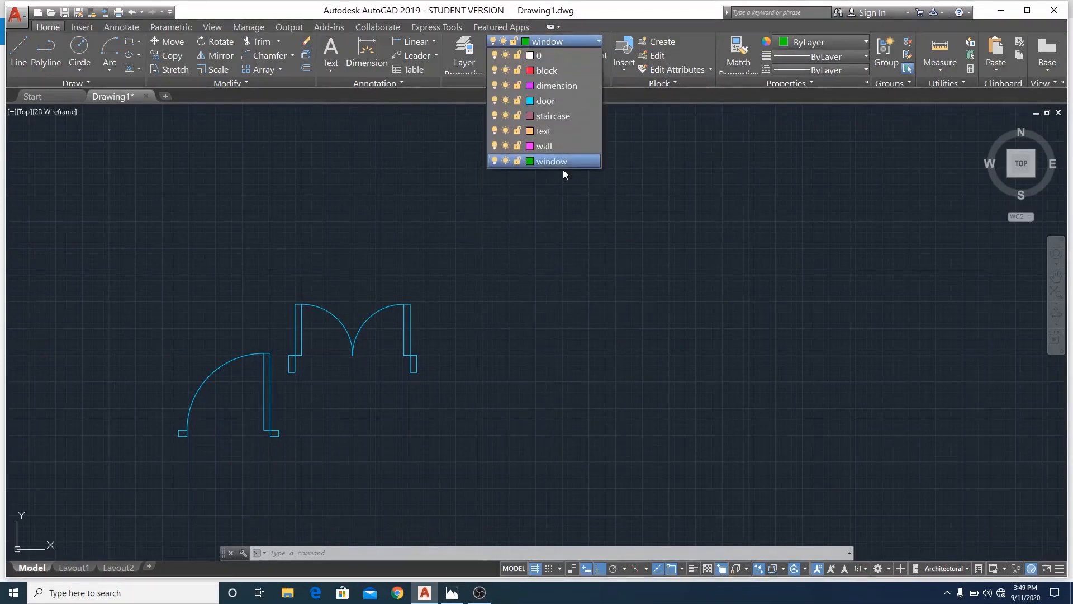
click(529, 161)
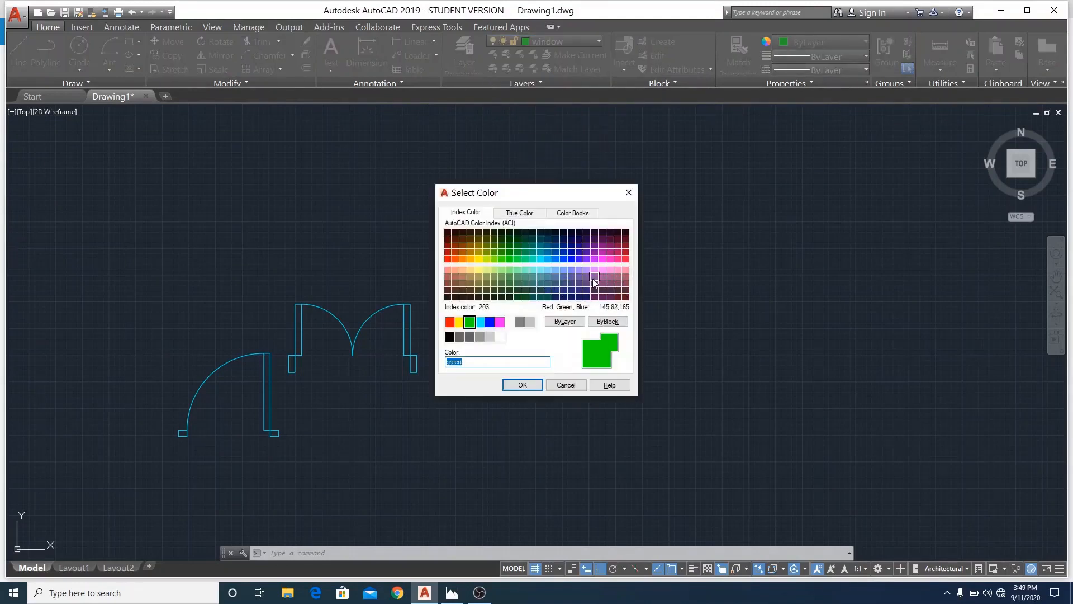
click(528, 281)
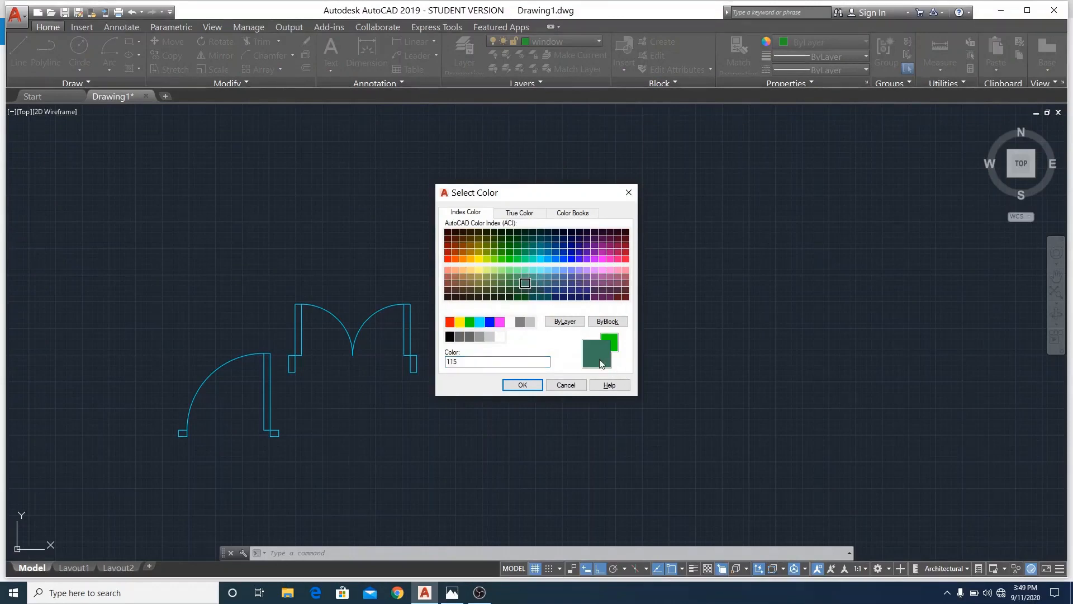
click(460, 323)
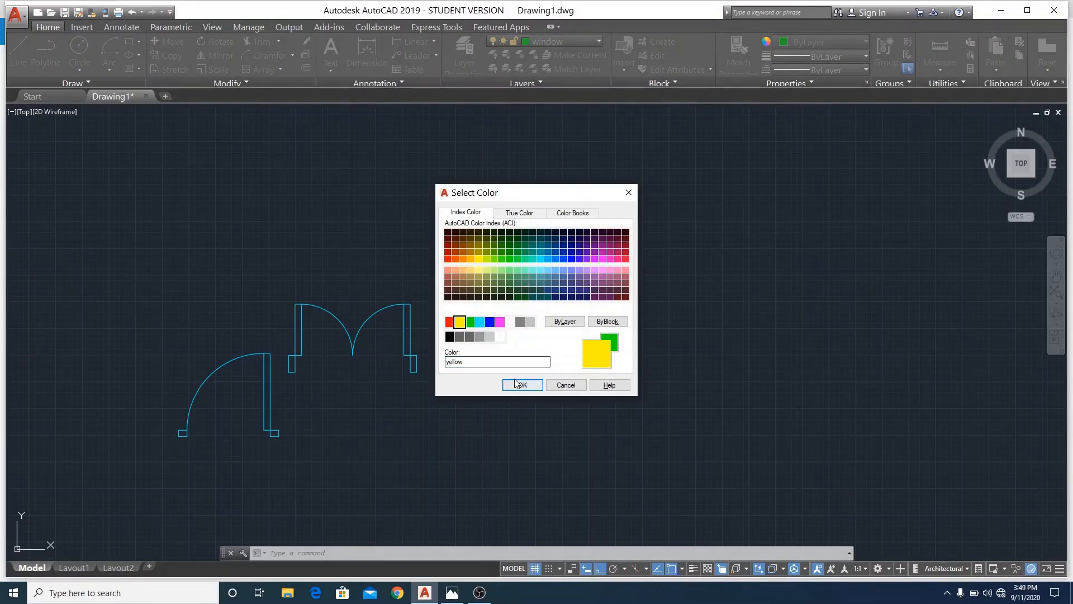
click(522, 386)
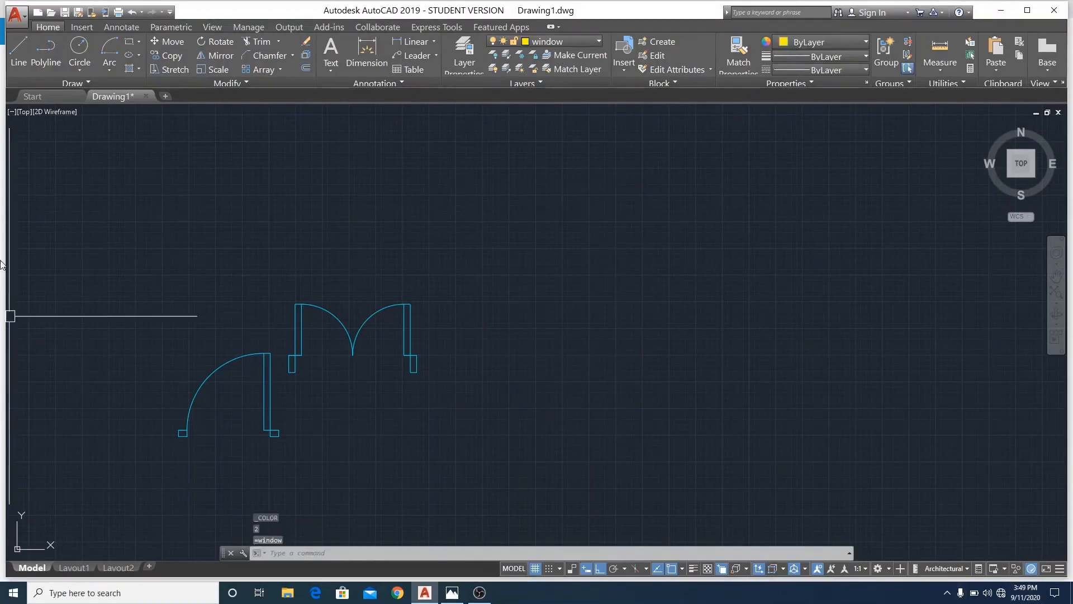
Draw a 5' by 8" rectangle on the window layer, above and to the right of the double door symbol
click(129, 42)
click(520, 226)
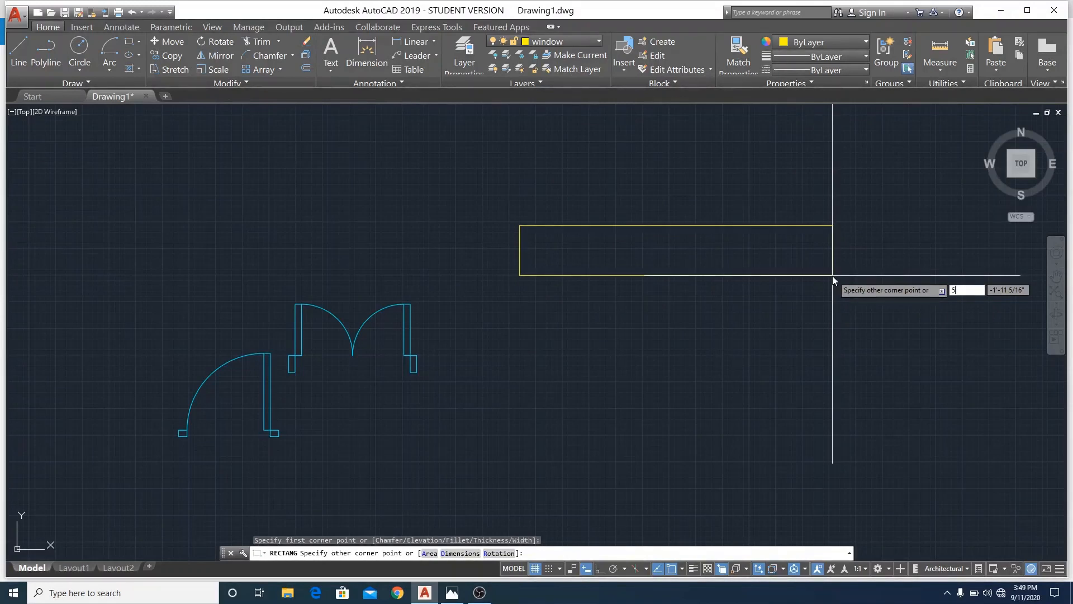
text(')
key(Tab)
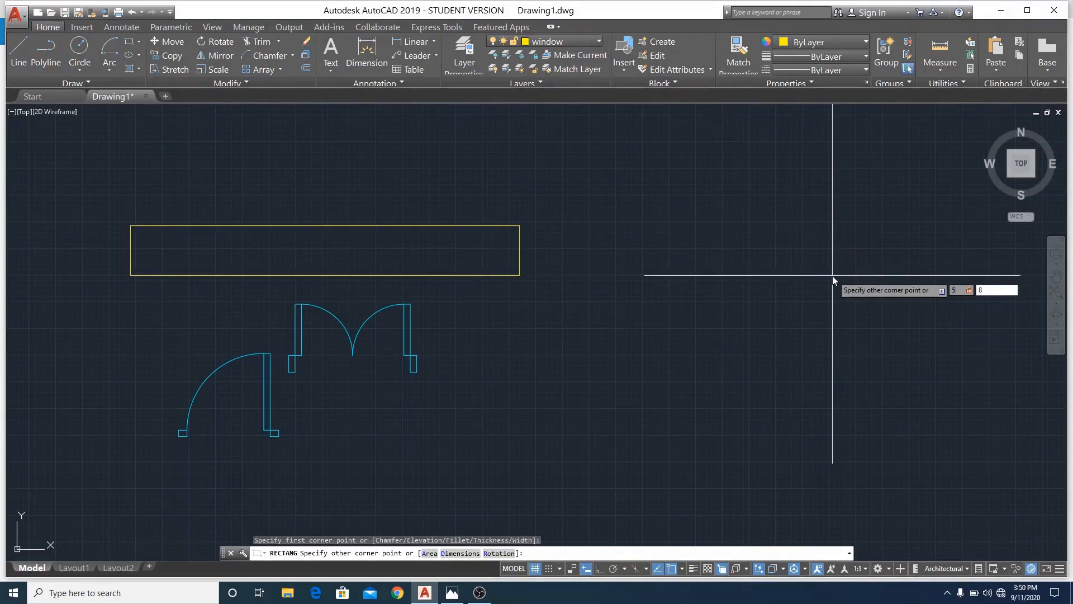
text(8")
key(Return)
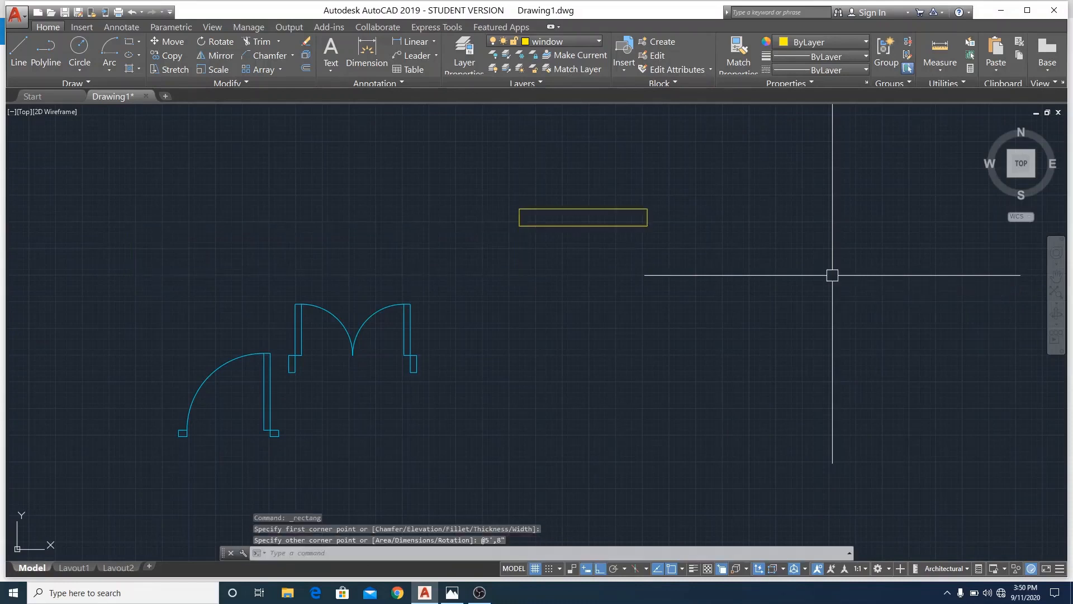
Select the whole 5' by 8" window rectangle and explode it into separate lines
scroll(556, 207, up, 5)
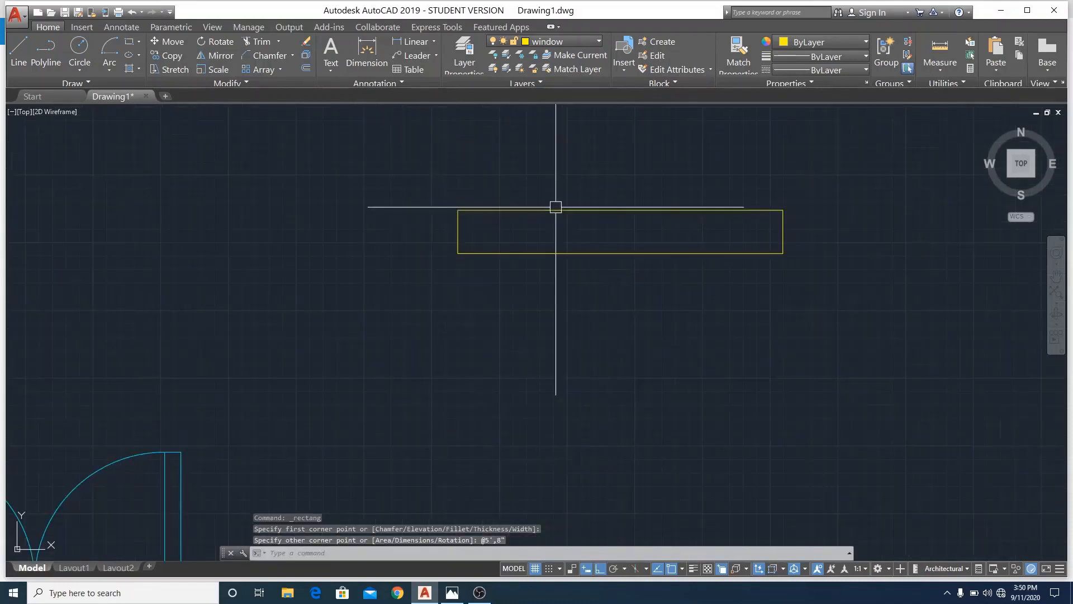
click(402, 168)
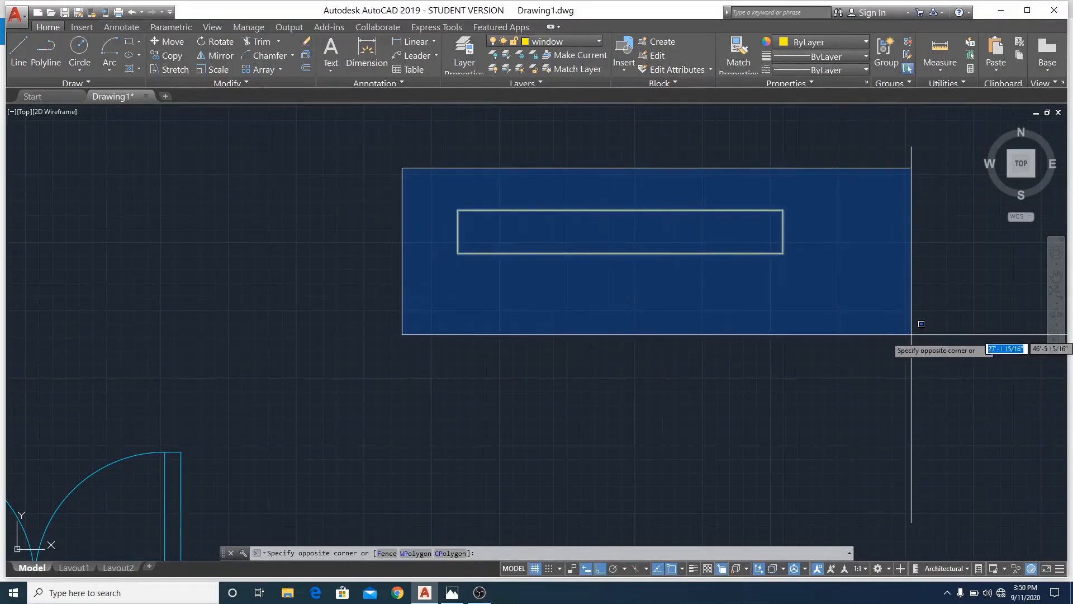
click(868, 318)
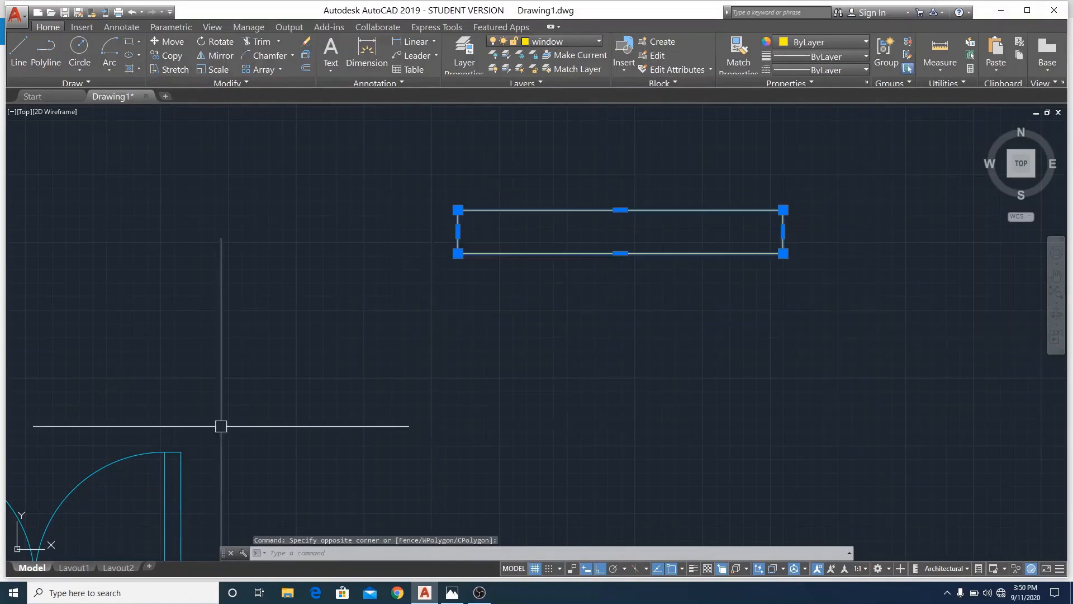
click(305, 56)
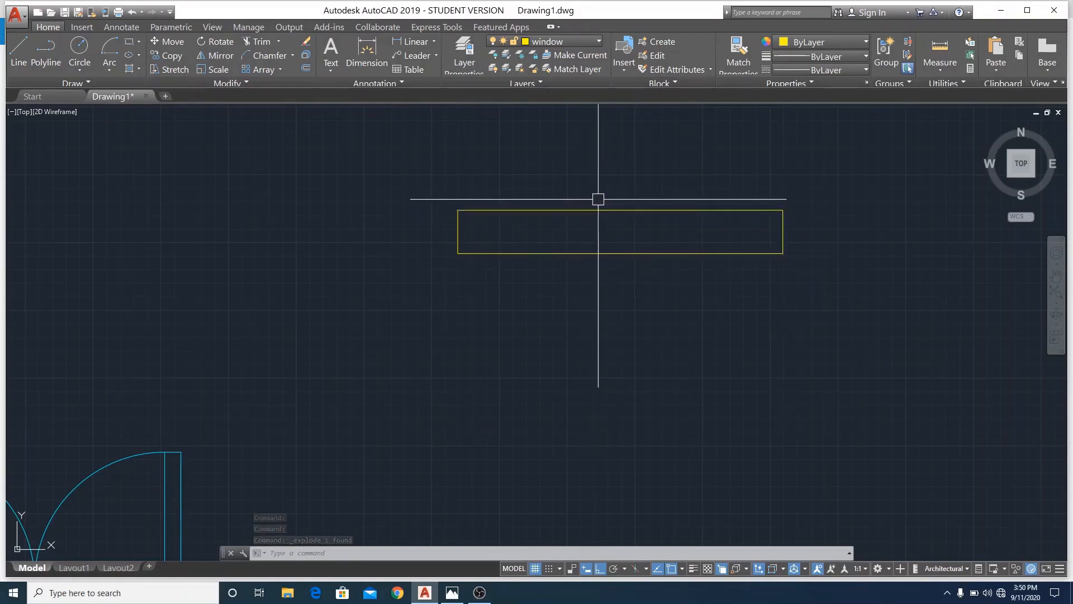
Offset the window rectangle's upper and lower long edges inward by 1"
click(305, 68)
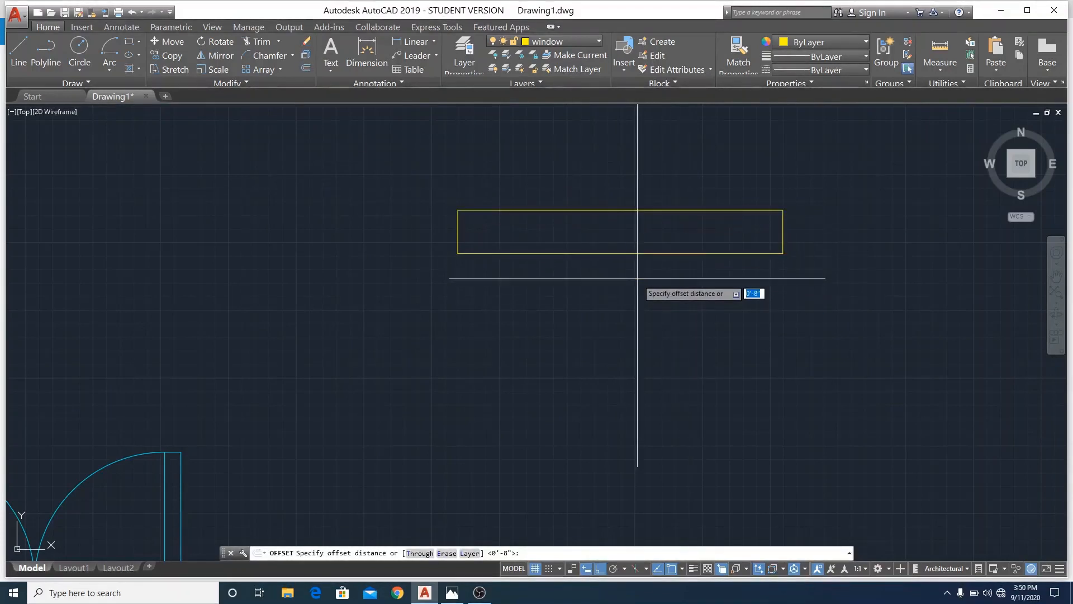
text(1")
key(Return)
click(621, 210)
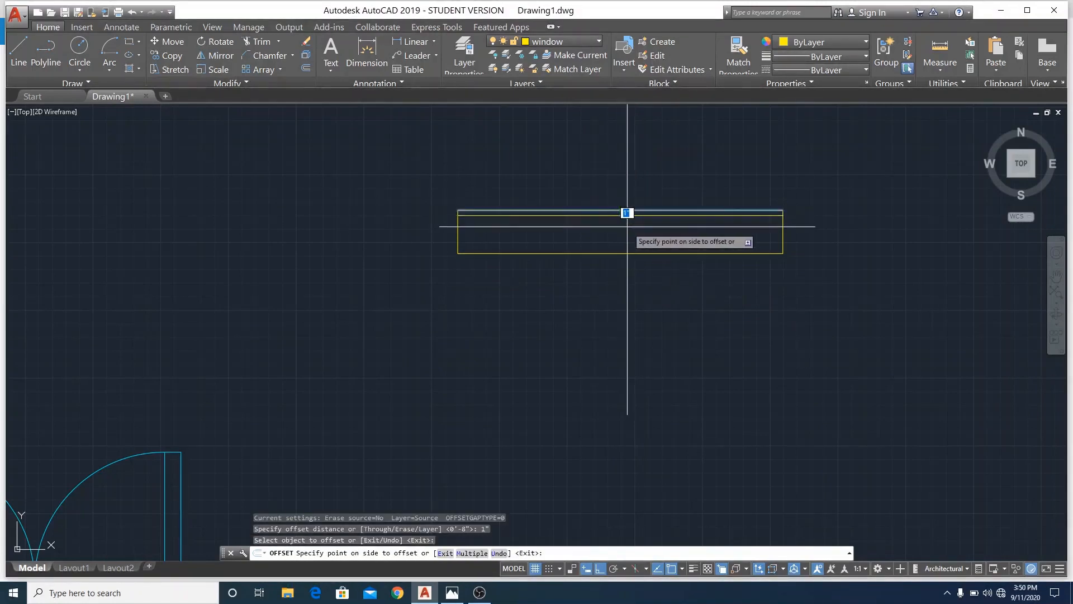
click(627, 226)
click(627, 253)
click(628, 233)
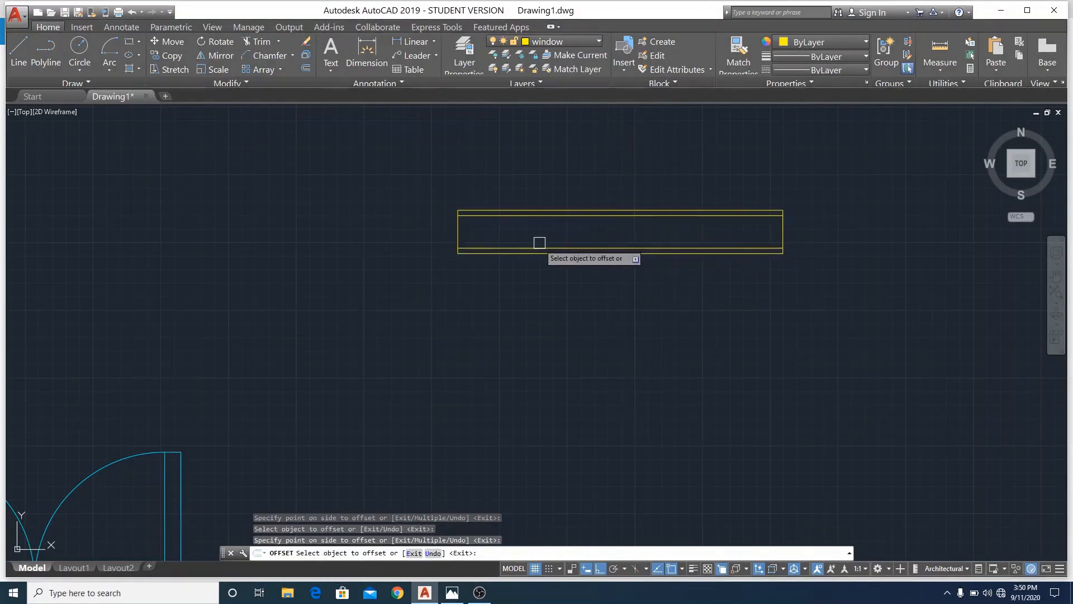
Try offsetting the window's right short edge inward by 1", end the offset and erase the extra line
click(784, 230)
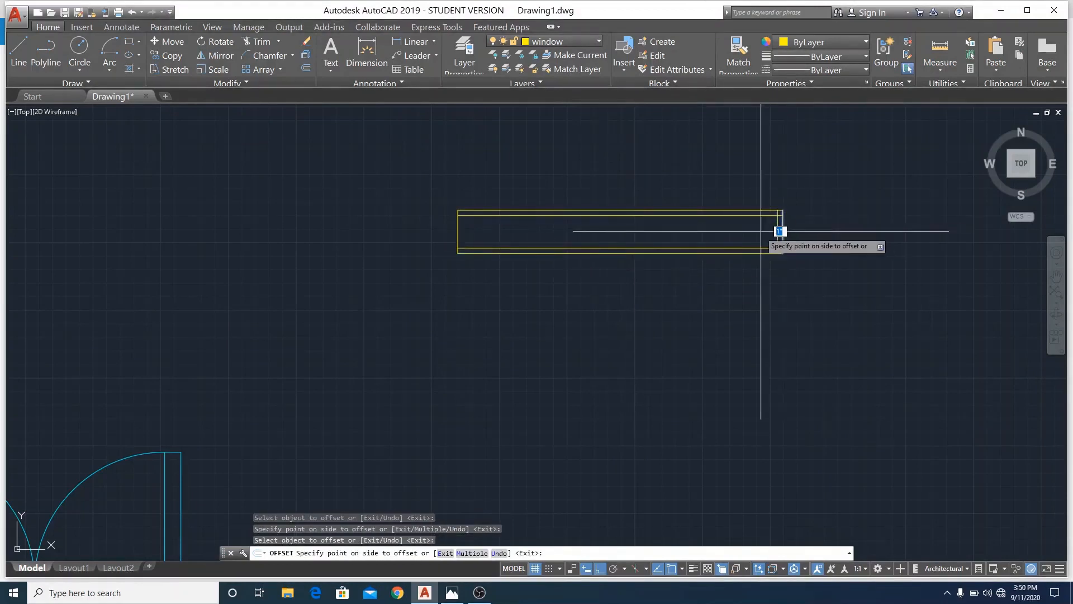
click(620, 210)
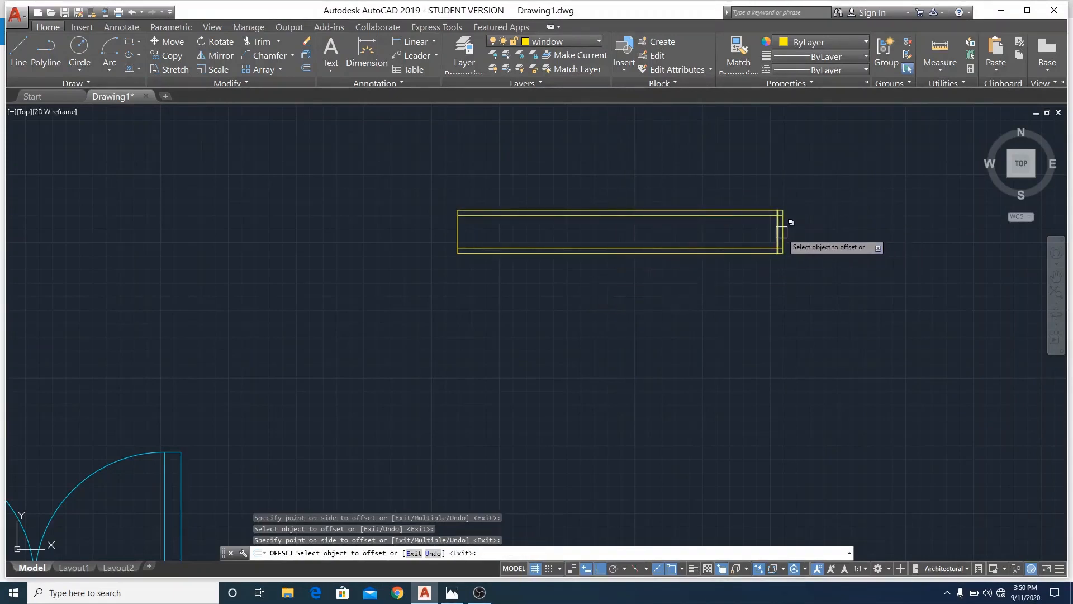
right_click(376, 230)
click(408, 252)
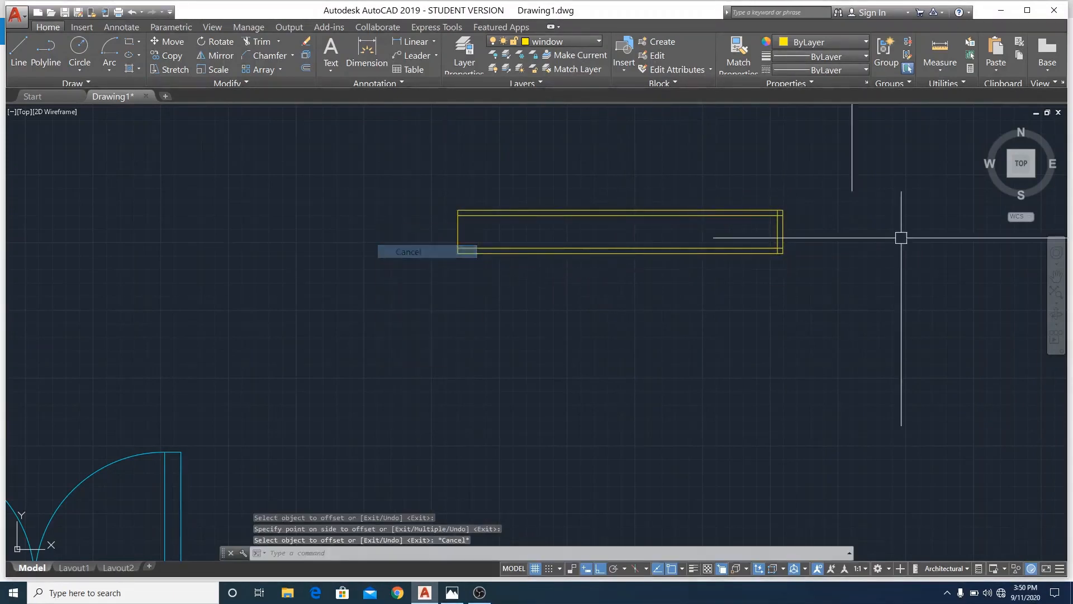
click(773, 232)
key(Delete)
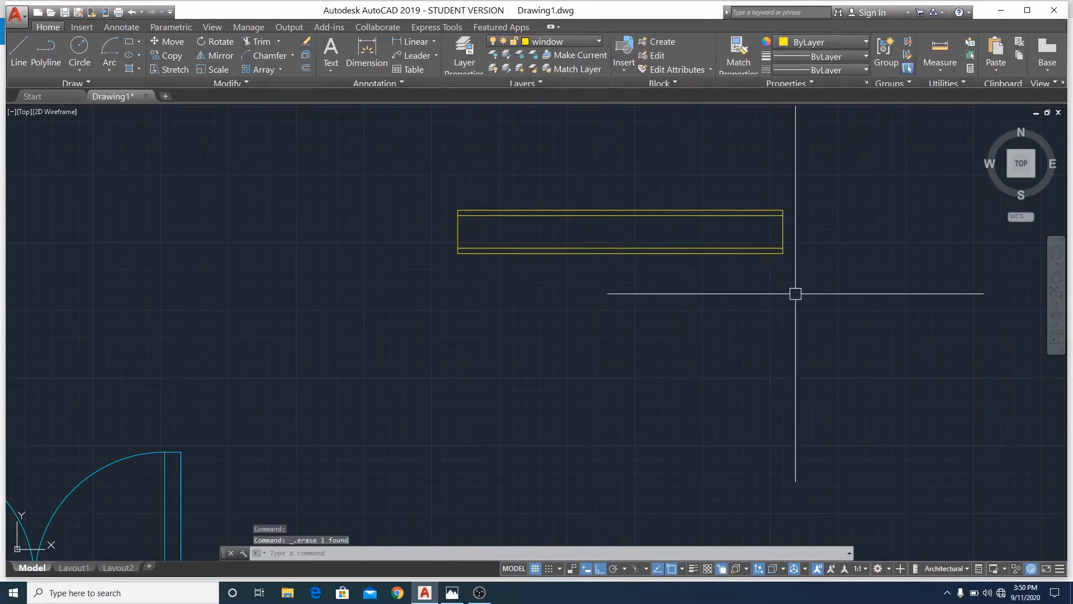
Copy the window's right short edge from its upper endpoint to the midpoint of the upper long edge
click(783, 231)
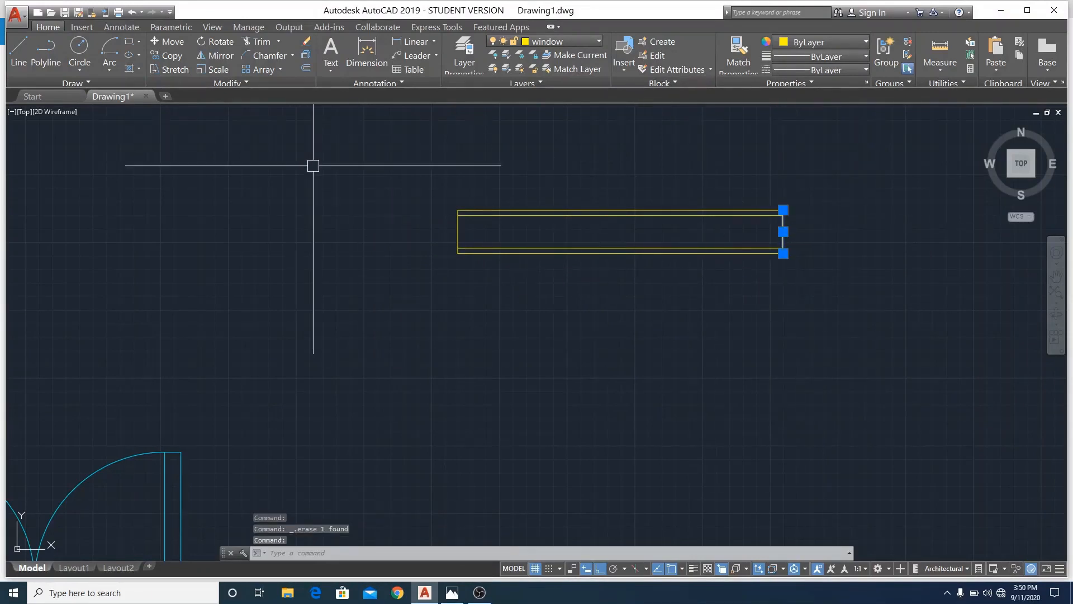
key(Return)
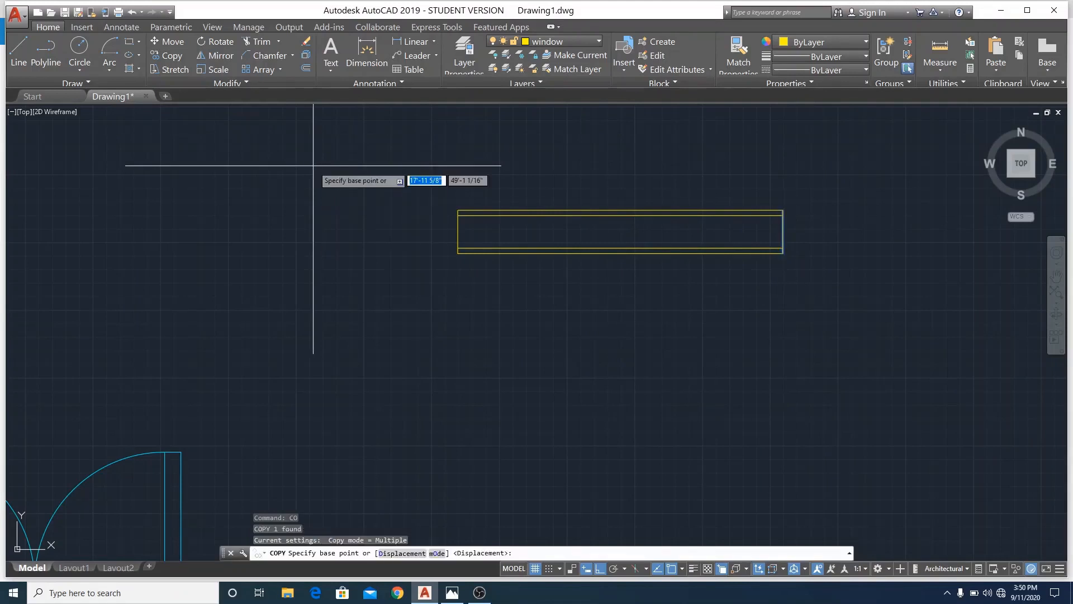
click(782, 210)
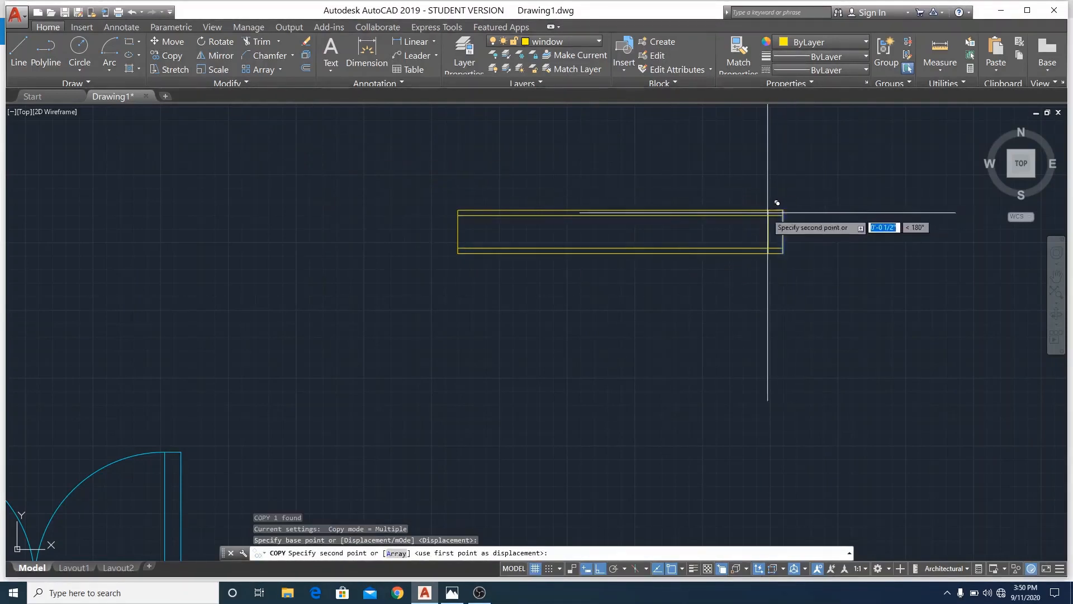
click(620, 210)
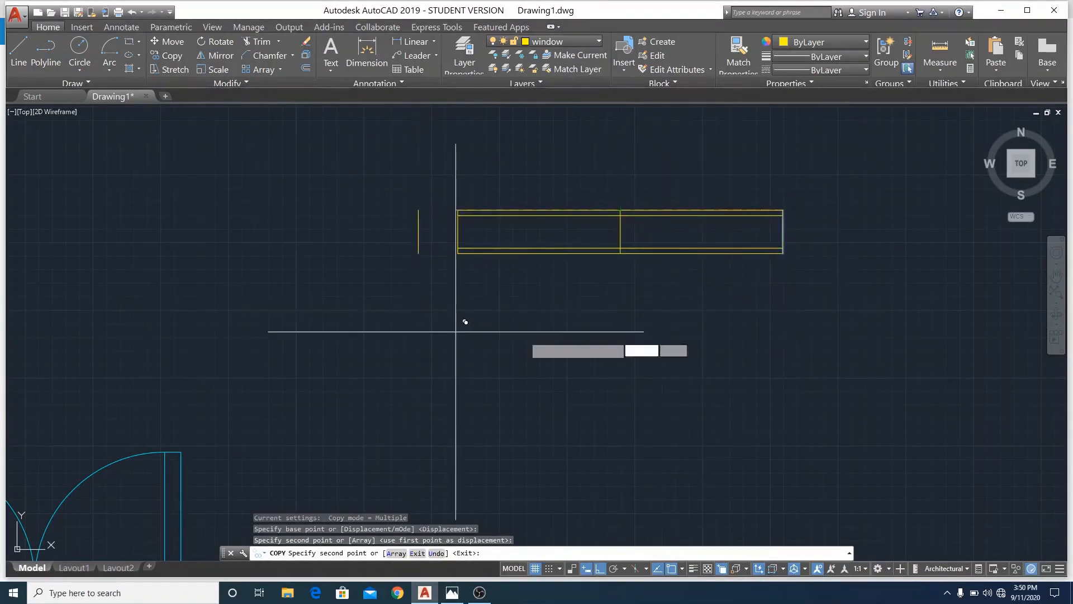
right_click(466, 421)
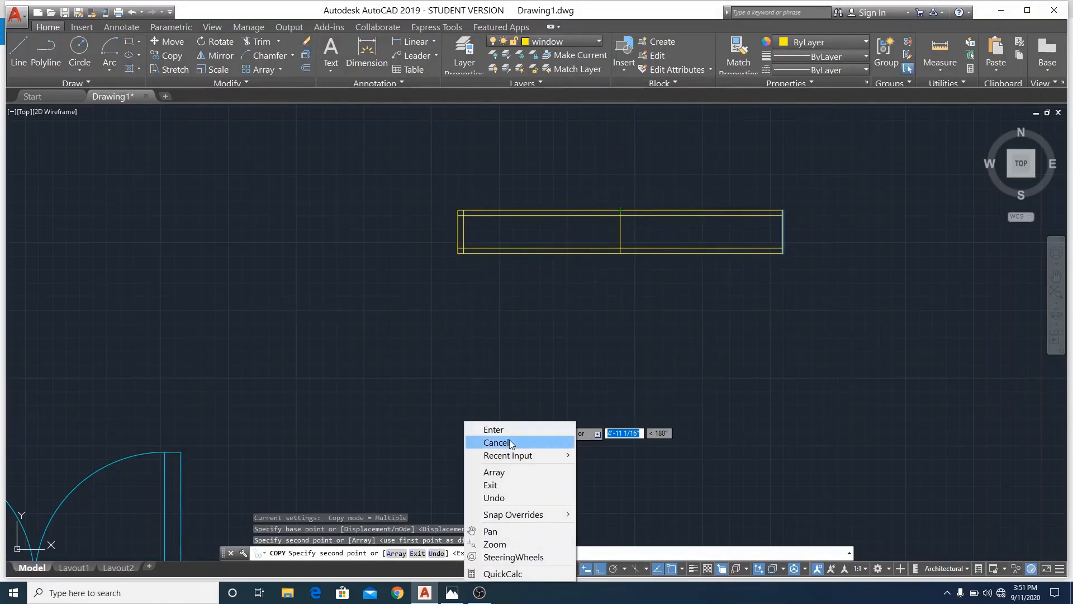
click(509, 440)
Trim both ends of the window's middle line so it spans only between the two inner long lines
scroll(628, 219, up, 8)
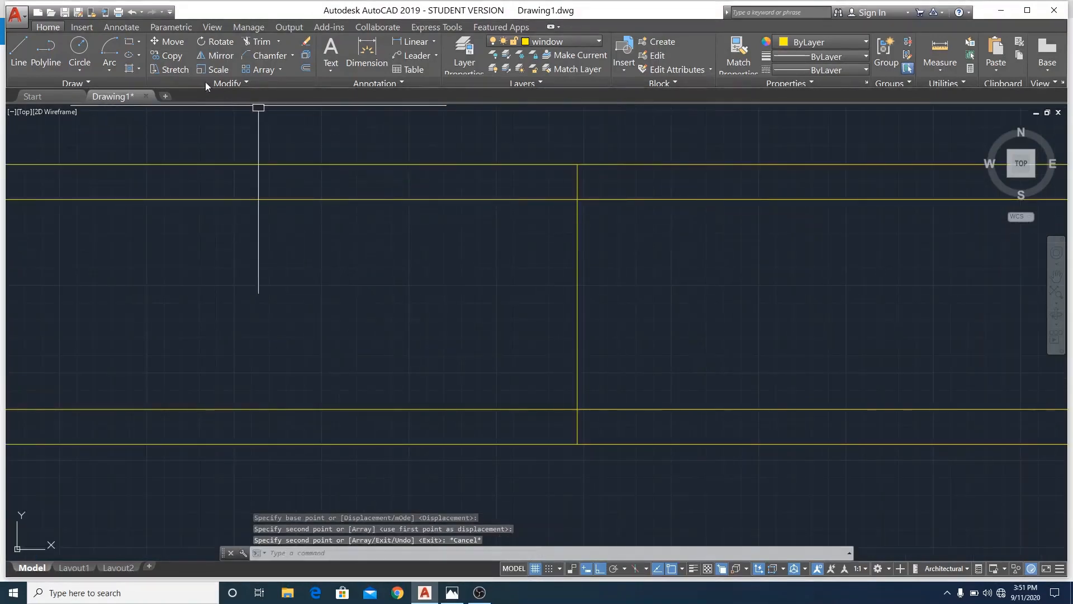
click(260, 43)
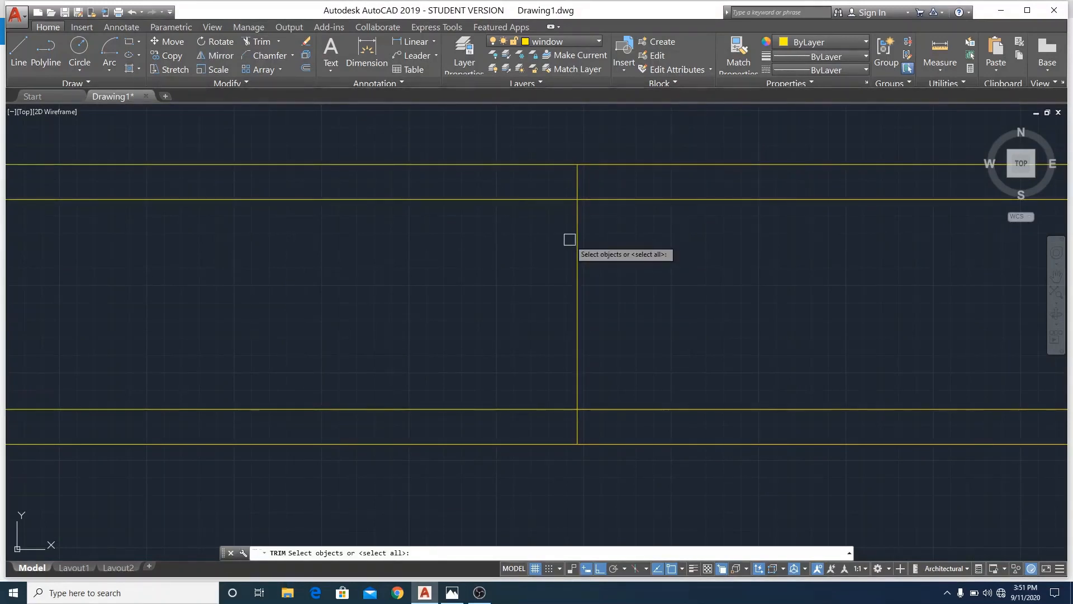
key(Return)
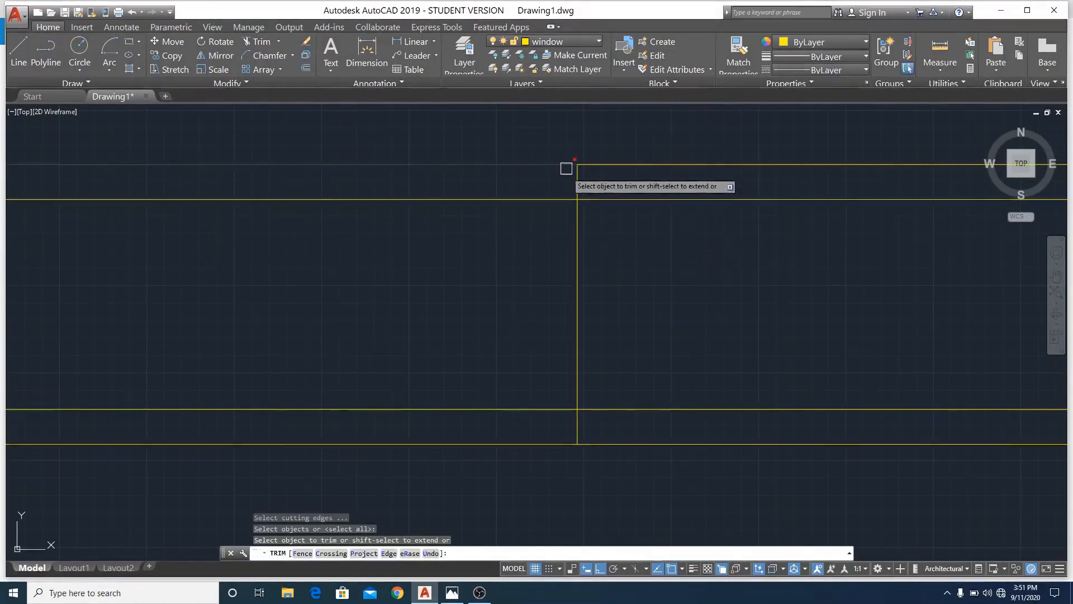
click(577, 184)
click(577, 427)
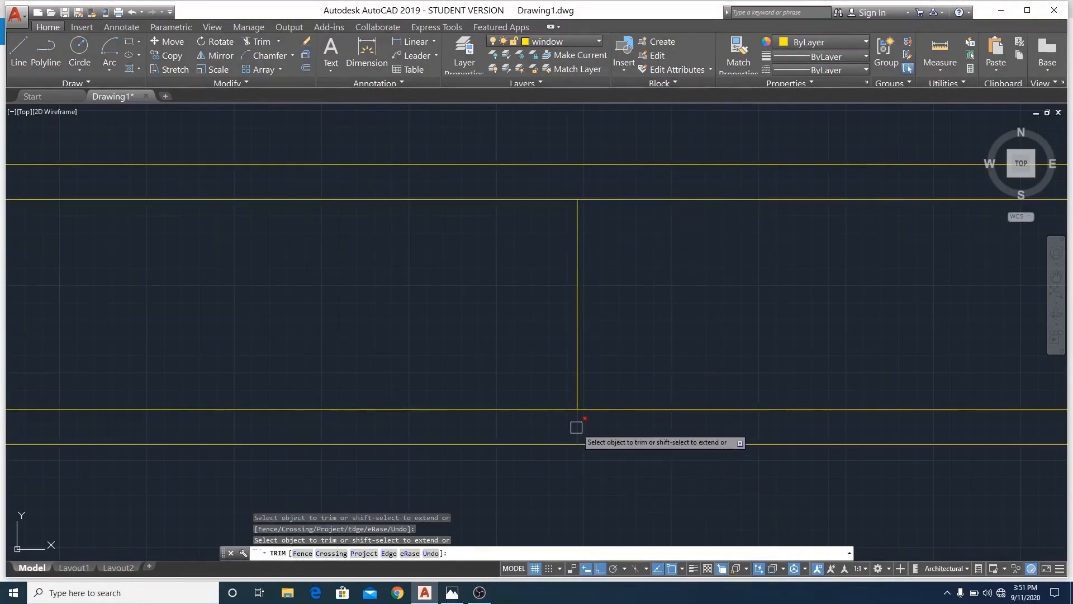
scroll(704, 309, down, 6)
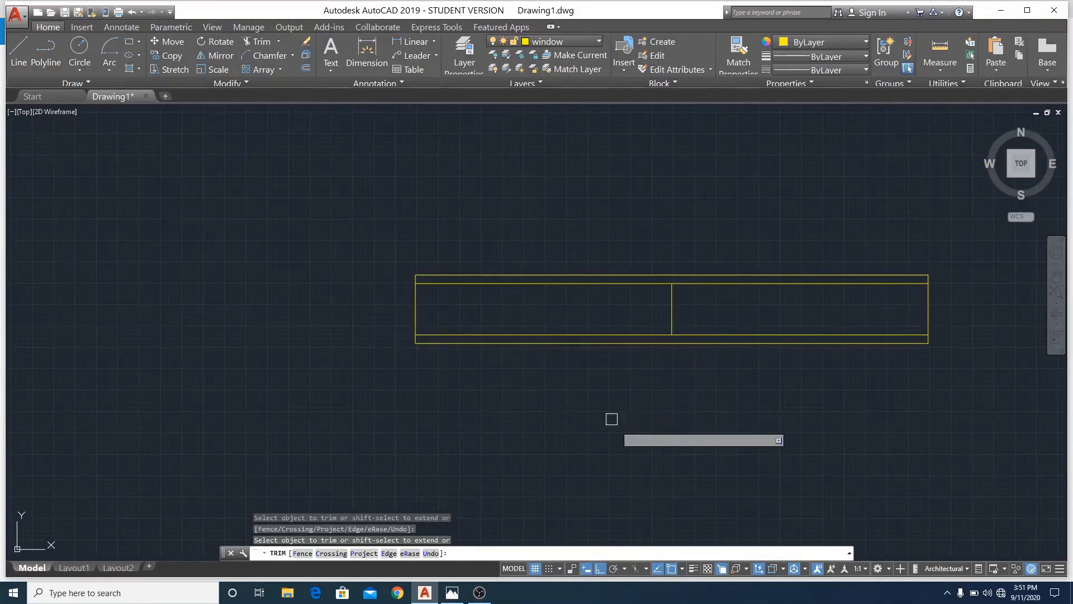
scroll(808, 218, down, 4)
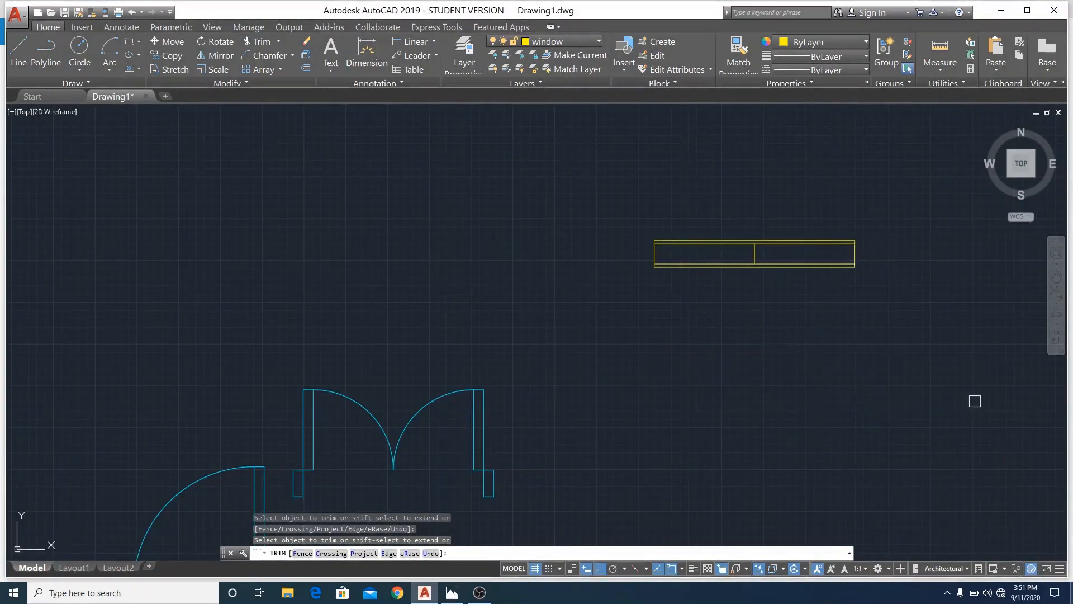
right_click(654, 334)
click(667, 354)
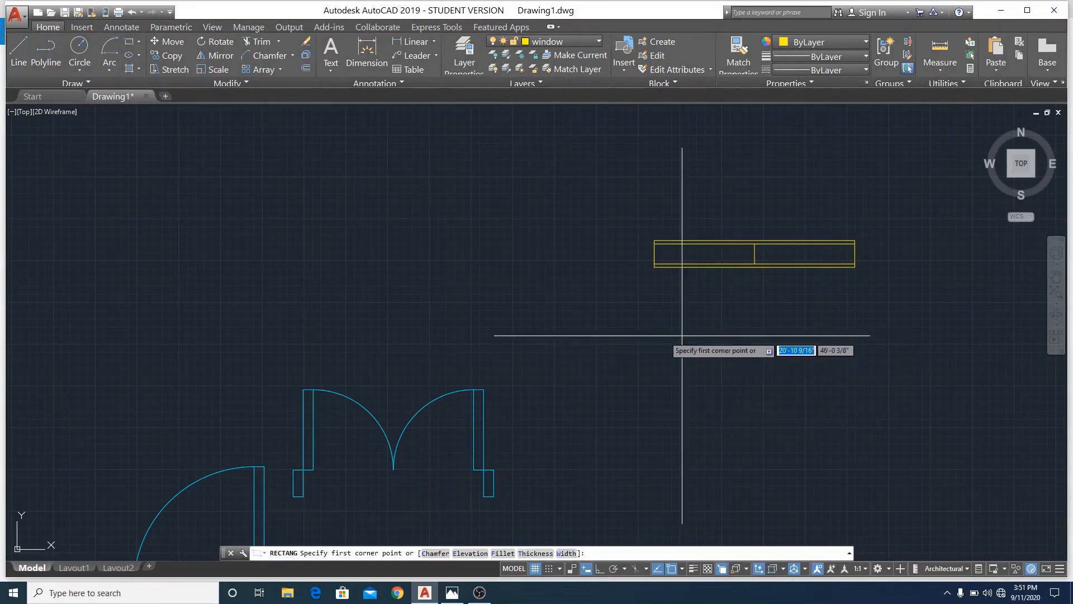
Try drawing a second window rectangle below the 5' window with the corner entry 2'8", and erase it
click(663, 323)
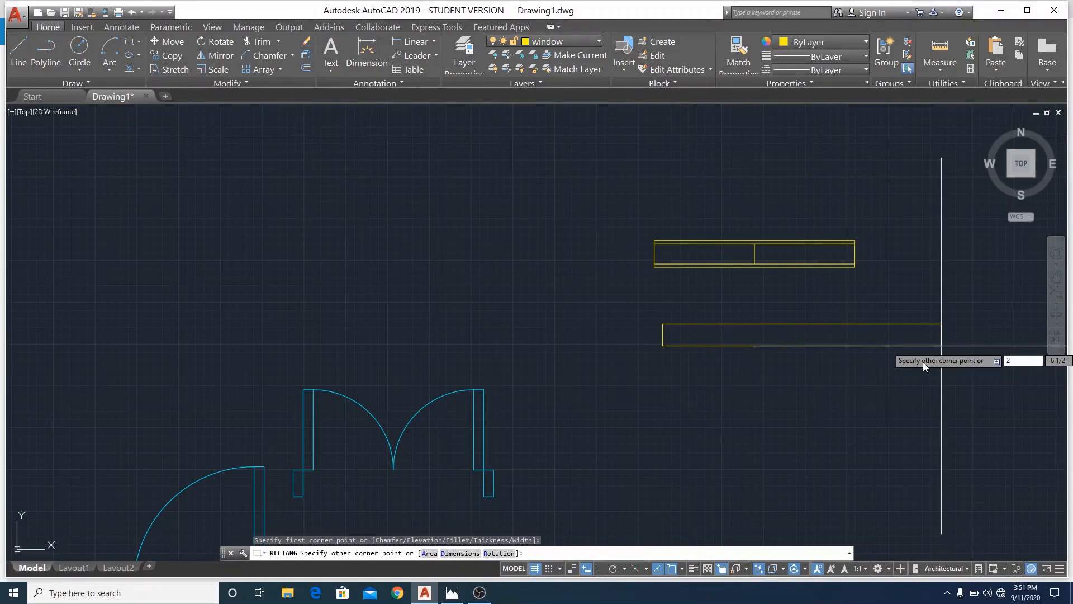
text(2')
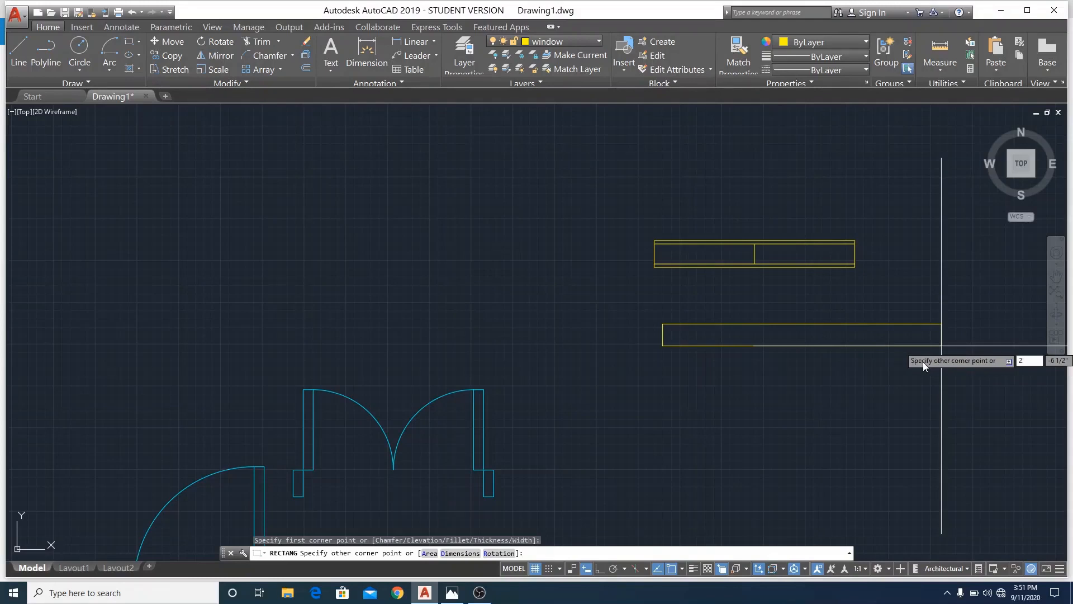
text(8")
key(Return)
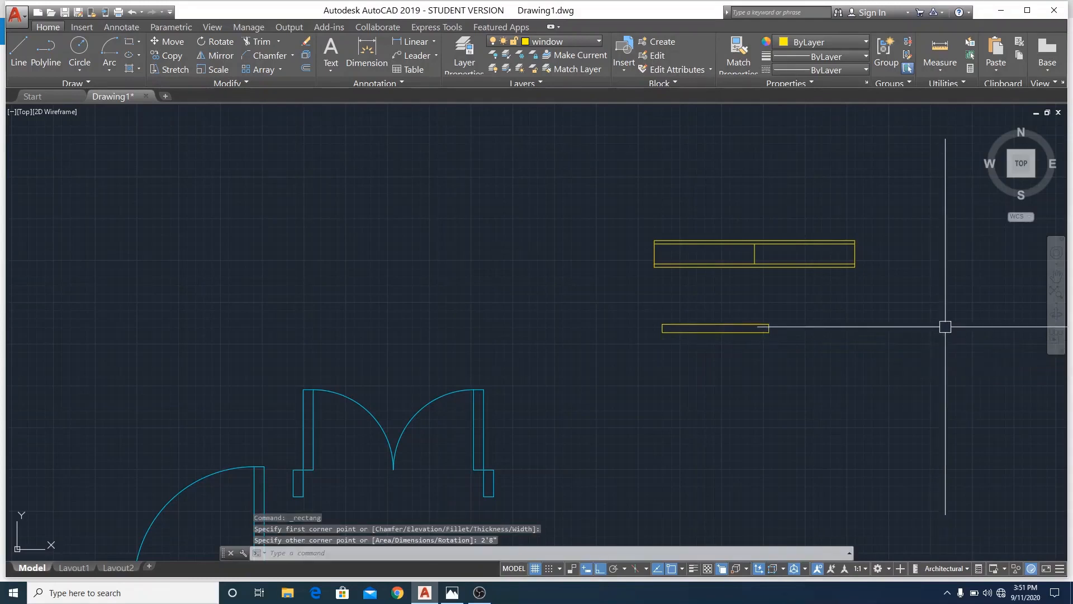
scroll(711, 325, up, 2)
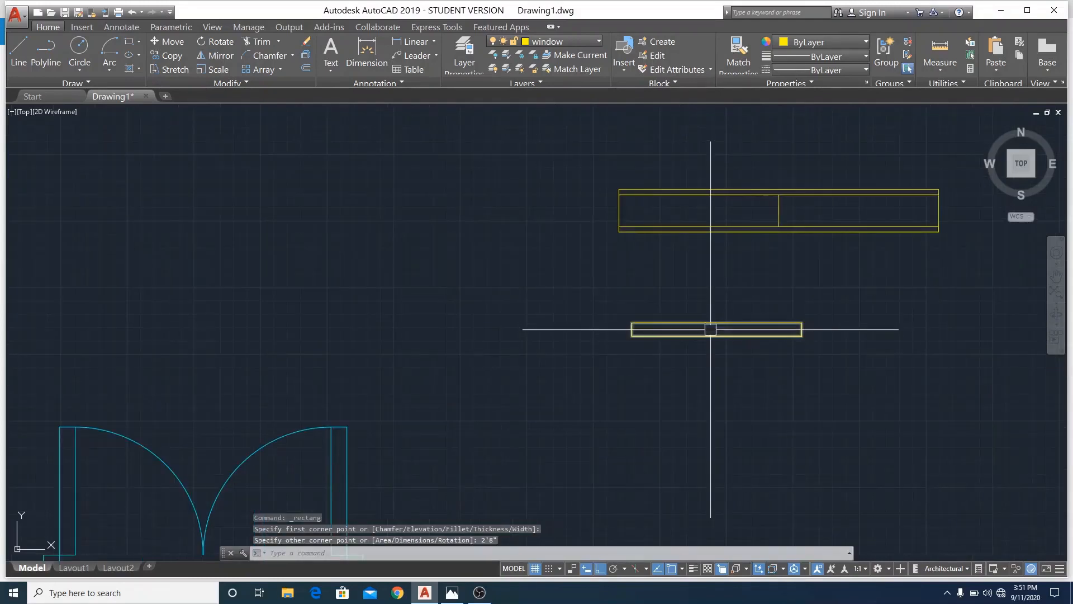
click(599, 280)
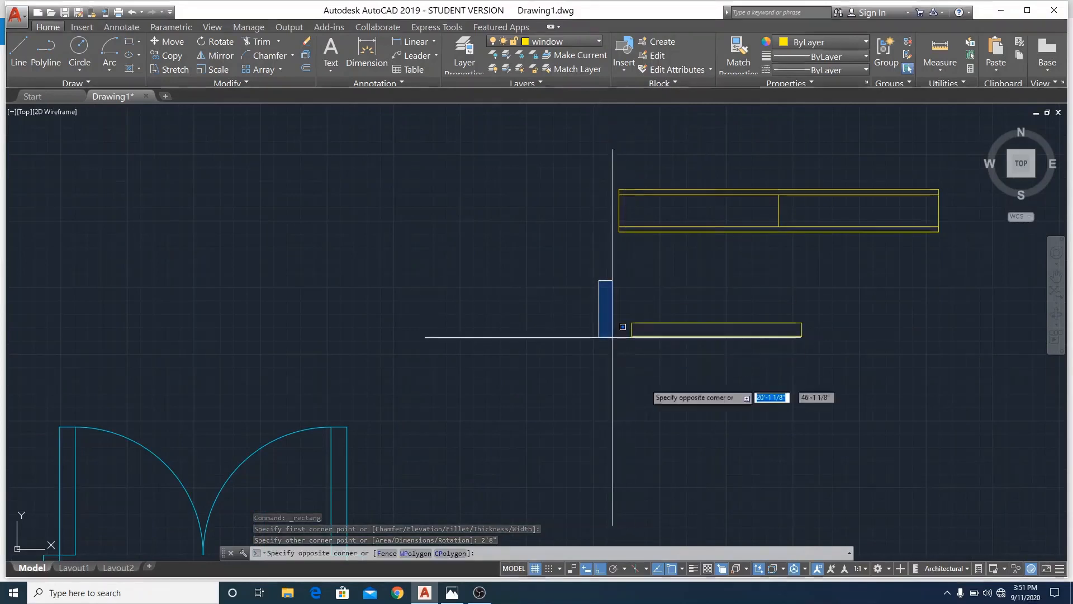
click(852, 388)
key(Delete)
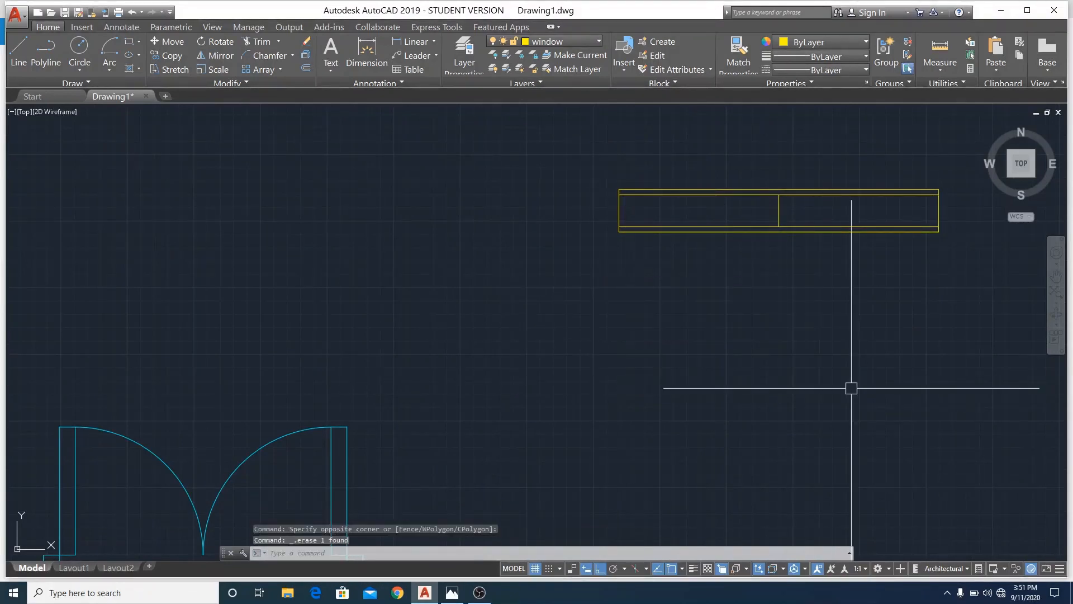
Draw a 2' by 8" rectangle for the second window below the 5' window
click(127, 44)
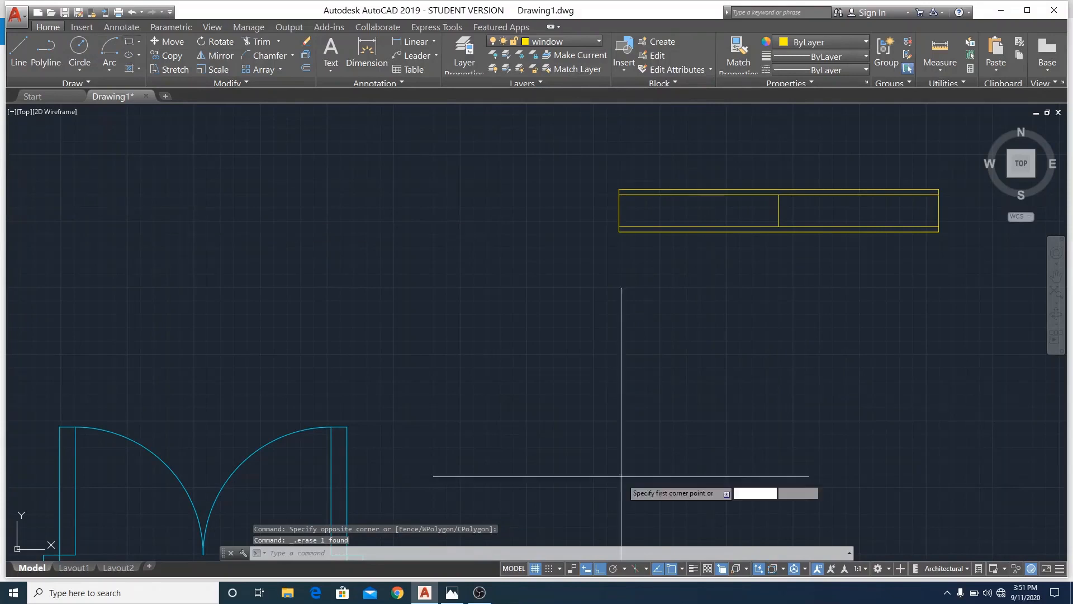
click(617, 362)
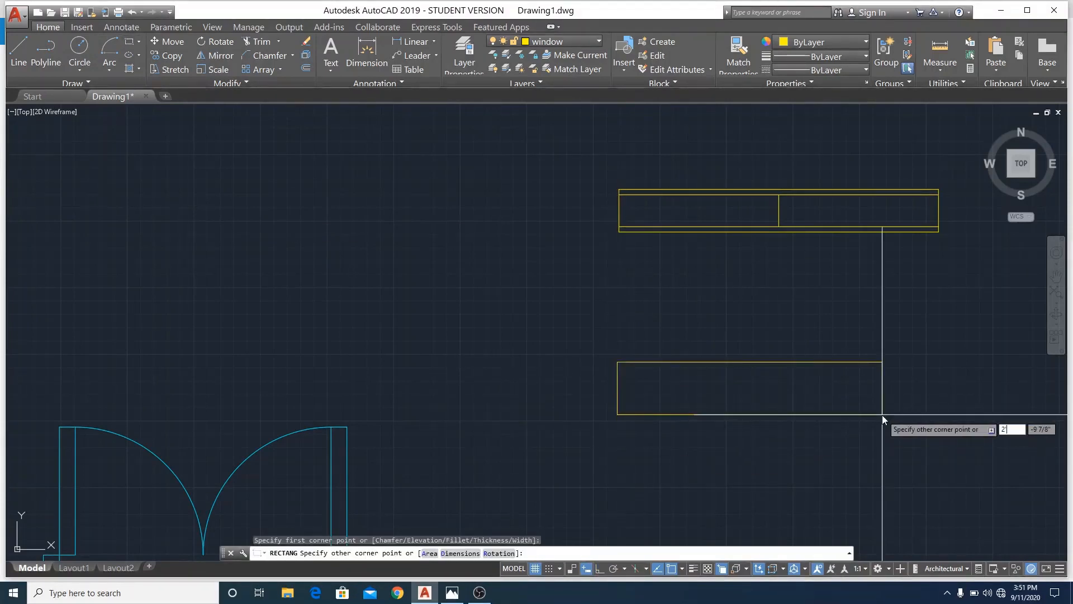
text(2')
key(Tab)
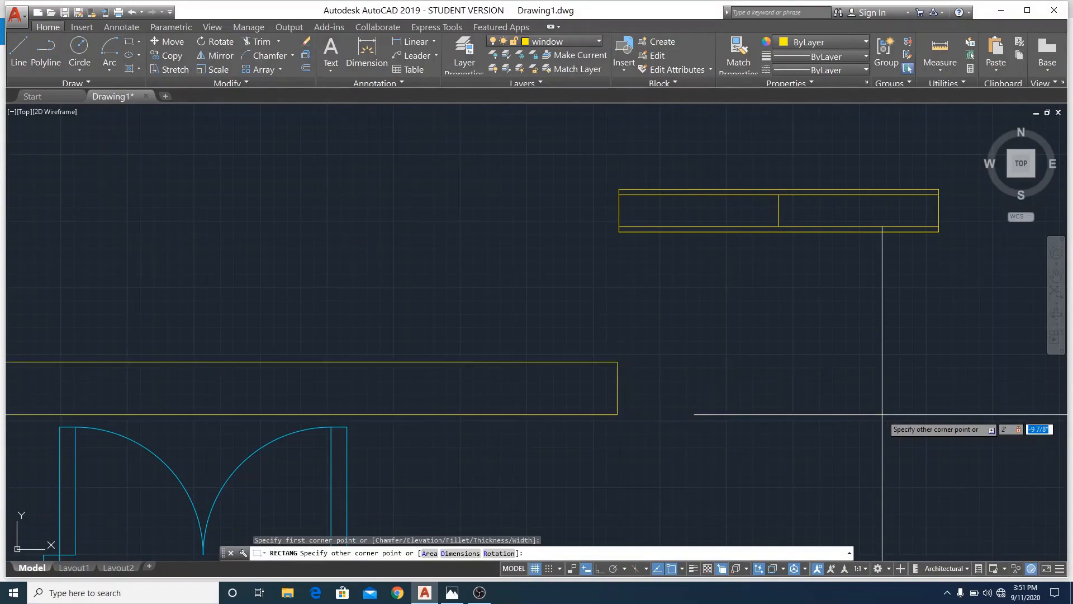
text(8")
key(Return)
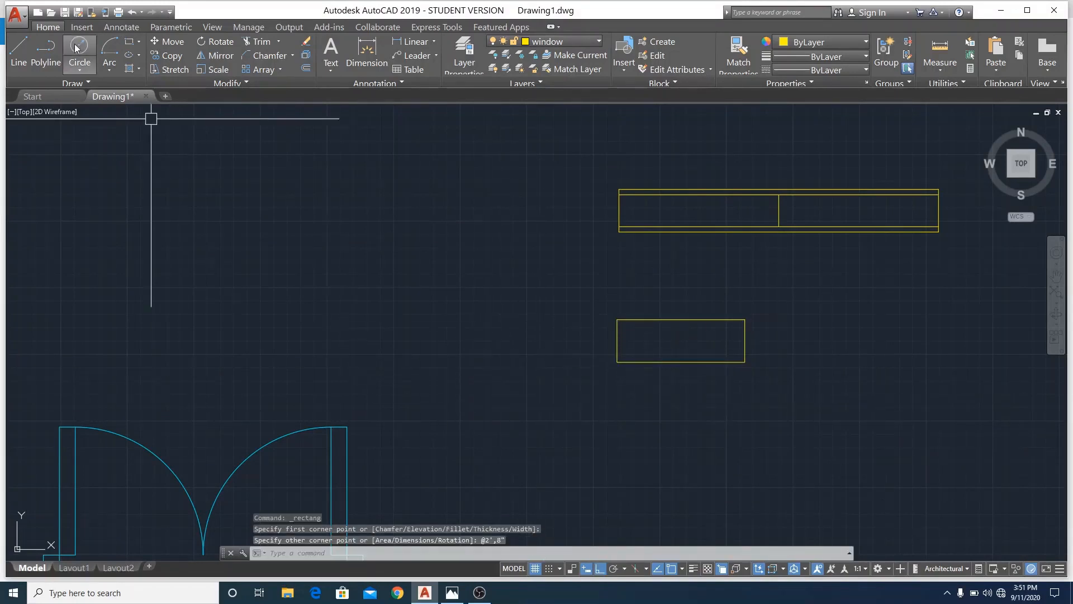
Explode the 2' window rectangle into separate lines
click(527, 279)
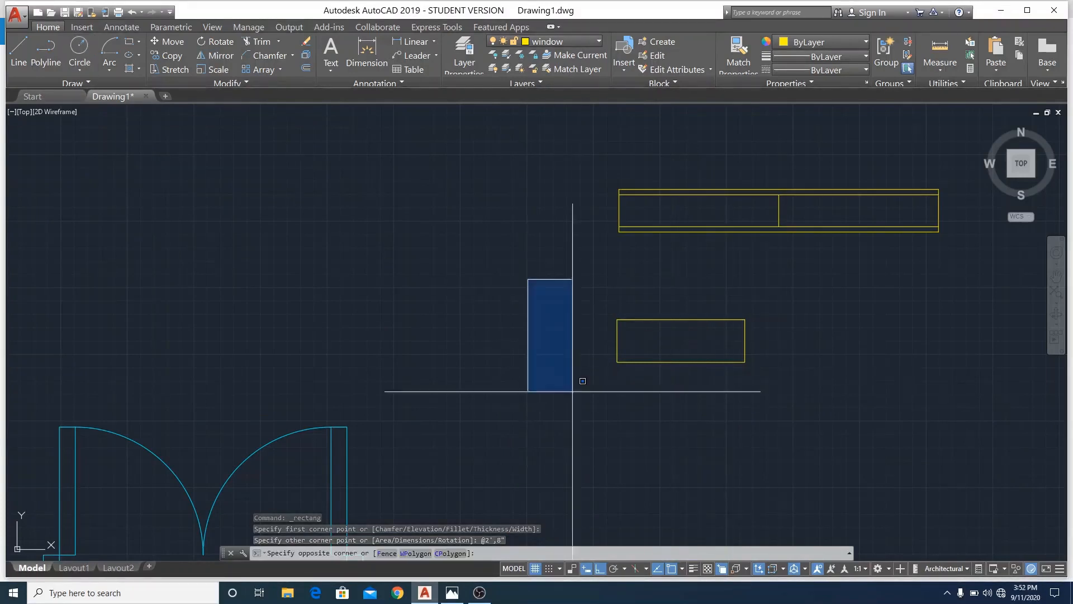
click(933, 432)
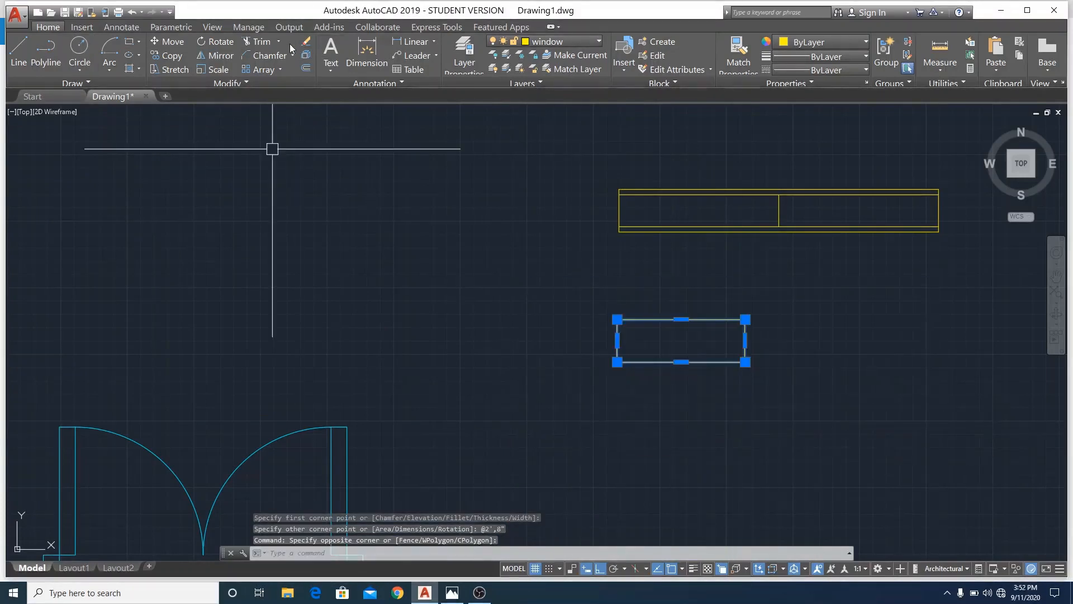
click(306, 54)
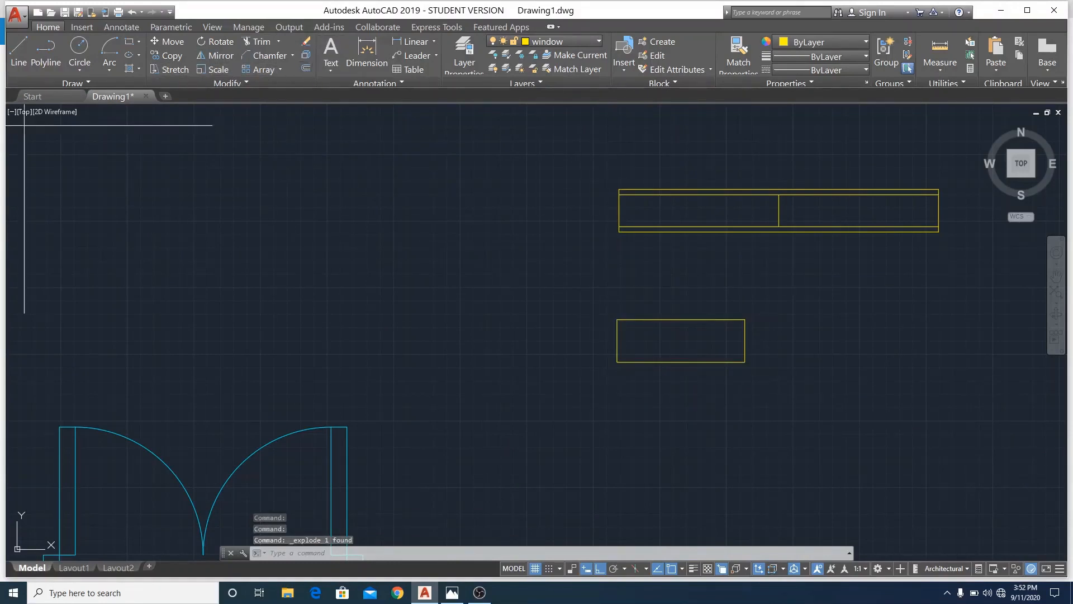
Offset both long edges of the 2' window inward by 1" and end the offset
click(307, 69)
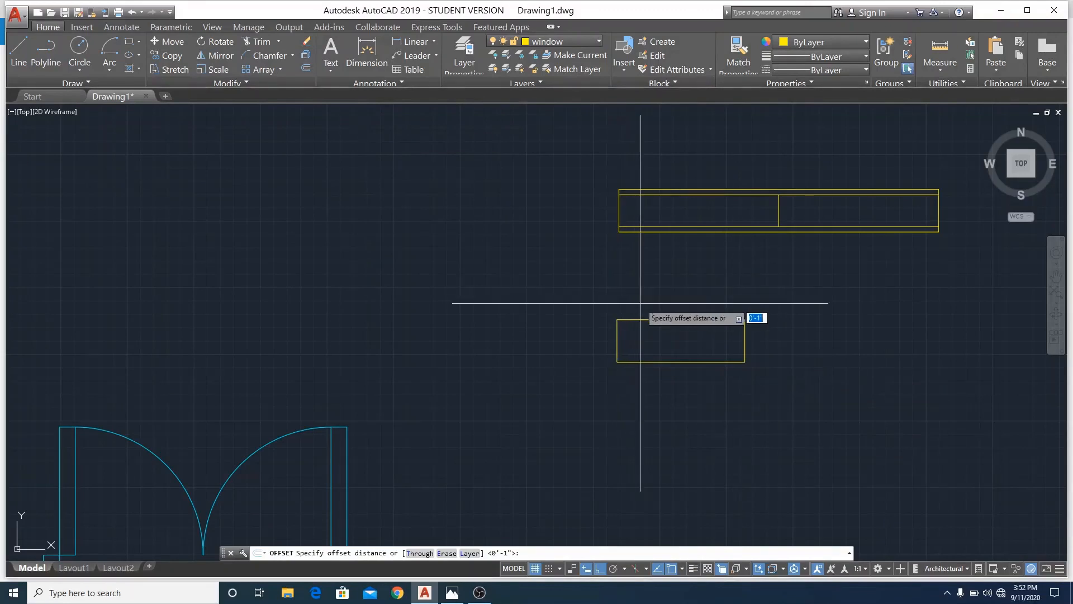
text(1)
key(Return)
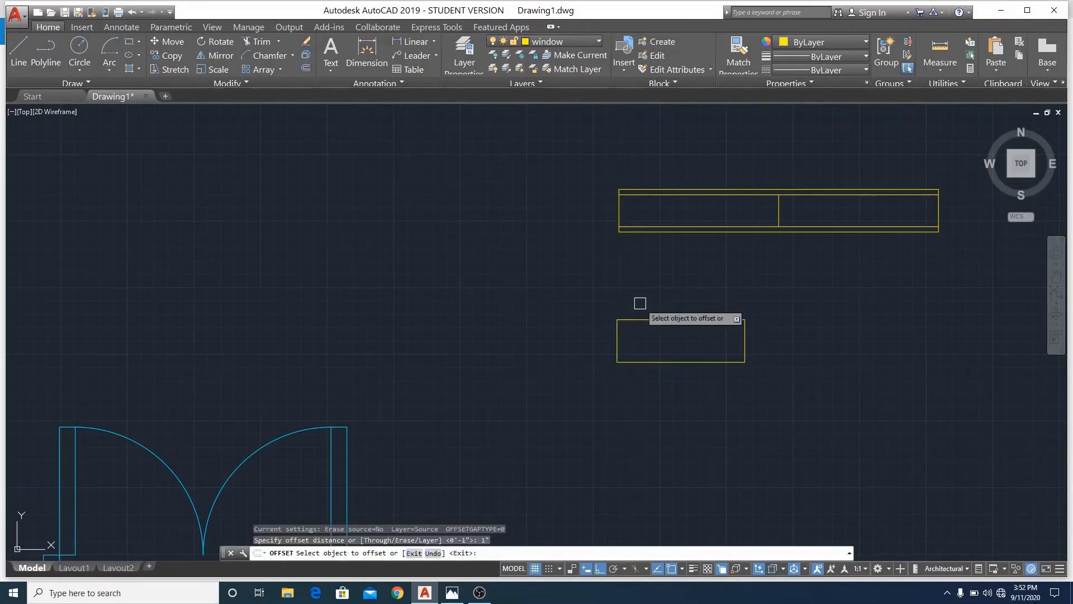
click(691, 319)
click(689, 338)
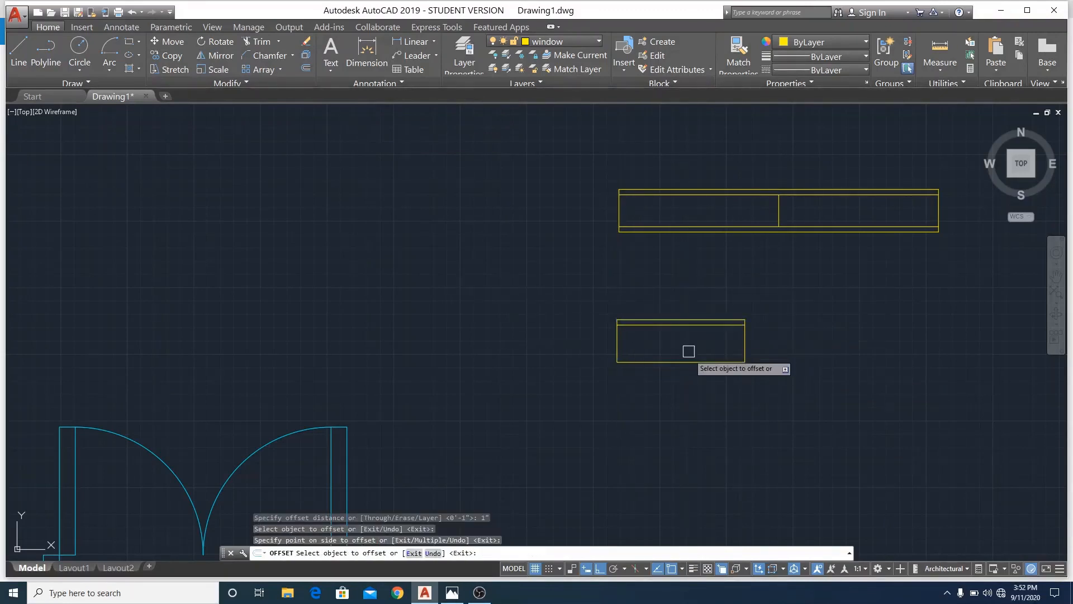
click(690, 361)
right_click(551, 295)
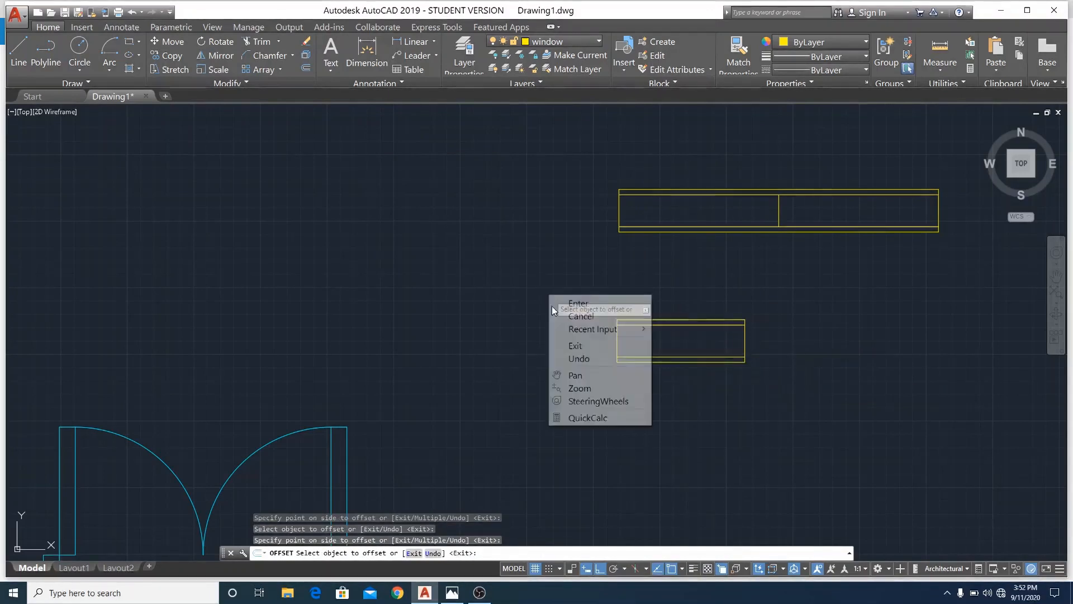
click(576, 314)
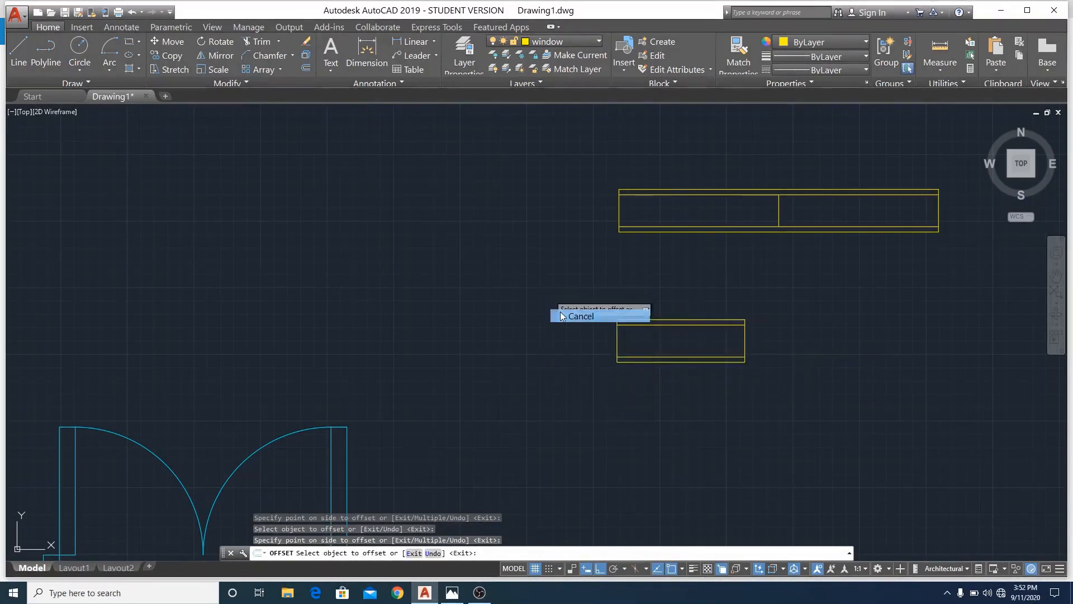
Copy the 2' window's right short edge from its upper endpoint to the midpoint of the upper long edge
click(745, 341)
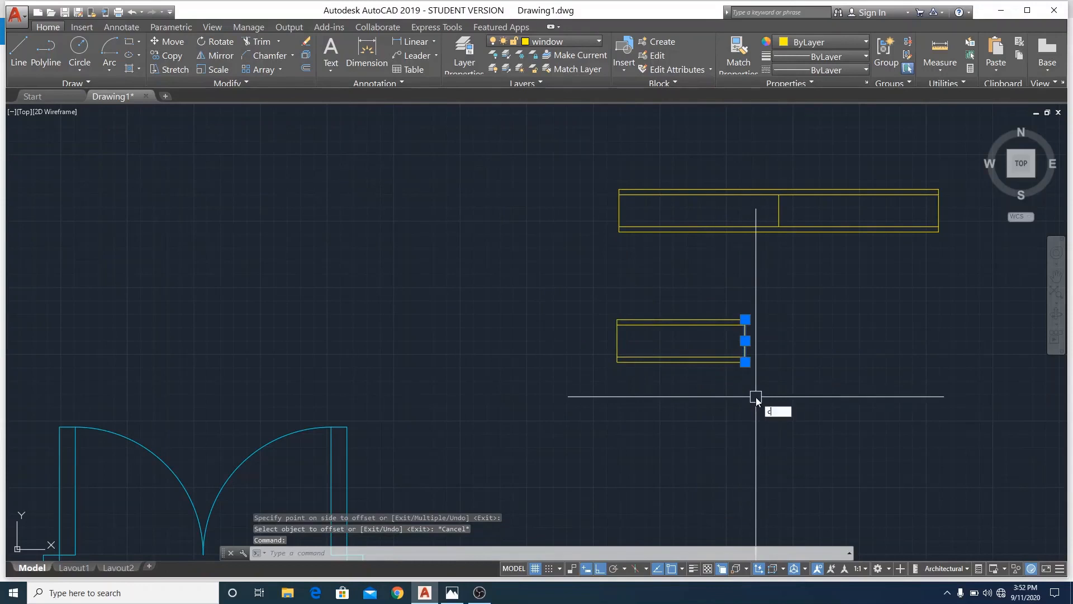
key(Return)
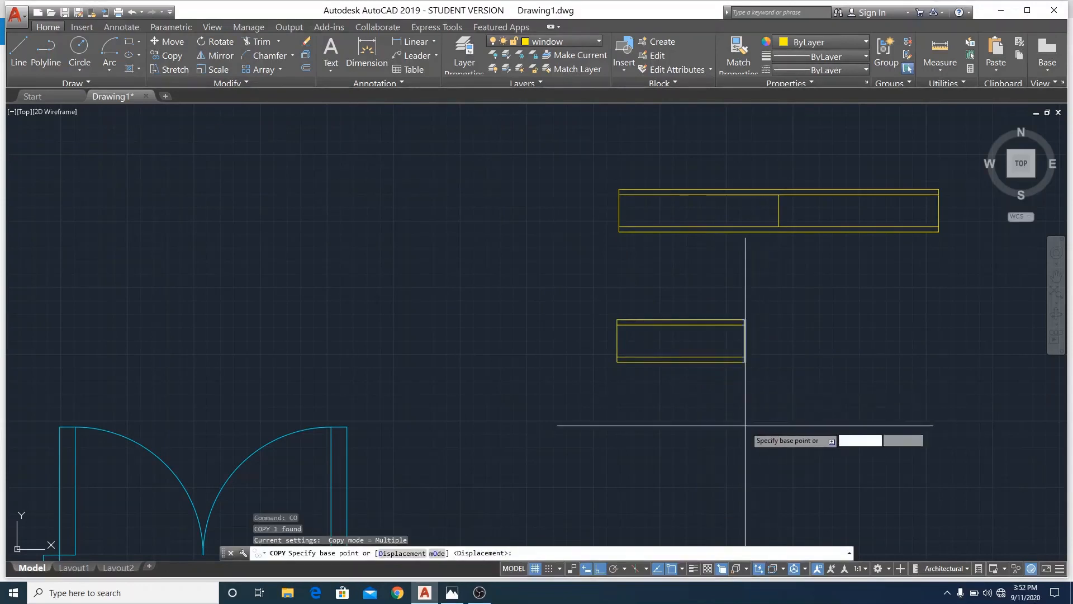
click(745, 319)
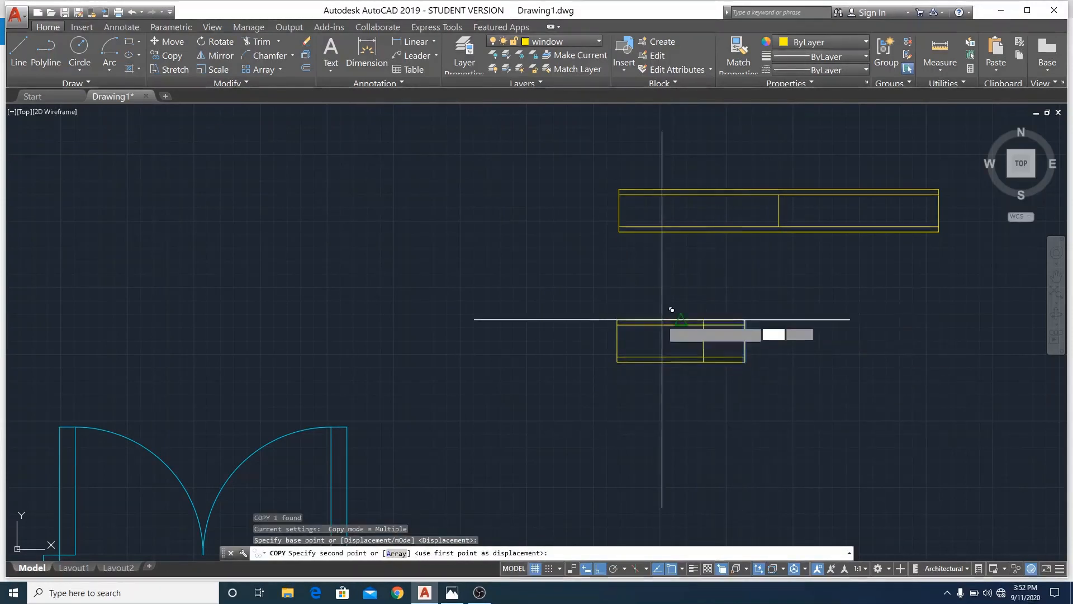
right_click(806, 370)
click(836, 390)
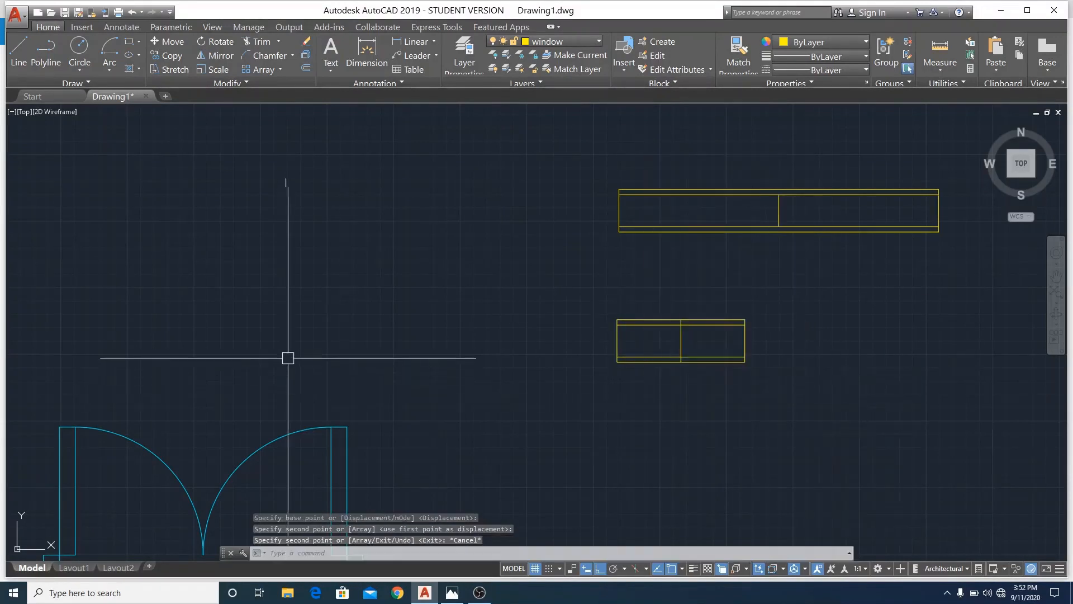
Review the door and window symbols next to the floor plan walls
scroll(287, 355, down, 4)
scroll(822, 419, down, 2)
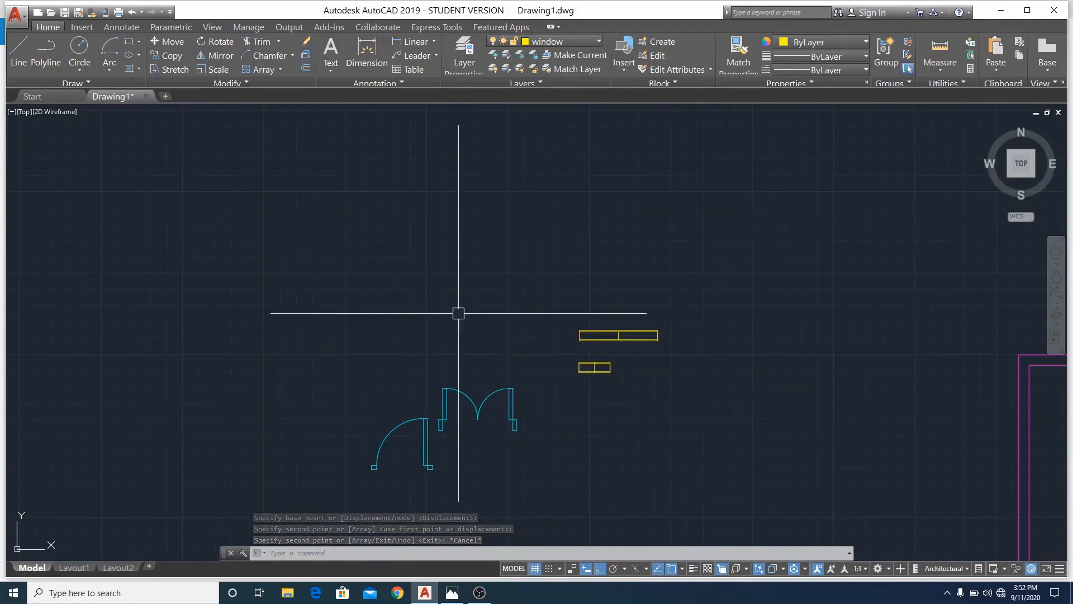
scroll(458, 312, down, 2)
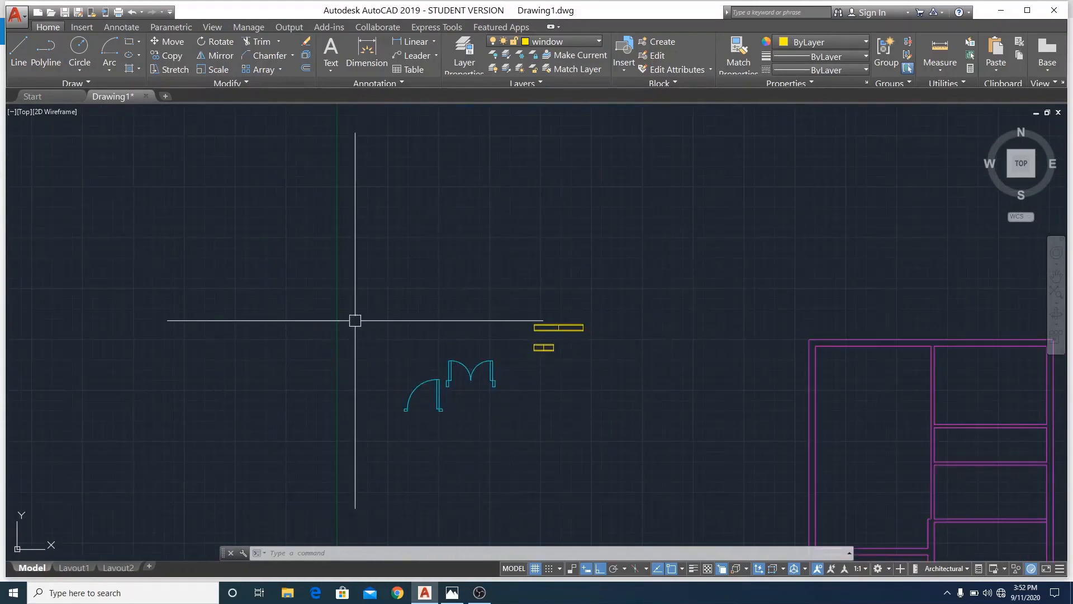
scroll(358, 323, down, 2)
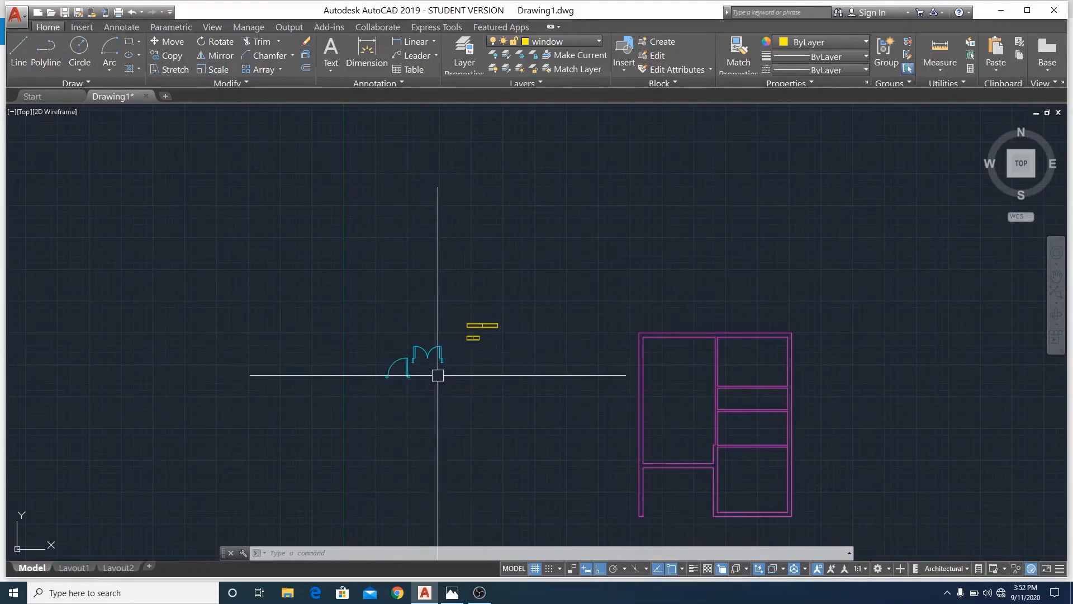
scroll(424, 374, up, 2)
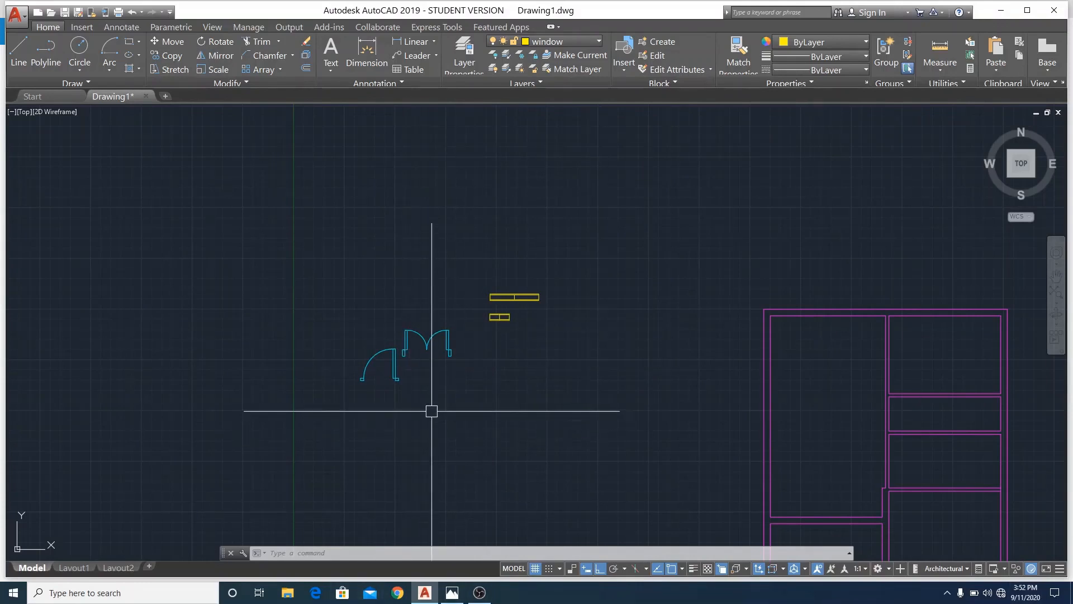
scroll(432, 412, up, 6)
scroll(496, 496, down, 4)
scroll(445, 410, down, 2)
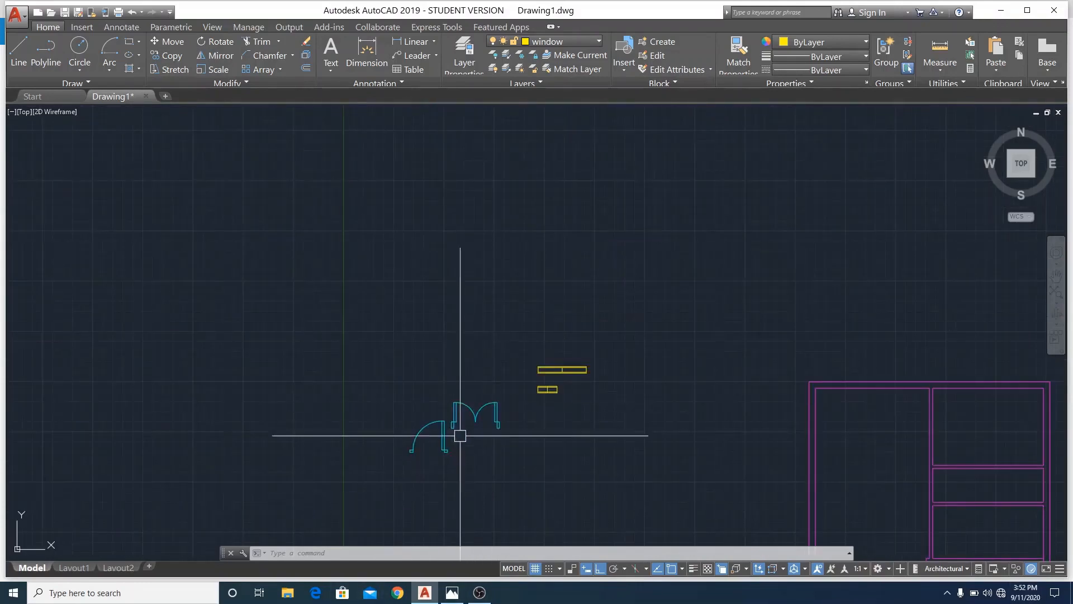
Define the double door as a block named "main door", with its base point at the right jamb's lower right corner
scroll(455, 431, up, 6)
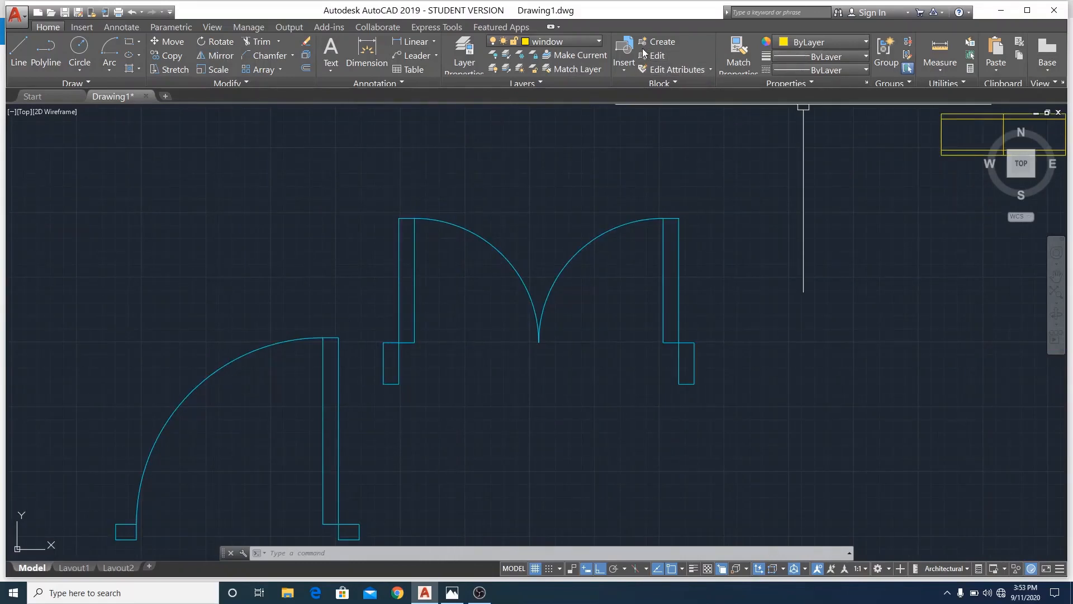
click(666, 41)
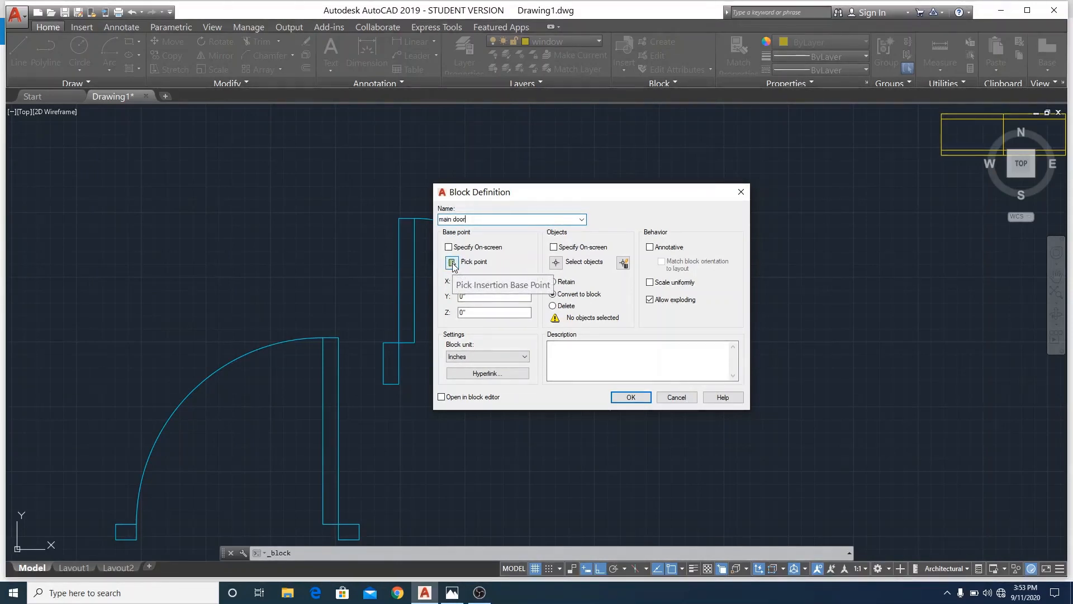
click(452, 262)
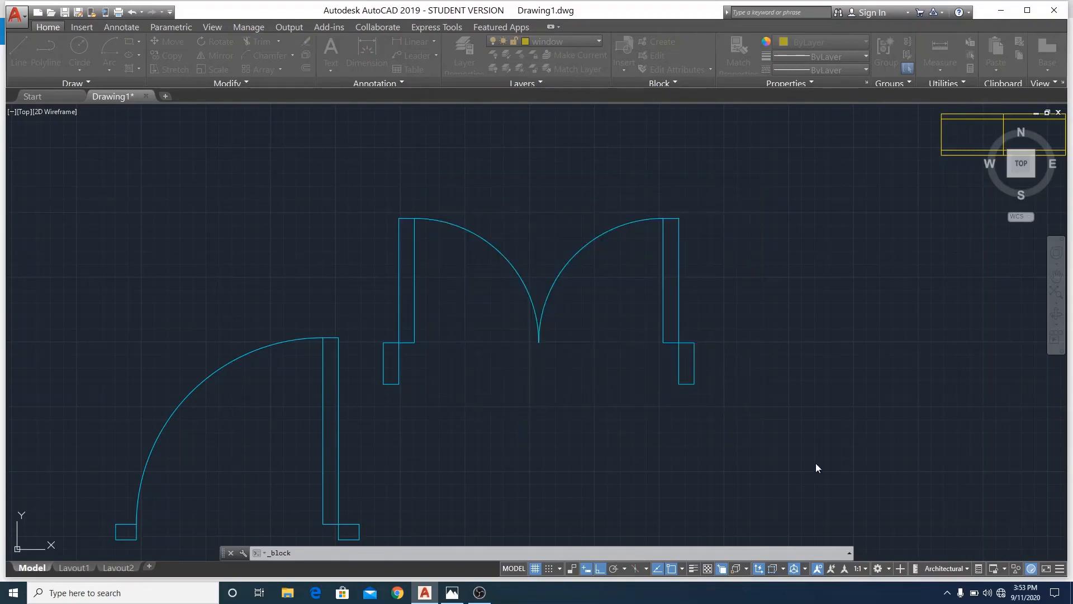
click(694, 383)
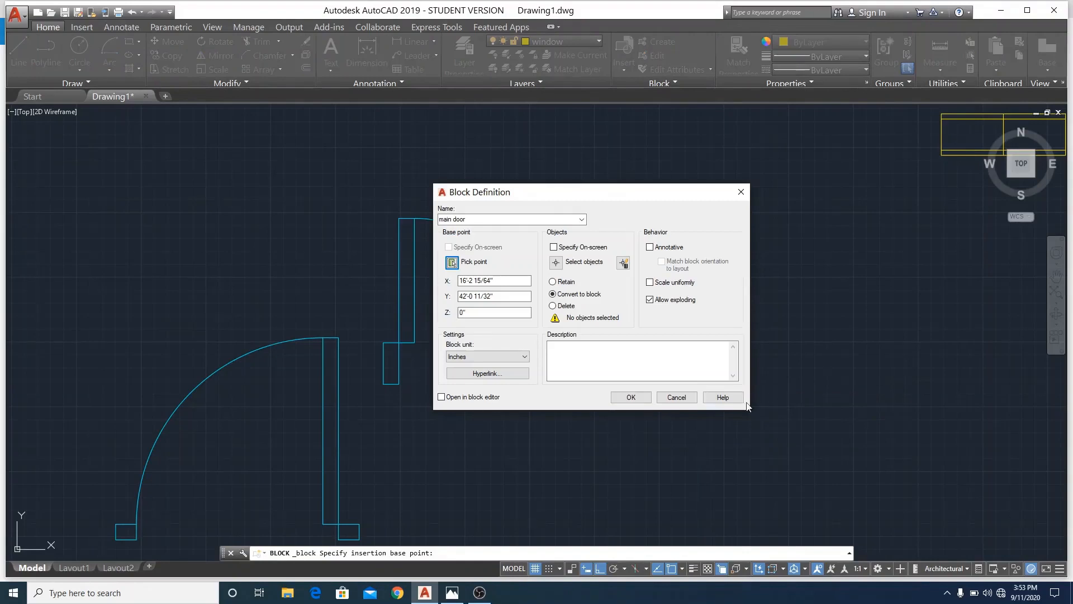
click(556, 262)
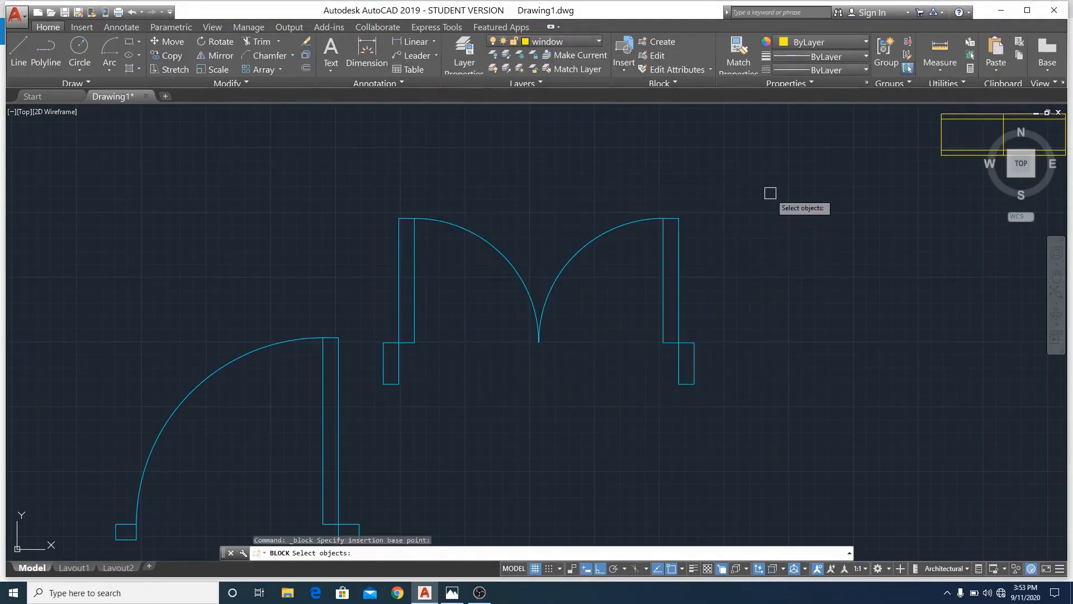
click(768, 159)
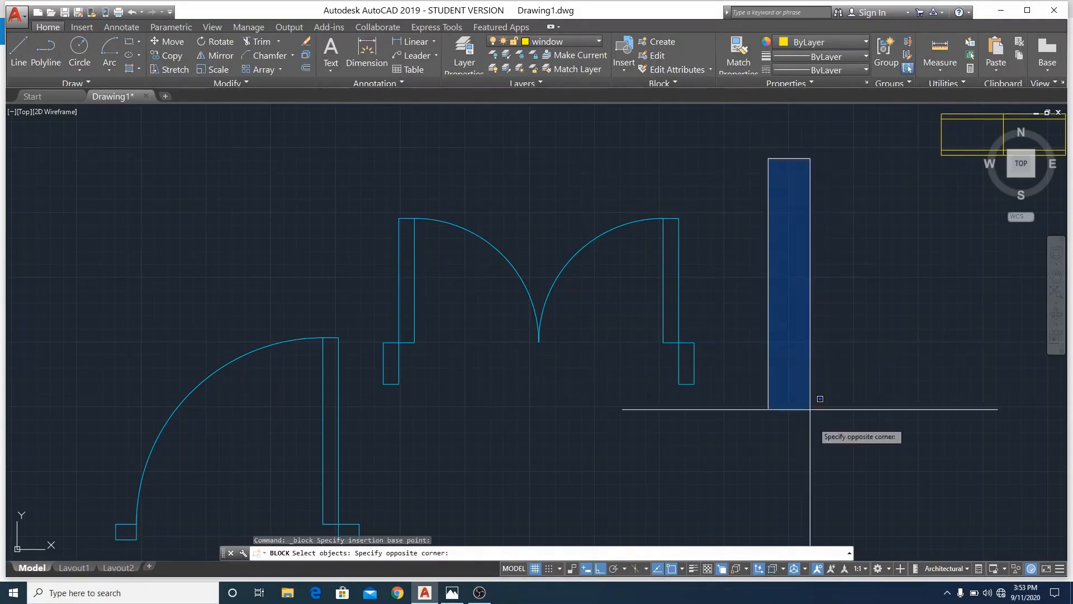
click(369, 404)
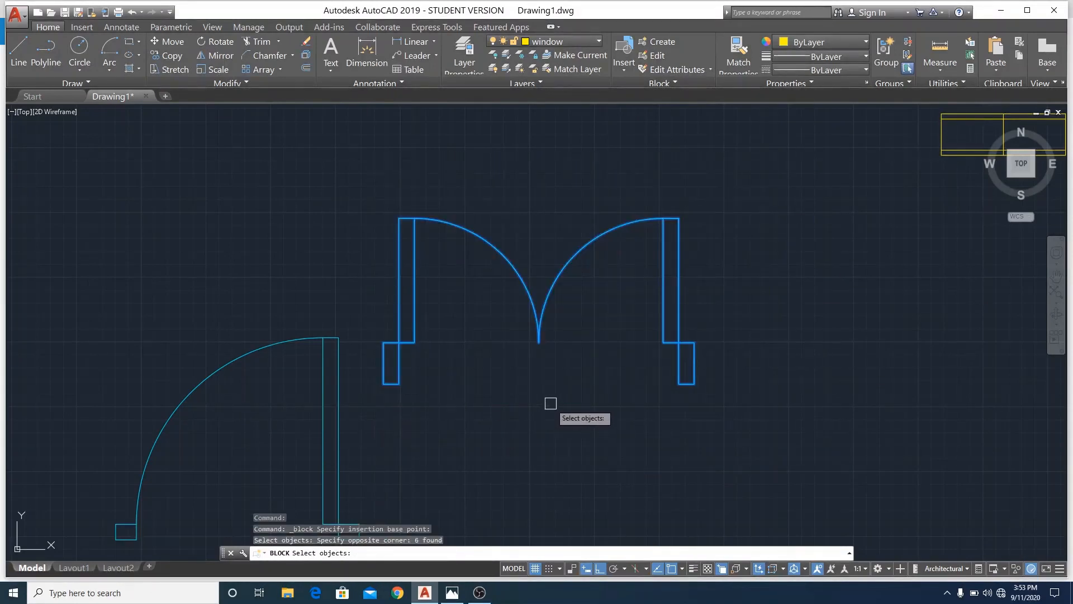
key(Return)
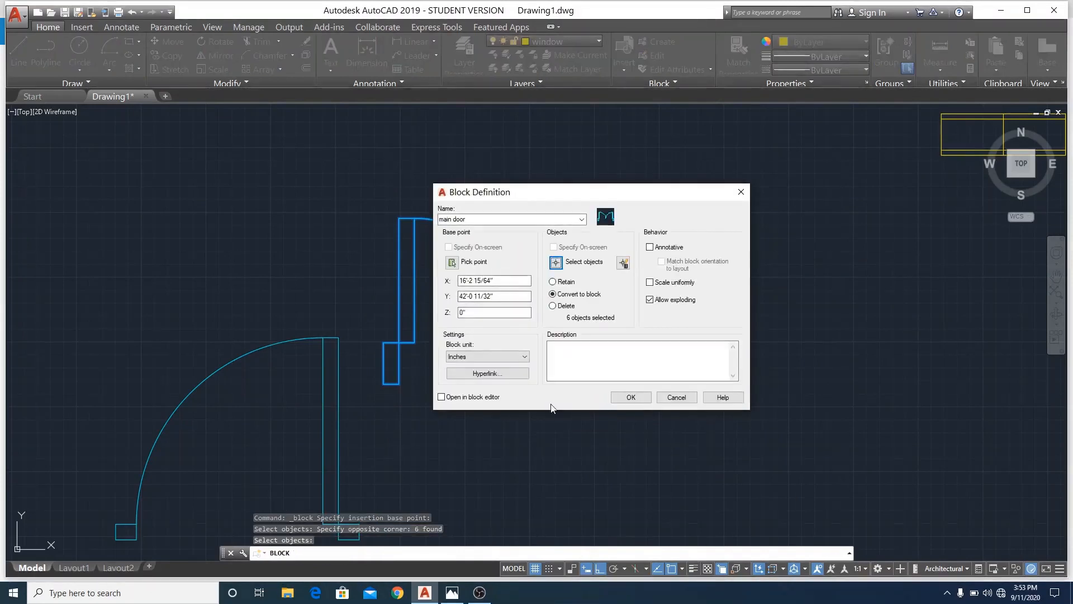
click(630, 397)
Erase the original double door from the drawing
scroll(619, 426, down, 2)
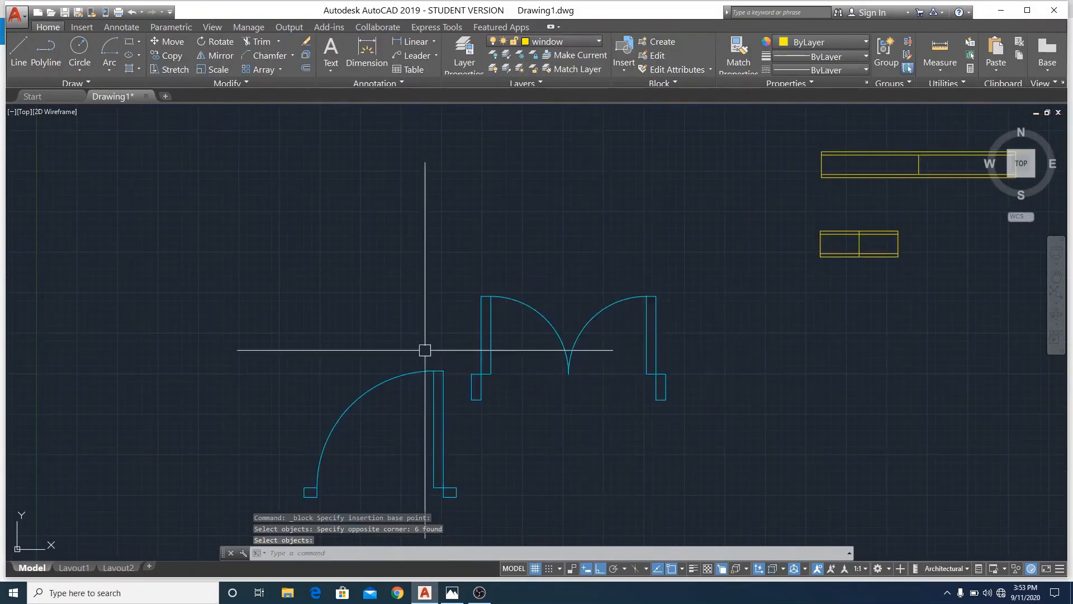
click(444, 230)
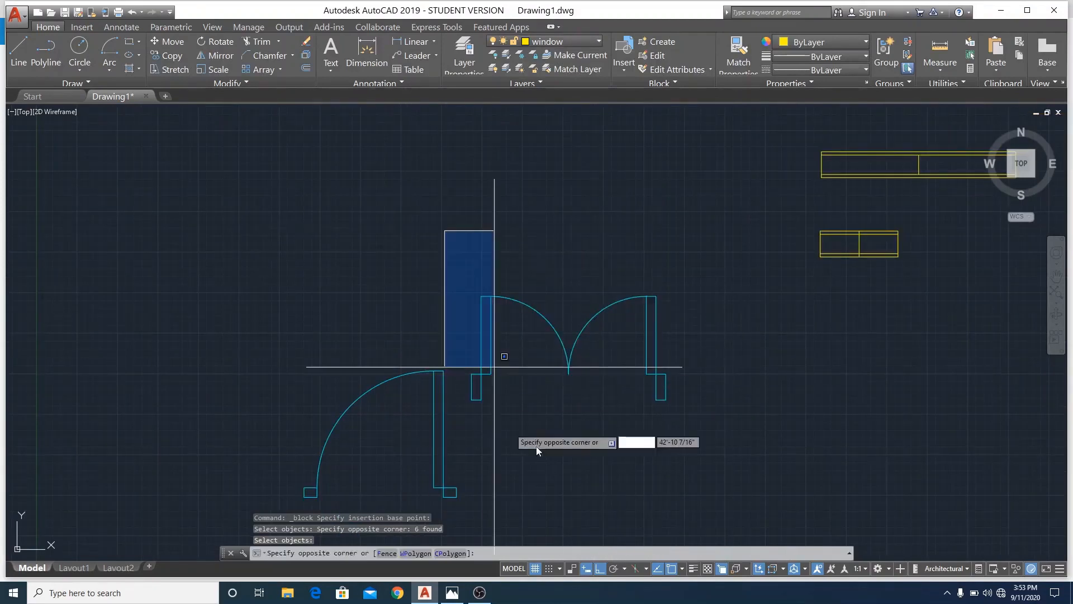
click(723, 425)
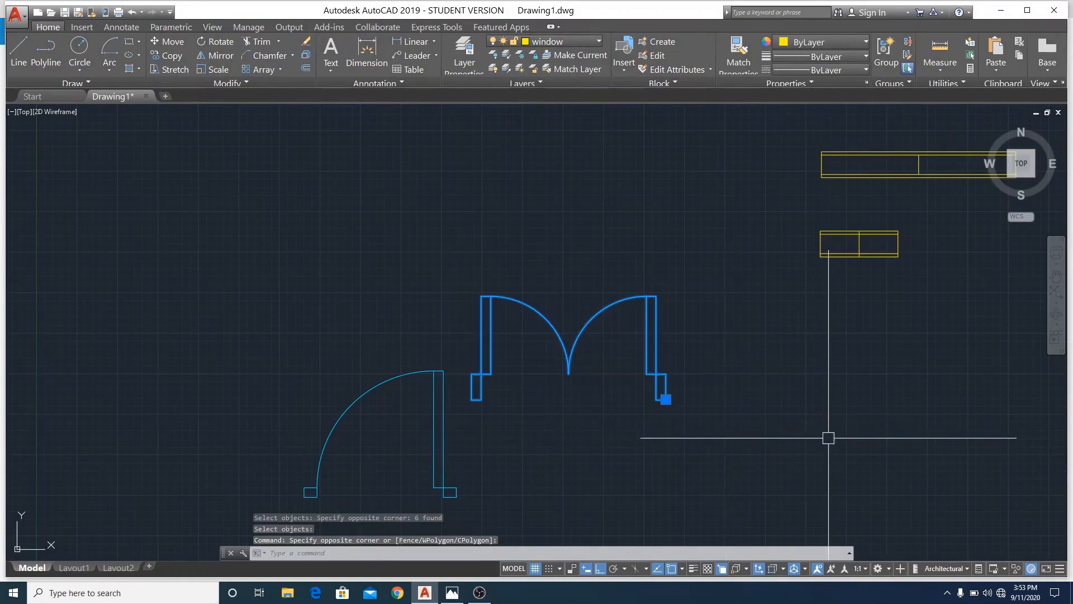
key(Delete)
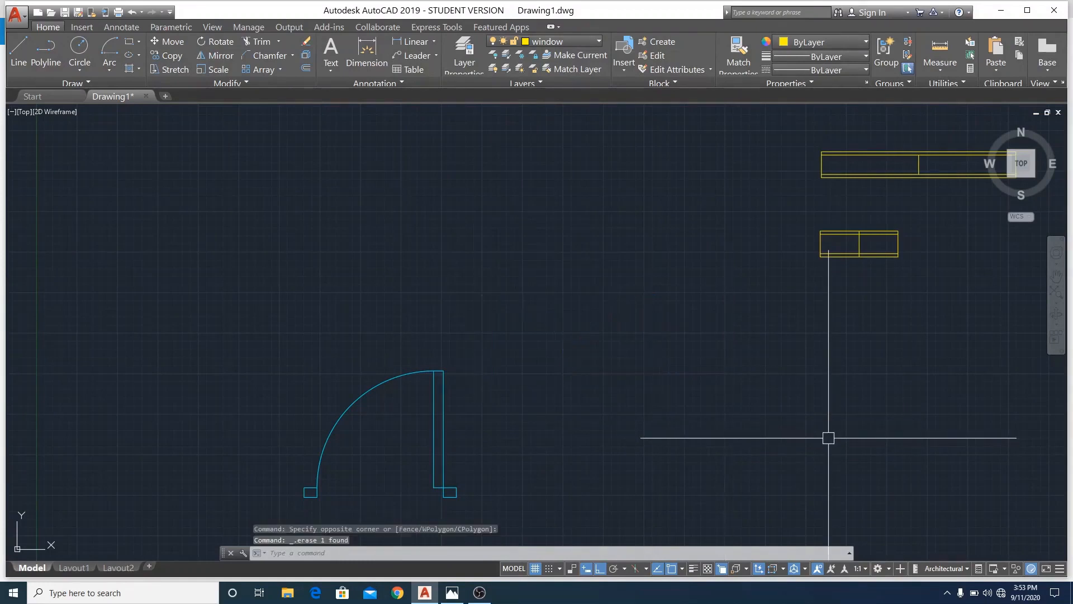
Insert the main door block above the single door
click(624, 62)
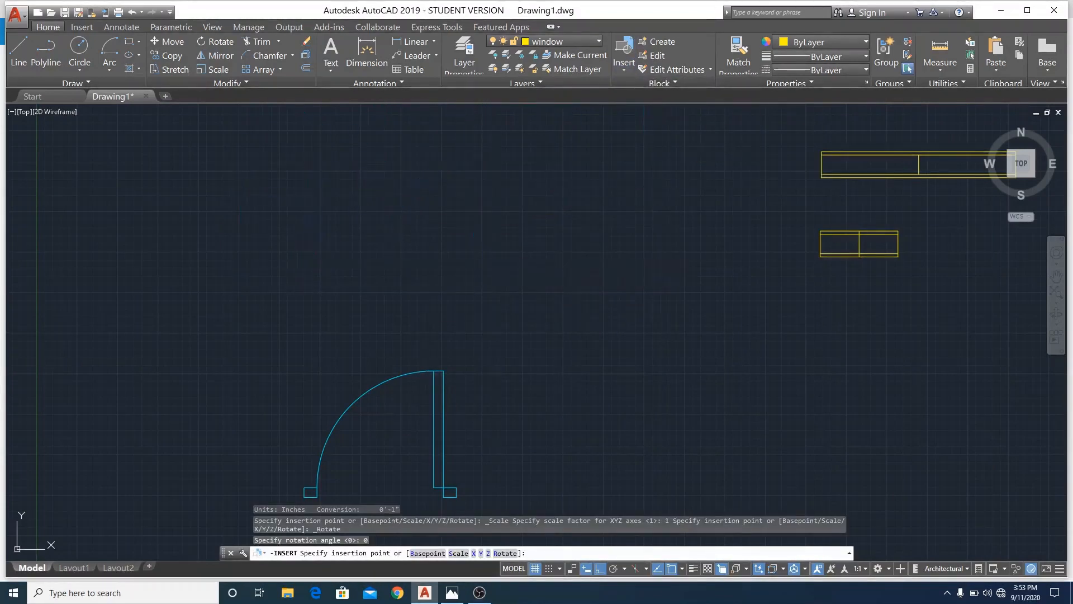
click(241, 107)
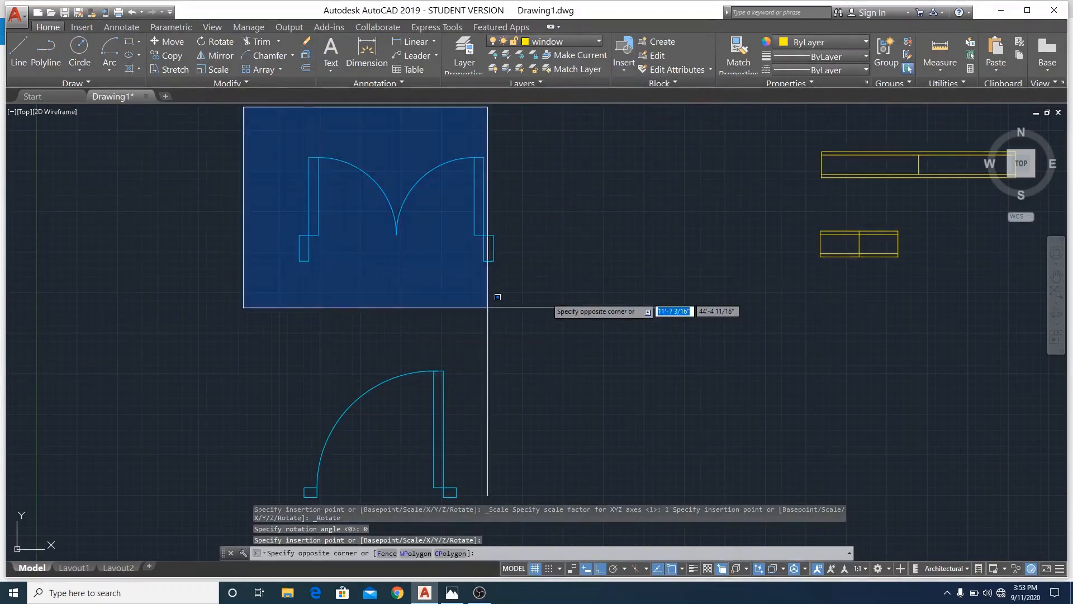
Select the inserted main door block to check that it is a single object, and clear the selection
click(597, 301)
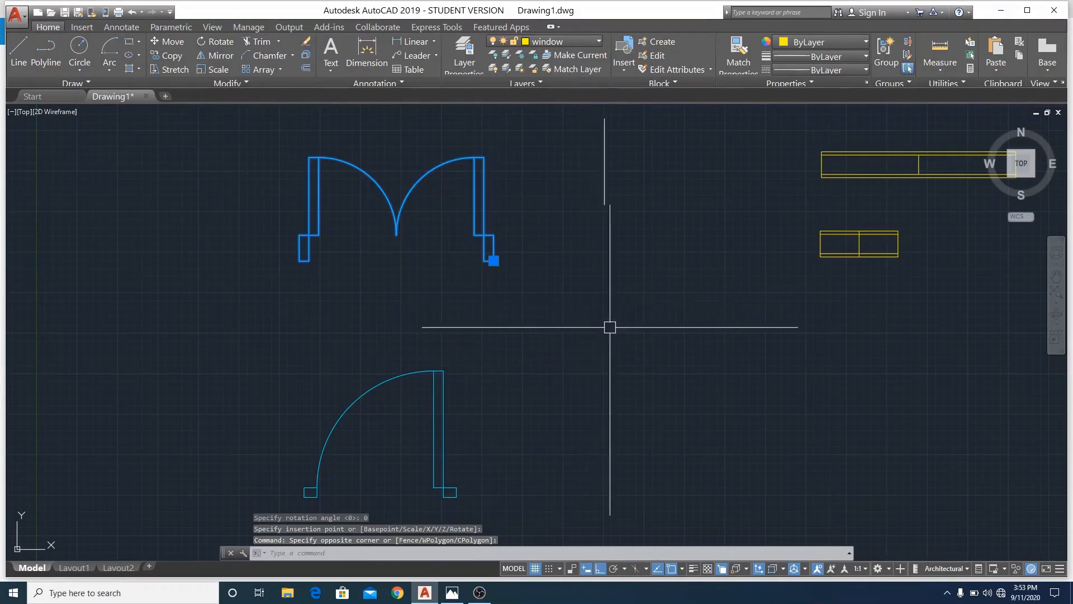
click(625, 374)
click(634, 351)
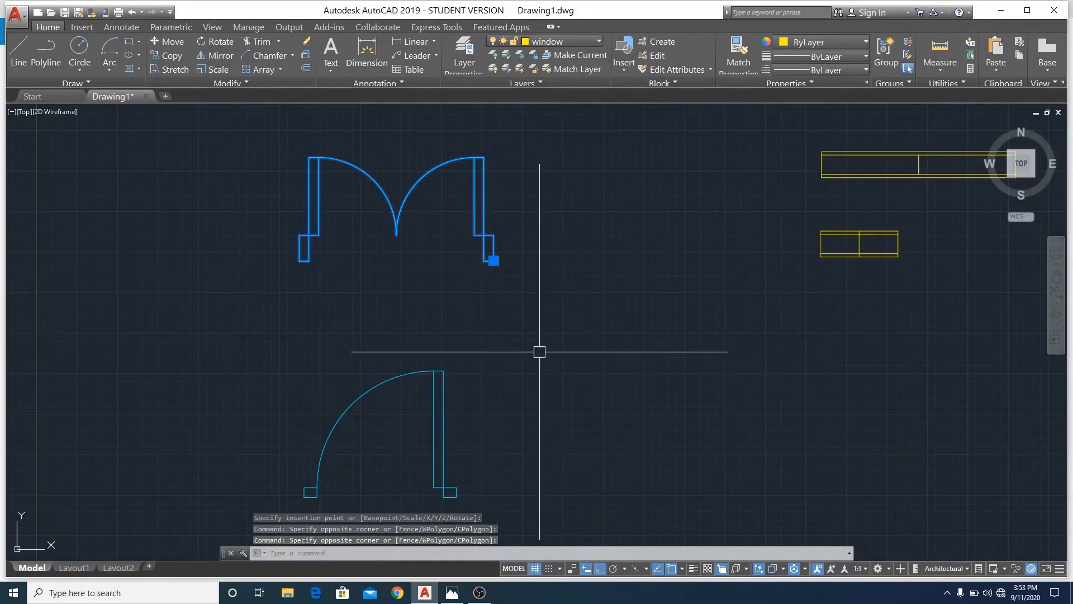
key(Escape)
Define the single door as a block named "door", with its base point at the right jamb's lower right corner
scroll(520, 353, down, 2)
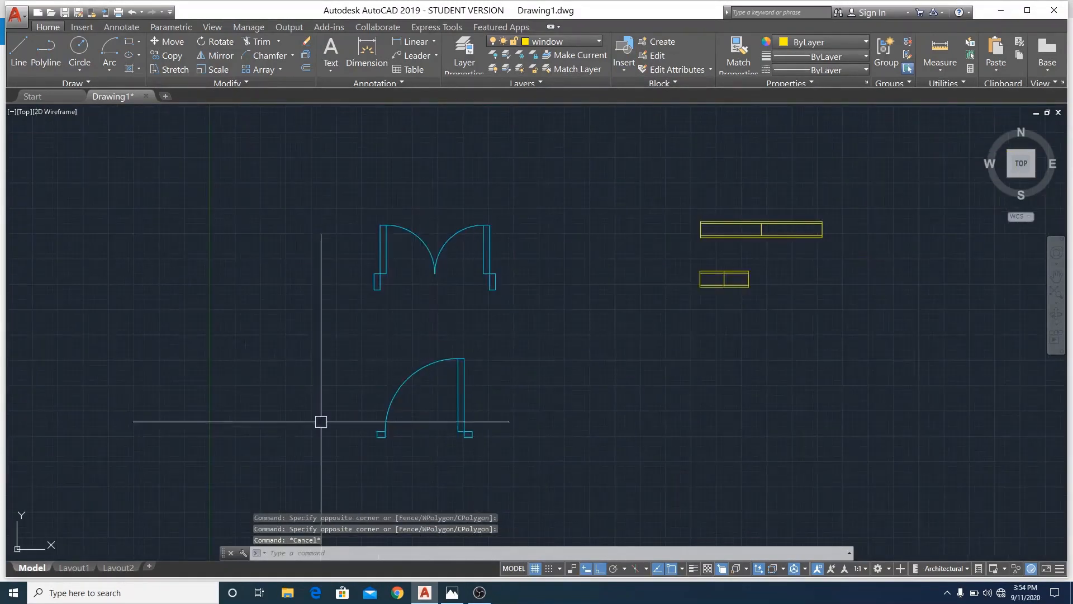
click(311, 324)
click(579, 492)
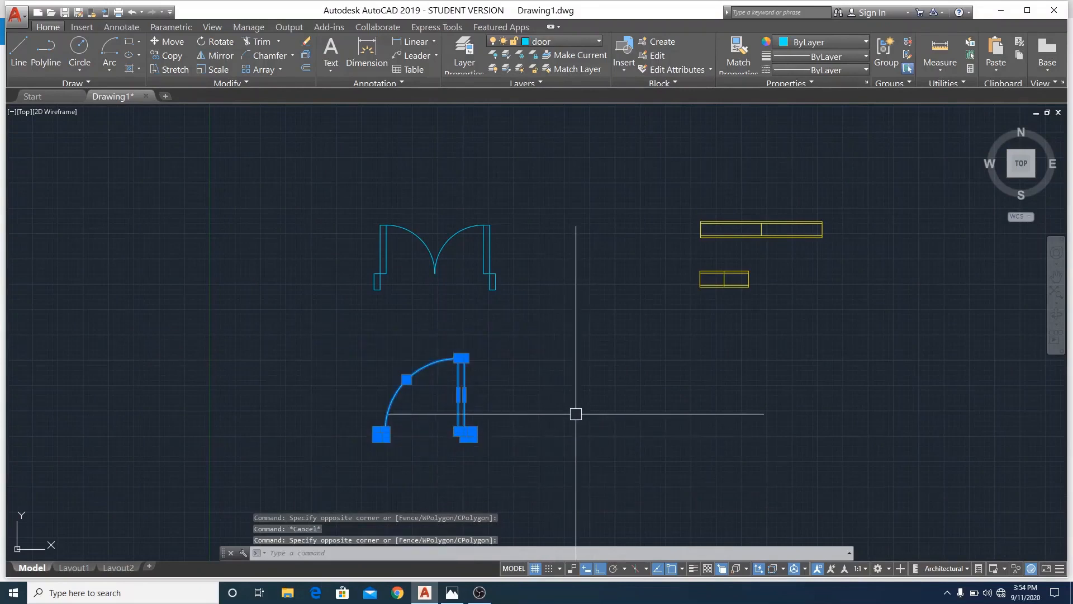
click(670, 43)
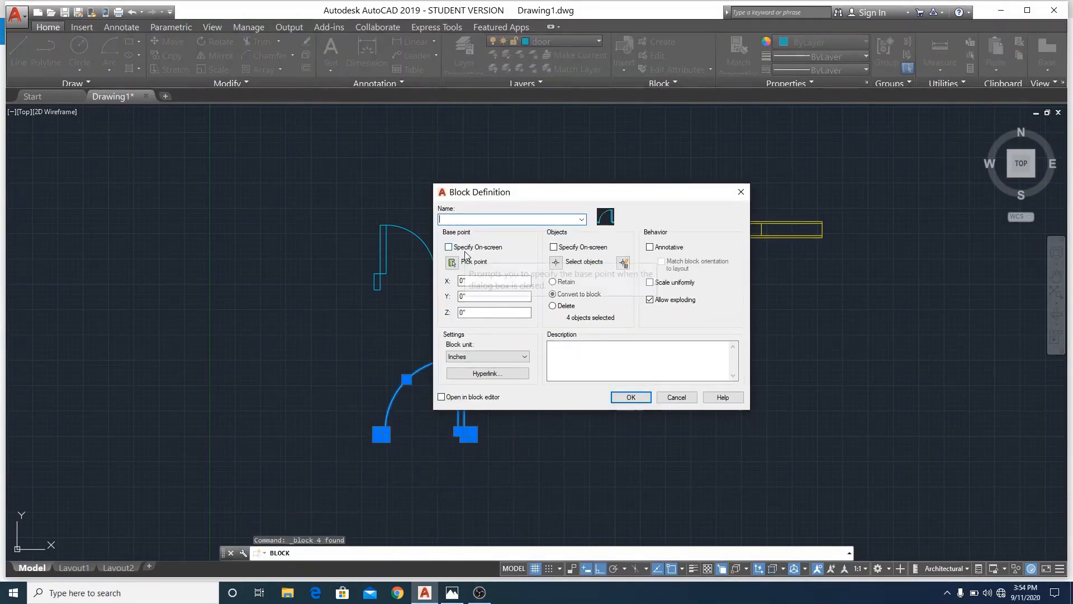
text(door)
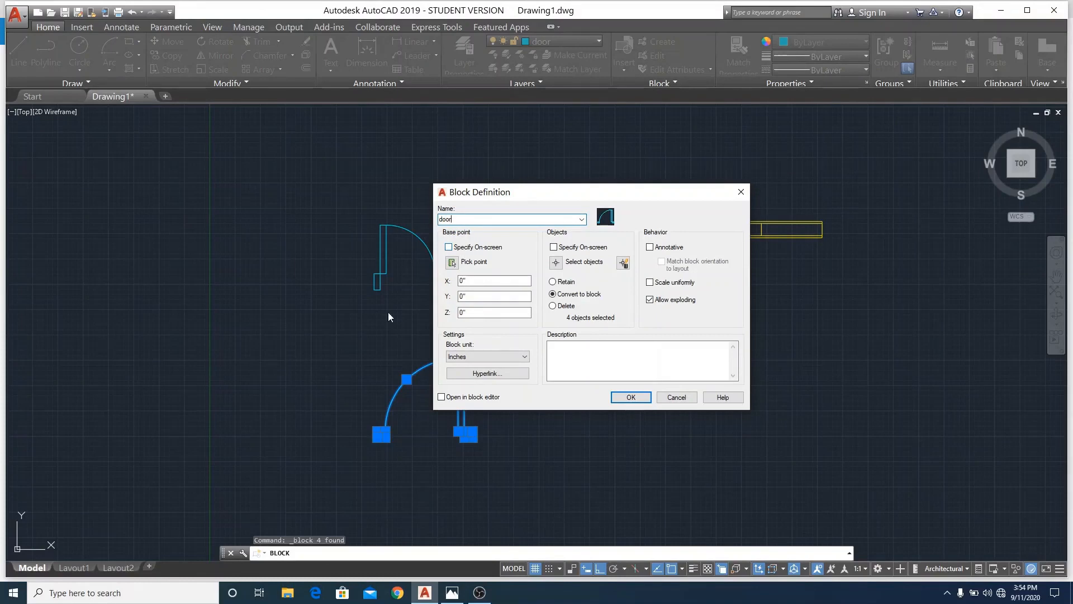
click(470, 264)
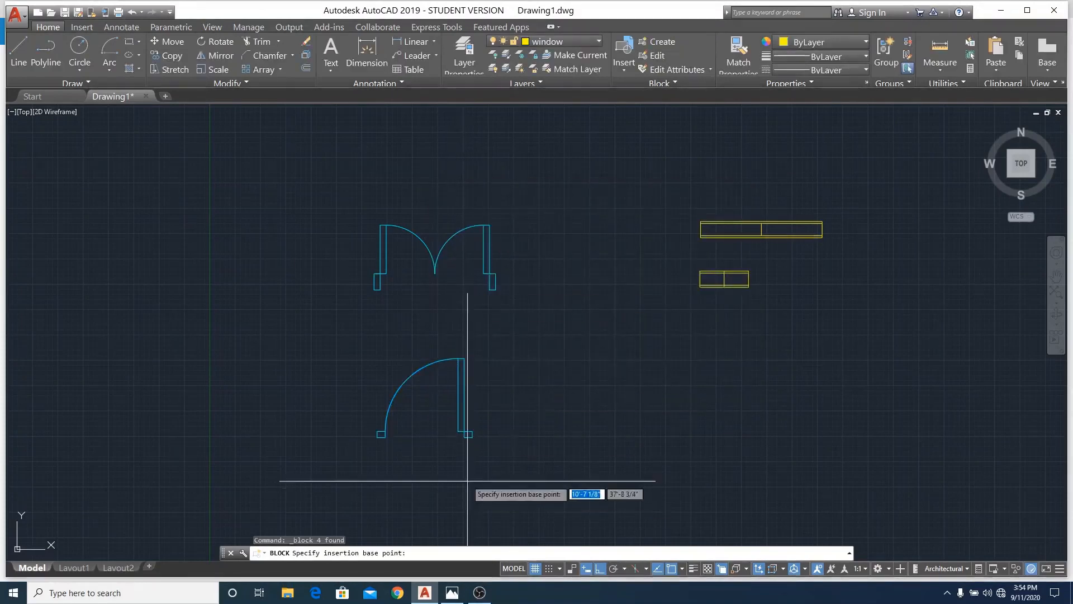
scroll(472, 437, up, 10)
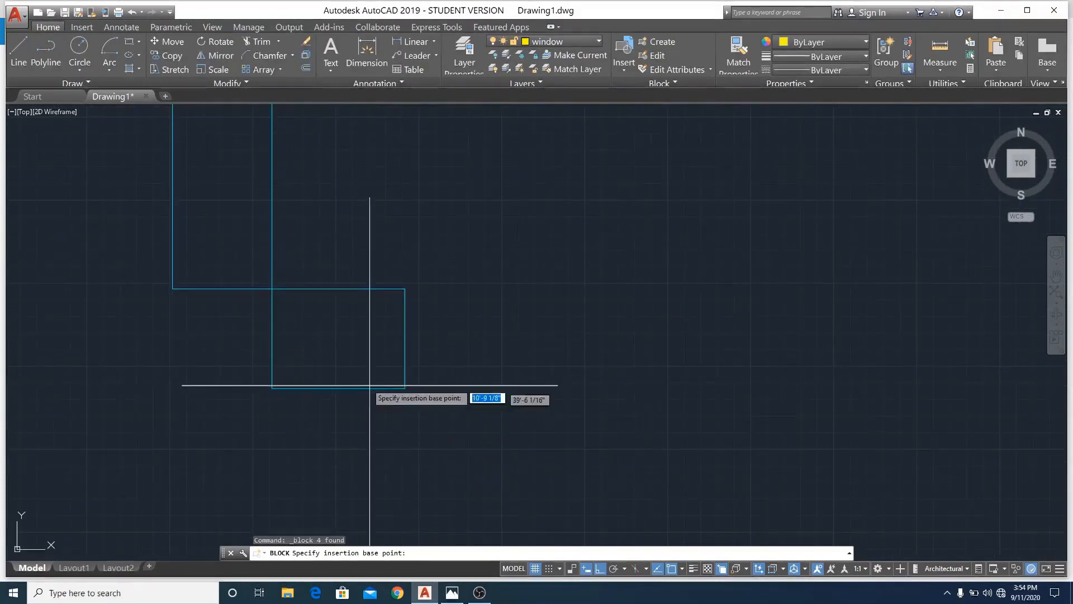
click(404, 389)
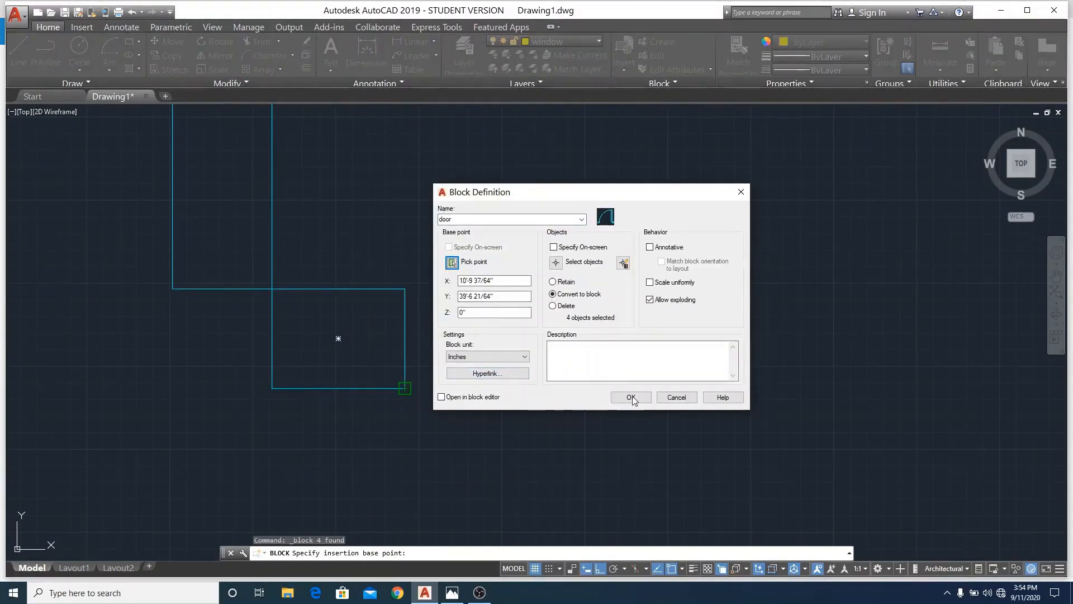
click(558, 265)
scroll(565, 318, down, 3)
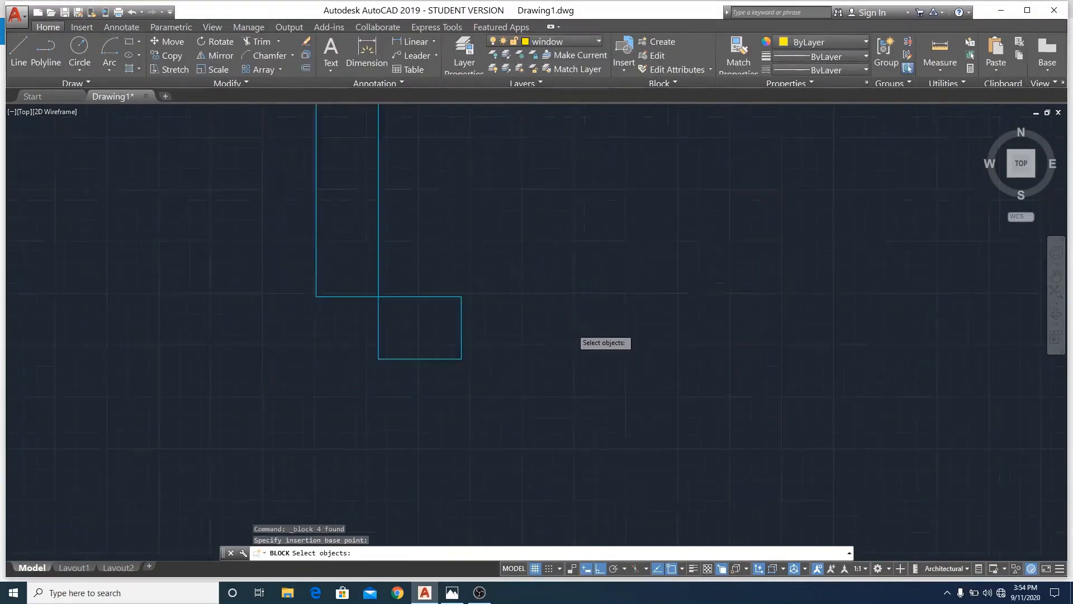
click(586, 165)
click(322, 394)
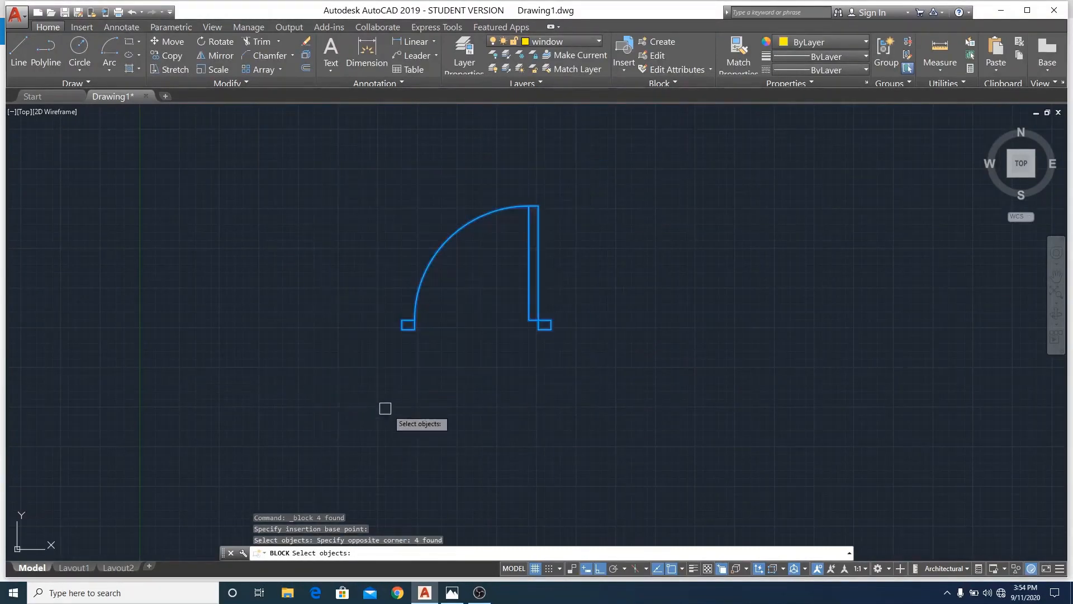
key(Return)
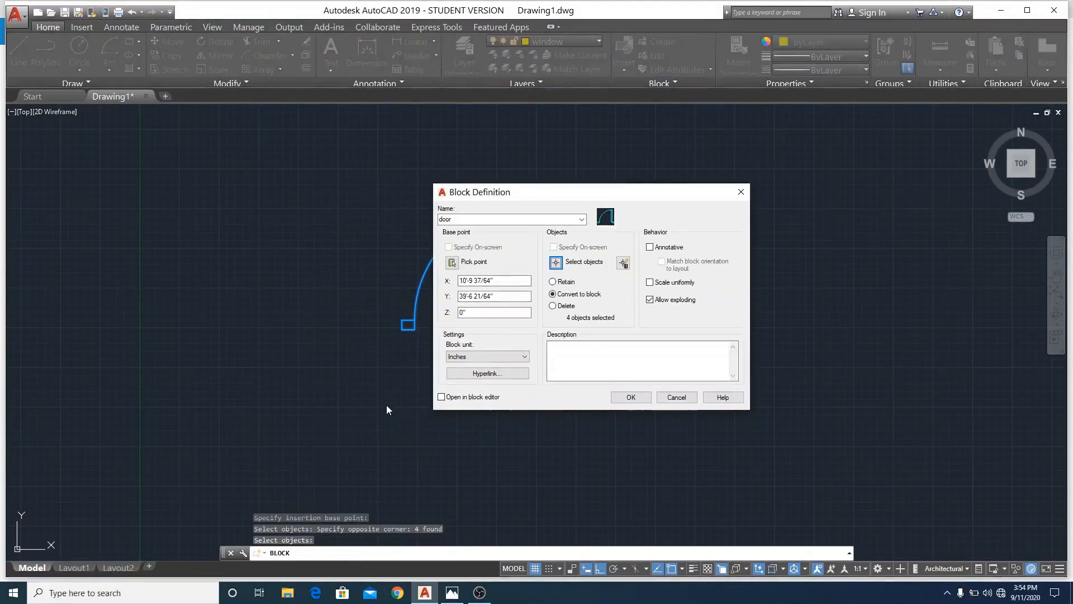
click(631, 397)
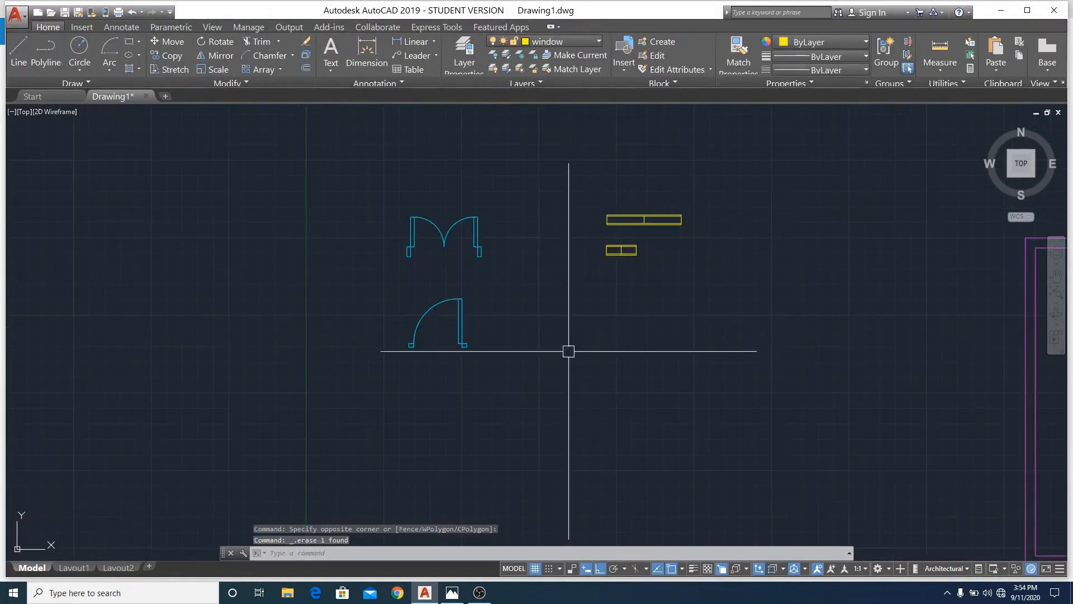
Define the long window as a block named "big window", with its base point at the window's upper right corner
scroll(641, 224, up, 4)
scroll(753, 177, up, 2)
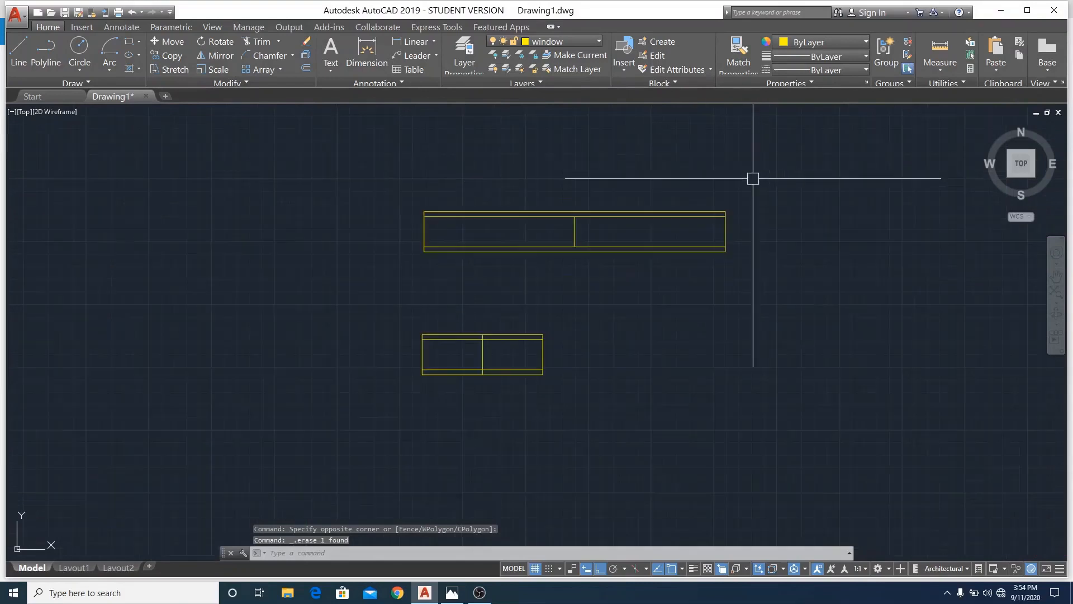
click(360, 149)
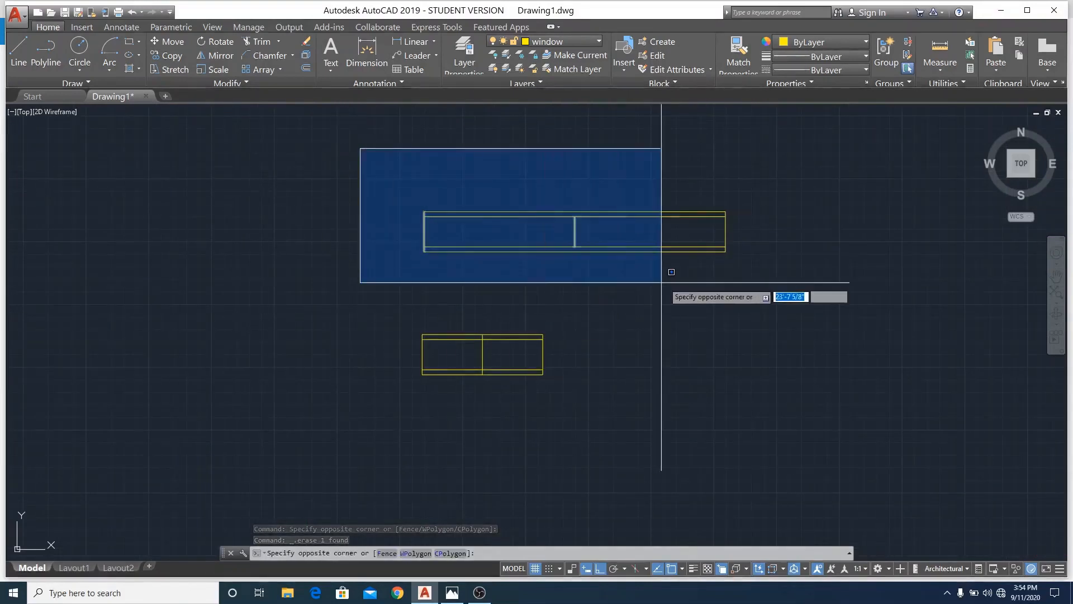
click(837, 305)
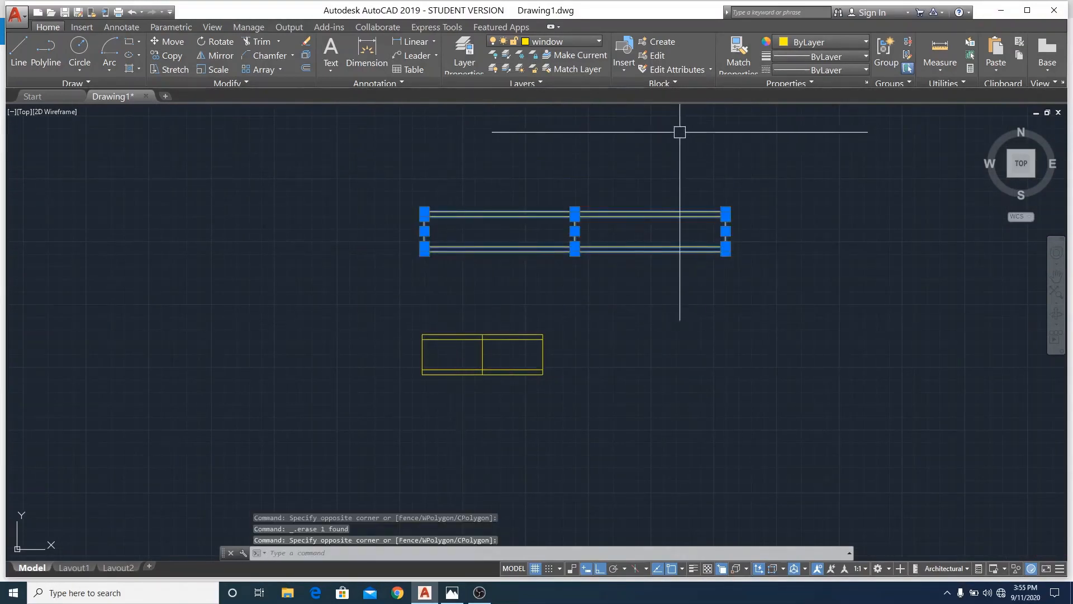
click(645, 43)
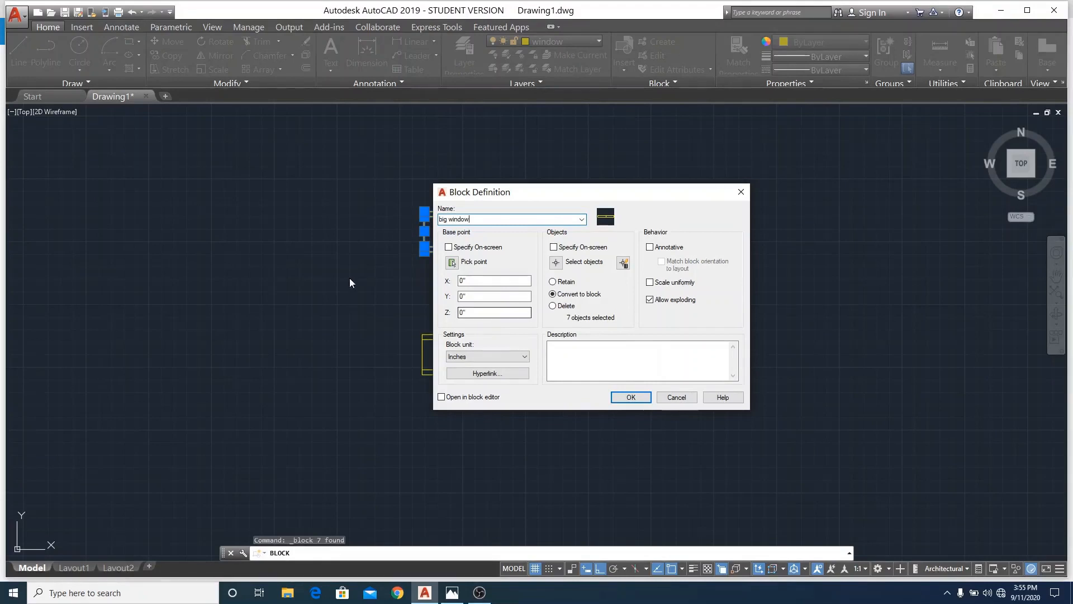
click(452, 262)
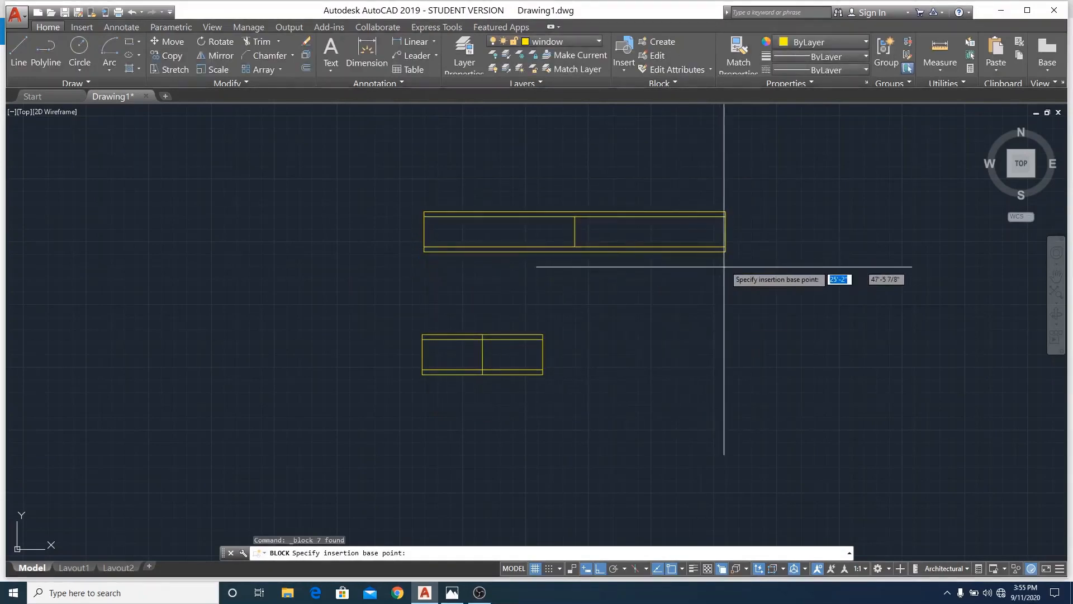
click(726, 211)
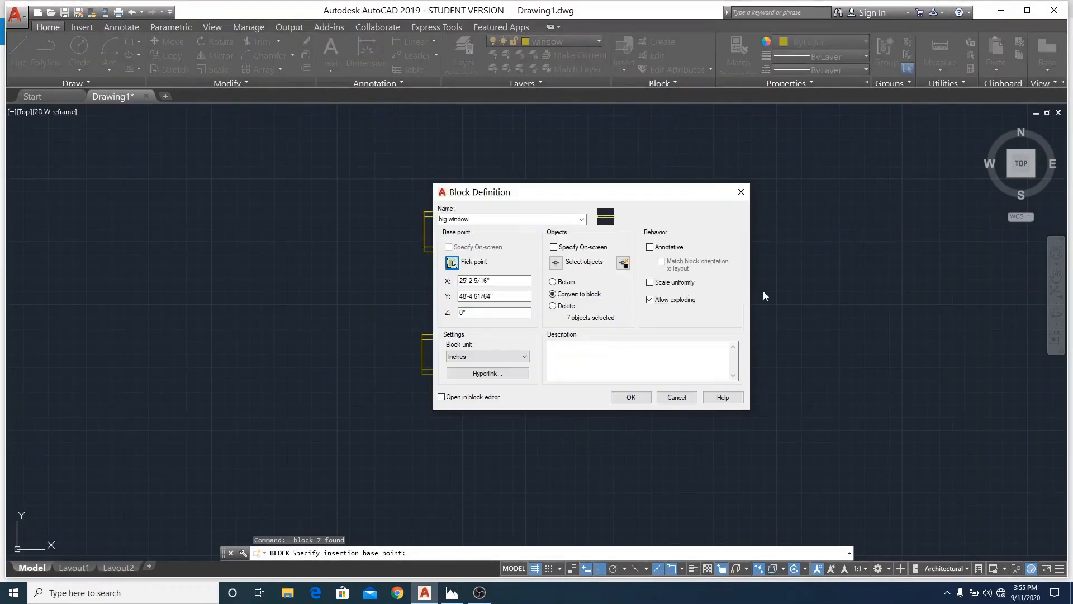
click(557, 263)
click(774, 170)
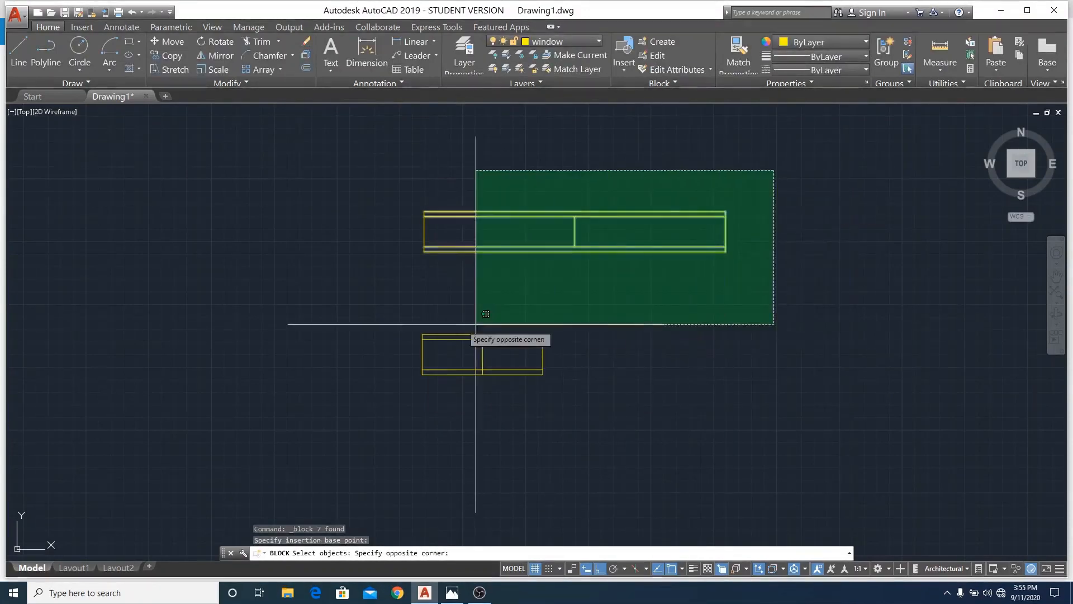
click(324, 303)
key(Return)
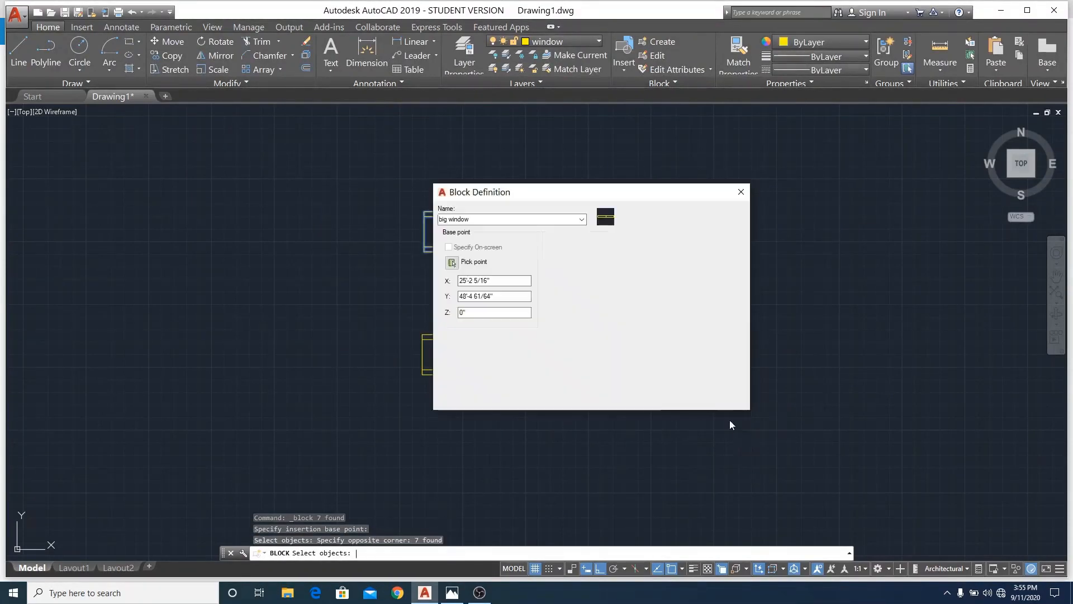
click(632, 398)
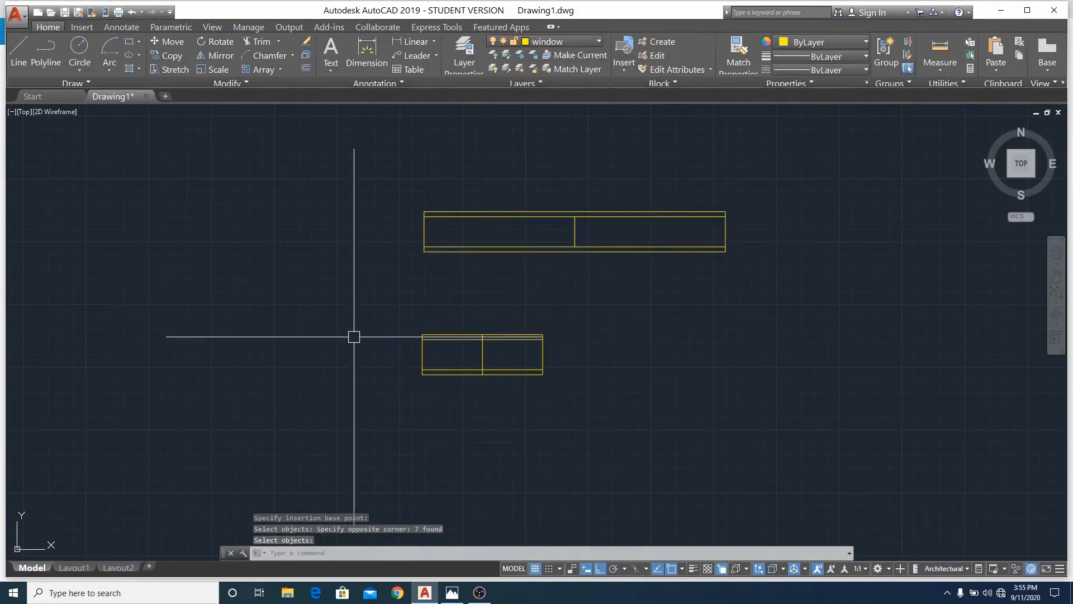
Select all lines of the short window below the big window and define them as a block
click(374, 297)
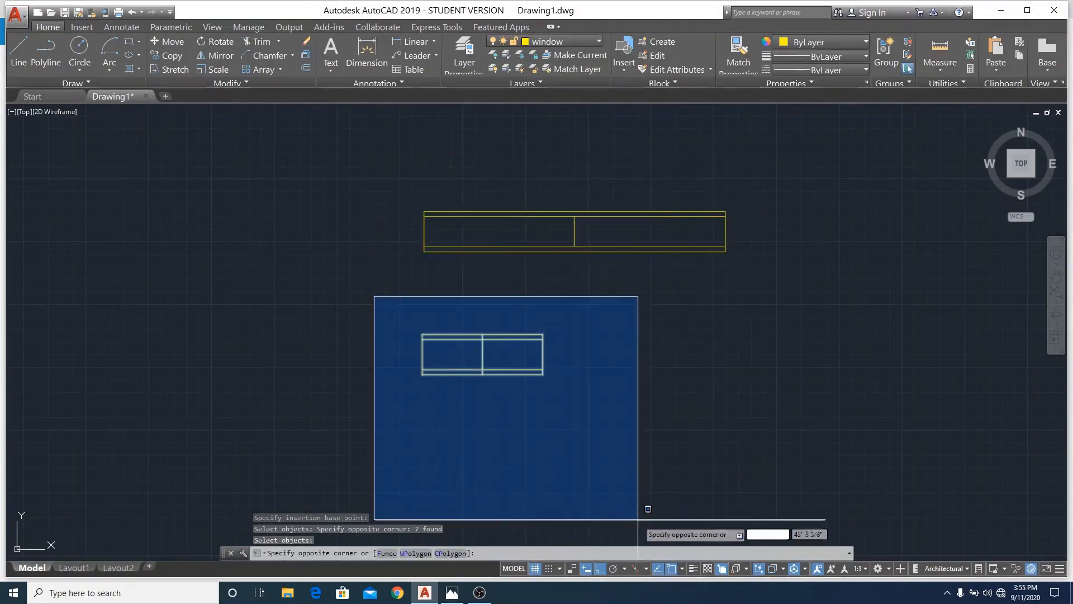
click(615, 448)
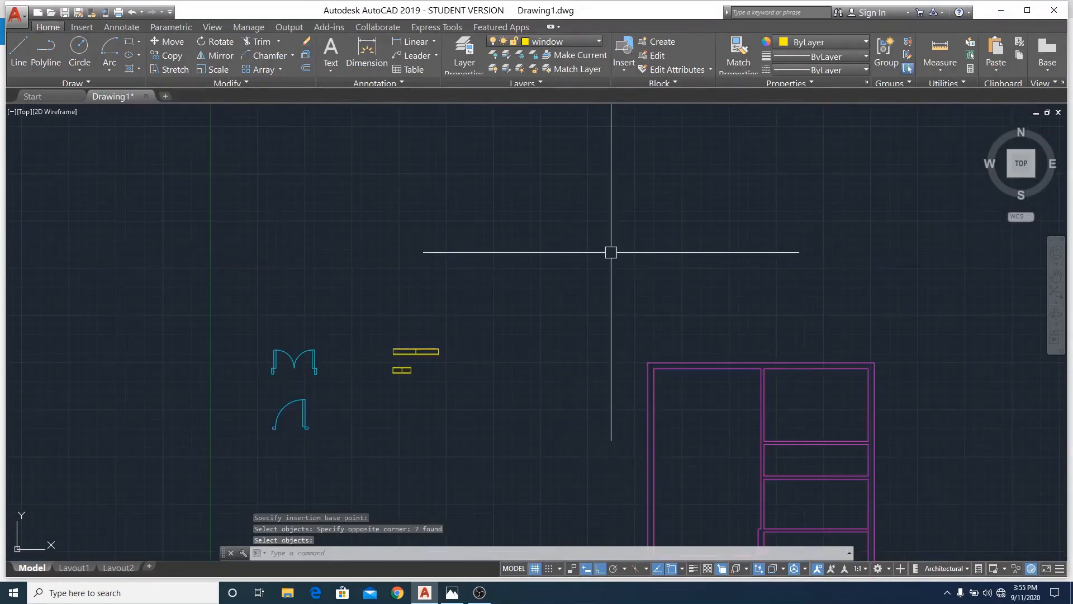
scroll(611, 252, down, 2)
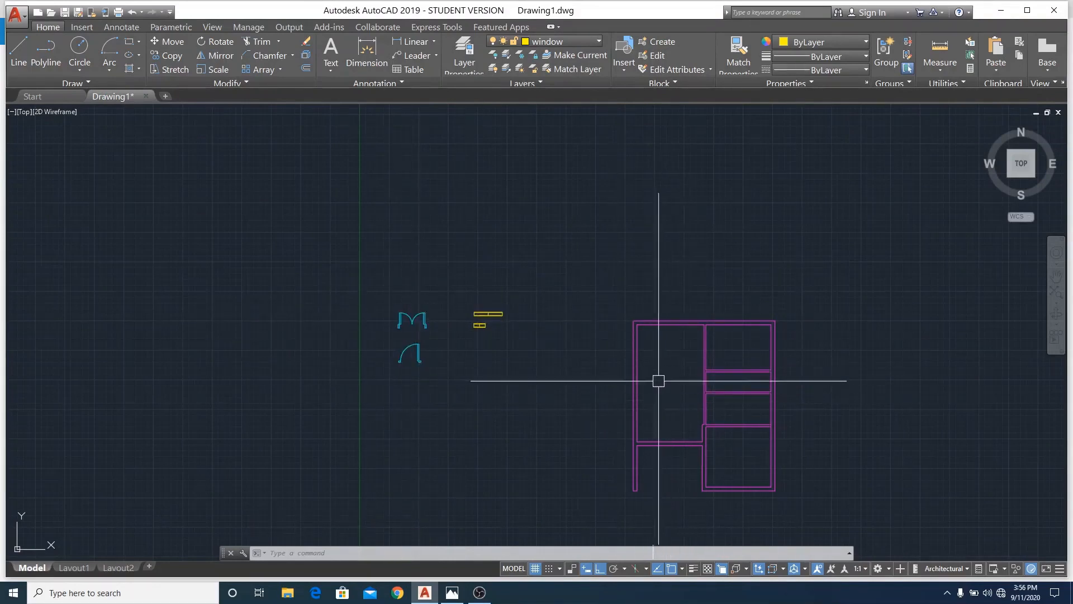
scroll(609, 280, down, 4)
scroll(616, 363, up, 2)
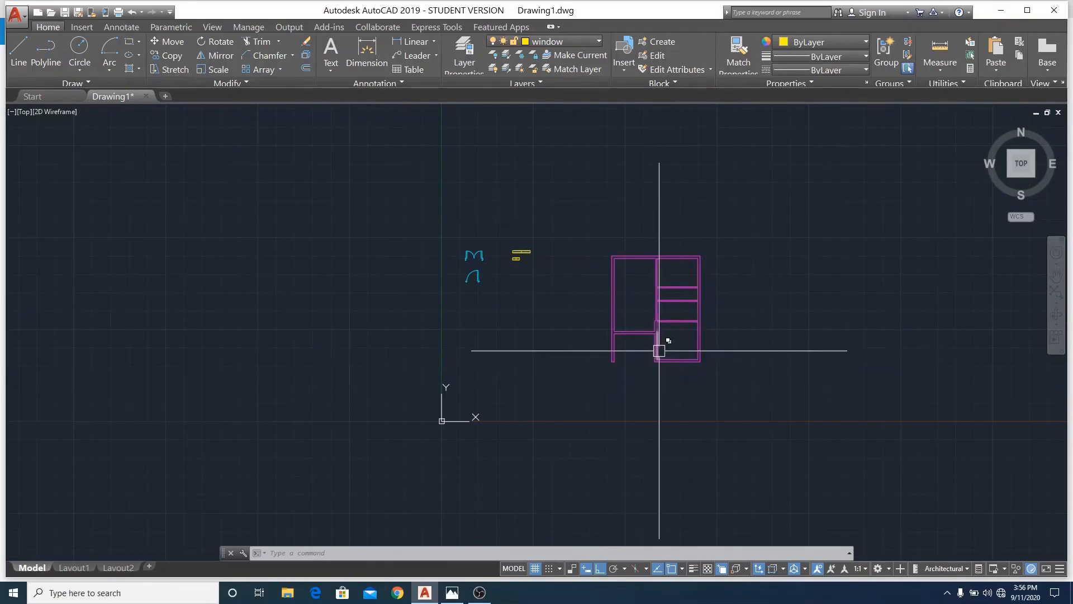
scroll(659, 351, up, 4)
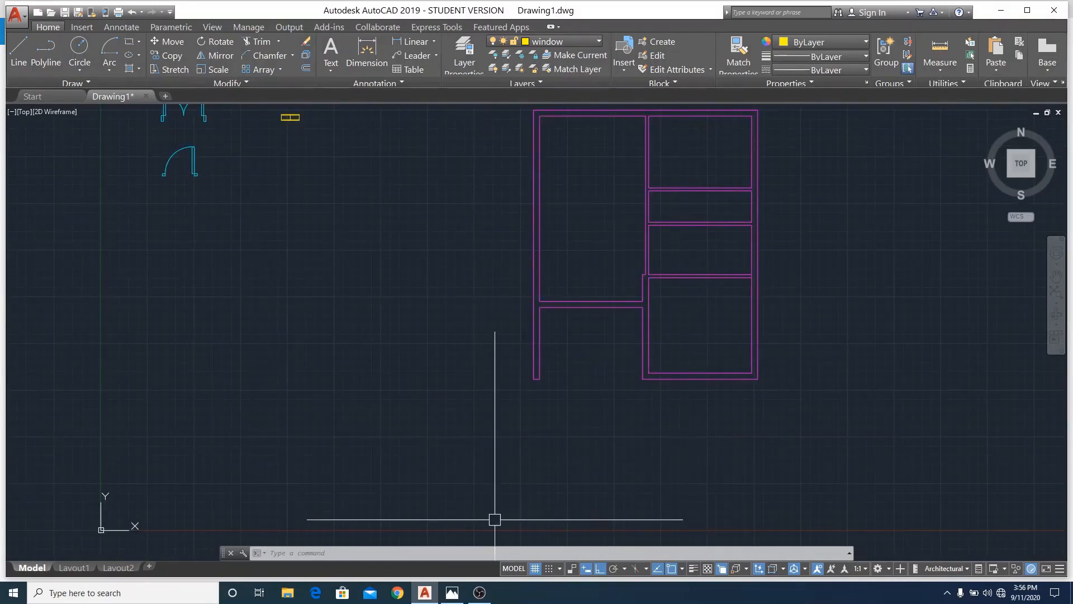